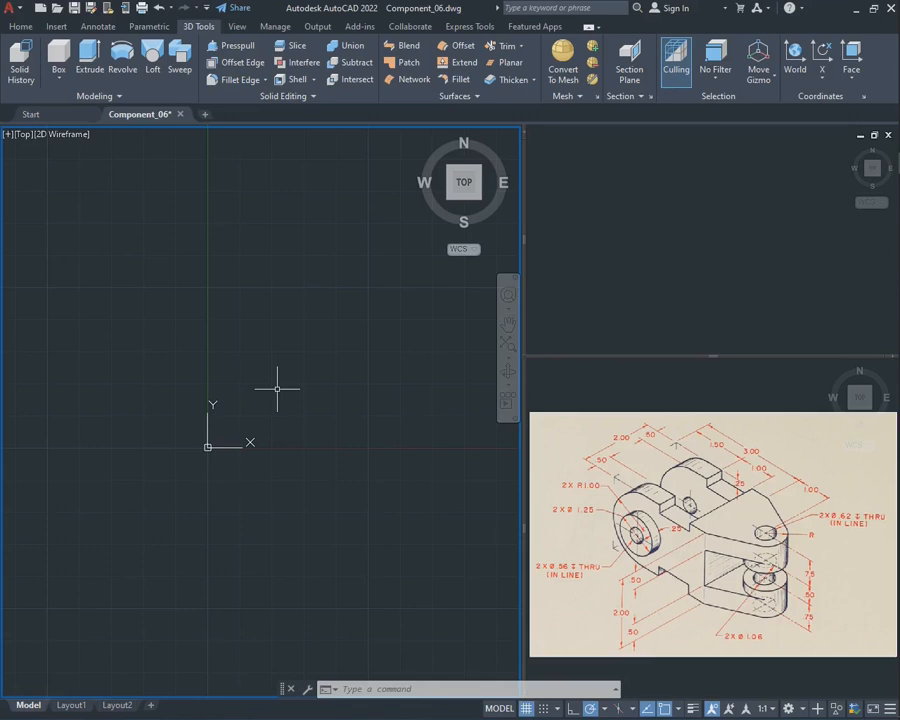
type("c")
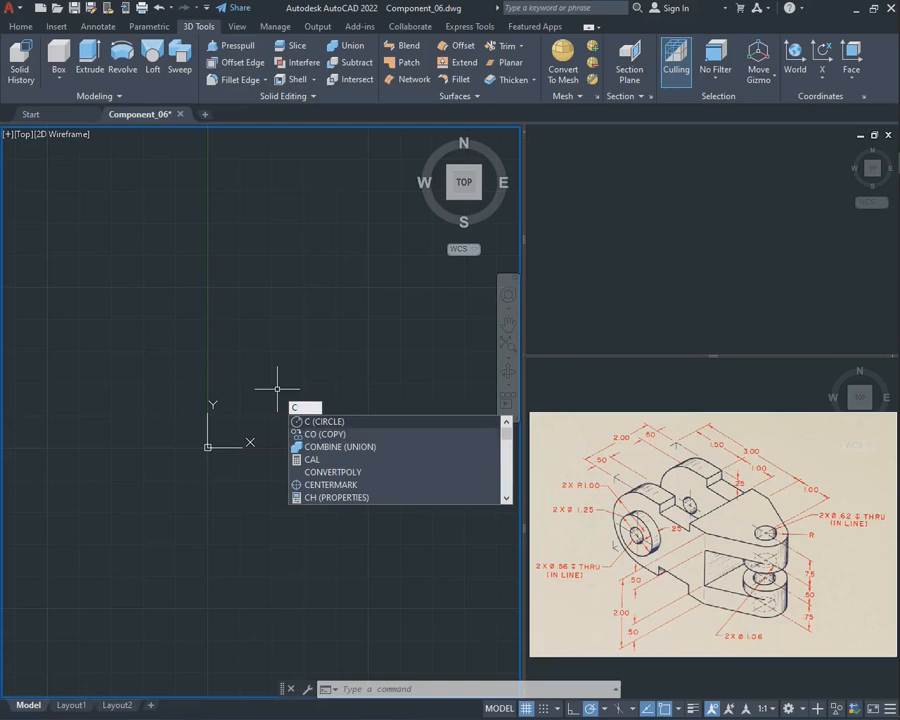
key("Return")
left_click(311, 414)
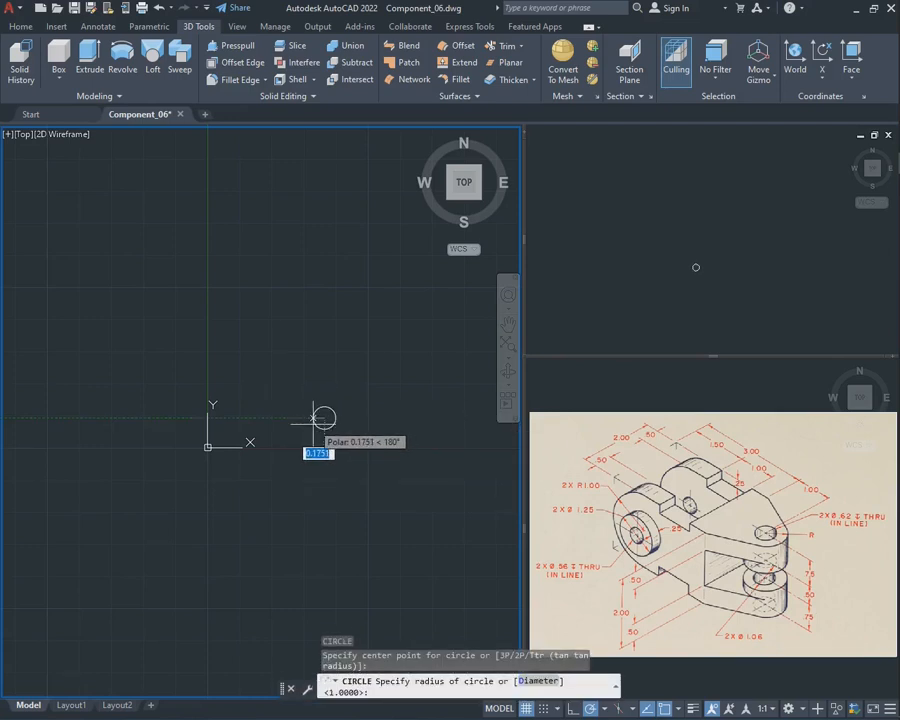
key("Escape")
- Draw a circle of radius 1 centred at the origin (0,0)
type("c")
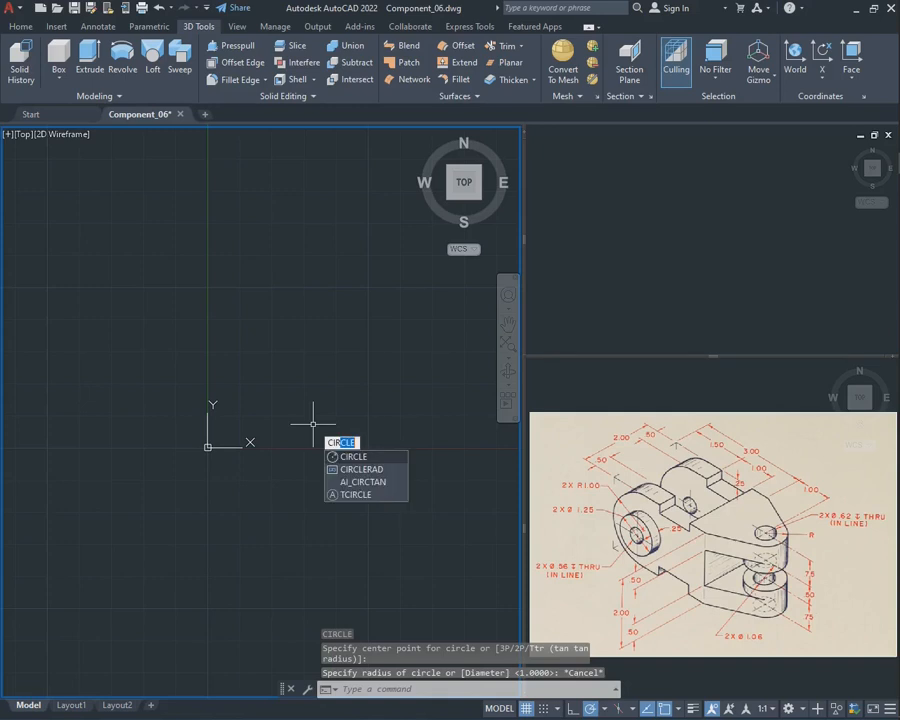
key("Return")
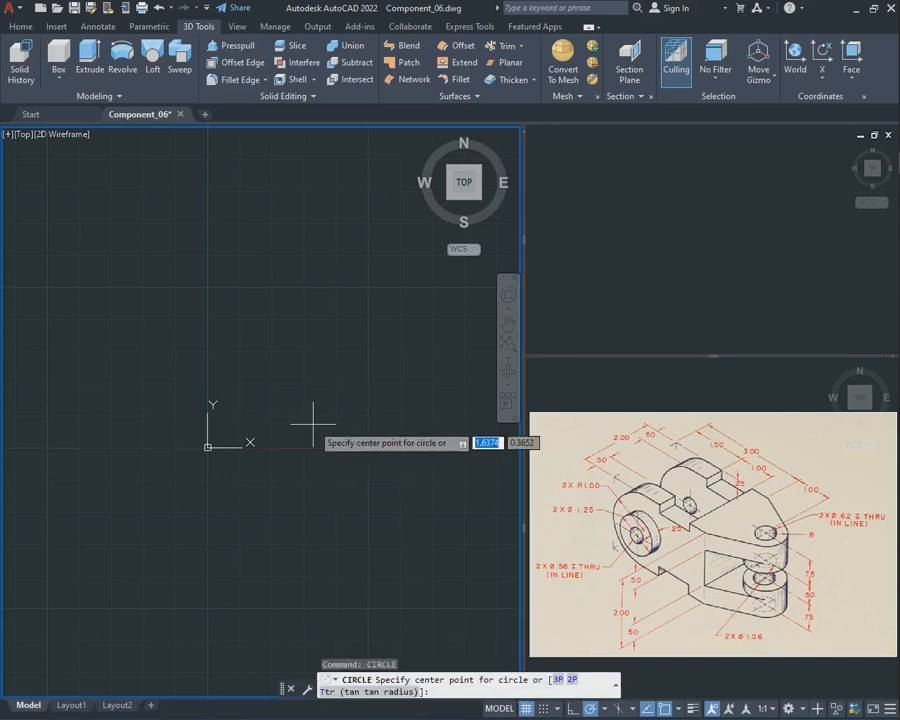
type("0,0")
key("Return")
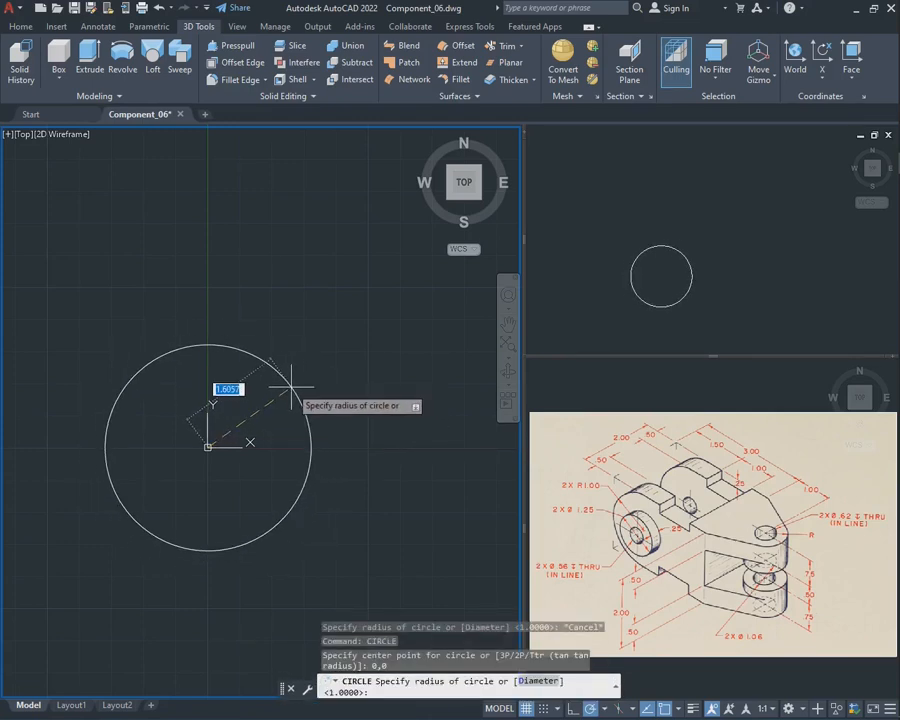
type("1")
key("Return")
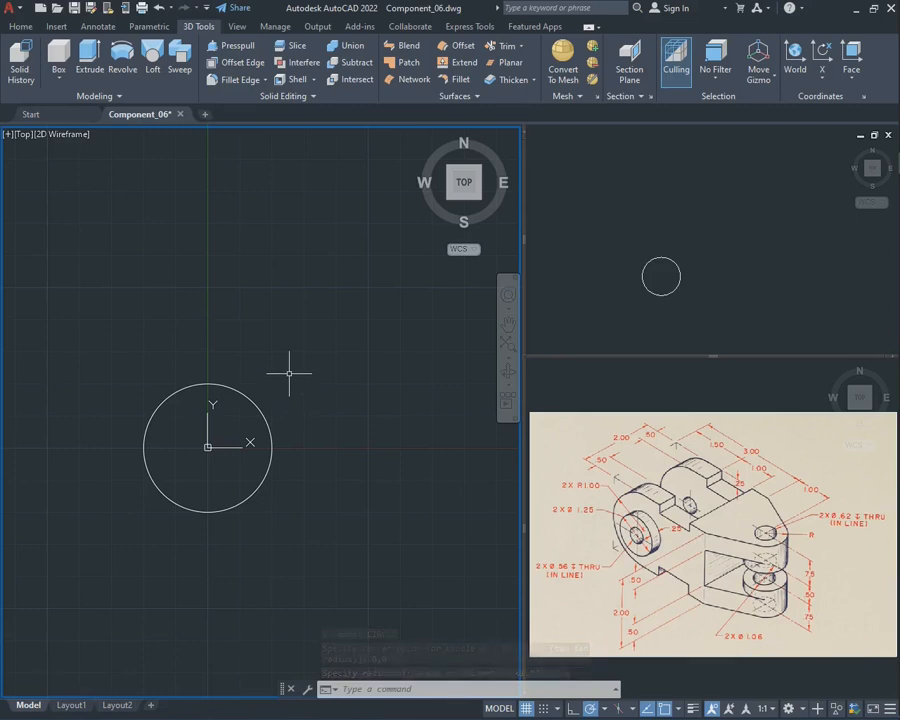
- Draw a vertical construction line through the circle's left quadrant point
type("xline")
key("Return")
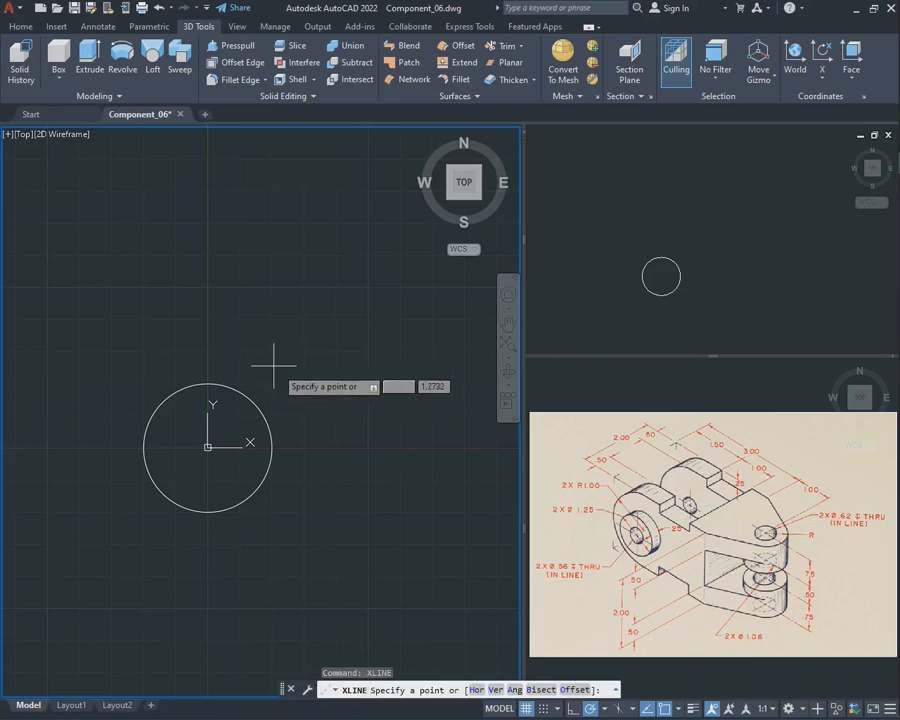
left_click(144, 447)
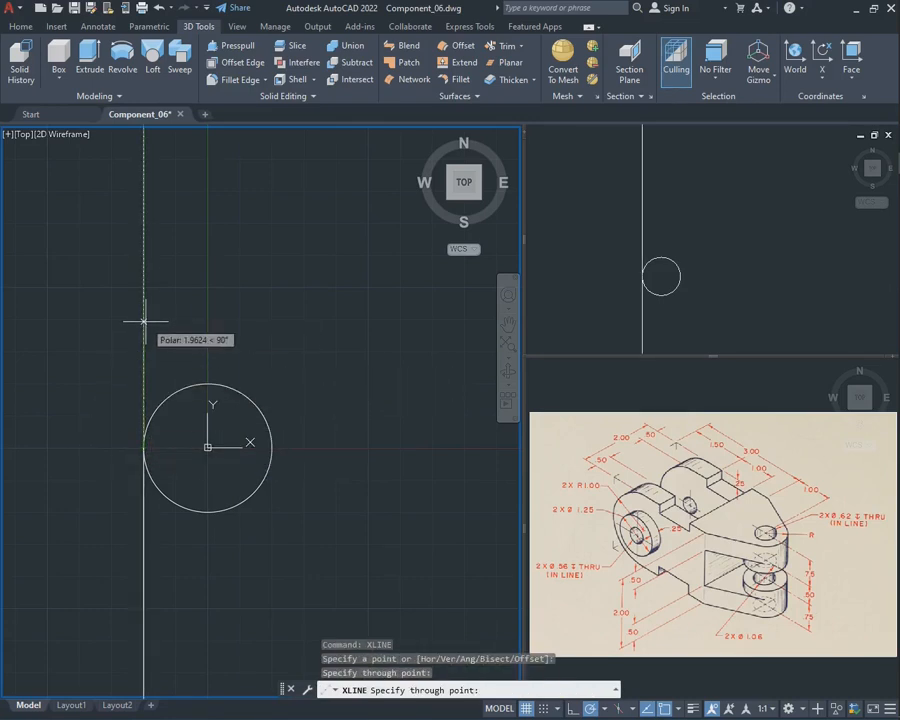
left_click(143, 322)
key("Return")
- Draw horizontal construction lines through the circle's upper and lower quadrant points
key("Return")
left_click(207, 383)
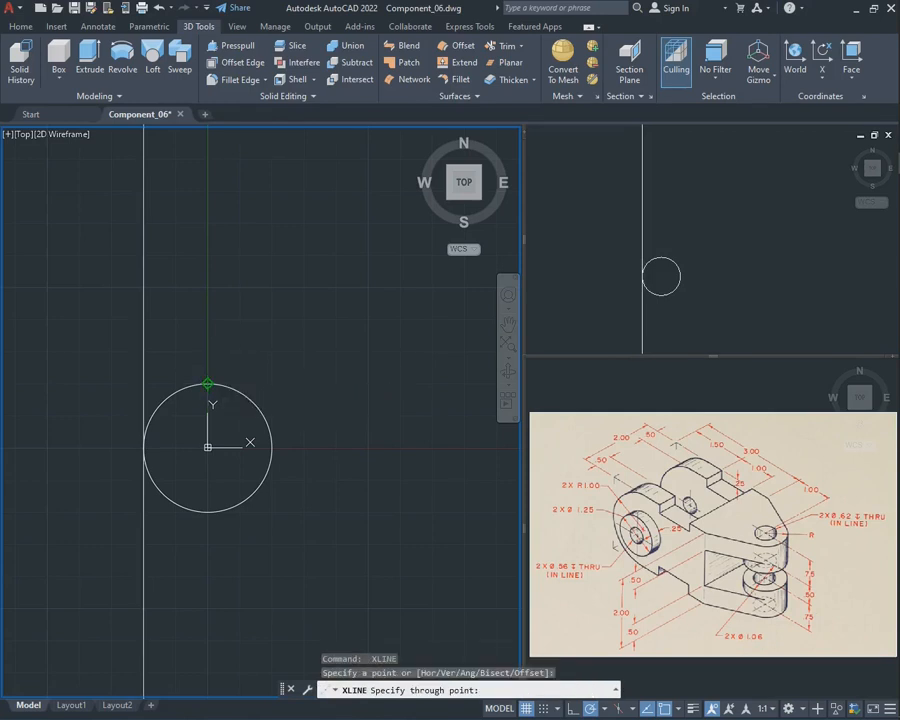
left_click(311, 383)
key("Escape")
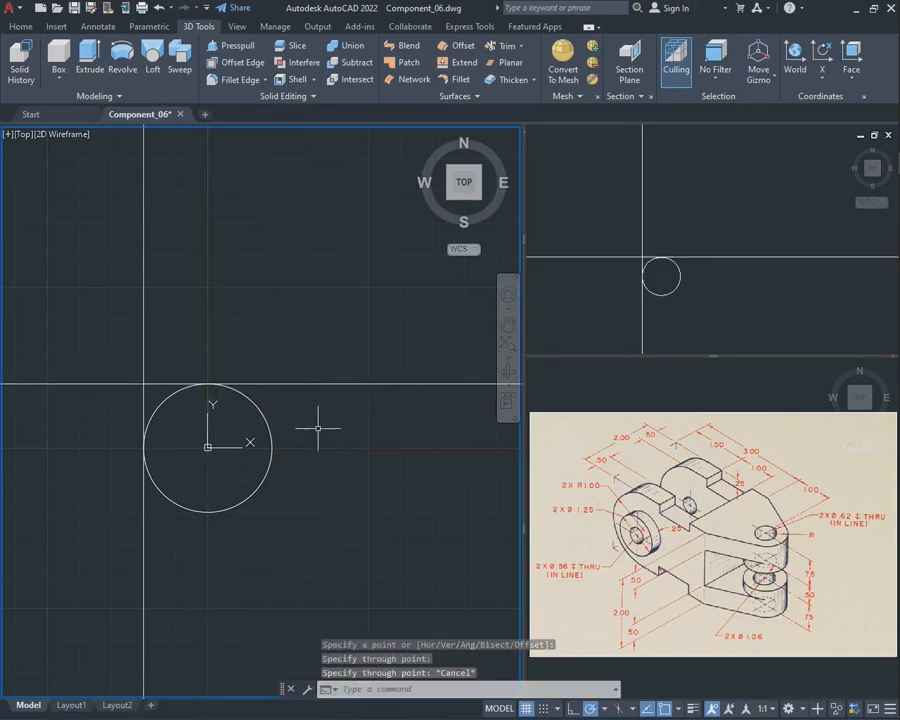
key("Return")
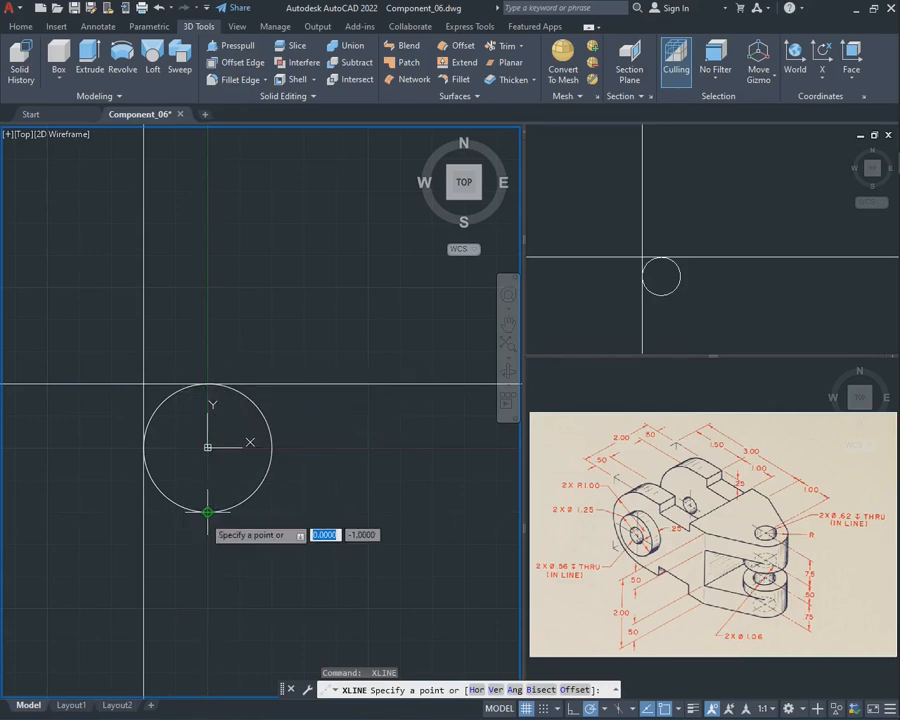
left_click(207, 512)
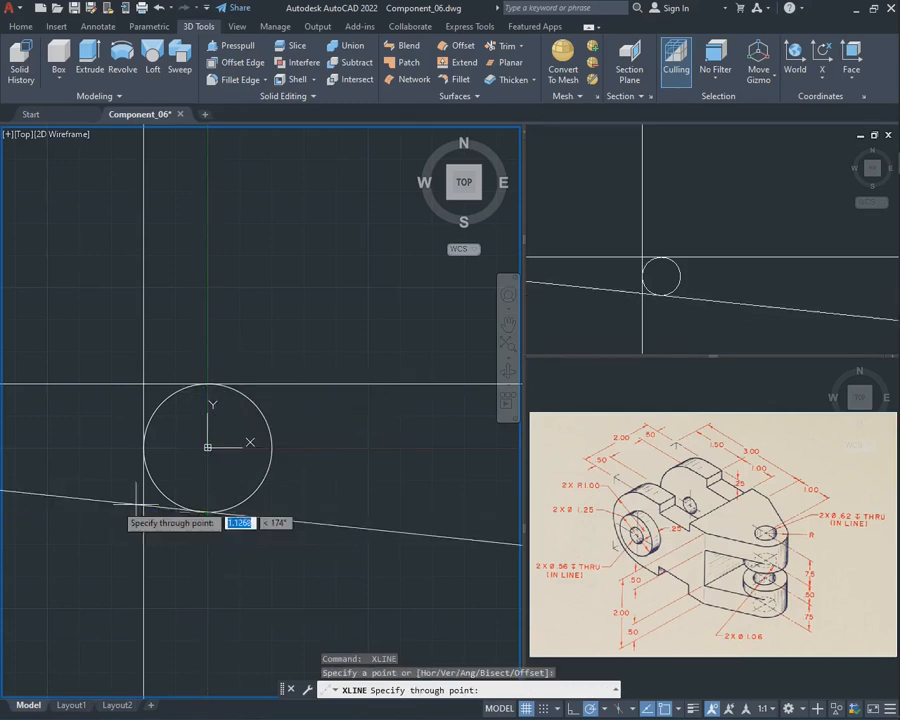
left_click(90, 512)
key("Escape")
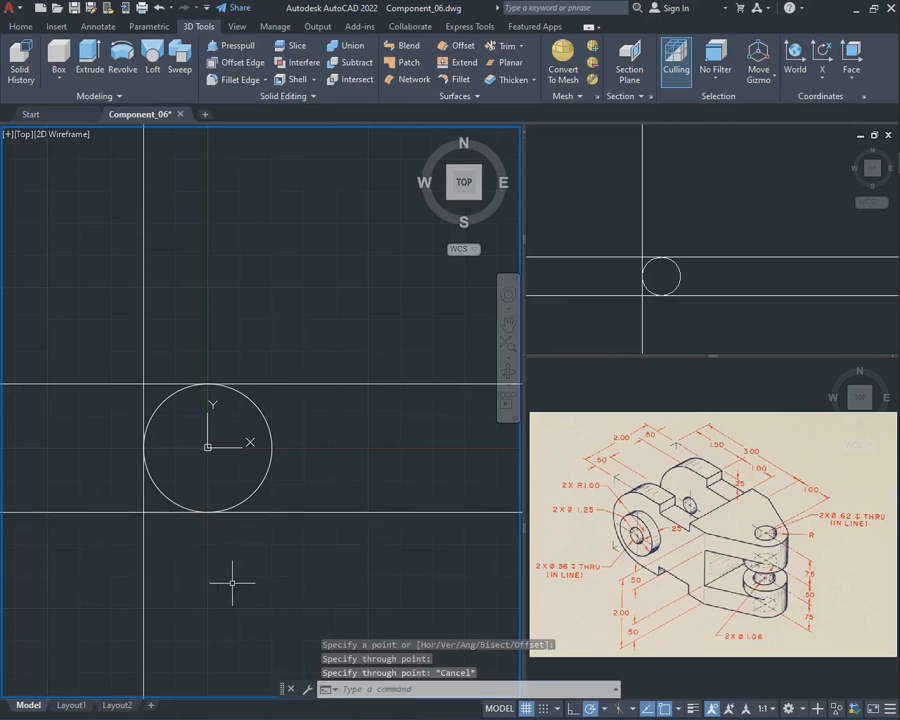
- Offset the vertical construction line by 2.5 towards the right side of the circle
type("of")
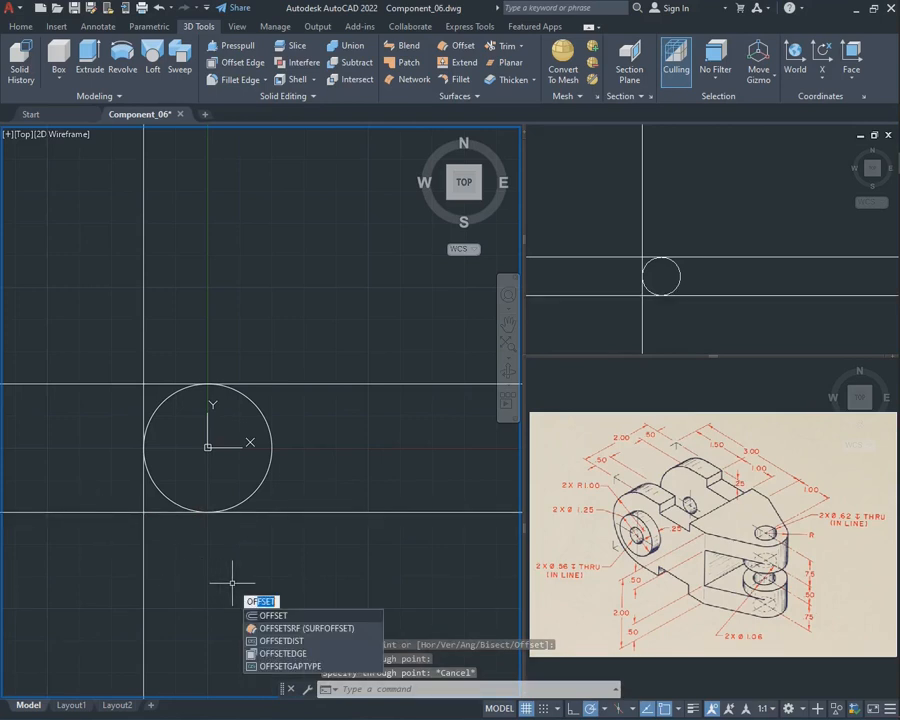
key("Return")
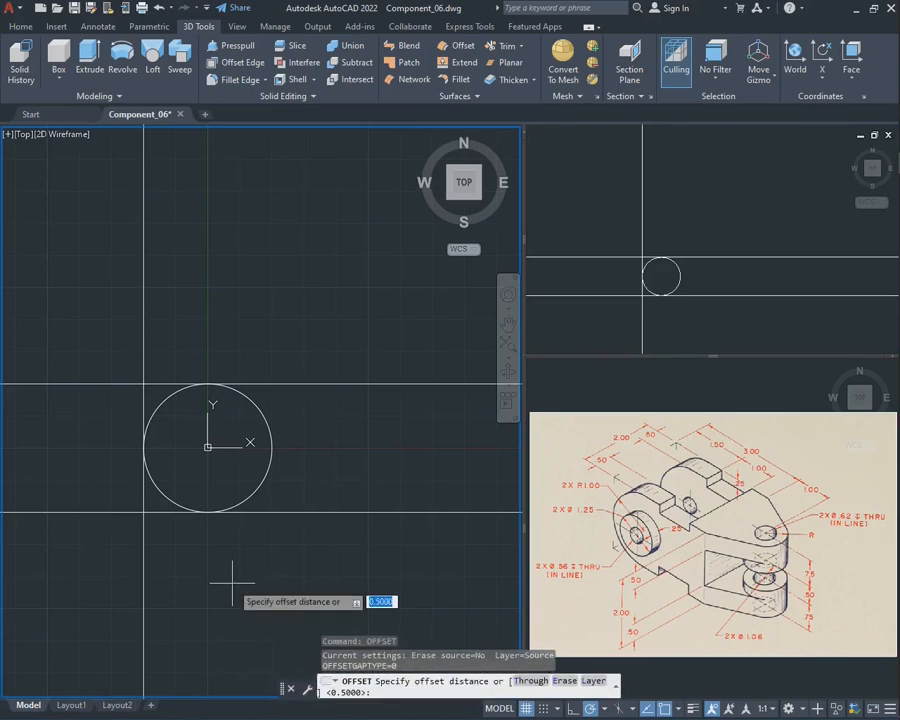
key("Return")
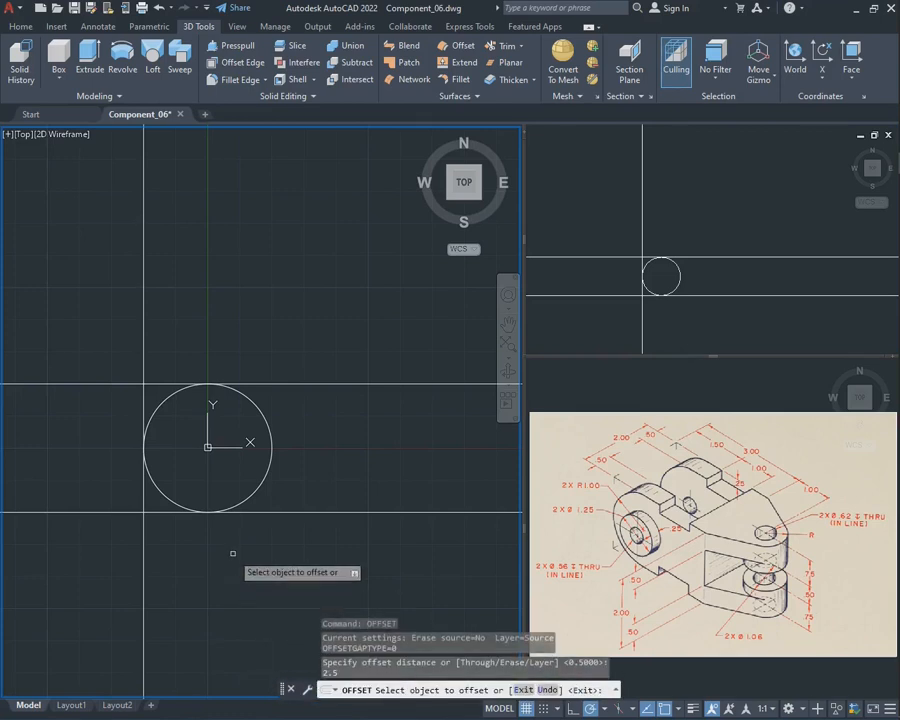
left_click(144, 305)
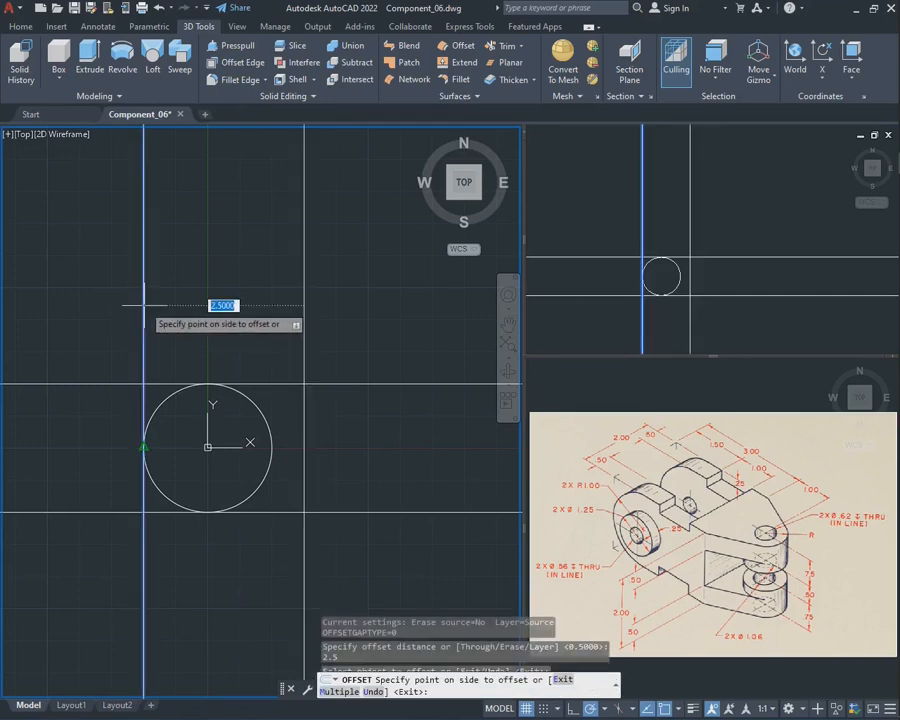
left_click(343, 321)
key("Escape")
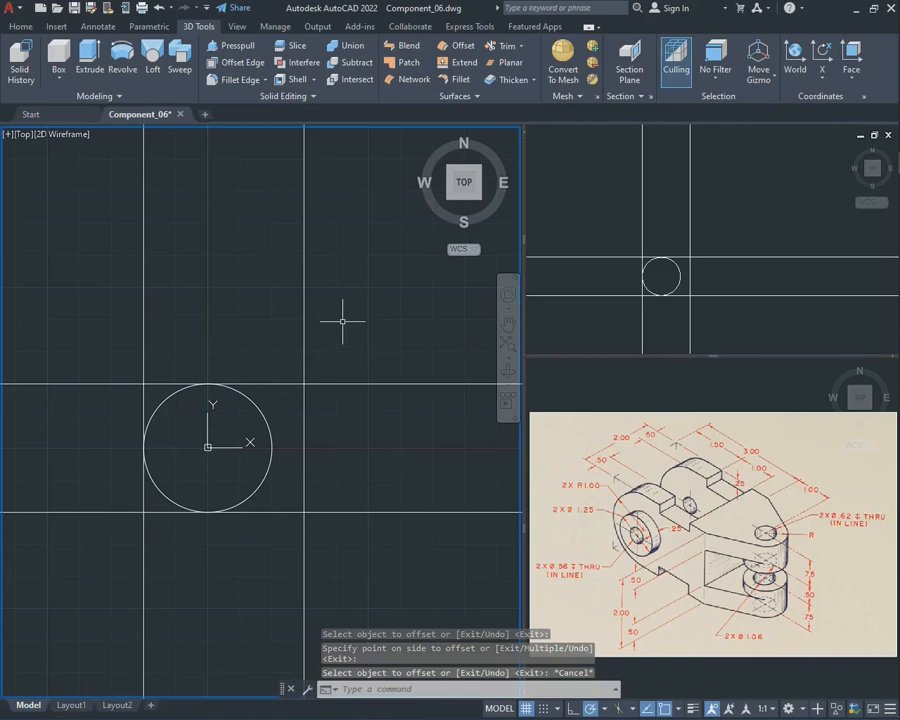
- Offset the upper and lower horizontal construction lines inward by 0.25 each
type("off")
key("Return")
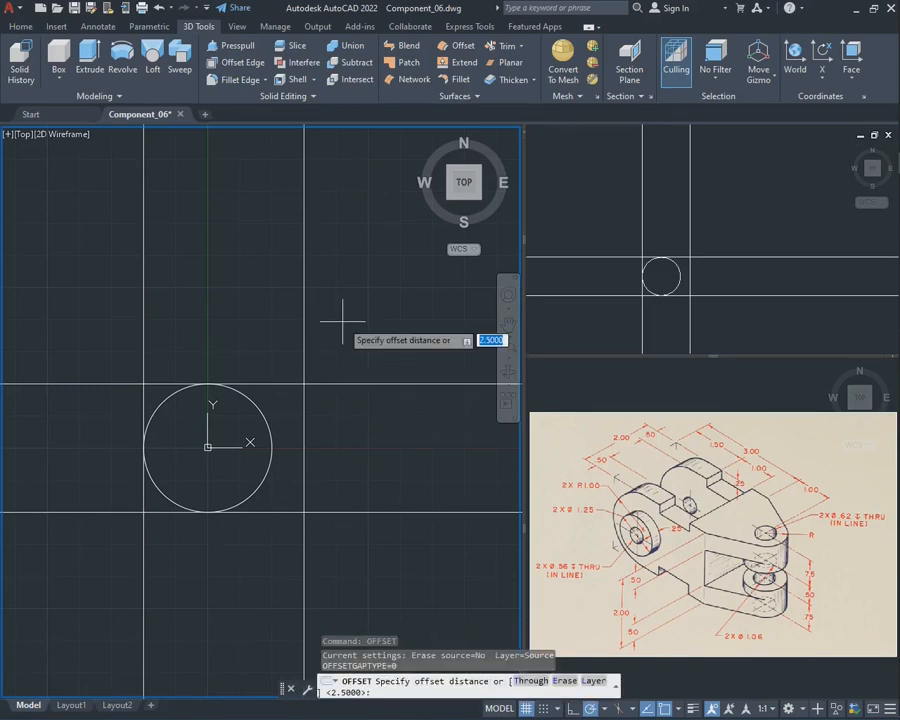
type("0.25")
key("Return")
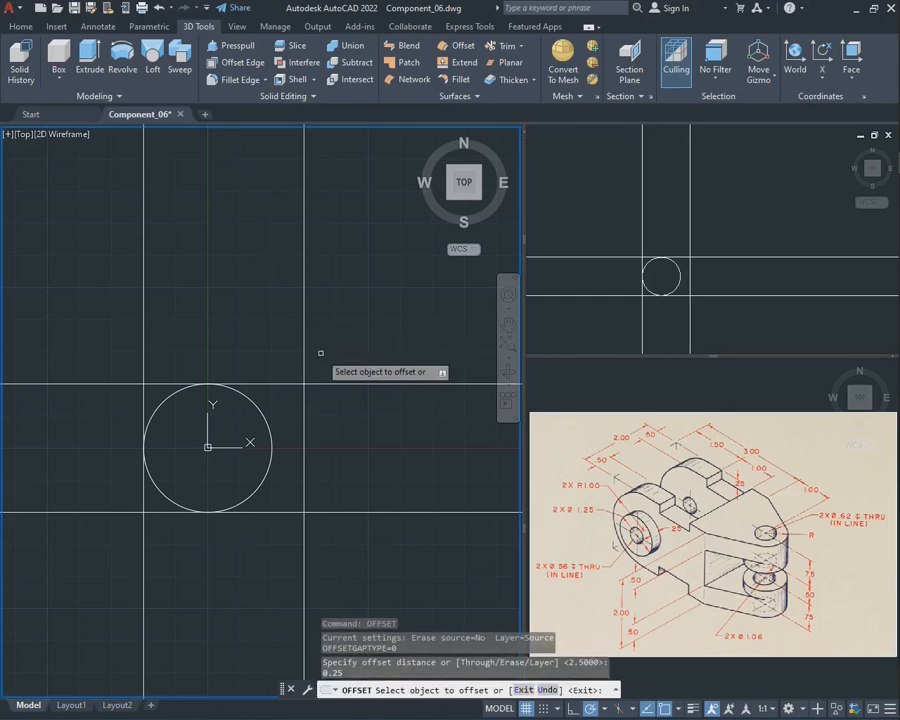
left_click(337, 384)
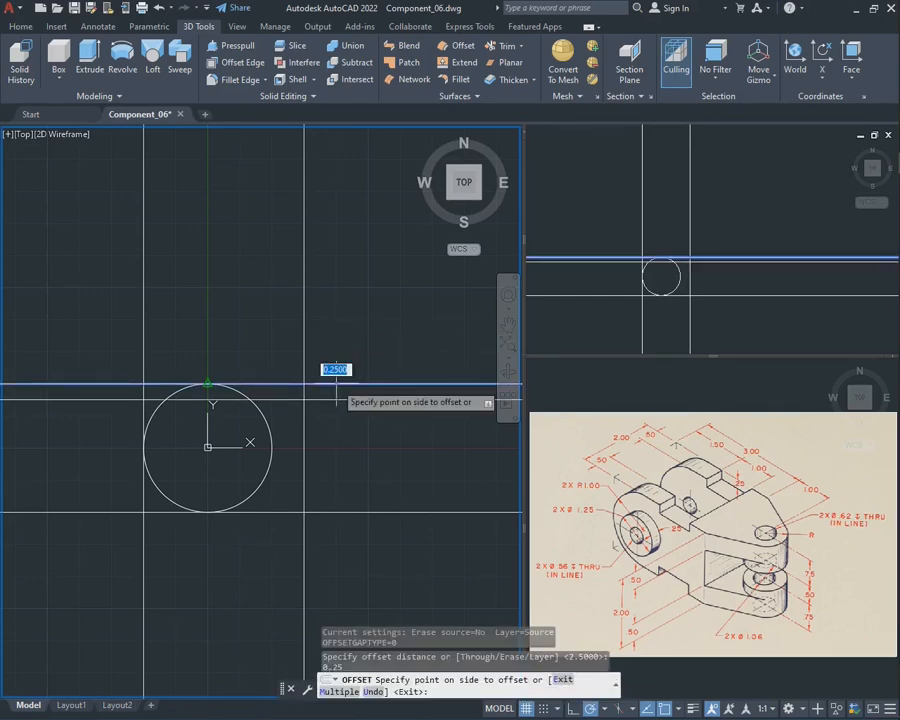
left_click(347, 421)
left_click(344, 511)
left_click(347, 466)
key("Escape")
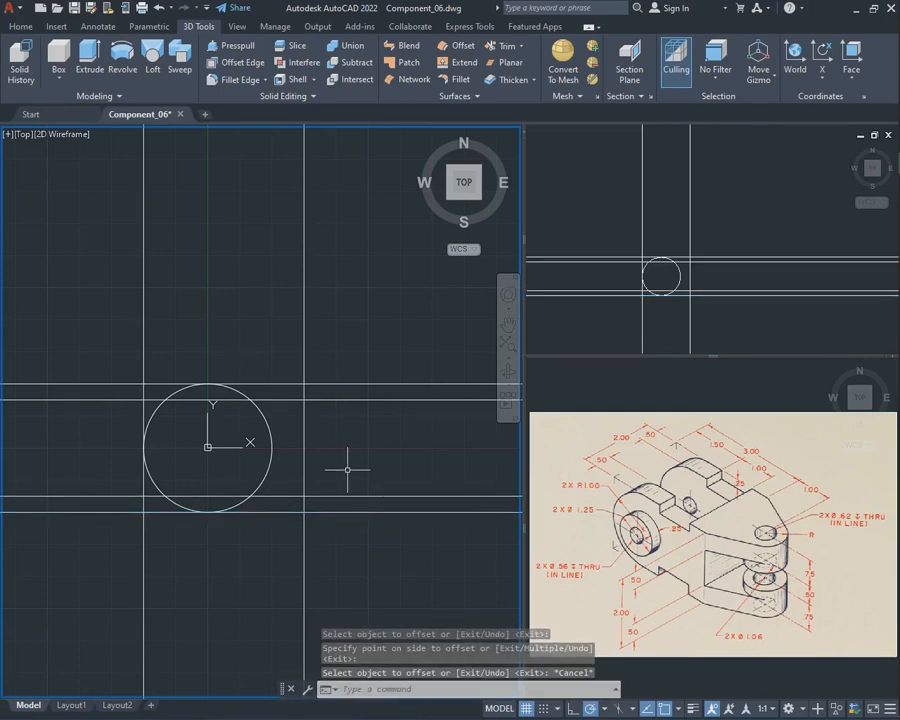
- Offset the right-hand vertical construction line by 1 back towards the circle's centre
type("offset")
key("Return")
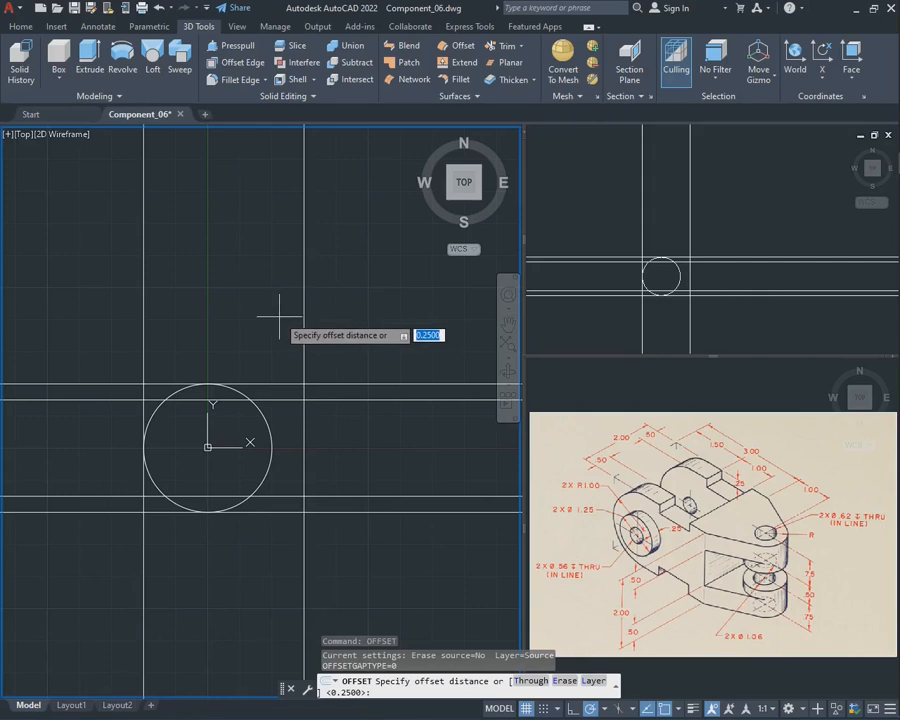
key("Return")
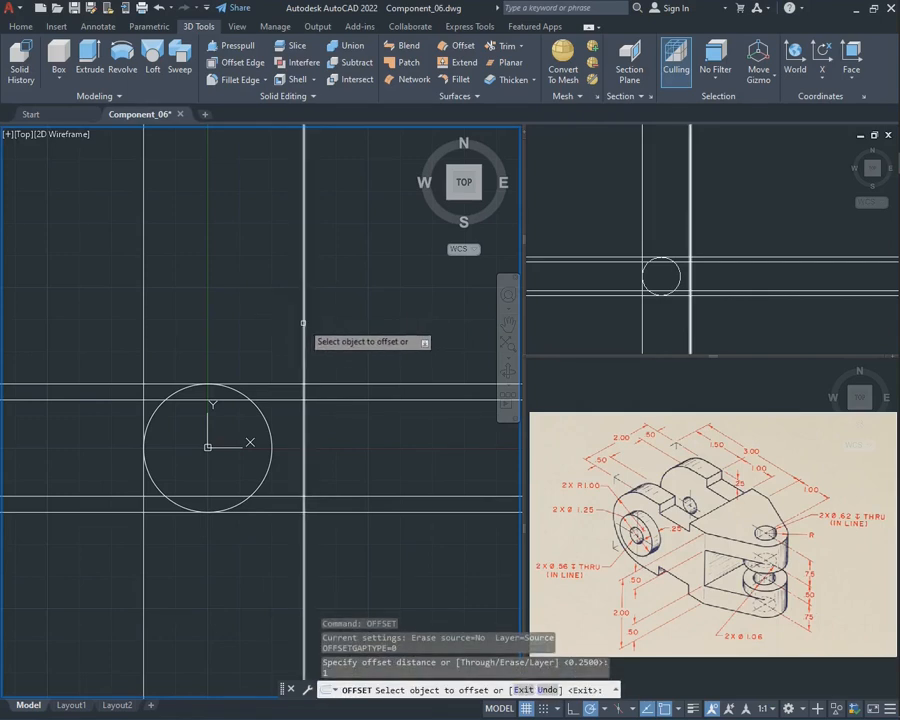
left_click(303, 324)
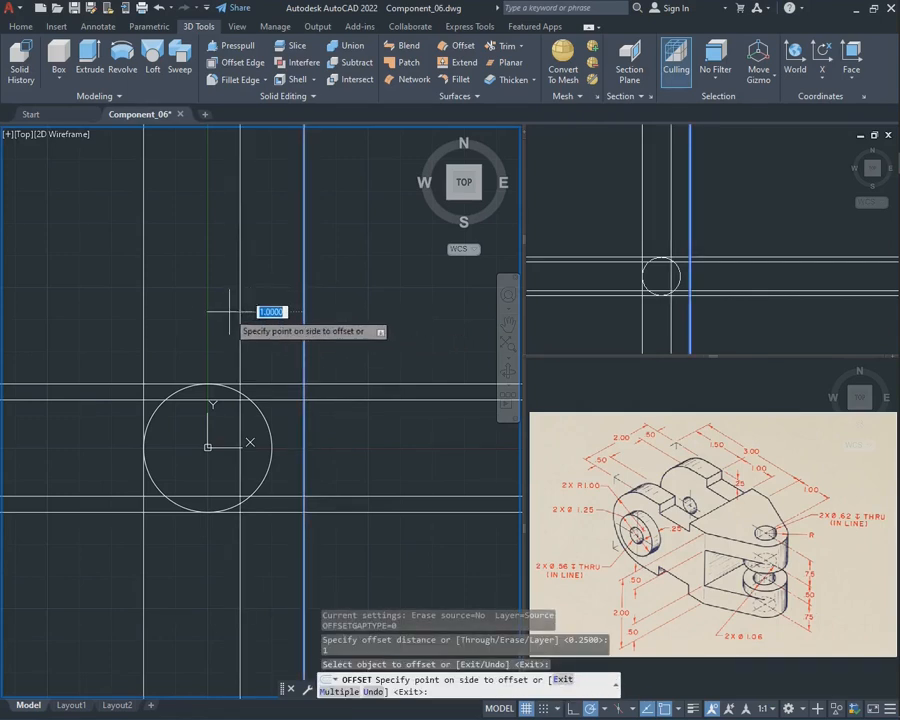
left_click(265, 320)
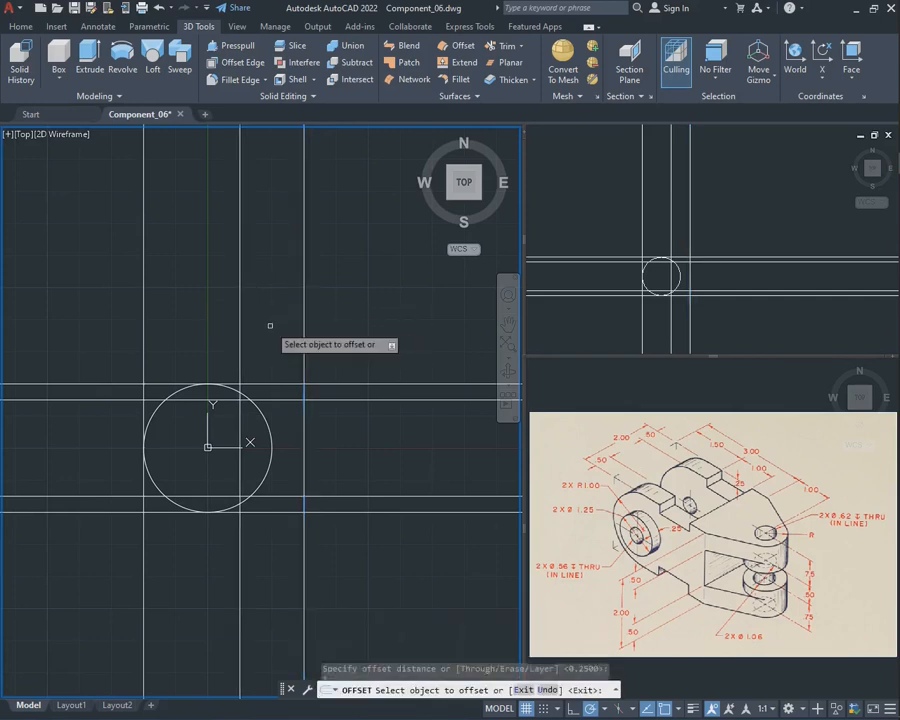
key("Escape")
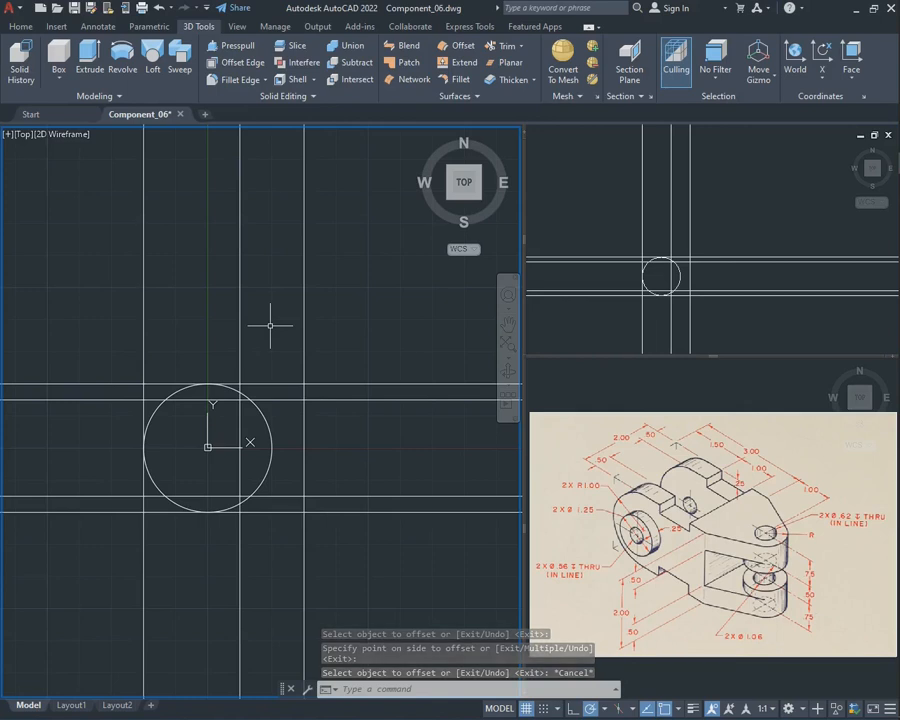
- Delete the vertical construction line touching the circle's left quadrant
left_click(157, 320)
left_click(82, 307)
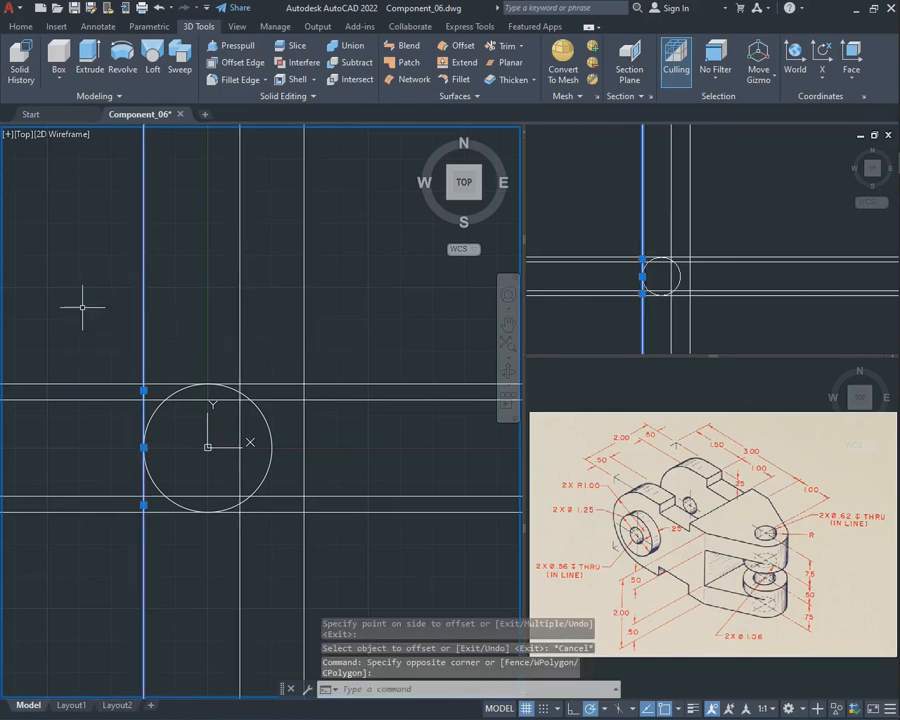
key("Delete")
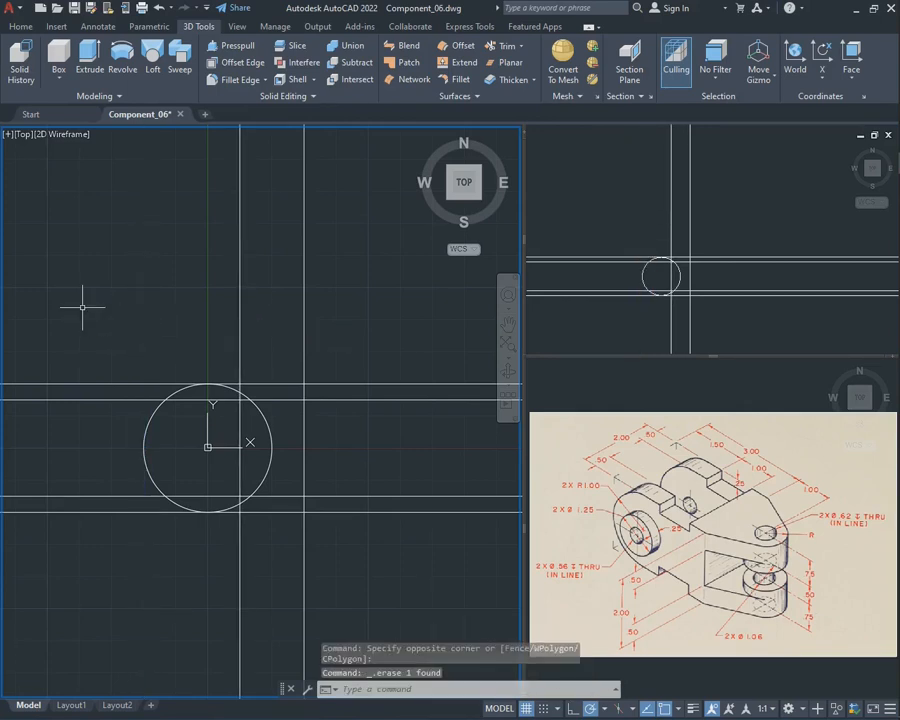
- Trim all construction line ends extending outside the circle and the outermost horizontal and vertical lines
type("trim")
key("Return")
mouse_move(110, 588)
left_mouse_down()
mouse_move(90, 372)
mouse_move(127, 301)
left_mouse_up()
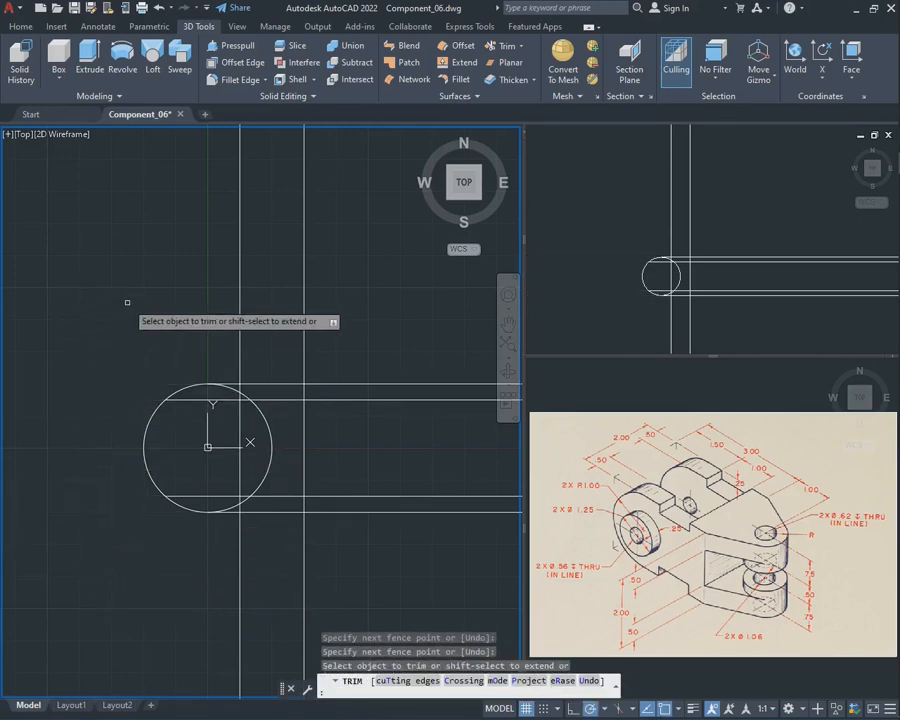
left_click_drag(368, 309, 207, 269)
left_click(207, 269)
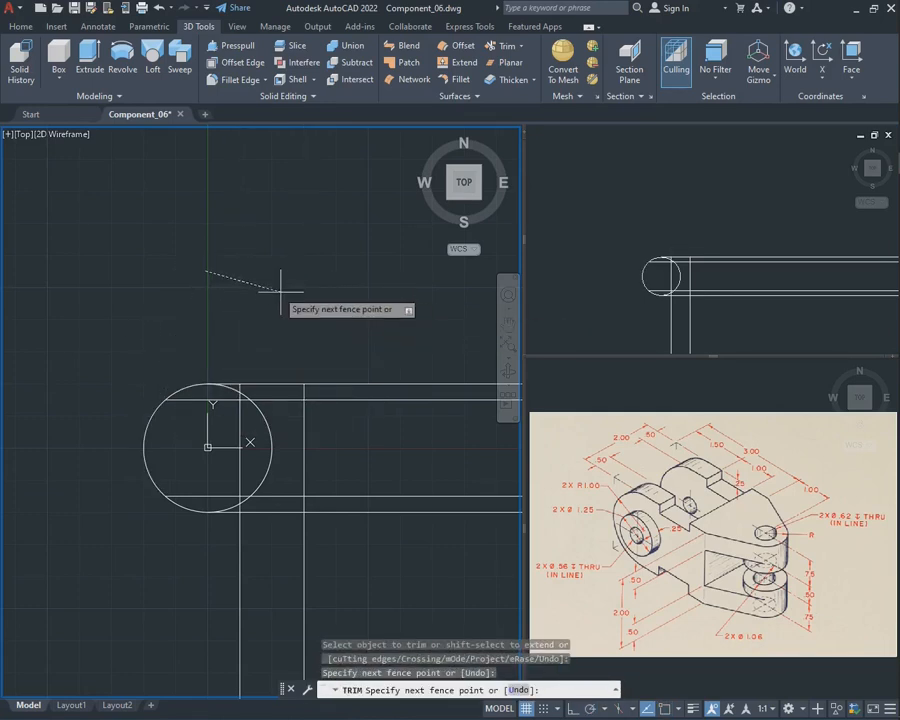
left_click(276, 287)
left_click_drag(363, 330, 171, 614)
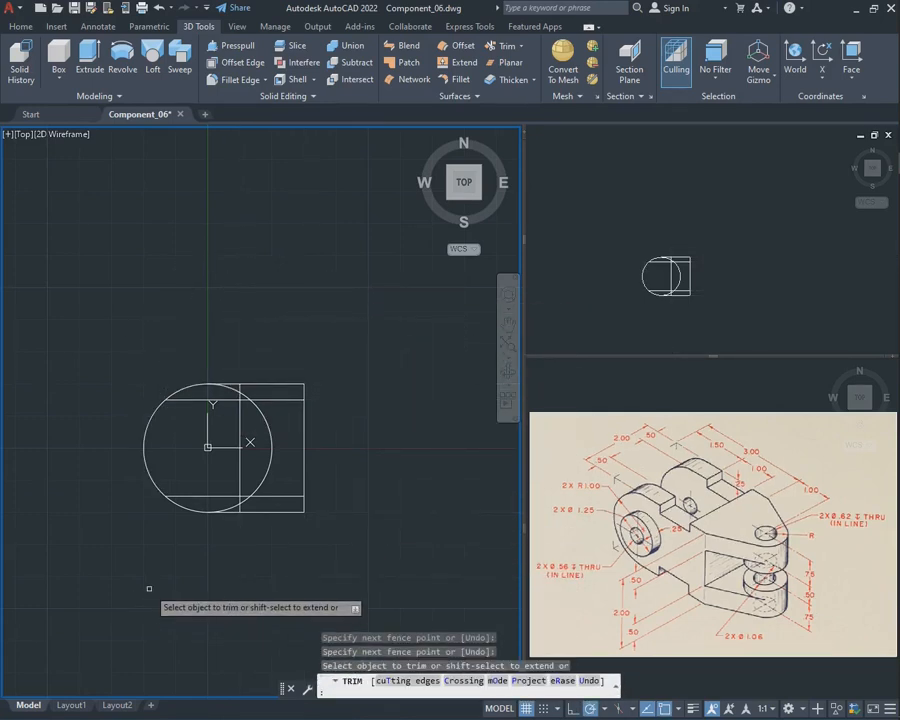
- Trim the inner horizontal lines inside the circle and the outer corner segments of the right-hand block down to the stepped outline
left_click(213, 400)
left_click_drag(183, 492, 212, 499)
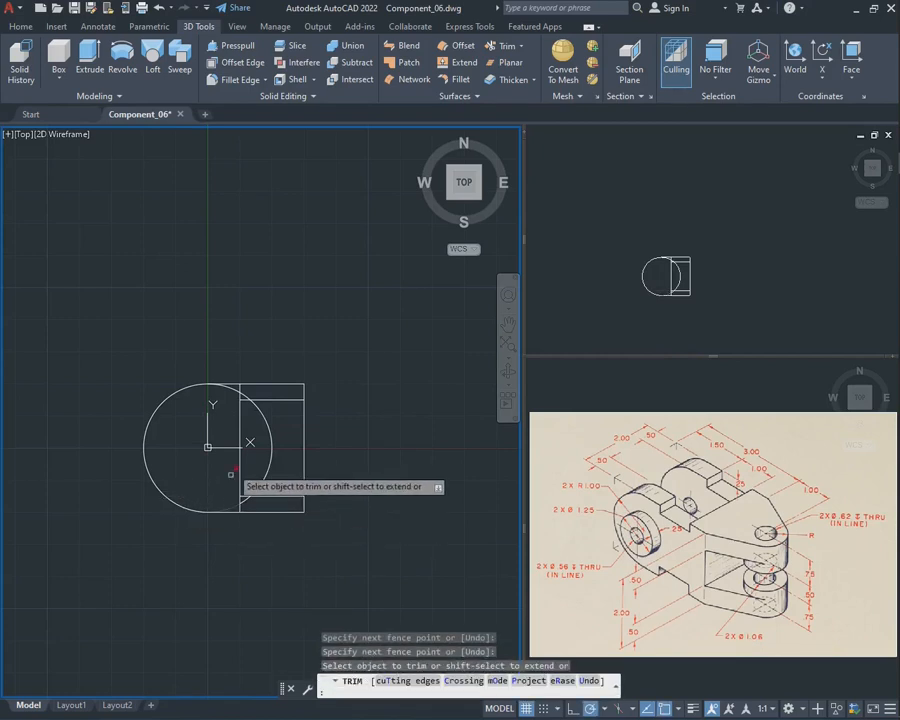
scroll(231, 421, "up", 2)
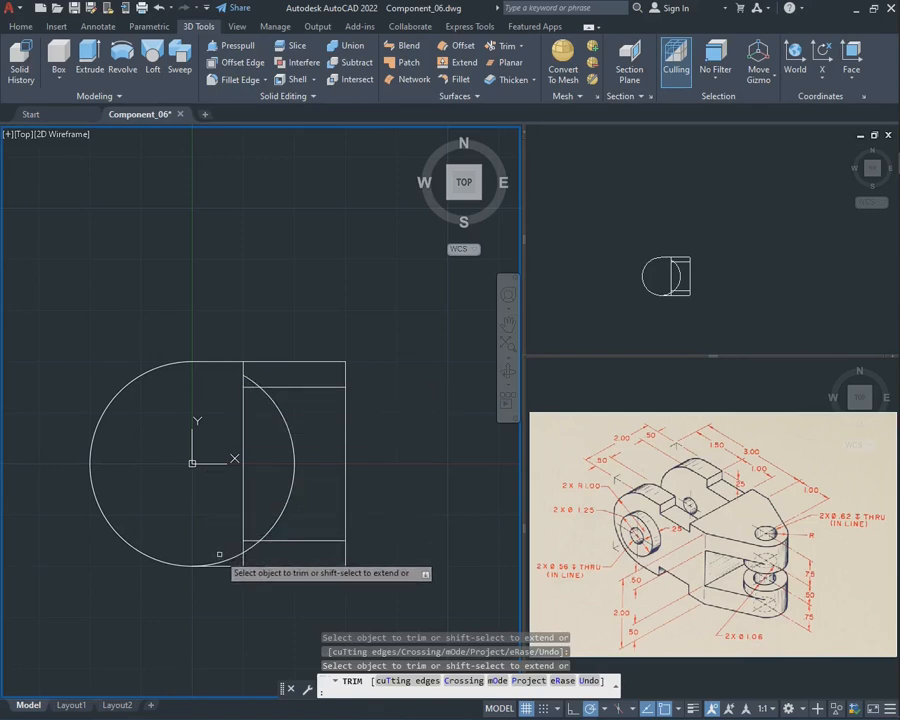
left_click(249, 378)
left_click(290, 362)
left_click(345, 373)
left_click(331, 565)
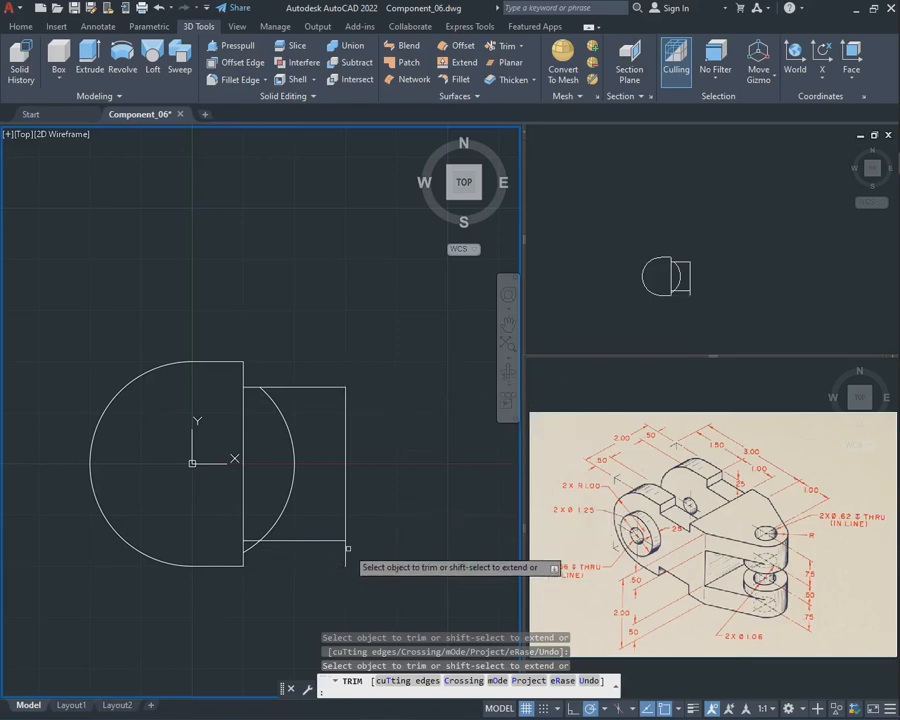
left_click(344, 550)
key("Escape")
- Delete the leftover circle arc inside the right-hand rectangular part of the profile
left_click(297, 483)
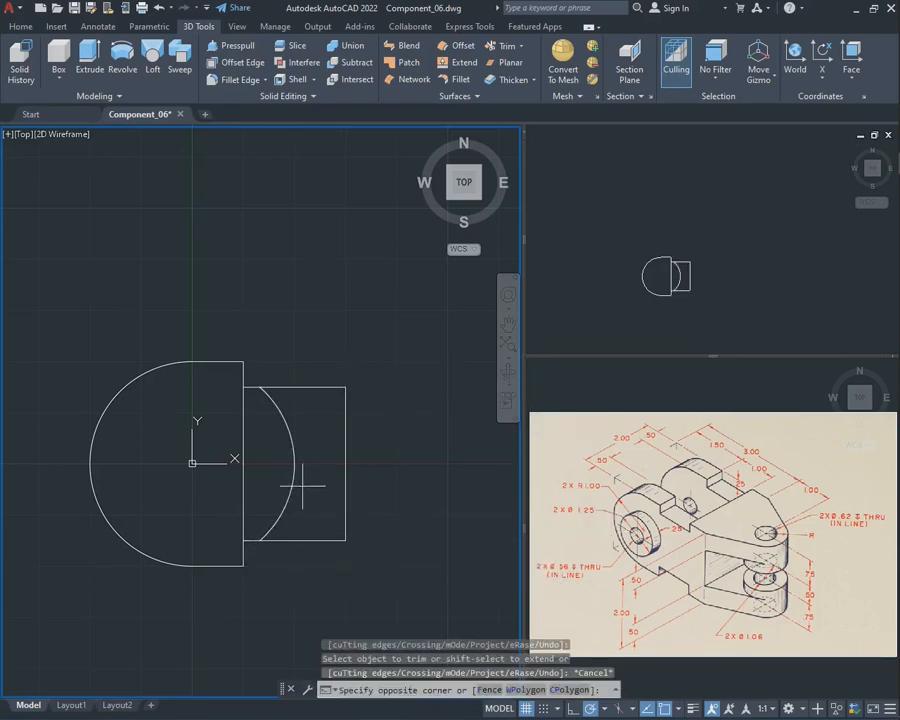
left_click(284, 463)
key("Delete")
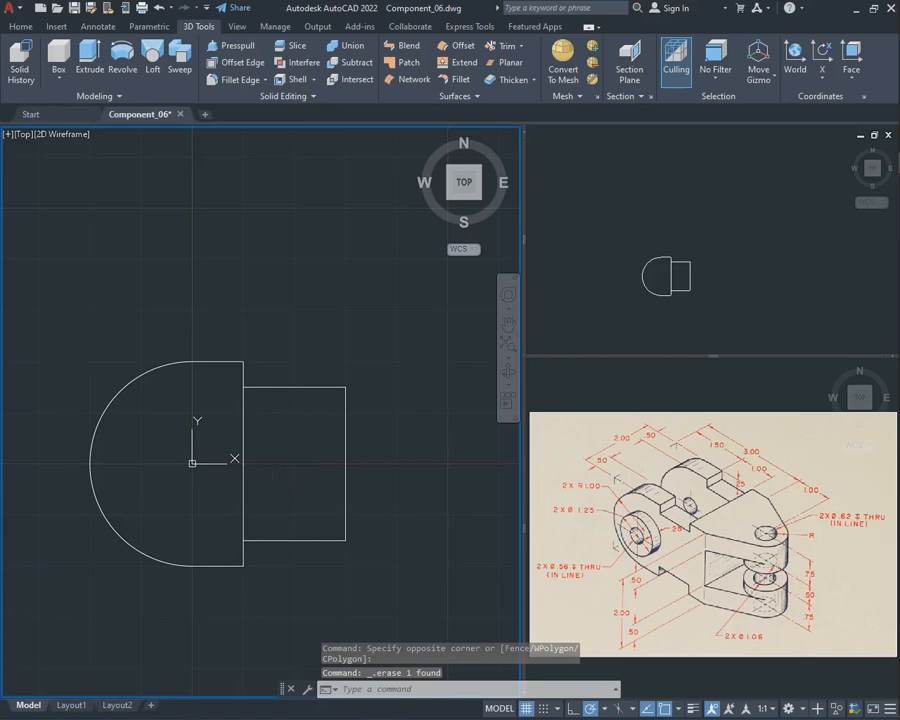
- Trim the vertical segment dividing the rounded end from the right-hand rectangle and check the remaining outline by selecting it
type("trim")
key("Return")
key("Escape")
scroll(261, 428, "down", 2)
left_click(361, 548)
left_click(151, 331)
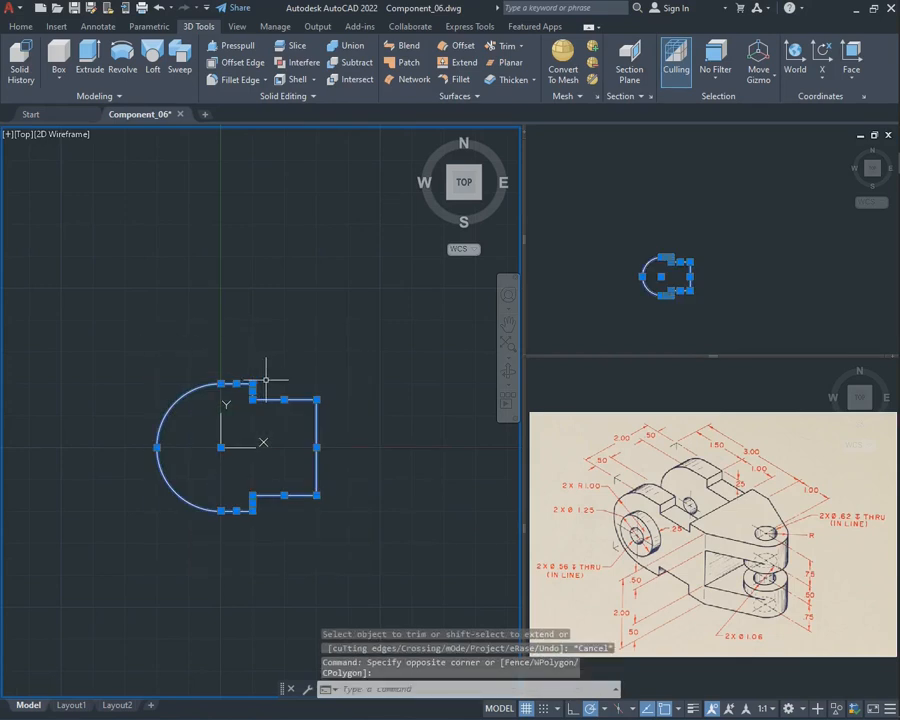
key("Escape")
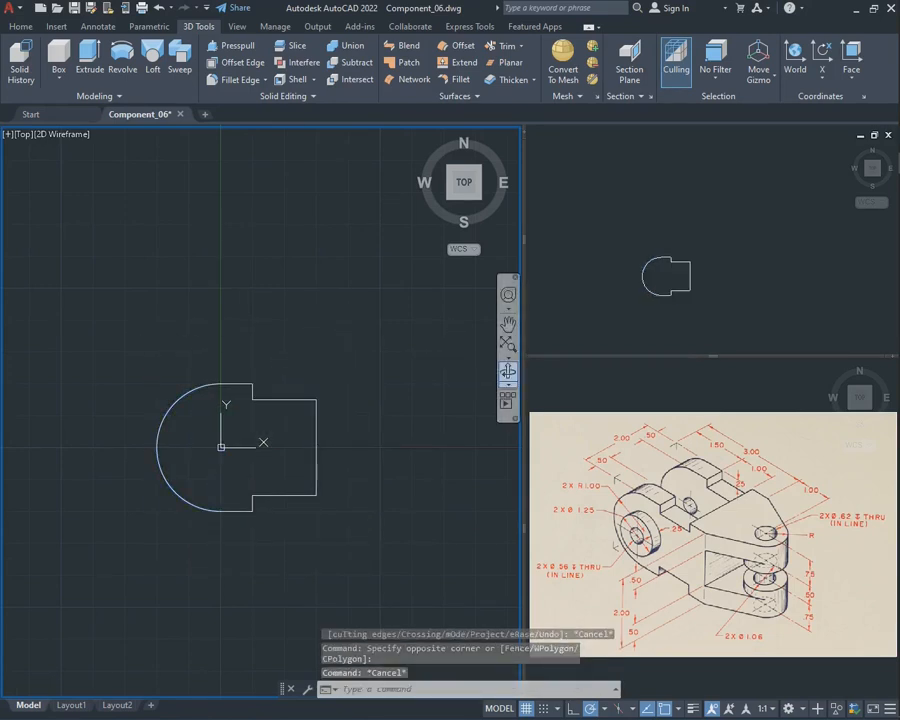
- Join all segments of the outline into a single polyline in a tilted 3D view
left_click(508, 371)
left_click_drag(230, 250, 232, 367)
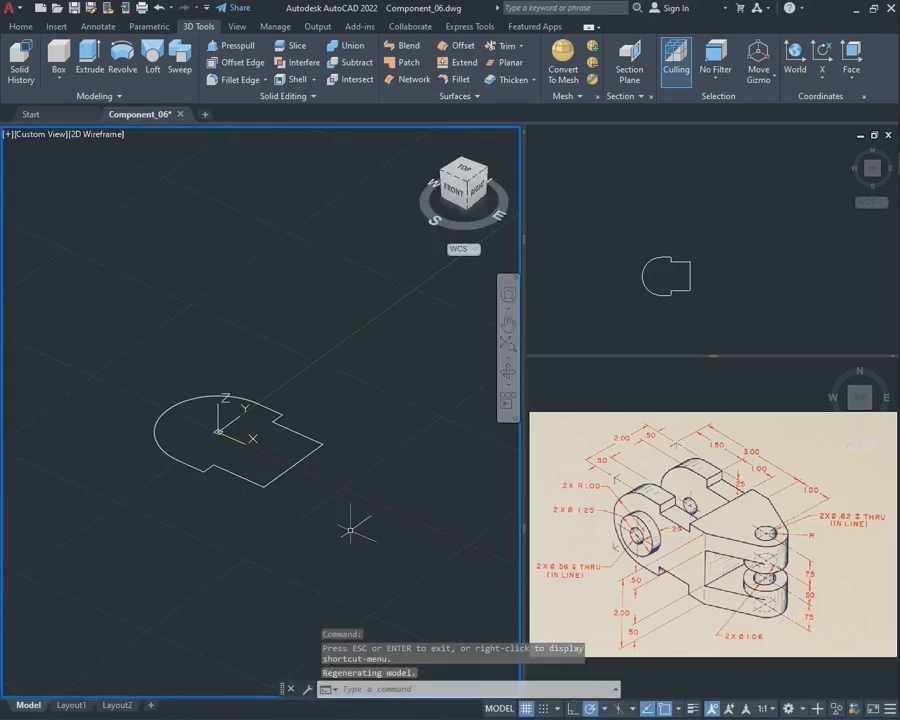
type("join")
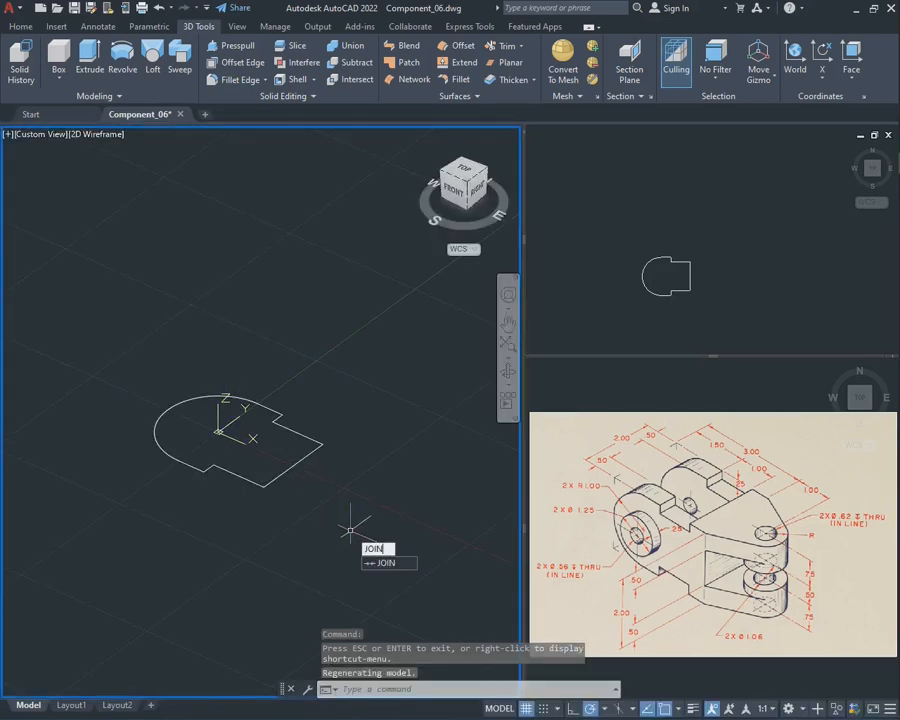
key("Return")
left_click(364, 527)
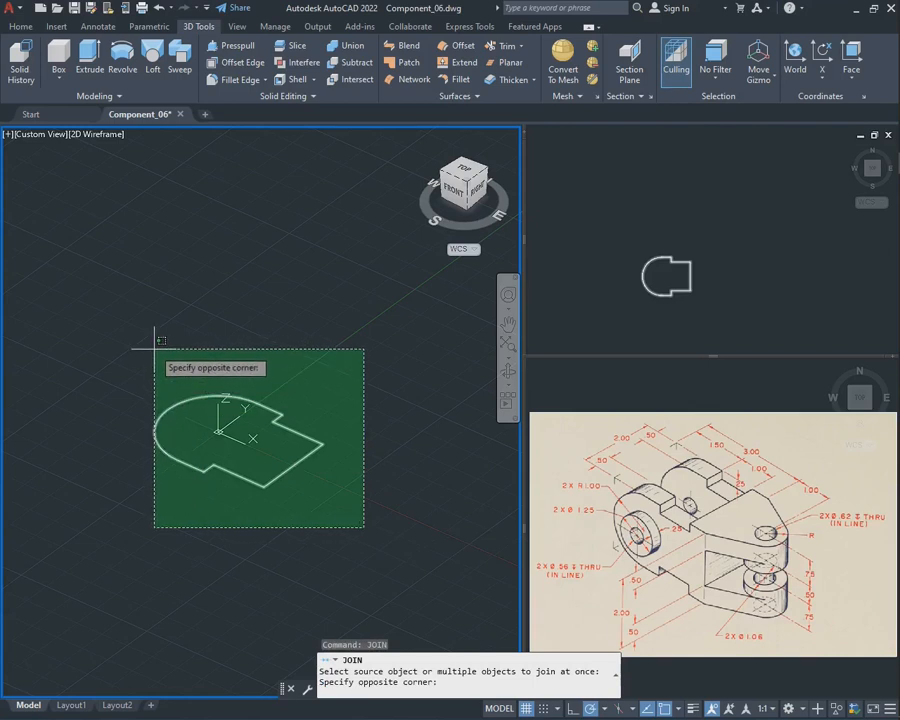
left_click(153, 355)
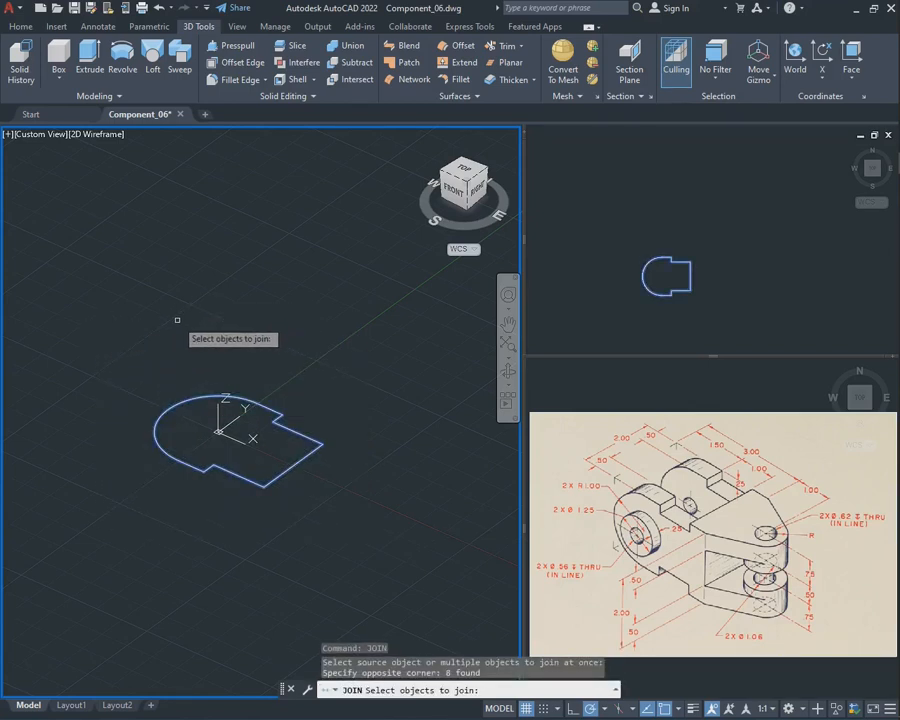
key("Return")
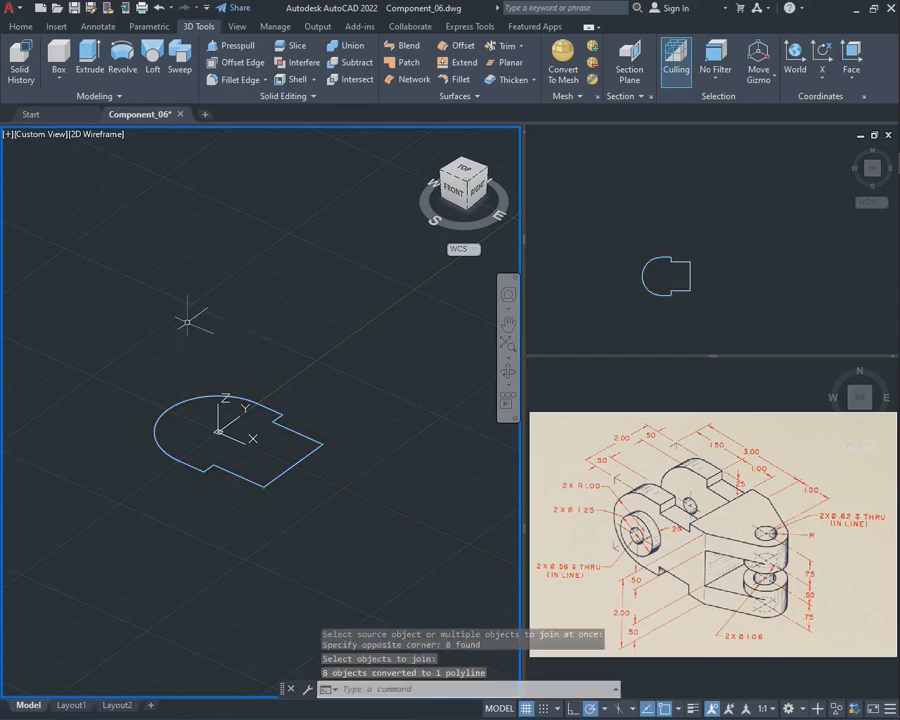
left_click(298, 432)
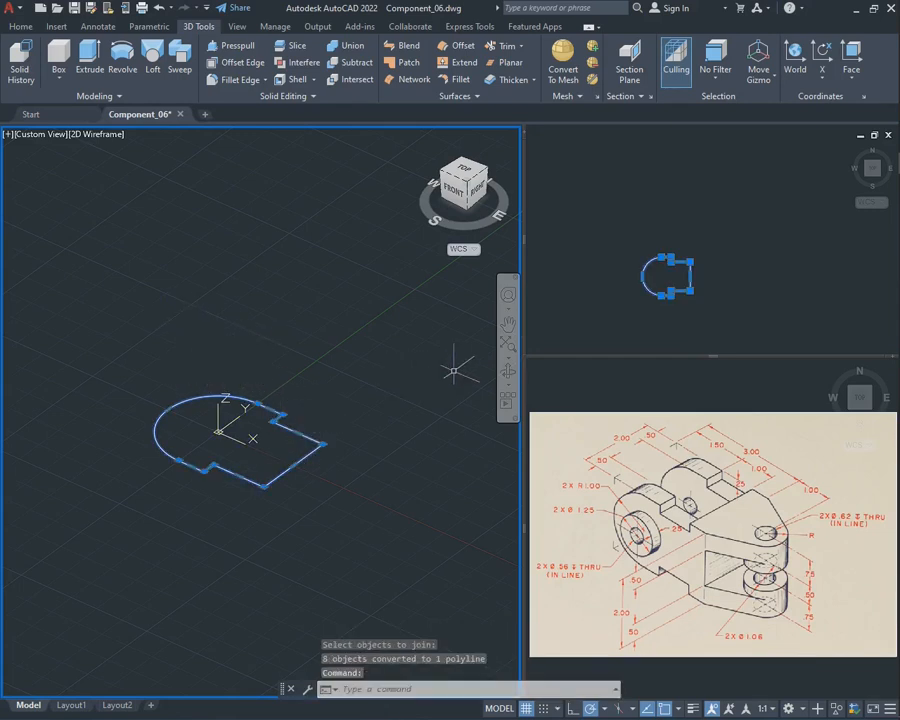
- Try to convert the joined outline with CONVERTPOLY using the Light option
left_click(508, 325)
left_click_drag(181, 360, 233, 366)
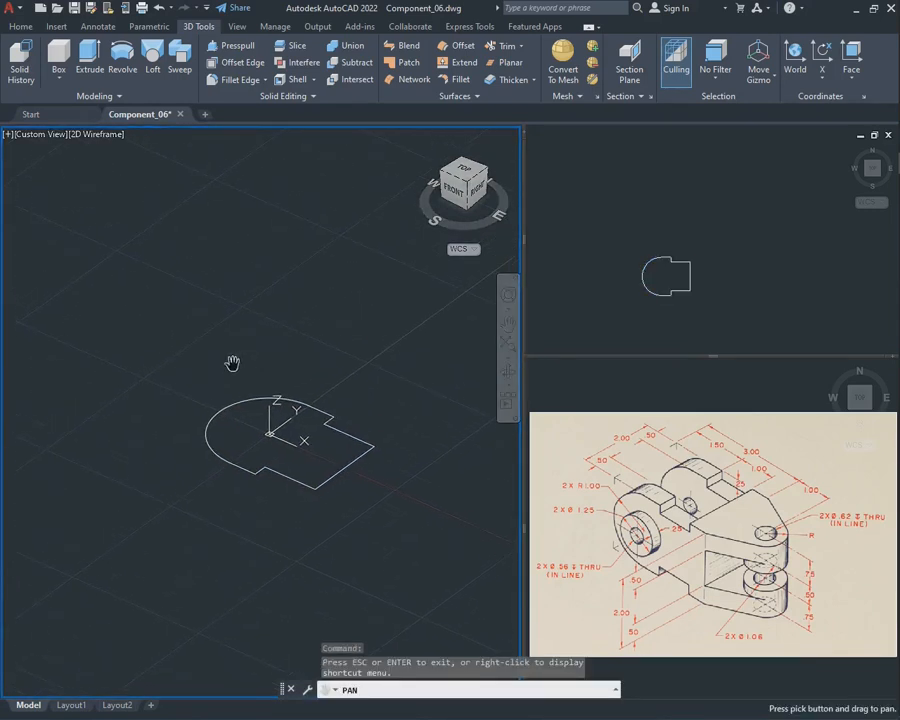
key("Escape")
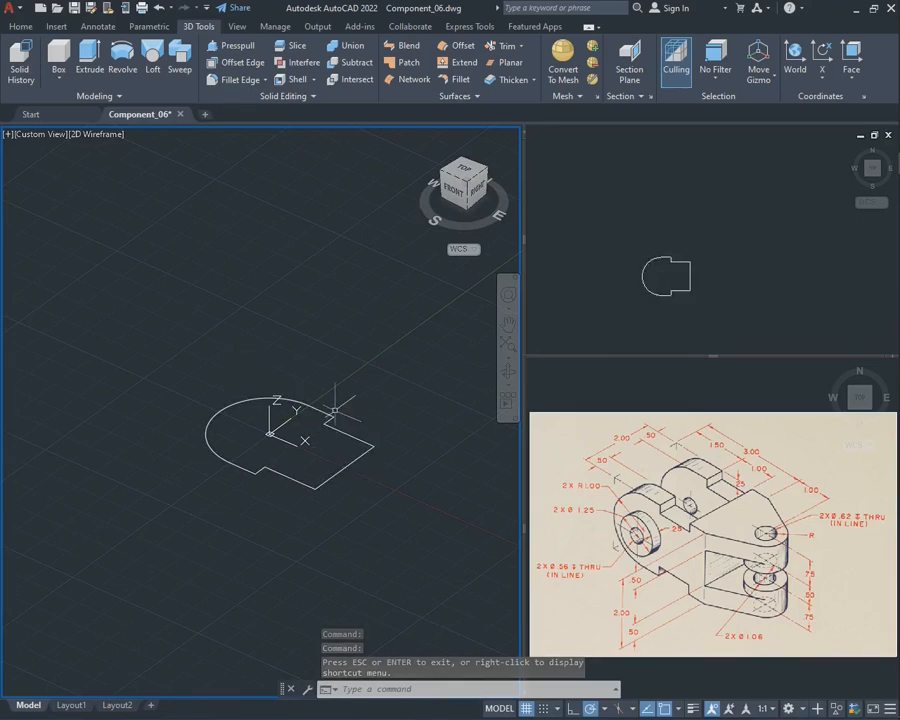
type("cov")
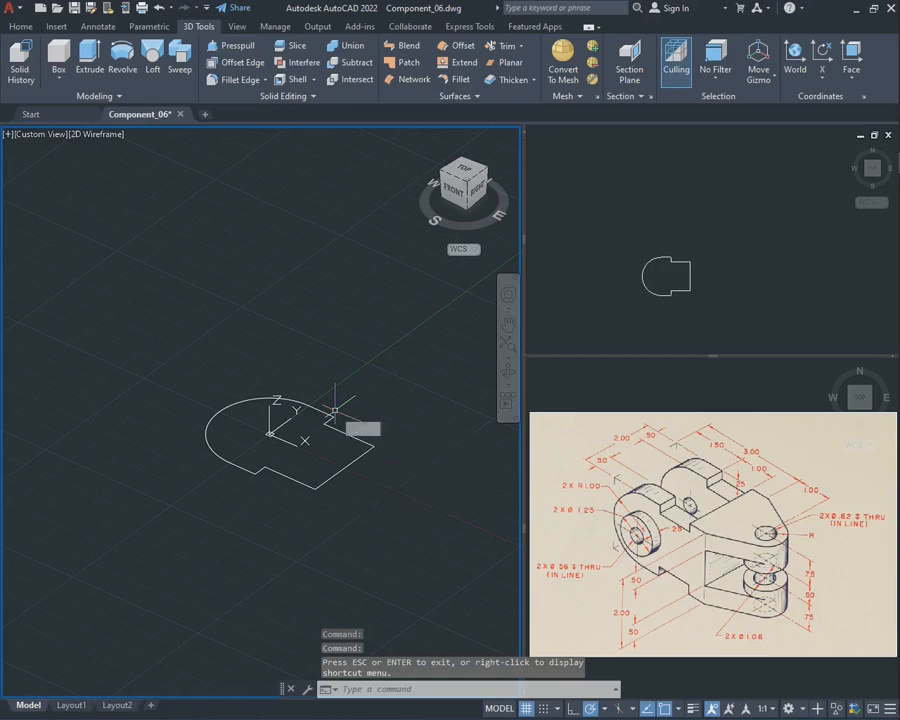
key("Escape")
type("cont")
key("BackSpace")
type("vert")
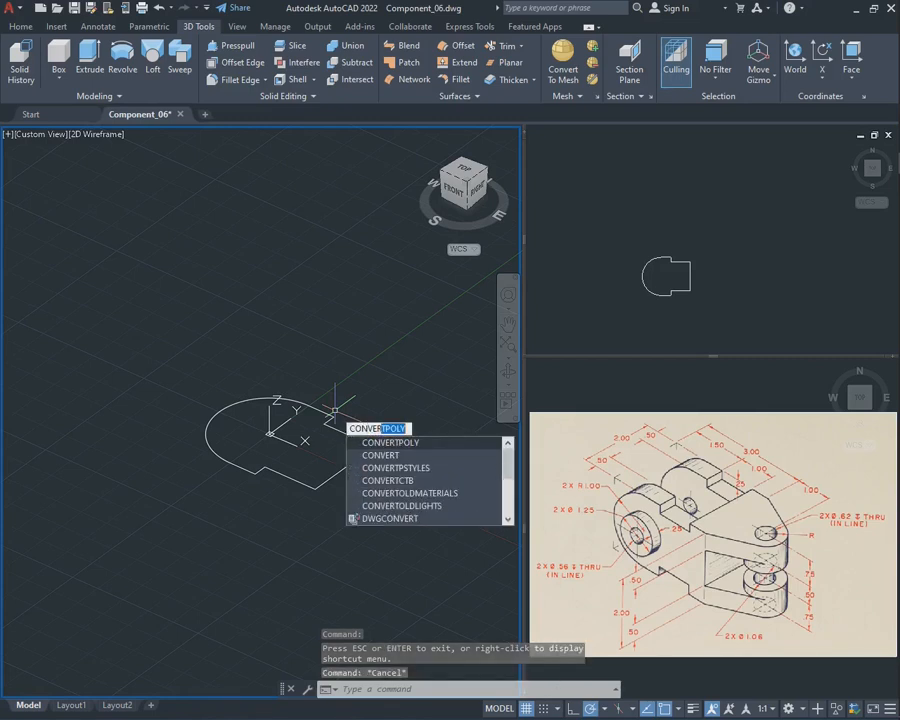
key("Return")
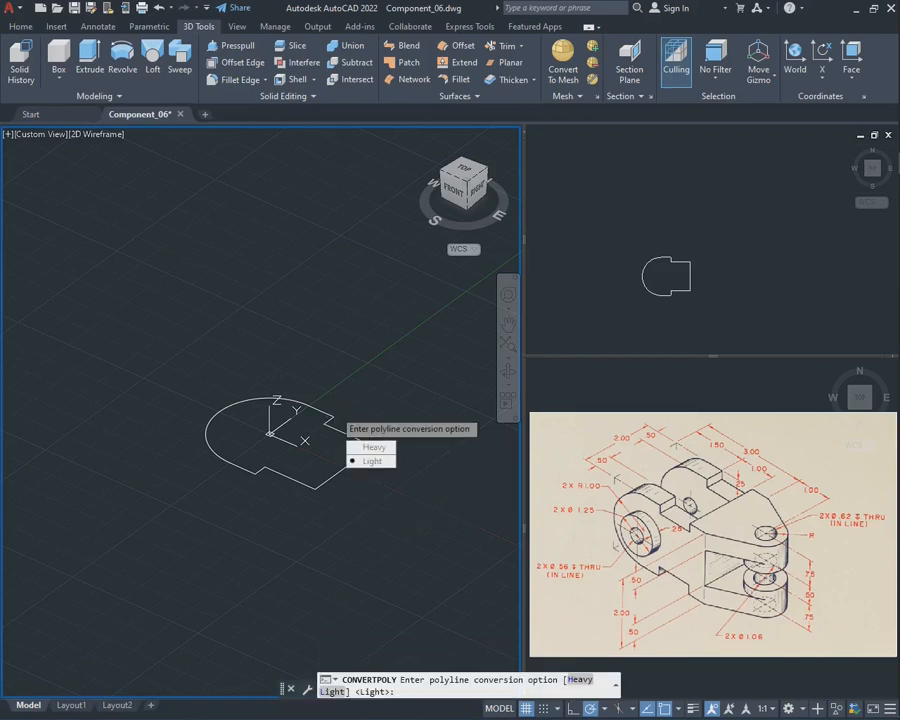
key("Return")
left_click(317, 409)
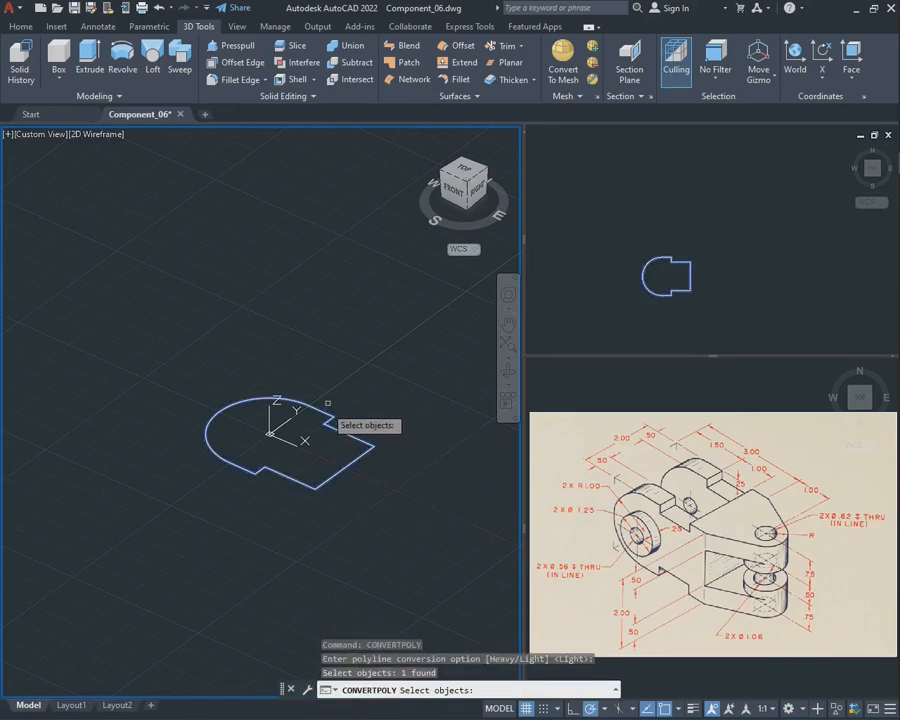
key("Return")
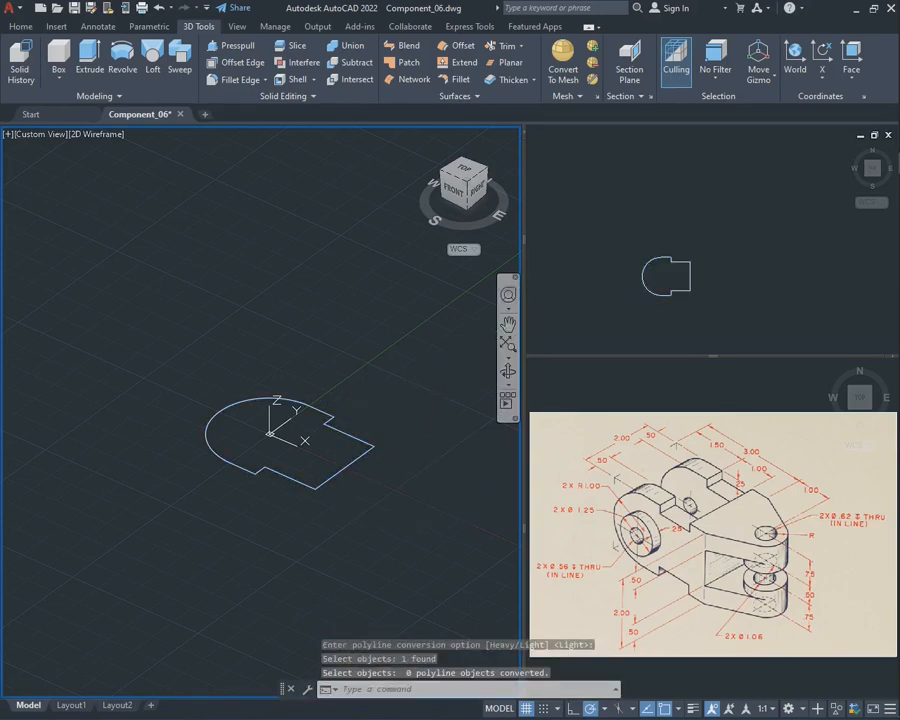
- Rotate the profile 90° about the X axis with 3DROTATE so that it stands upright
left_click(508, 325)
left_click_drag(324, 380, 300, 376)
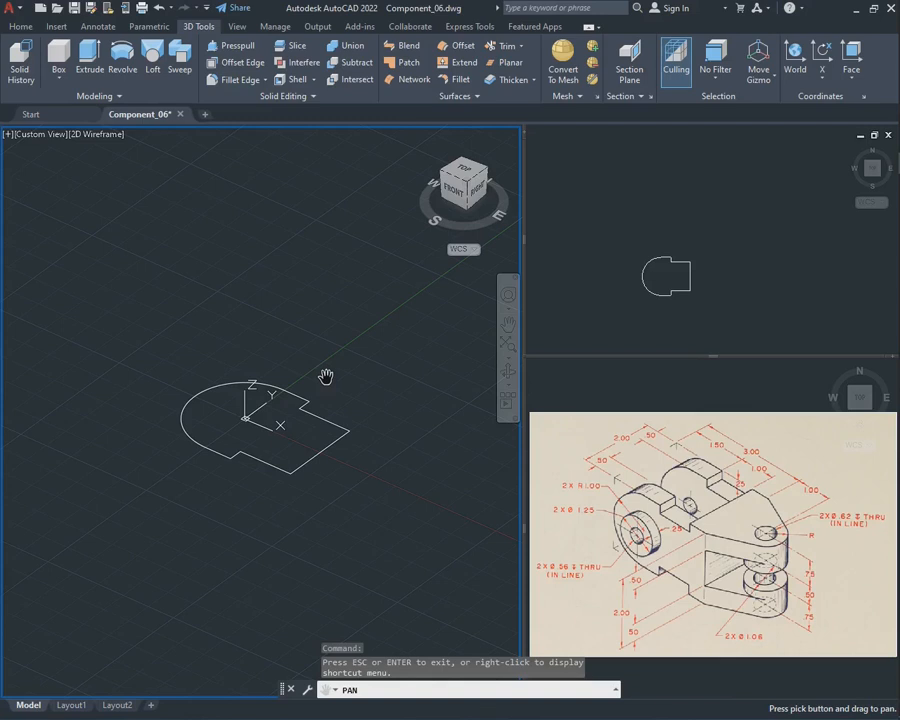
key("Escape")
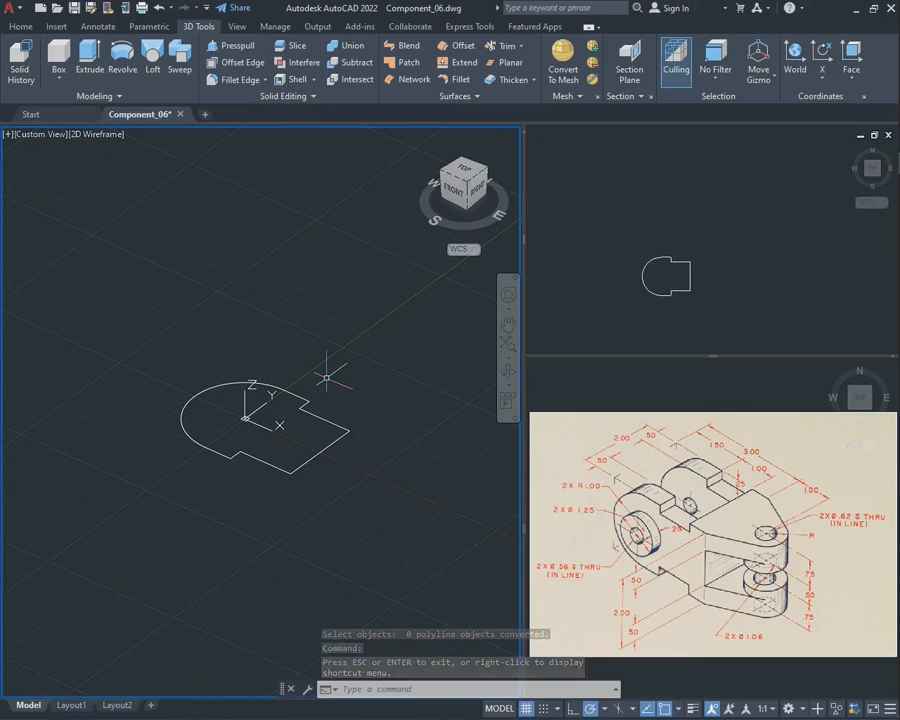
type("3dro")
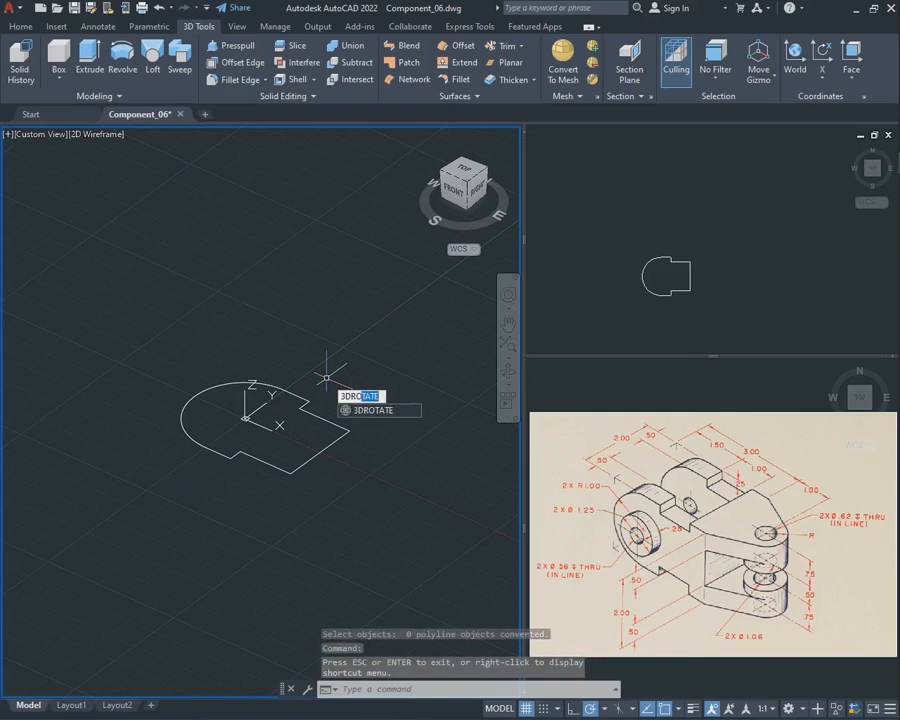
key("Return")
left_click(354, 438)
left_click(296, 374)
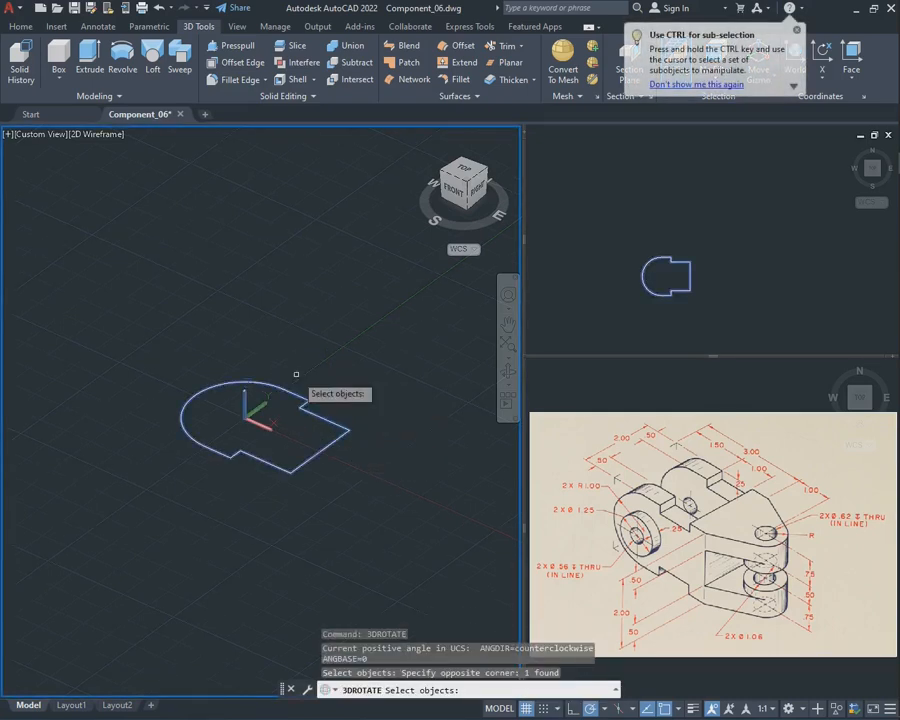
key("Return")
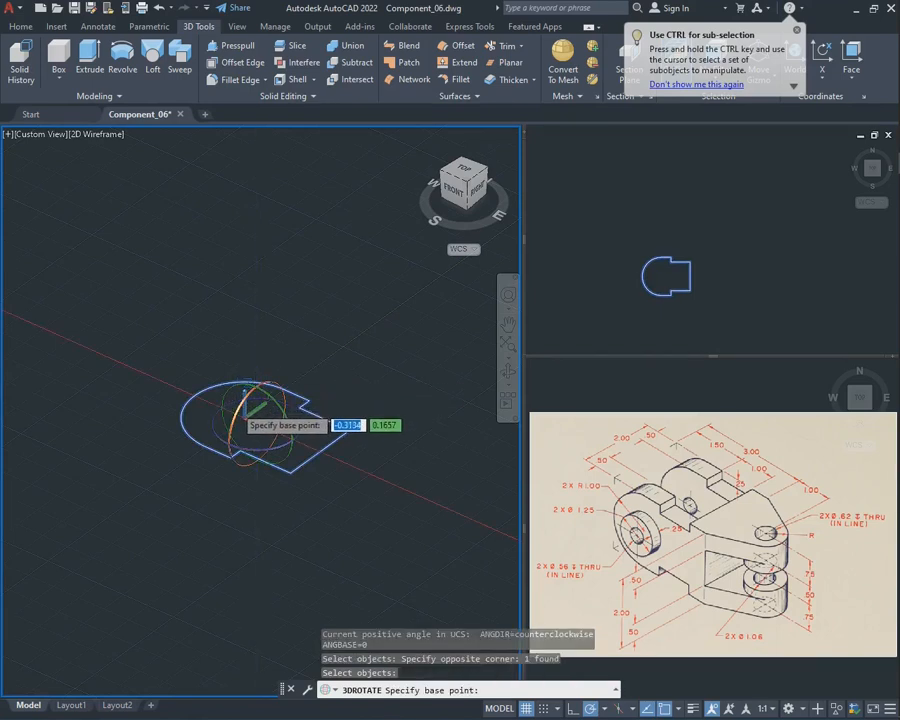
left_click(245, 410)
left_click(232, 400)
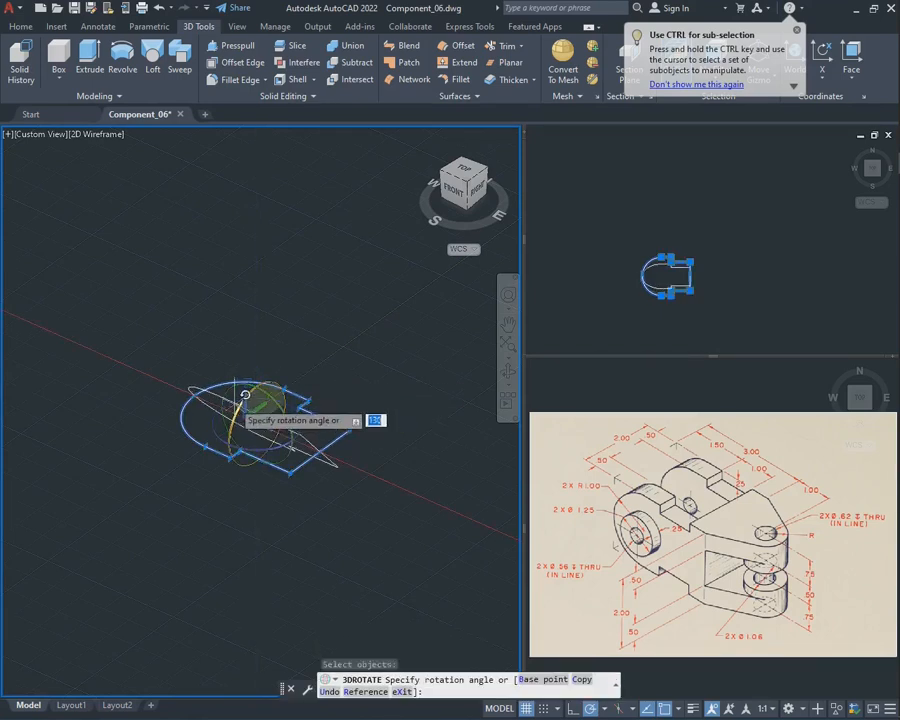
left_click(265, 232)
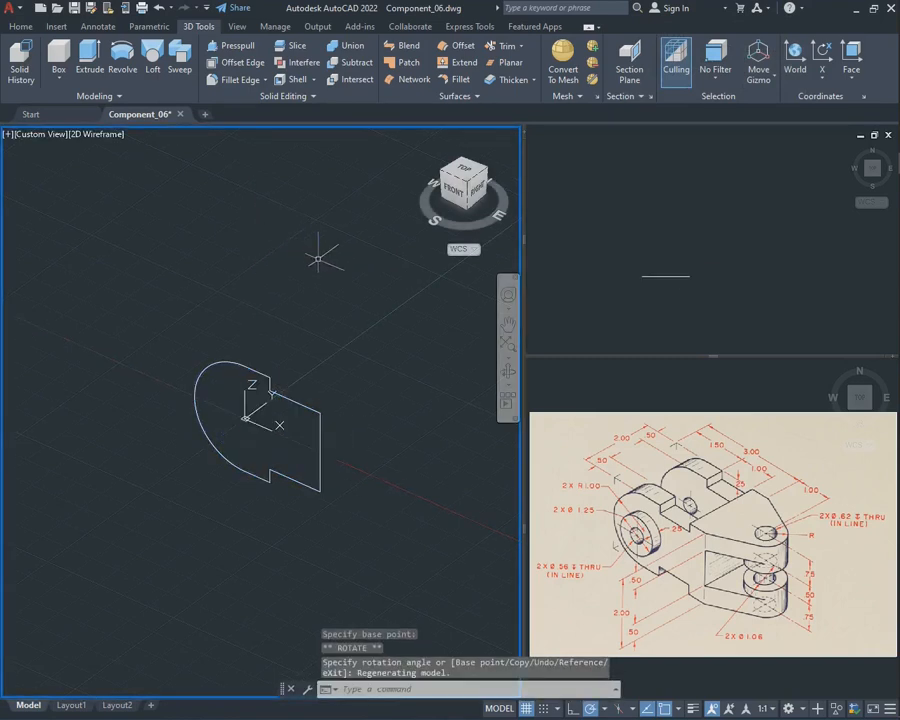
- Extrude the upright profile by 0.5 towards the back into a solid lug
type("e")
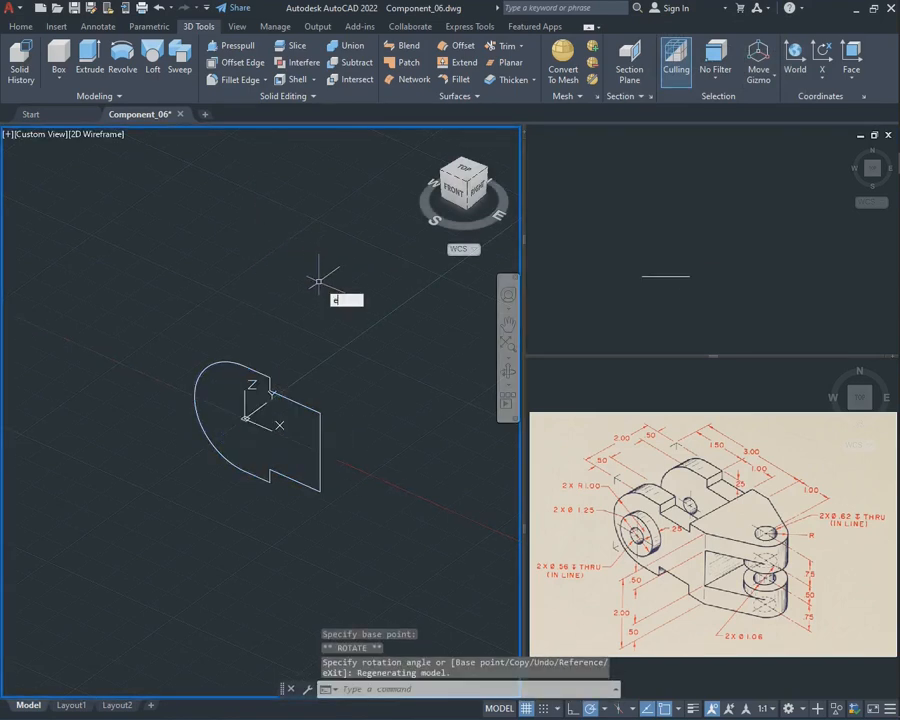
key("Return")
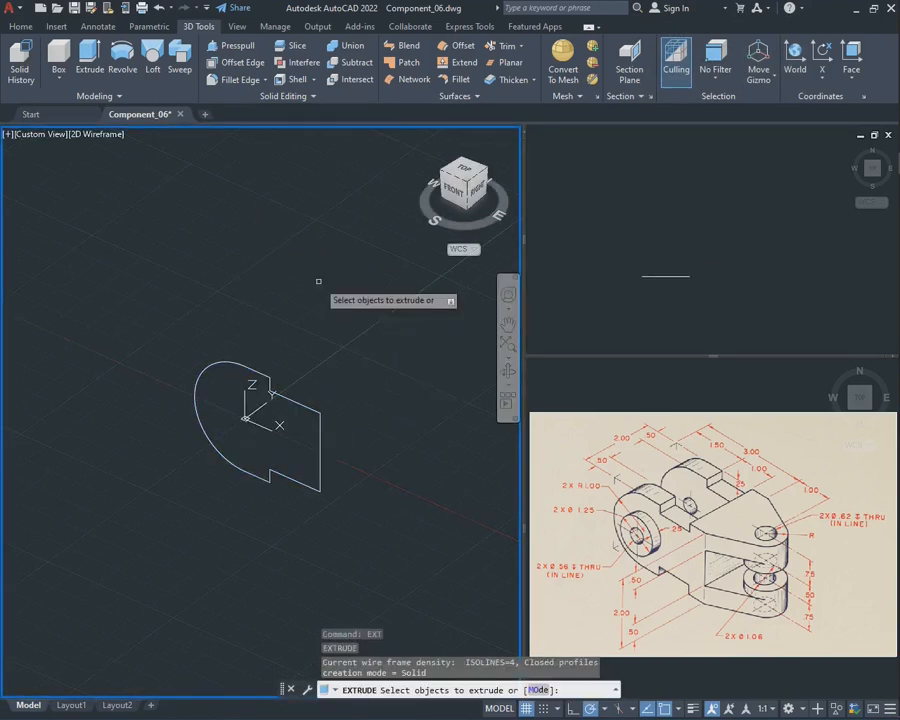
left_click(261, 367)
key("Return")
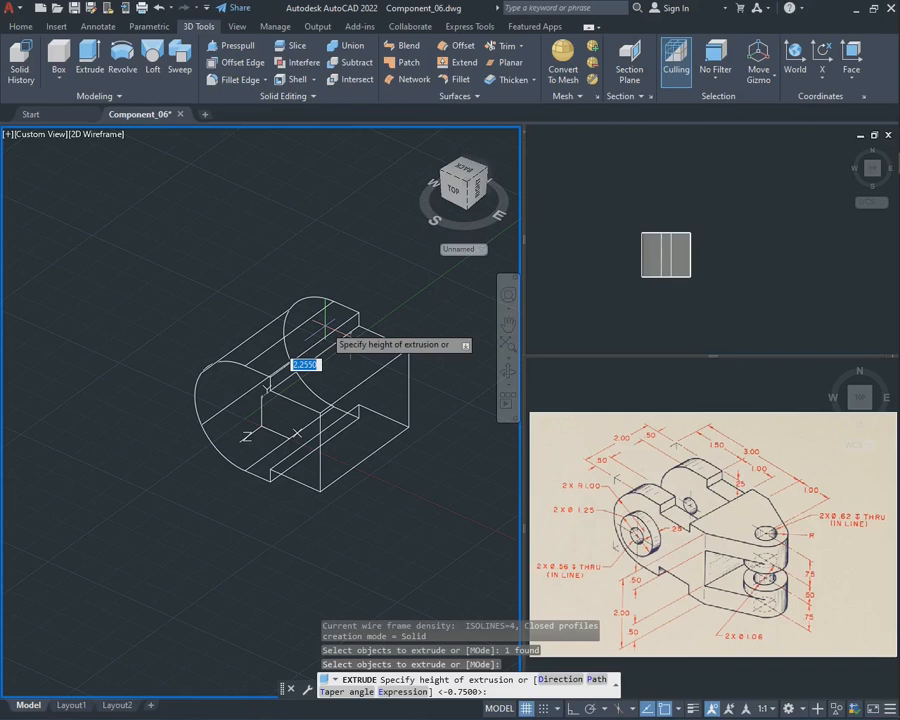
type("0.")
key("Return")
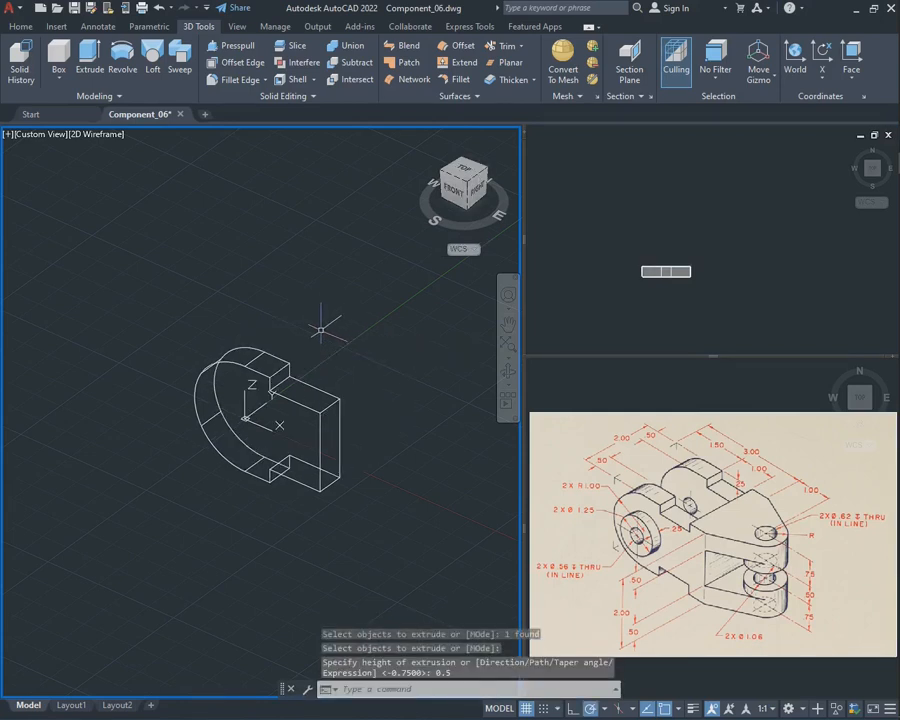
- Set the shaded upper viewport to the SE Isometric view and centre the extruded lug in it
left_click(697, 295)
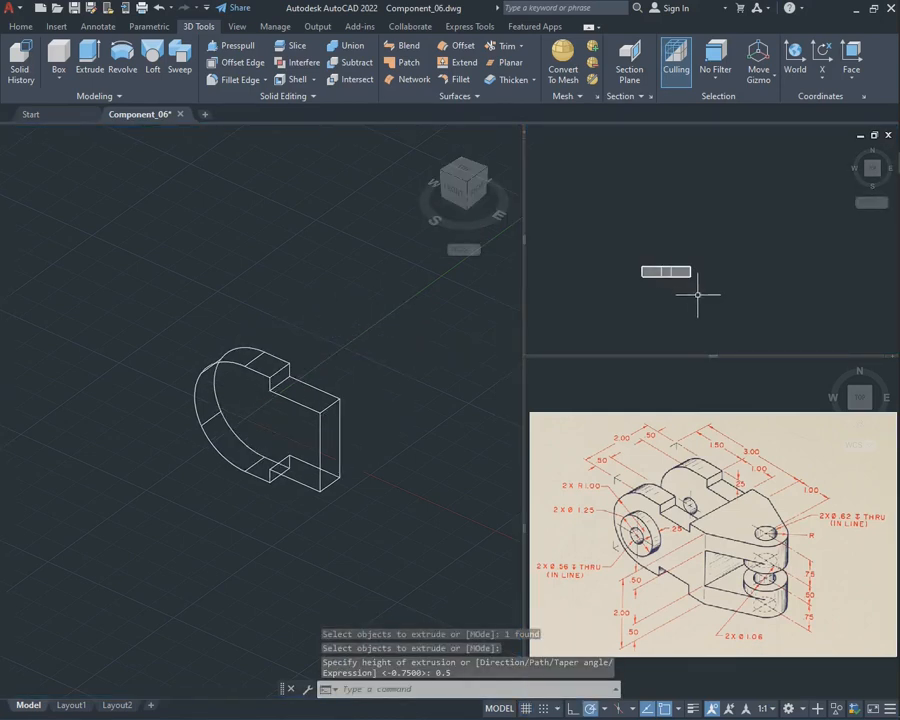
left_click(702, 295)
left_click(612, 215)
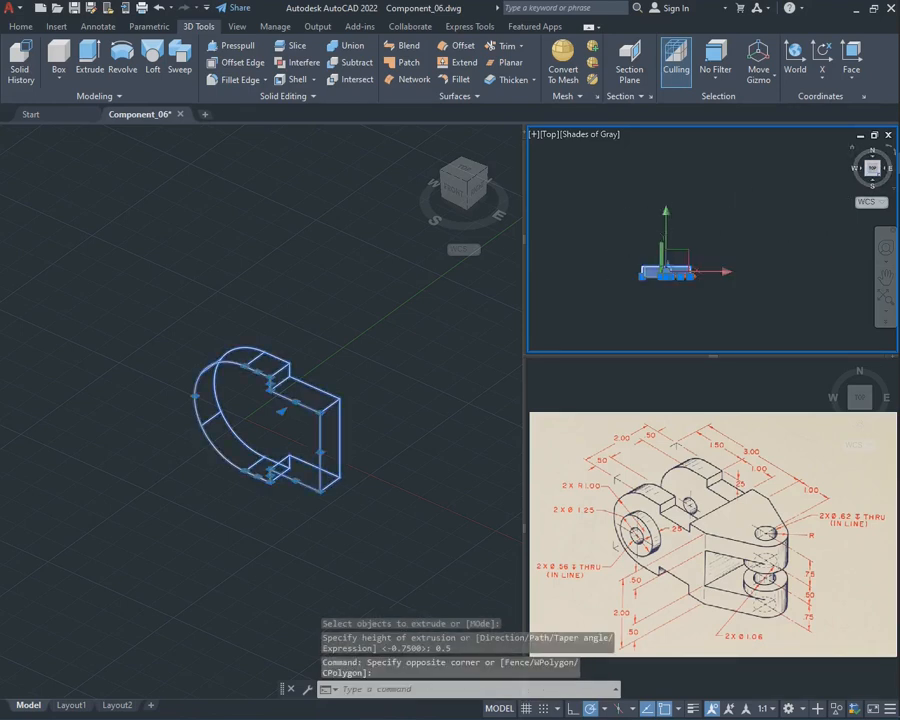
left_click(878, 175)
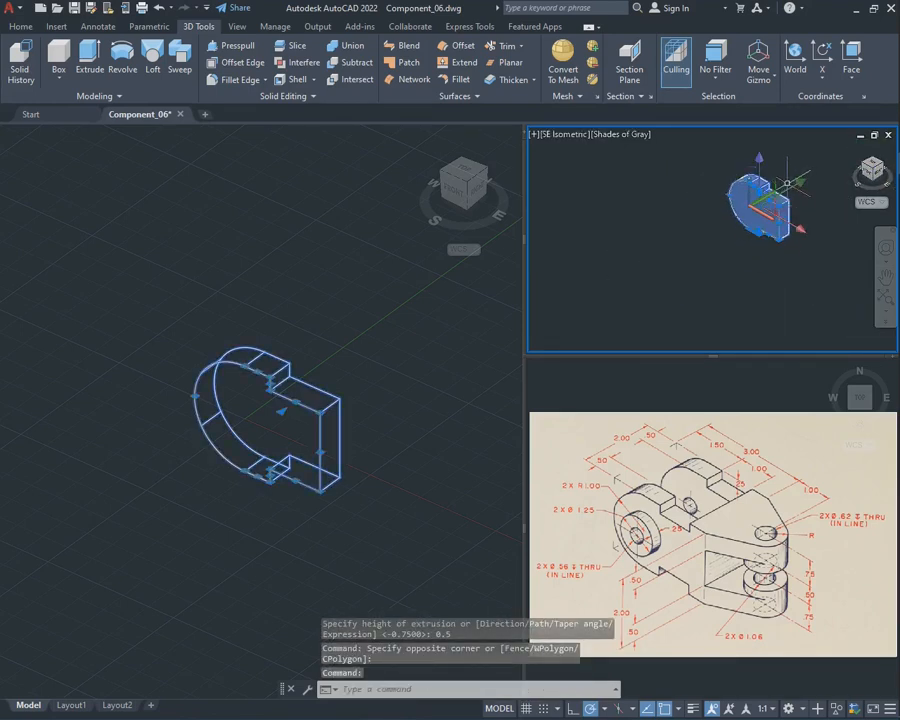
left_click(885, 276)
left_click_drag(792, 199, 690, 227)
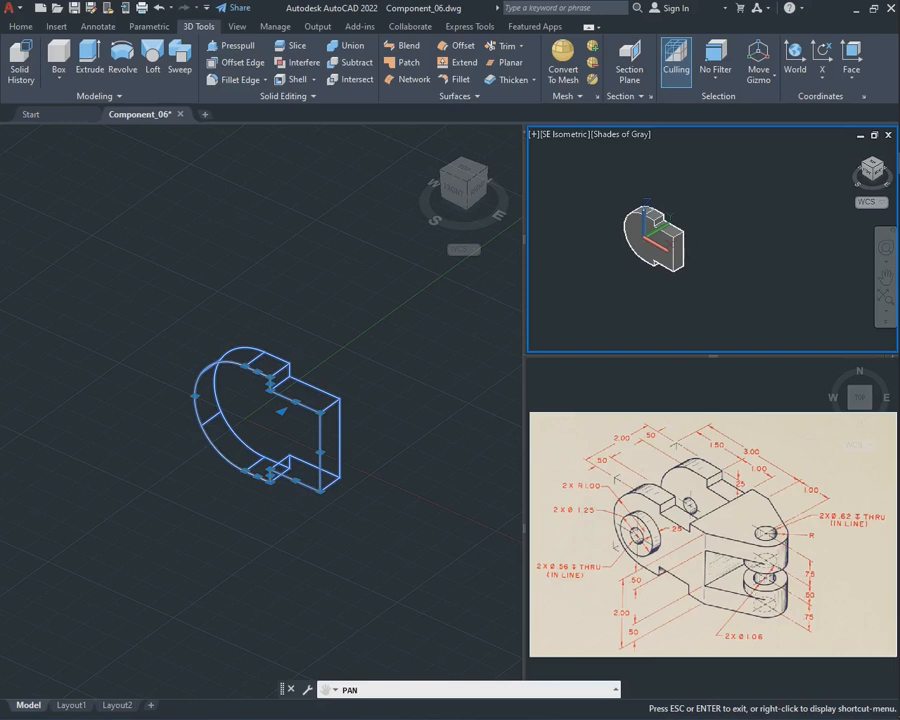
- Align the UCS with the front face of the extruded lug
key("Escape")
left_click(362, 333)
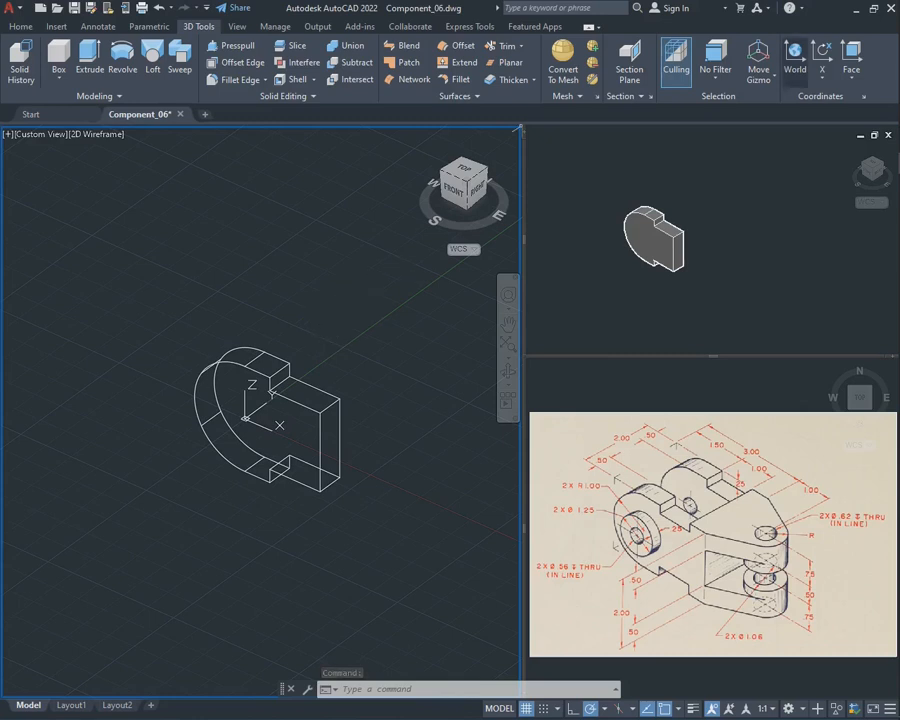
left_click(851, 60)
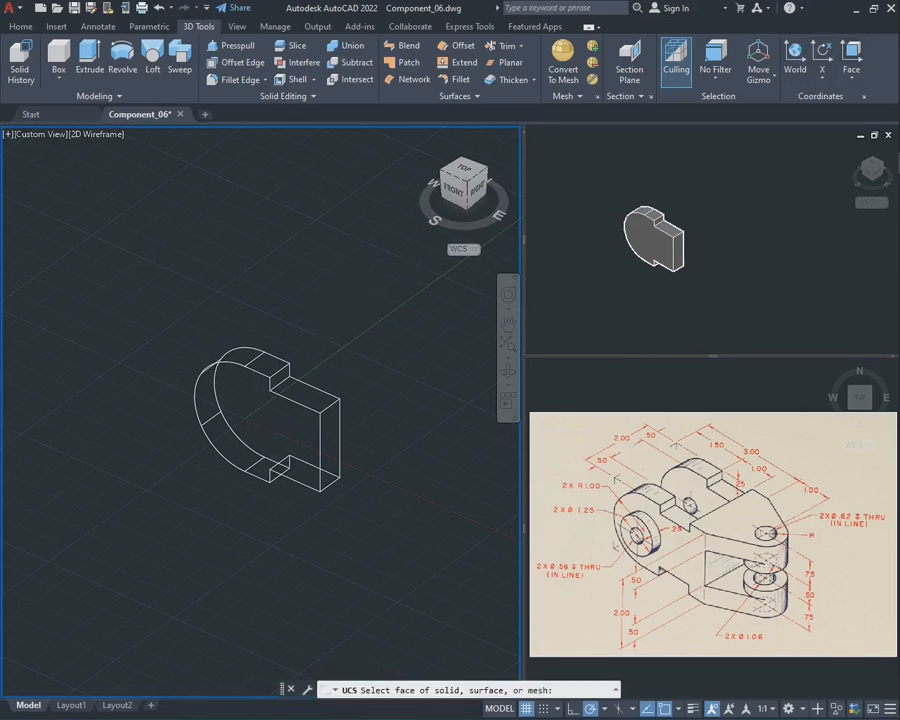
left_click(257, 422)
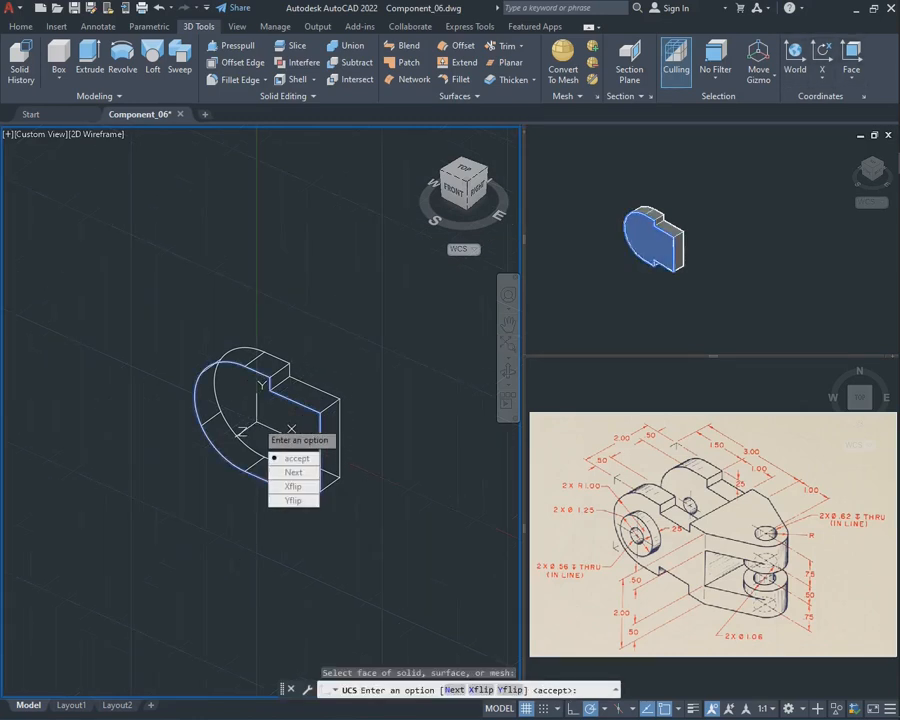
left_click(297, 456)
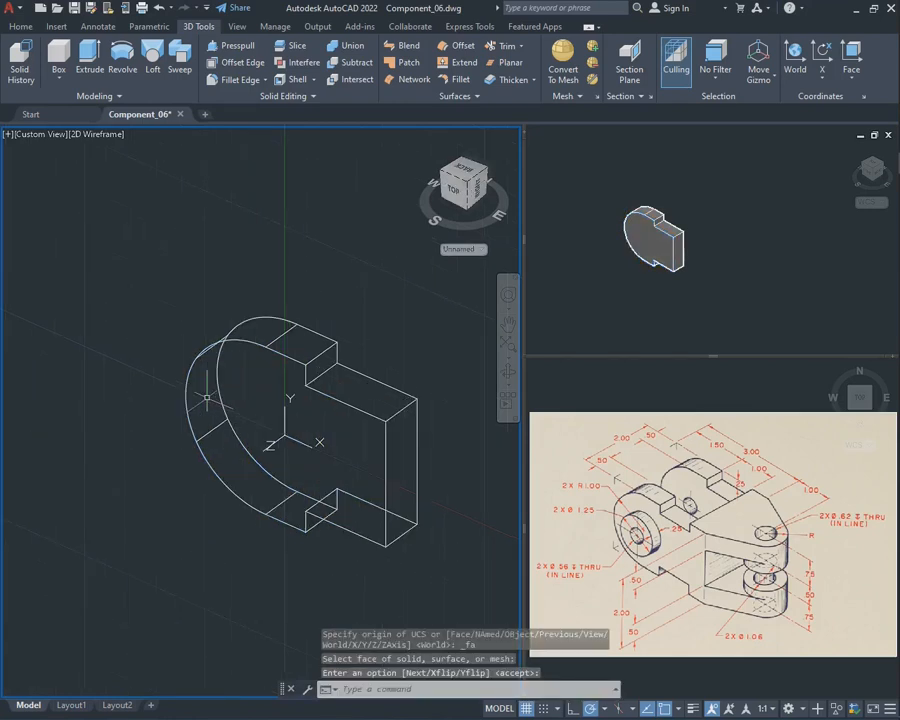
type("circ")
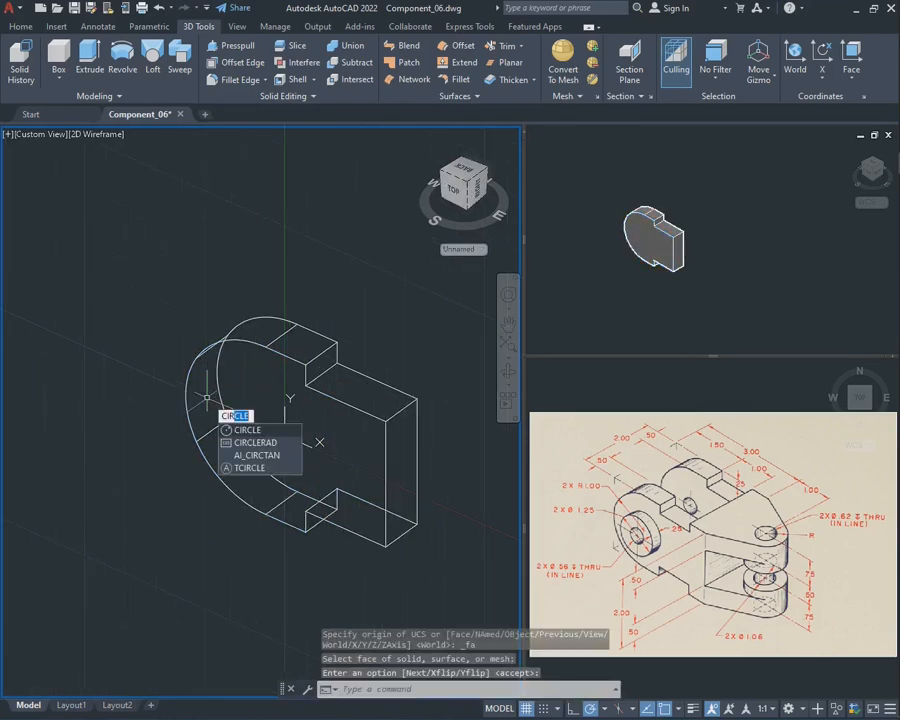
key("Return")
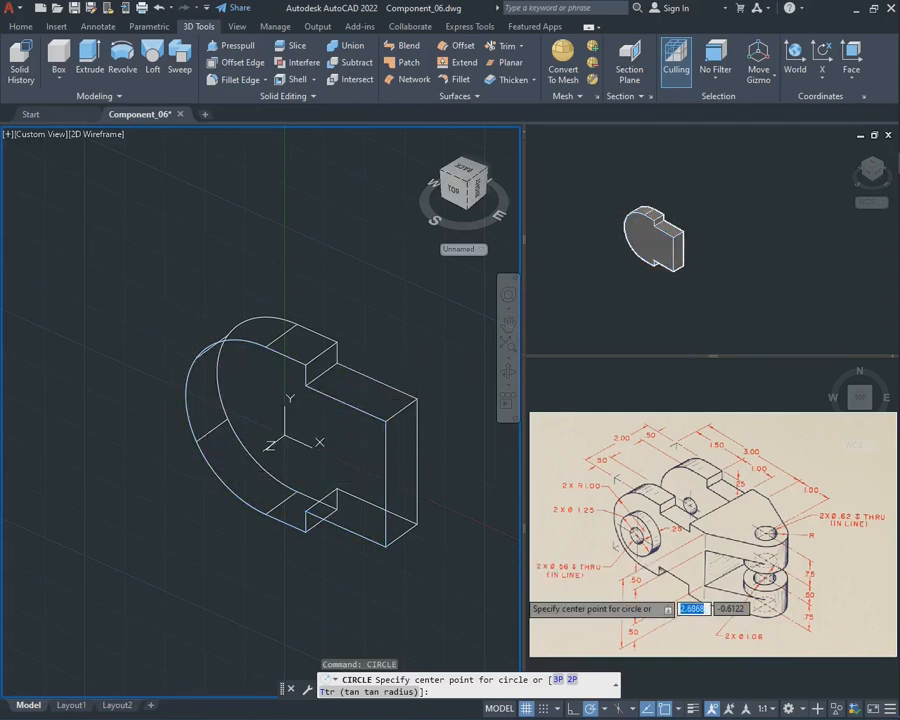
right_click(662, 443, "shift")
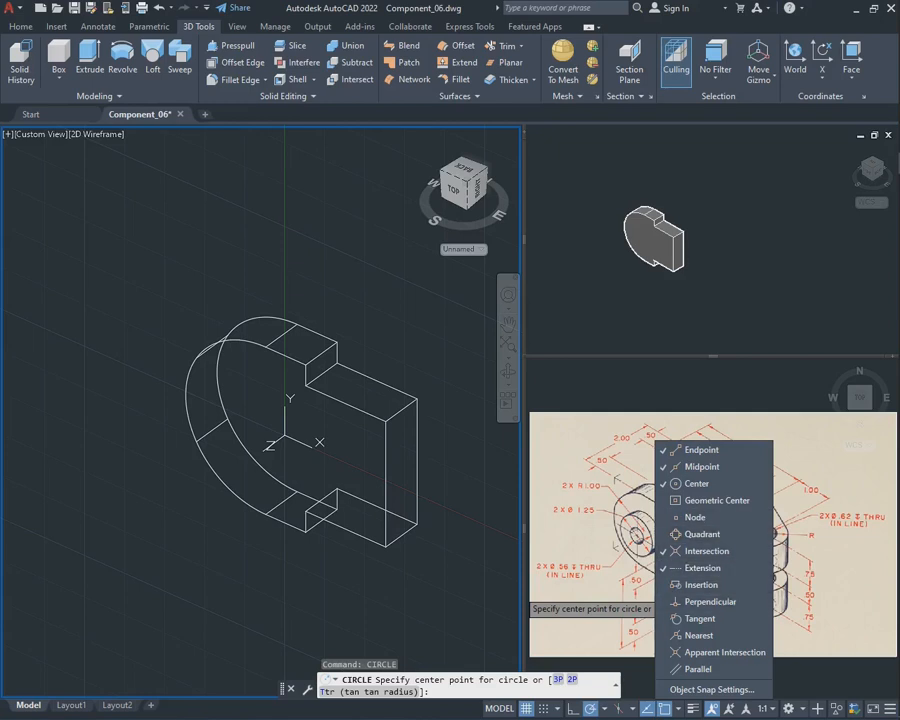
key("Escape")
key("Escape")
key("Escape")
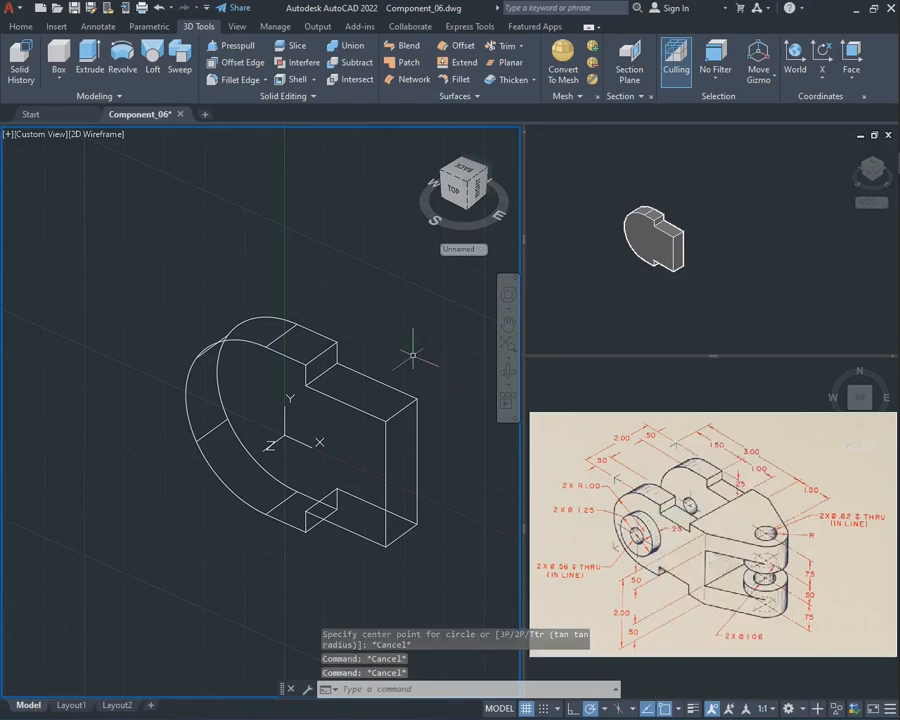
- Draw a 1.25-diameter circle on the lug's front face, concentric with its rounded end
type("circle")
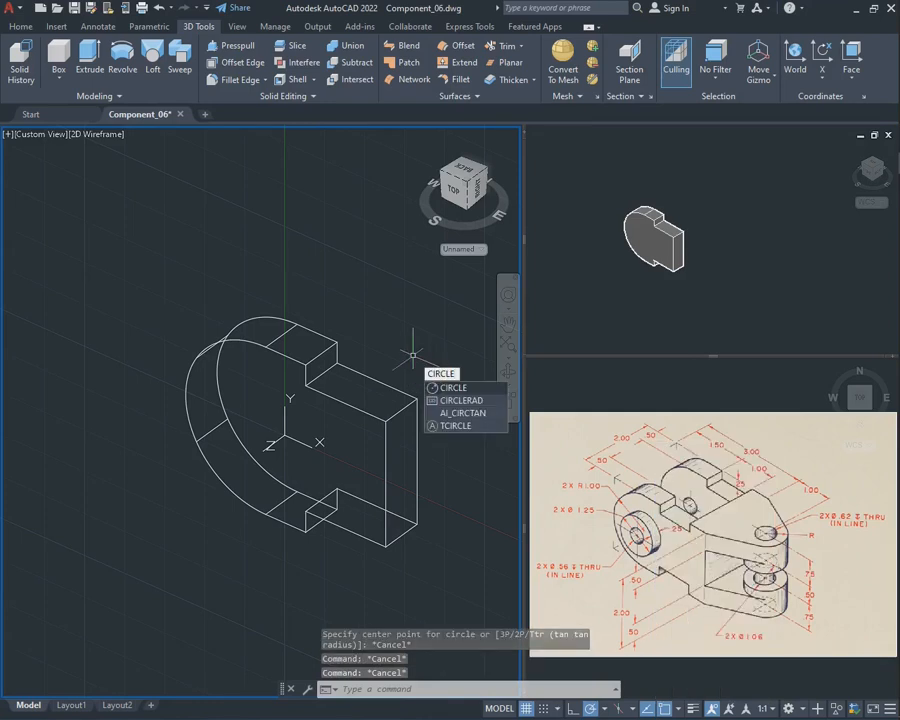
key("Return")
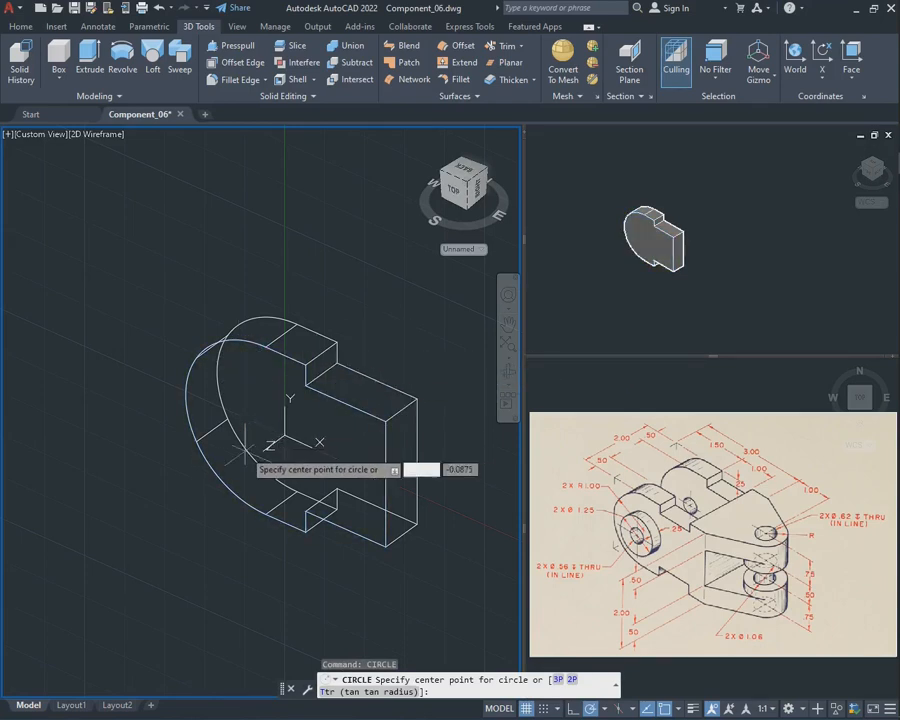
left_click(217, 470)
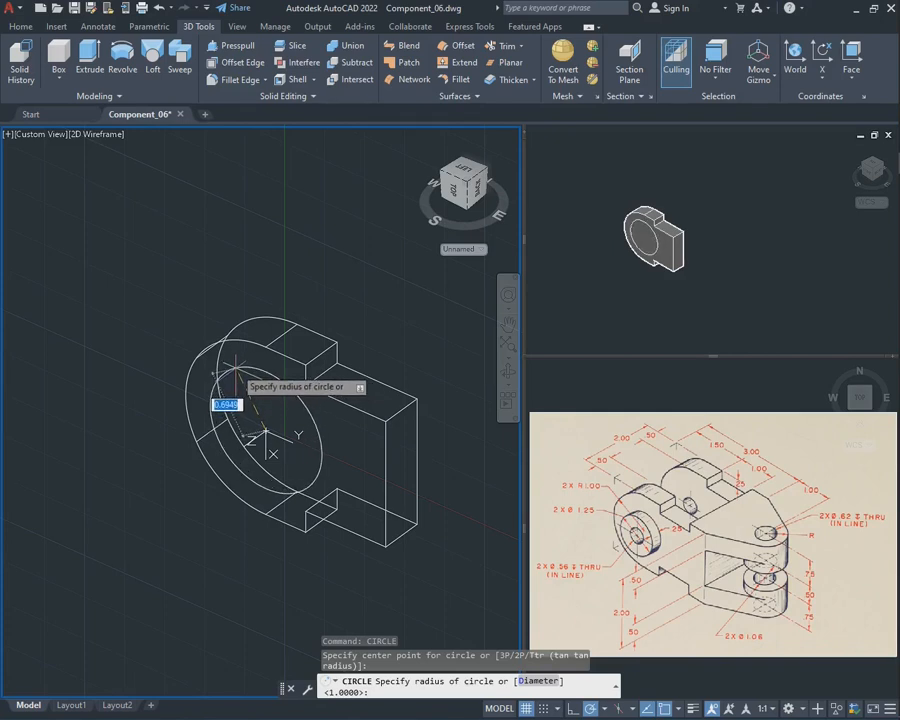
type("d")
key("Return")
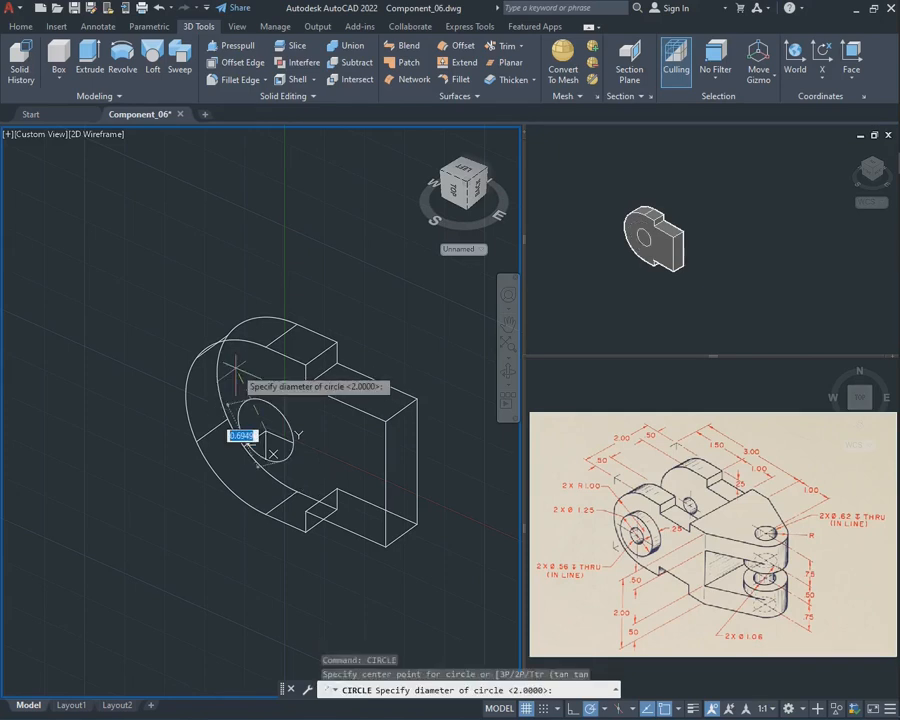
type("1.25")
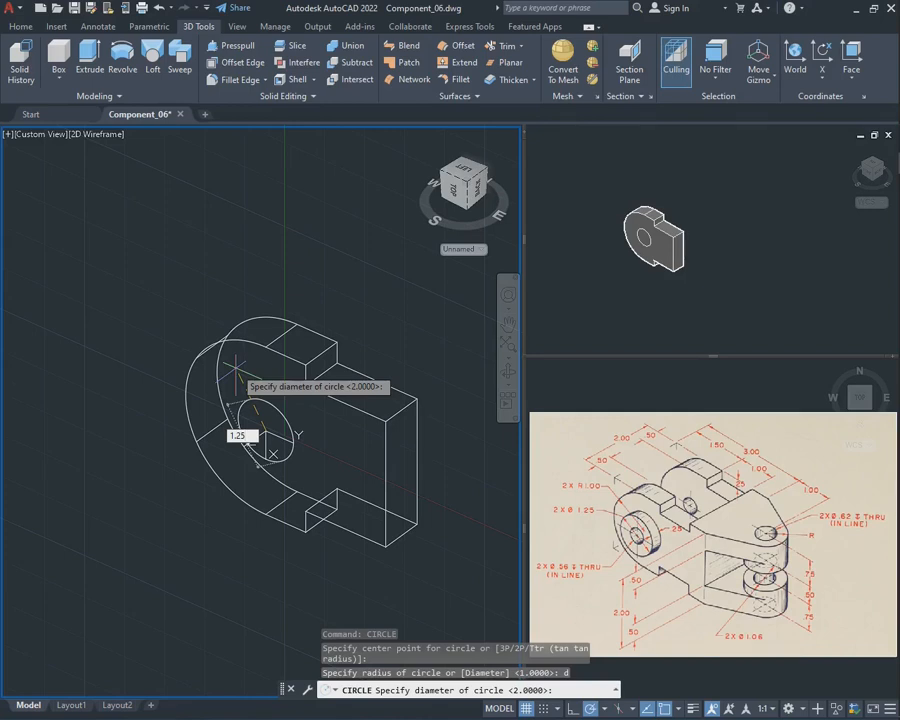
key("Return")
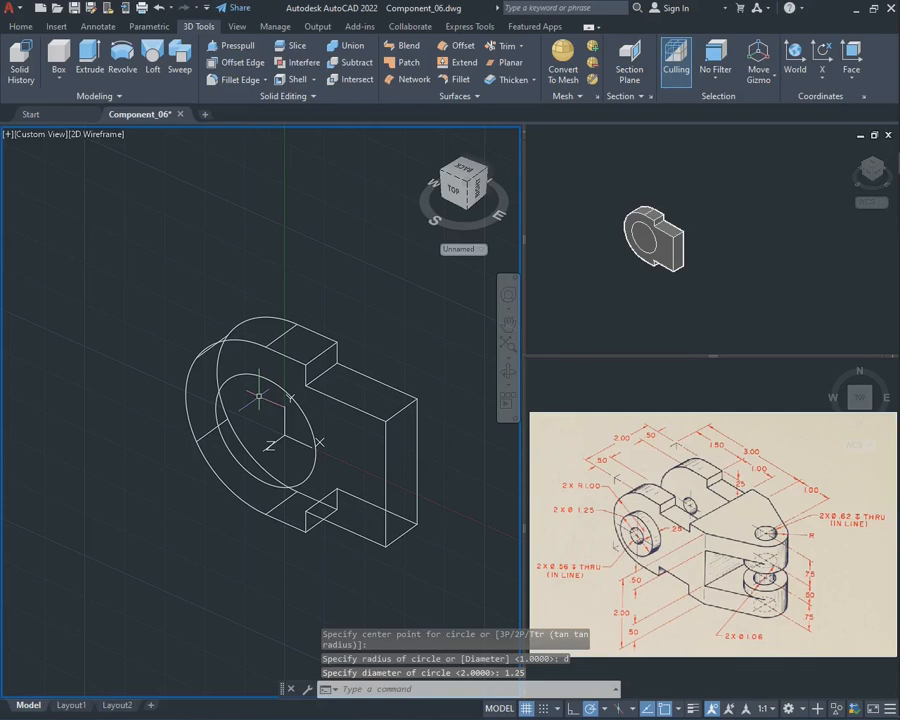
- Extrude the 1.25-diameter circle 0.25 outwards from the lug's front face to form a boss
type("ext")
key("Return")
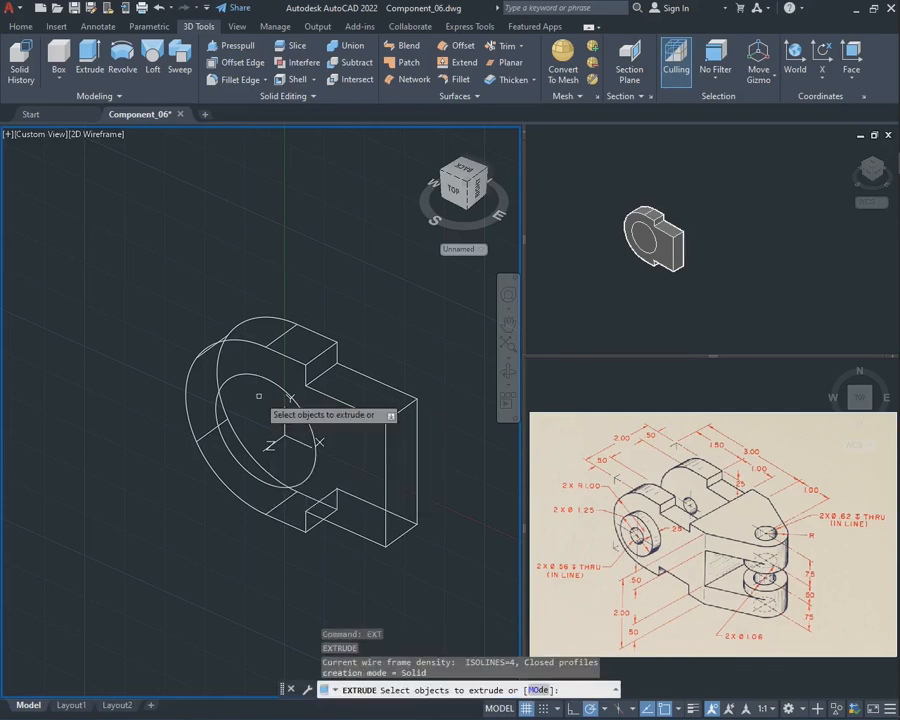
left_click(262, 378)
key("Return")
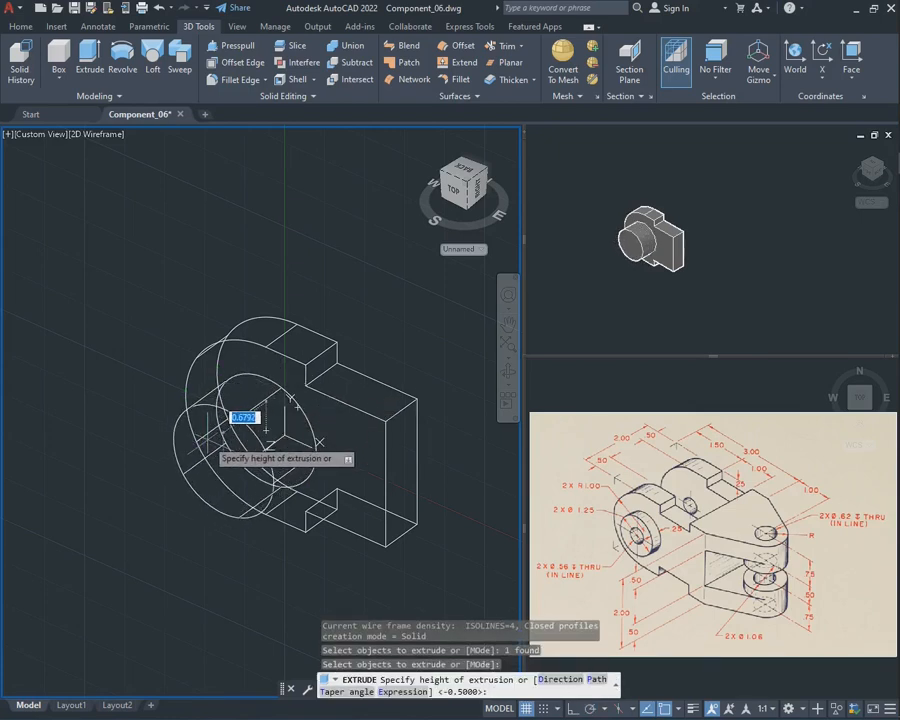
type("0.25")
key("Return")
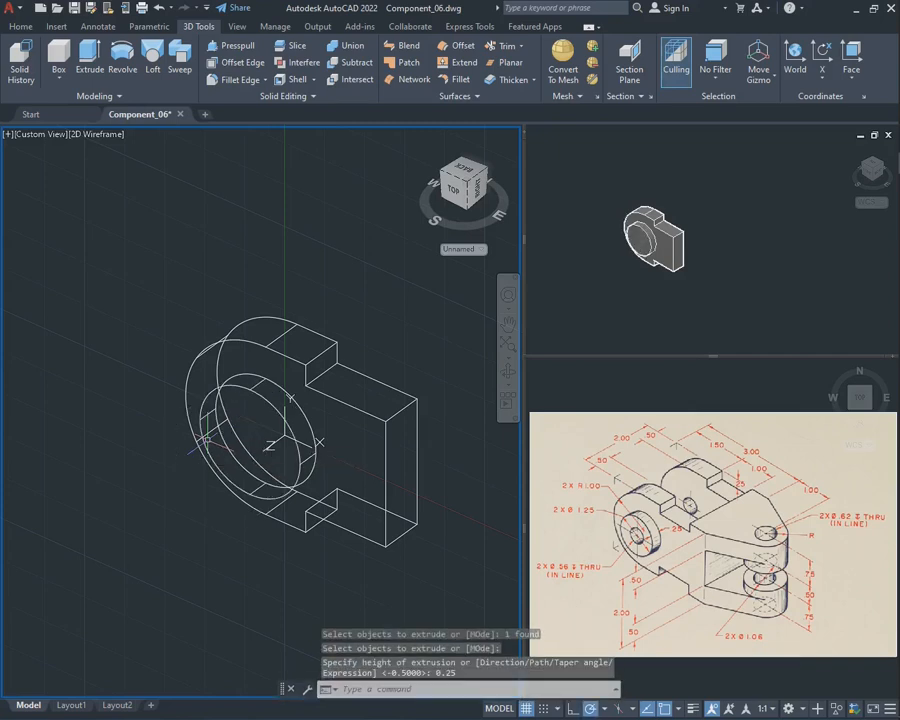
key("Escape")
- Draw a 0.56-diameter circle centred on the boss's front face
type("cir")
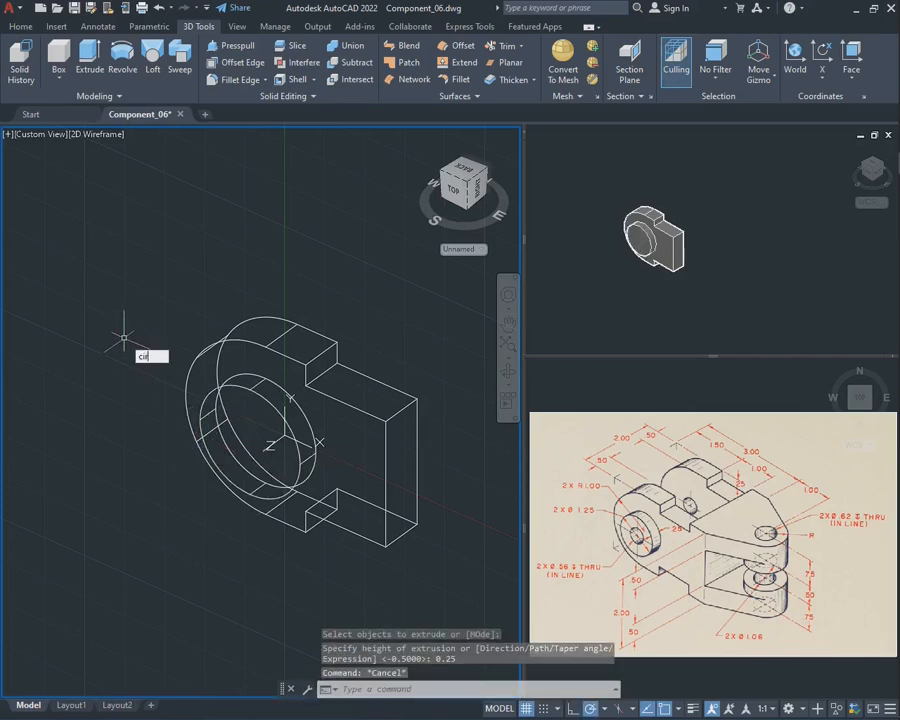
key("Return")
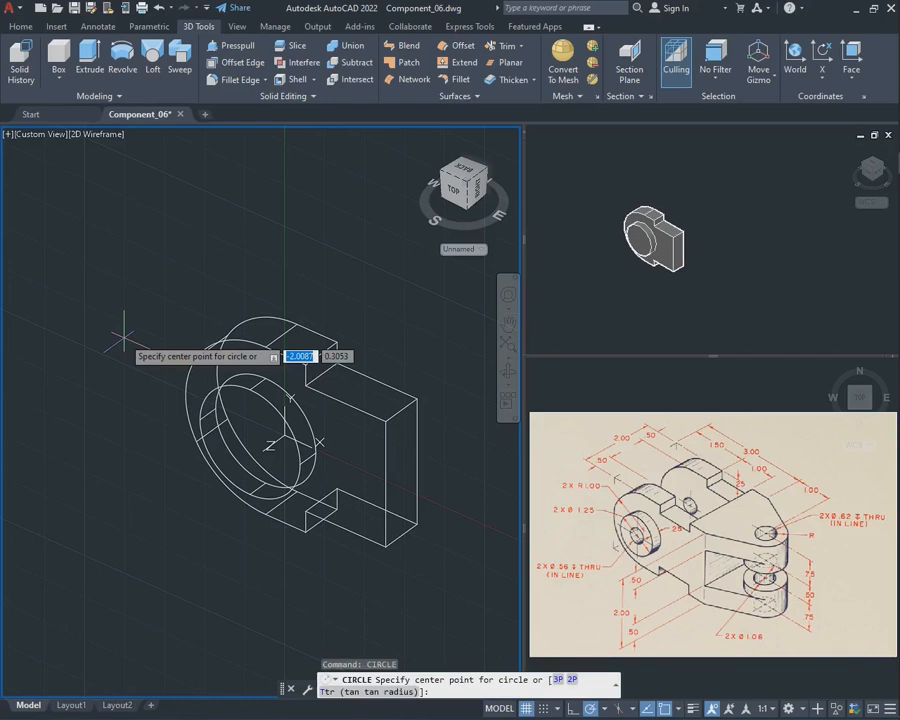
left_click(270, 410)
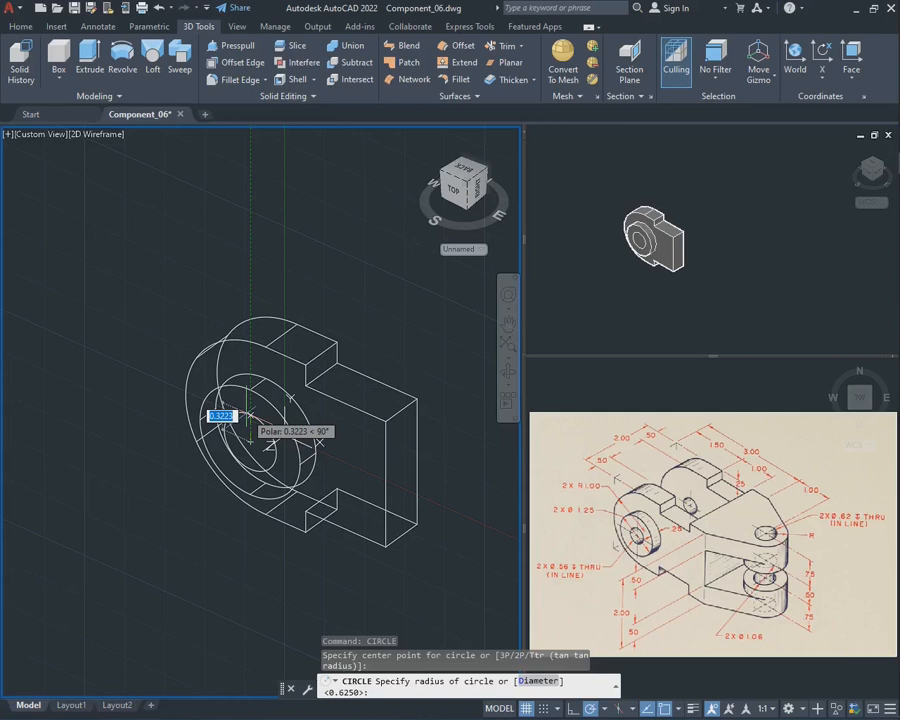
type("d")
key("Return")
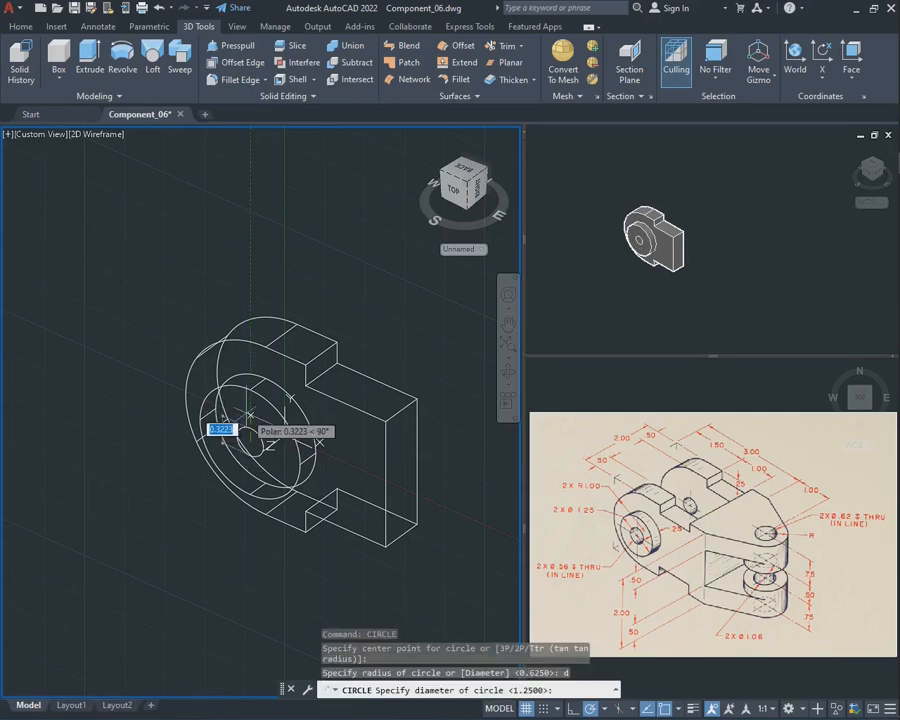
type("0.5")
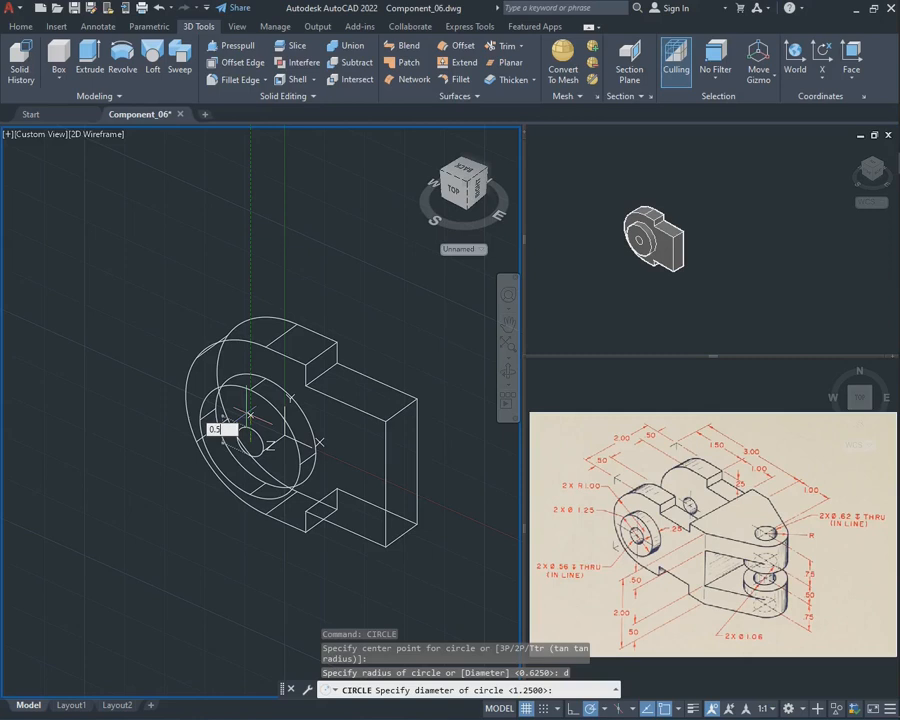
key("Return")
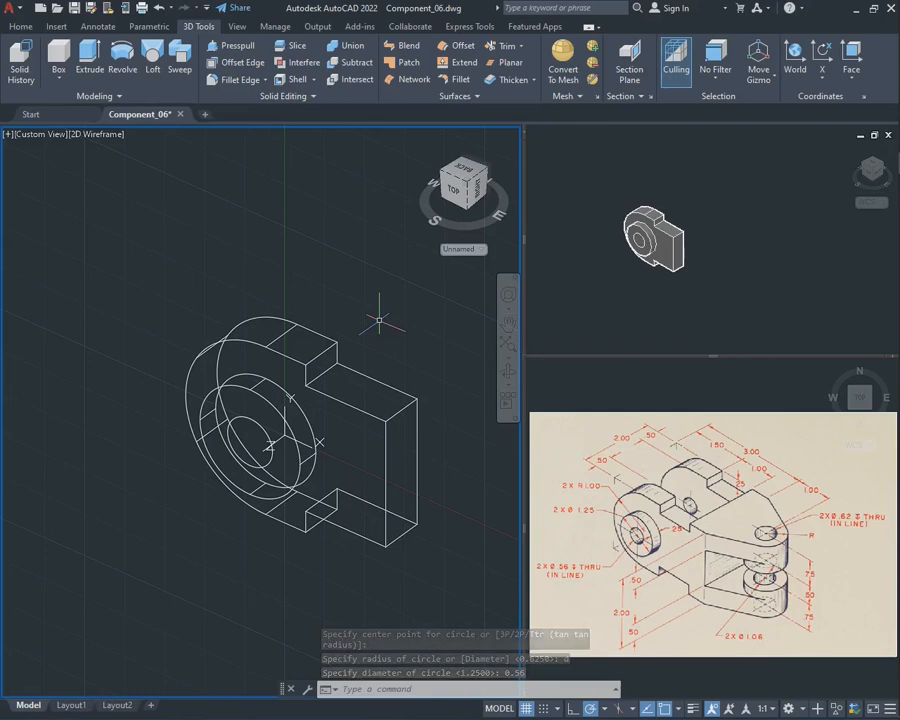
- Extrude the 0.56-diameter circle about 2.44 backwards, right through the boss and lug
type("e")
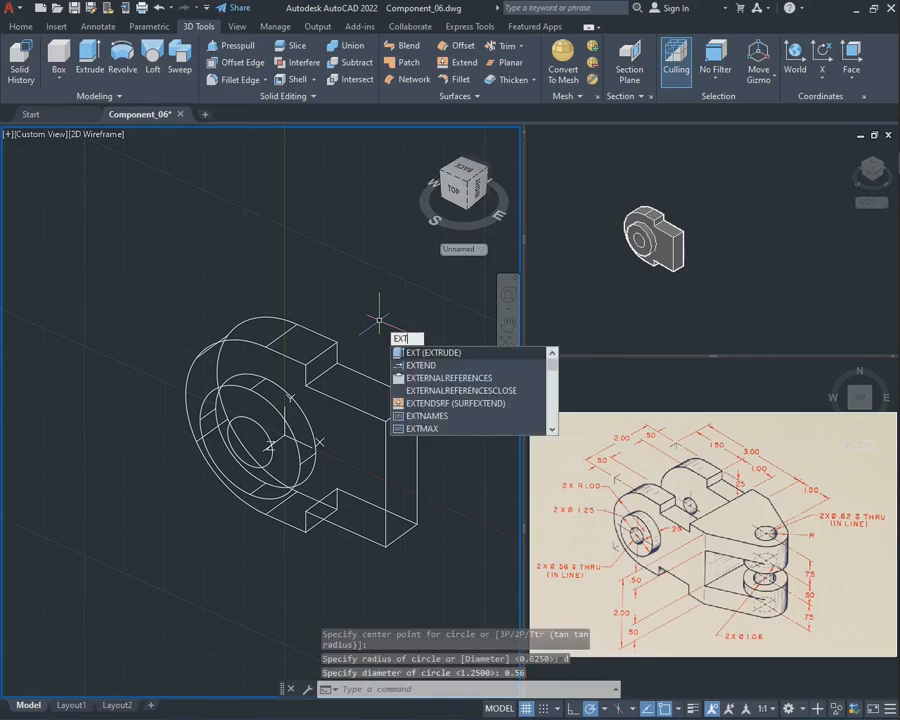
key("Return")
left_click(265, 432)
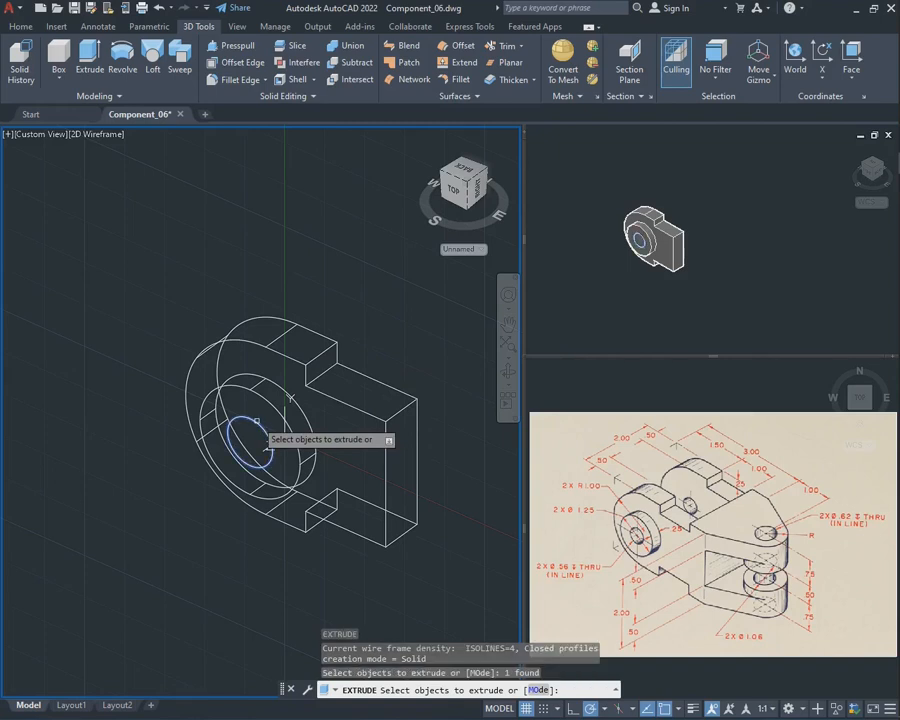
key("Return")
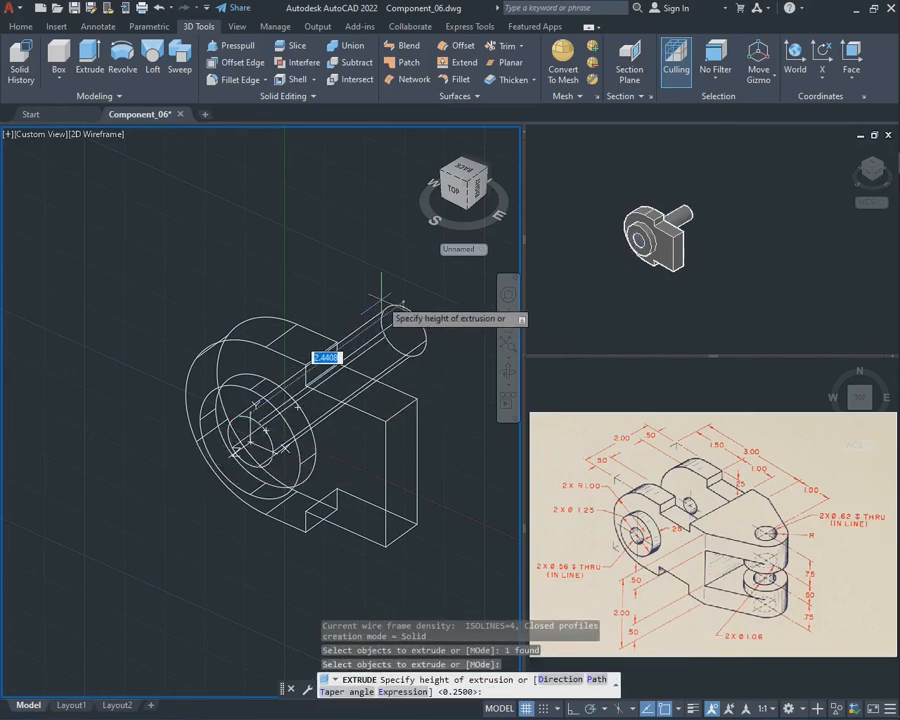
left_click(381, 299)
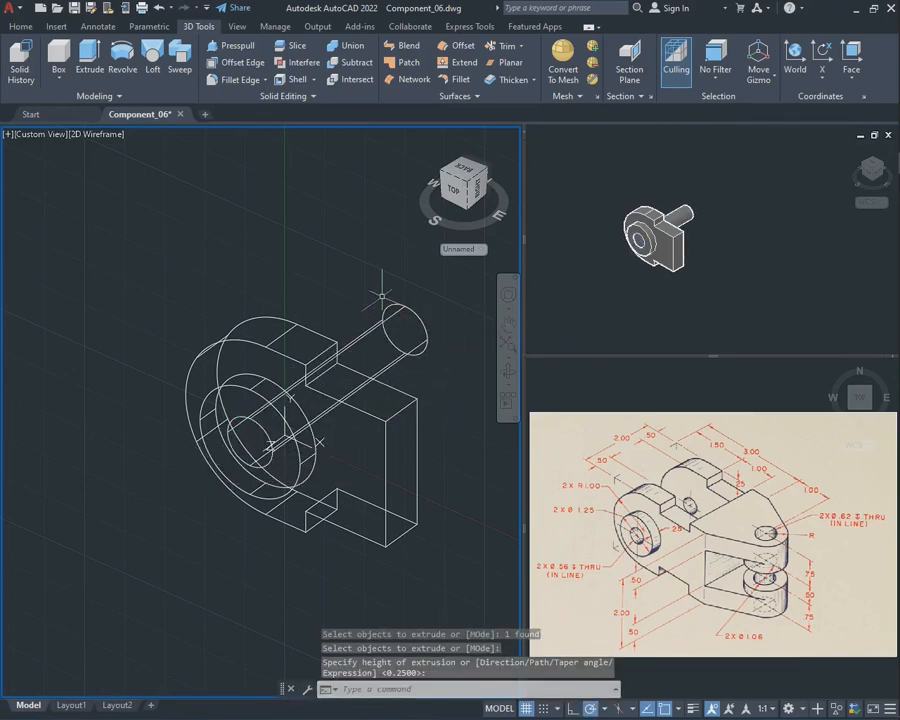
- Subtract the long 0.56-diameter cylinder from the lug and boss together to cut the through hole
type("sub")
key("Return")
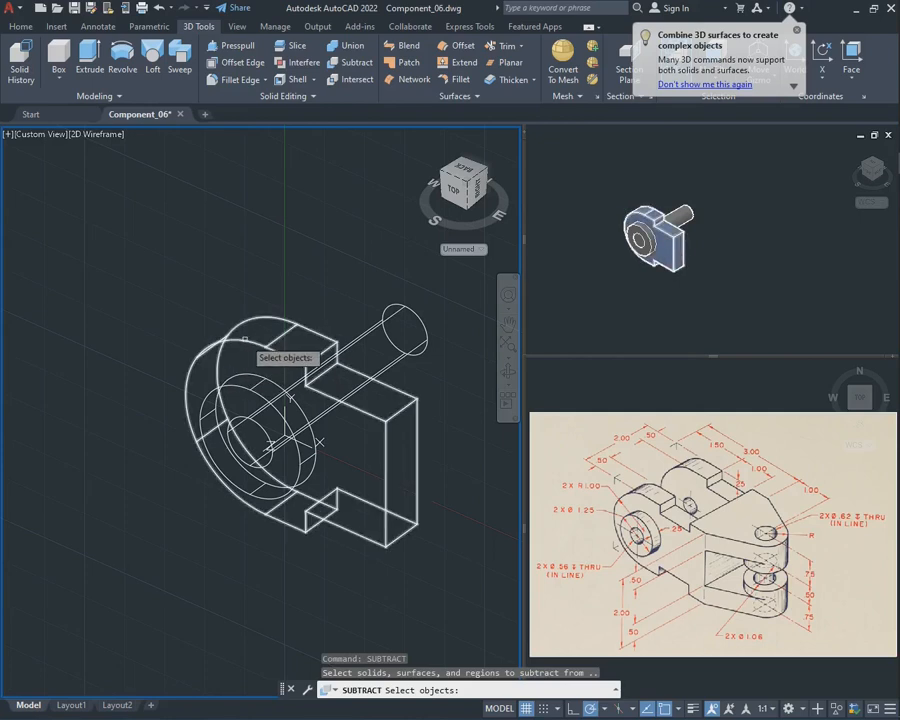
left_click(245, 340)
left_click(246, 369)
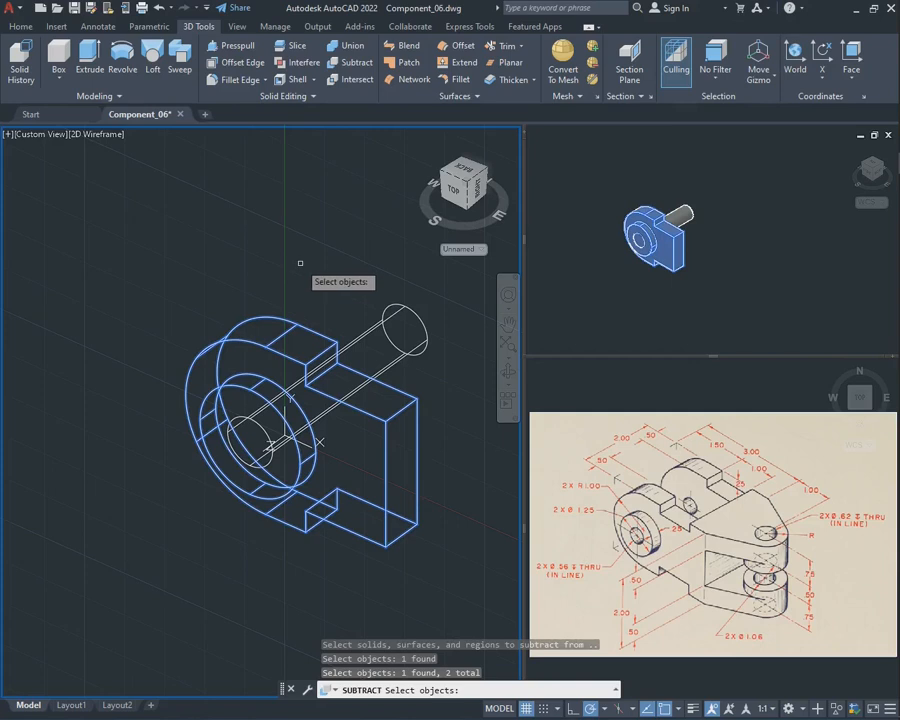
key("Return")
left_click(403, 304)
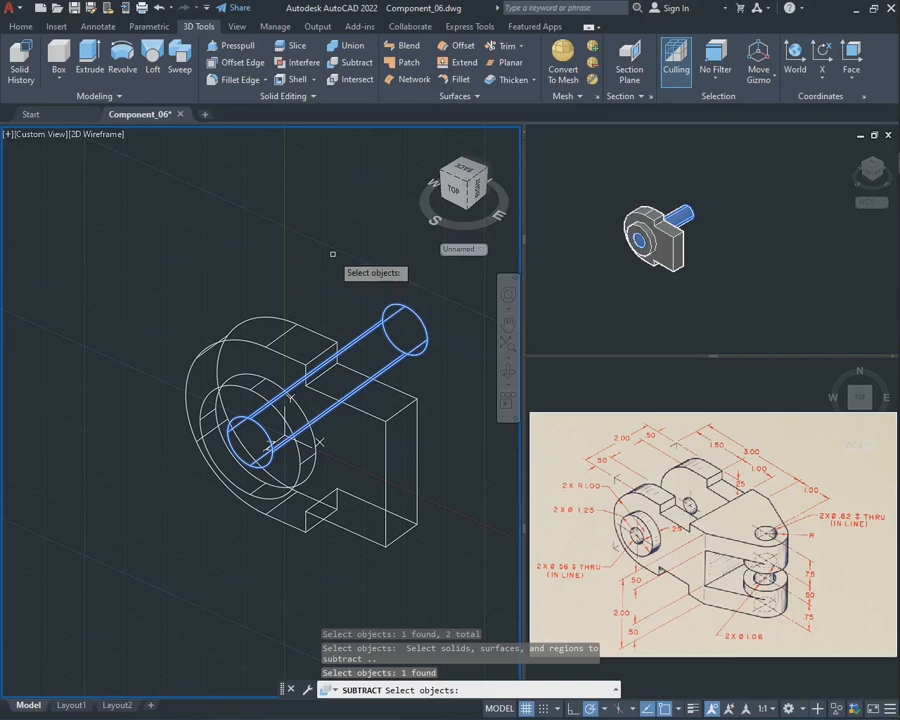
key("Return")
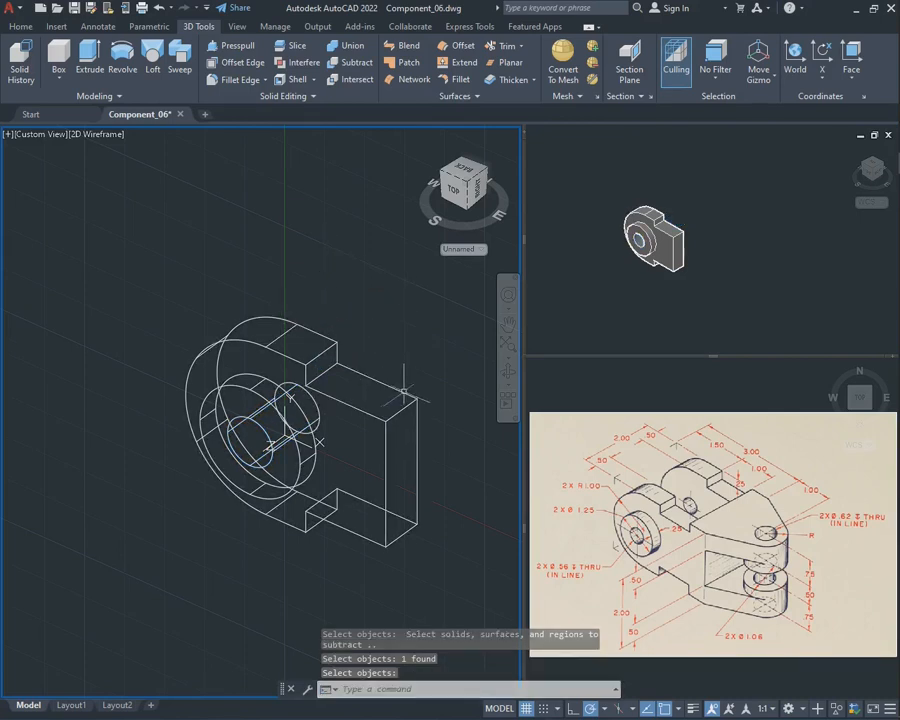
- Restore the World UCS and make room in the wireframe viewport beside the finished lug
left_click(508, 371)
left_click_drag(330, 430, 303, 448)
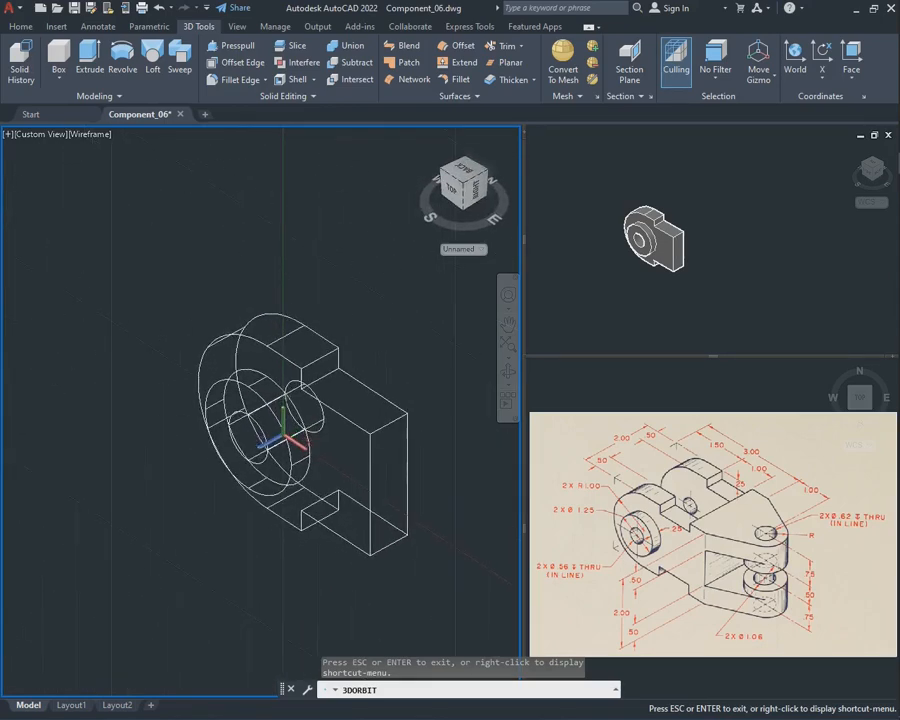
key("Escape")
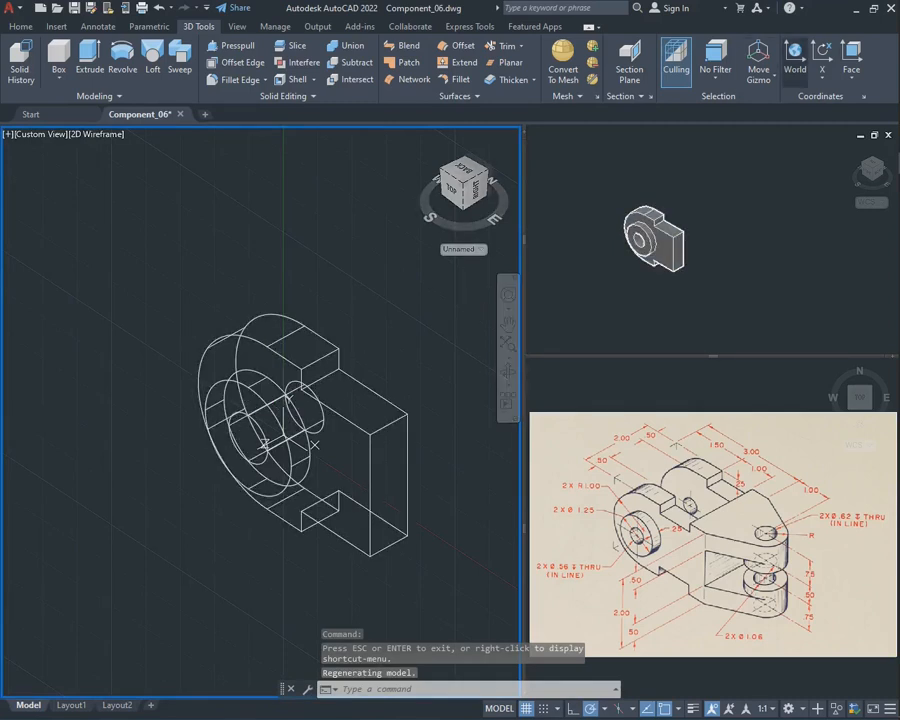
left_click(795, 55)
scroll(321, 330, "down", 1)
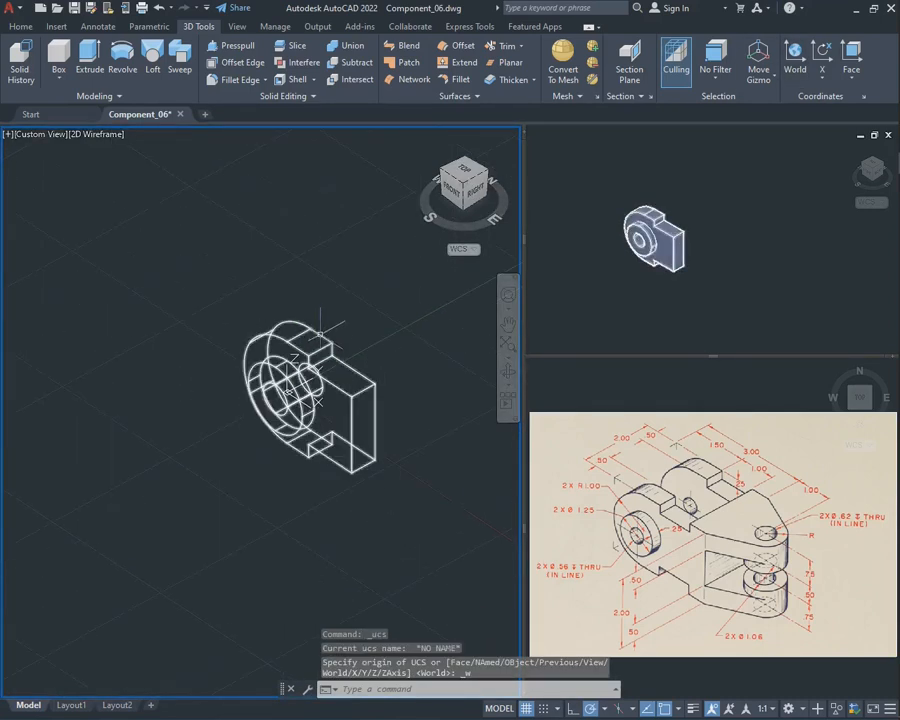
left_click(508, 325)
left_click_drag(368, 359, 262, 381)
key("Escape")
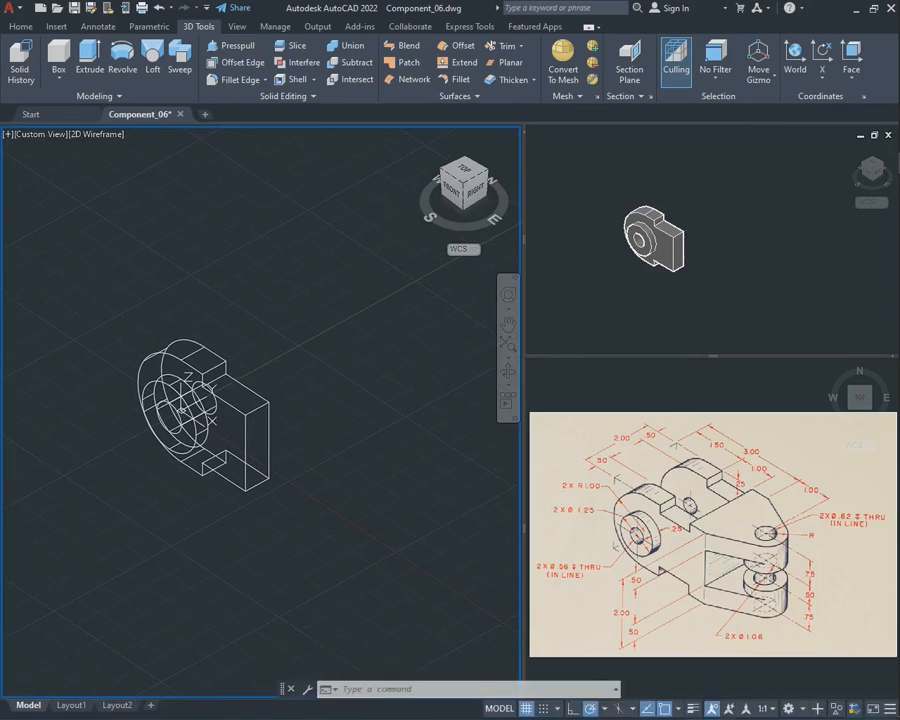
- Align the UCS with the lowered flat top face at the square end of the lug
left_click(852, 55)
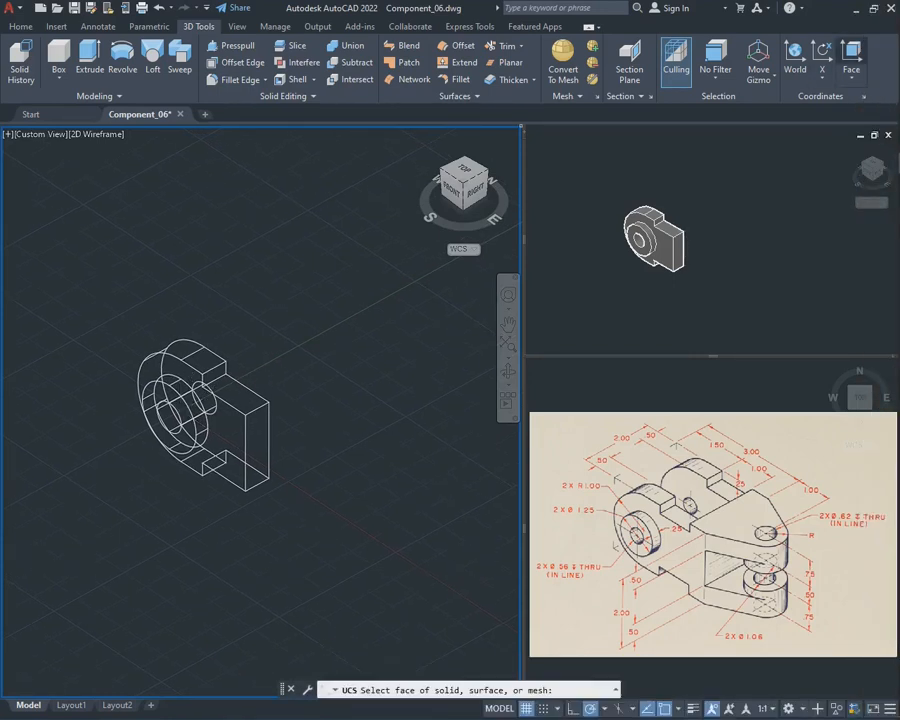
left_click(240, 396)
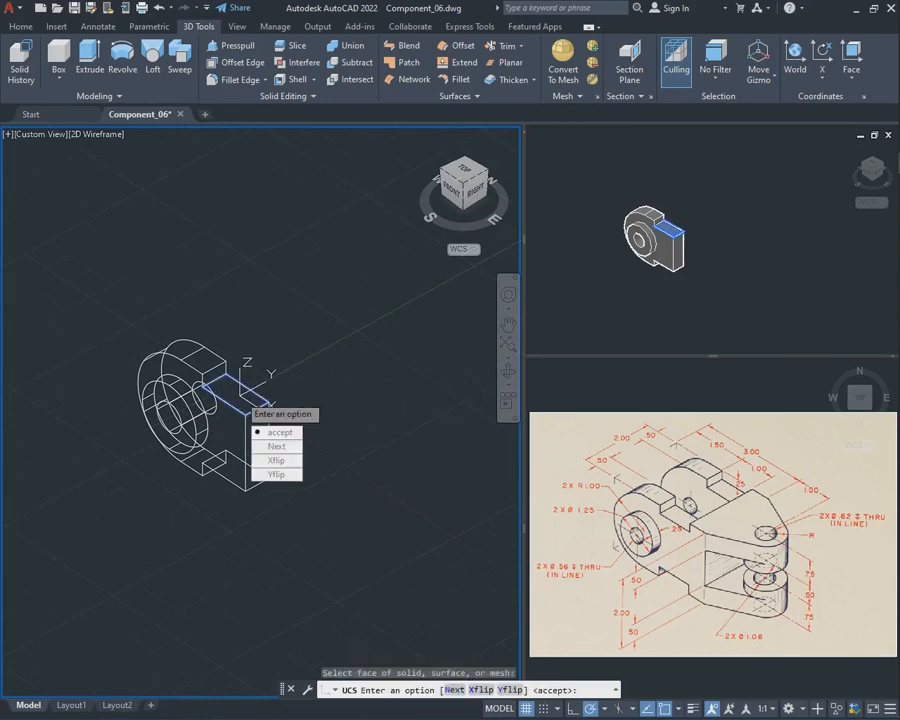
left_click(277, 429)
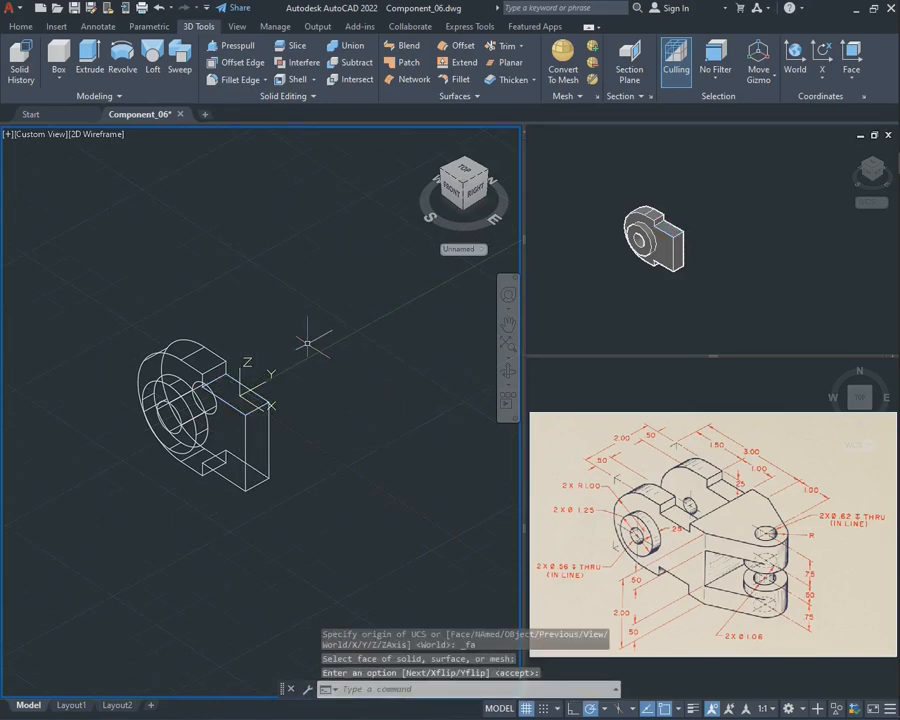
- Draw a 2-unit line along the Y direction from the outer end corner of the lug's lowered top face
type("line")
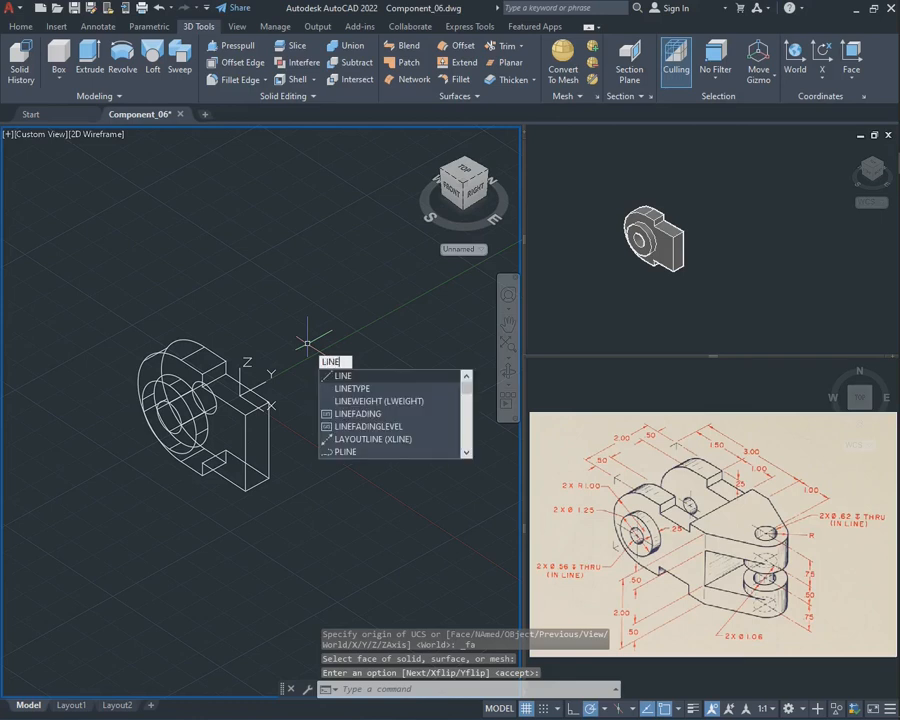
key("Return")
scroll(307, 343, "up", 4)
scroll(210, 460, "down", 2)
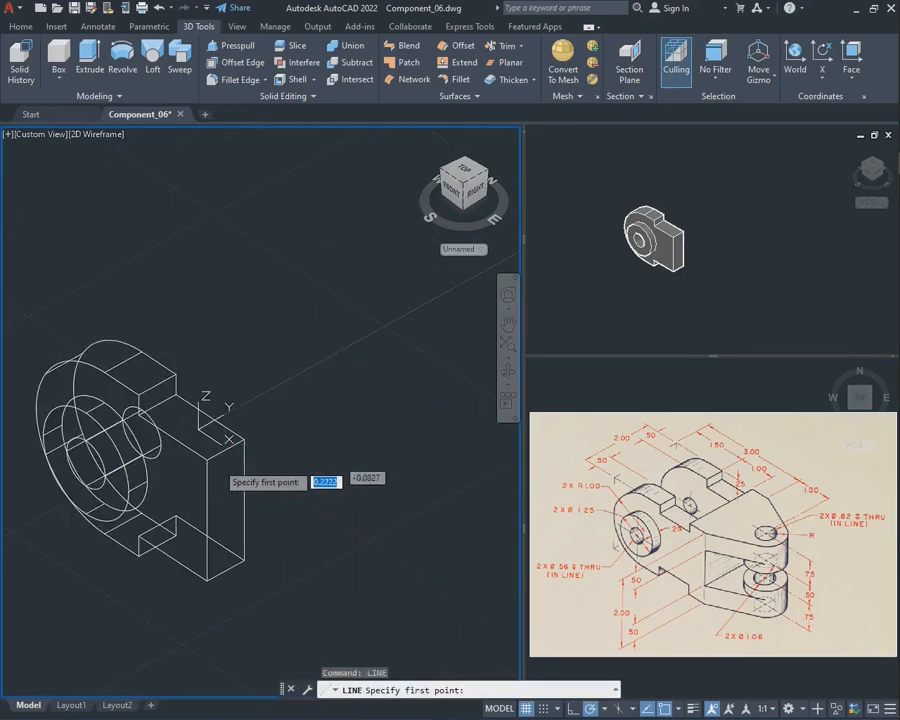
left_click(206, 460)
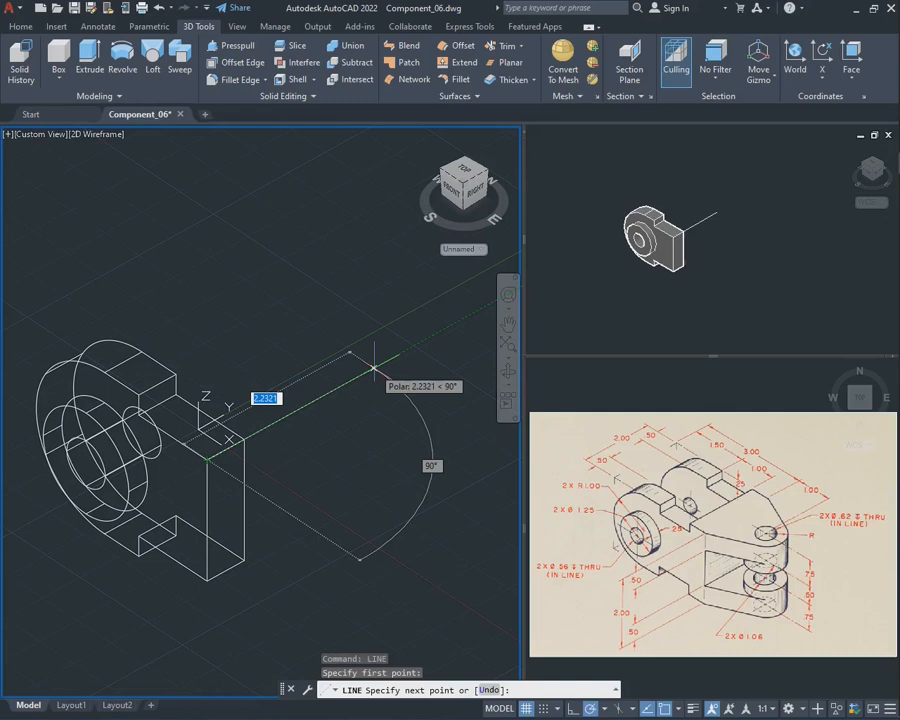
type("2")
key("Return")
key("Escape")
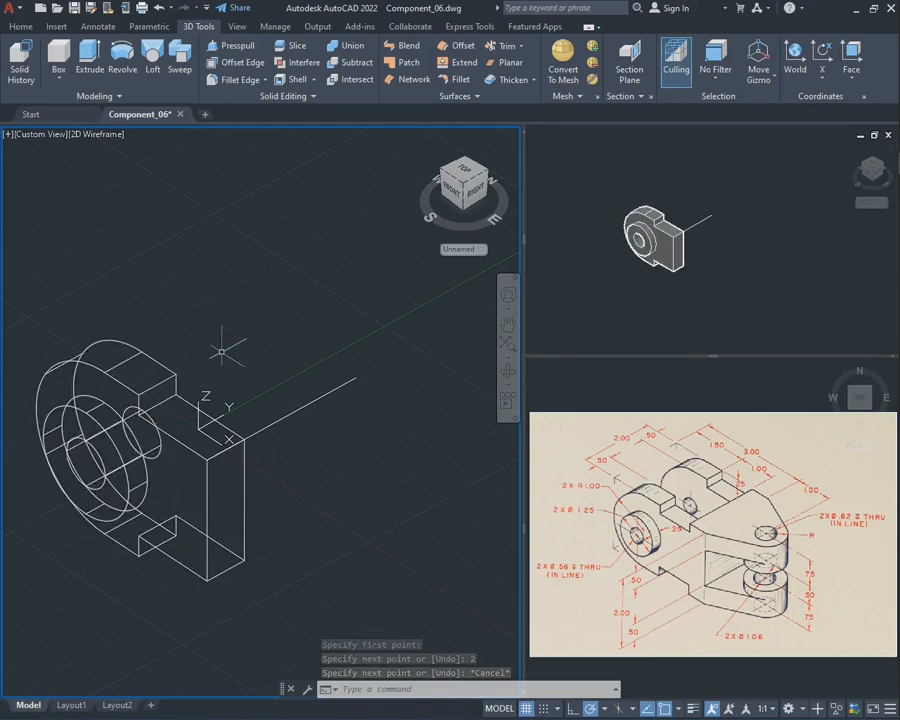
- Mirror the lug across an X-direction line through the 2-unit line's midpoint, keeping the original lug
type("m")
key("BackSpace")
type("mirr")
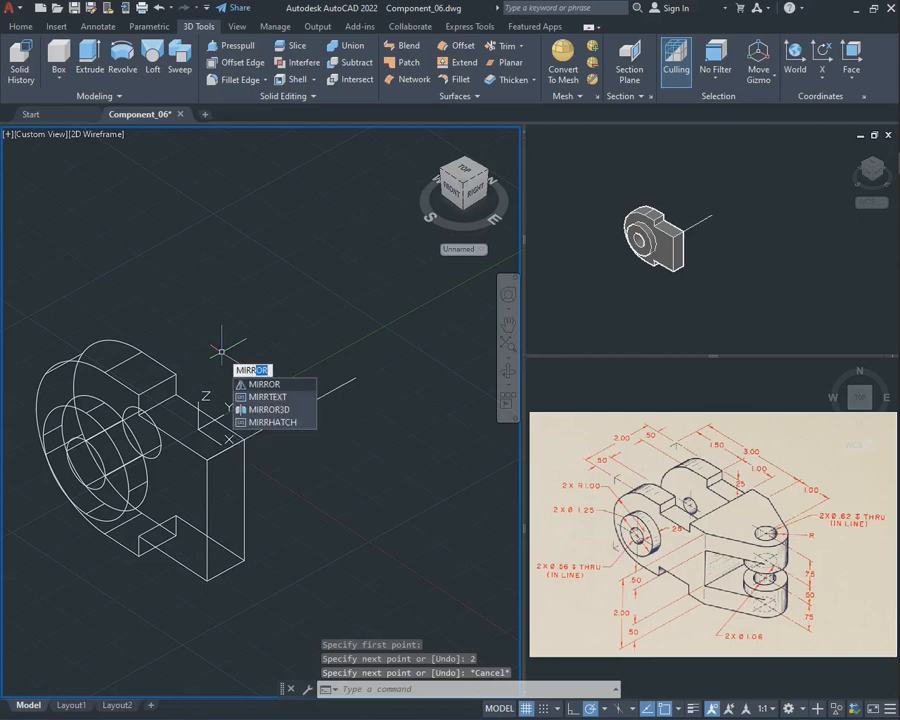
key("Return")
left_click(196, 372)
left_click(181, 341)
key("Return")
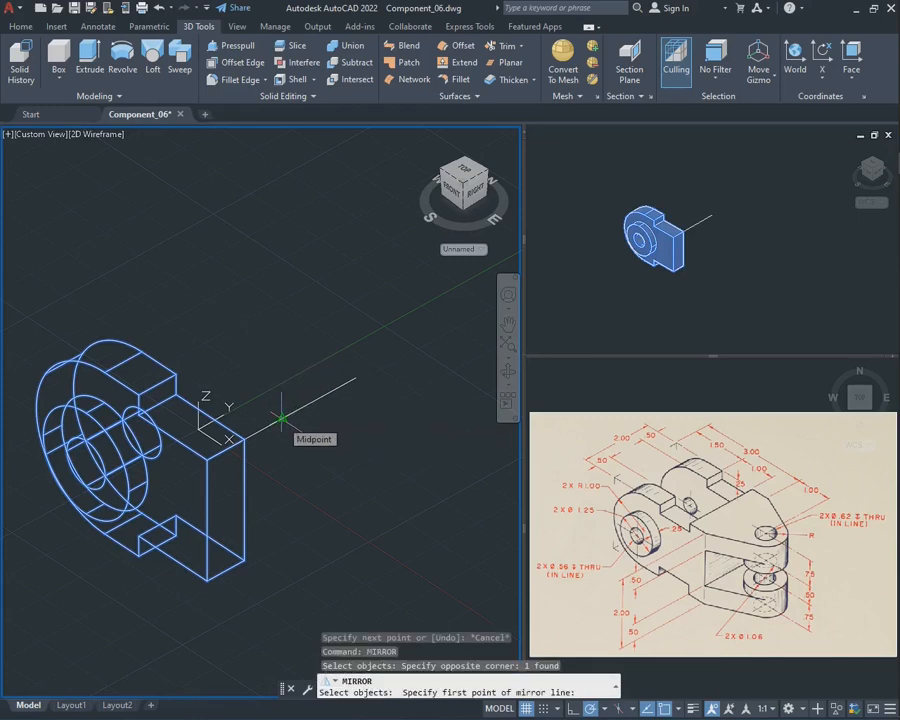
left_click(282, 419)
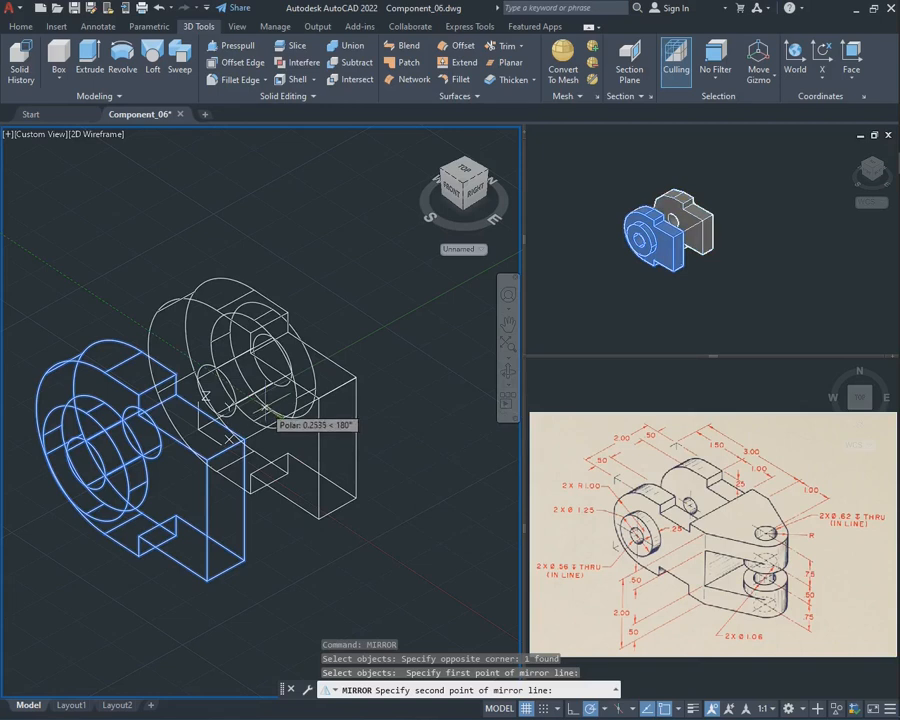
left_click(266, 409)
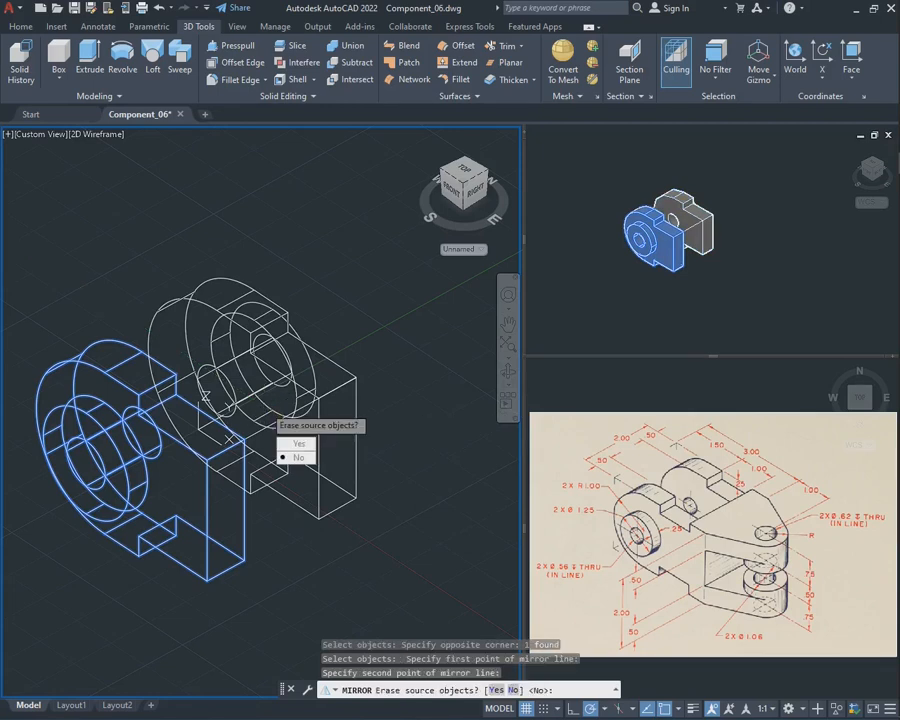
key("Return")
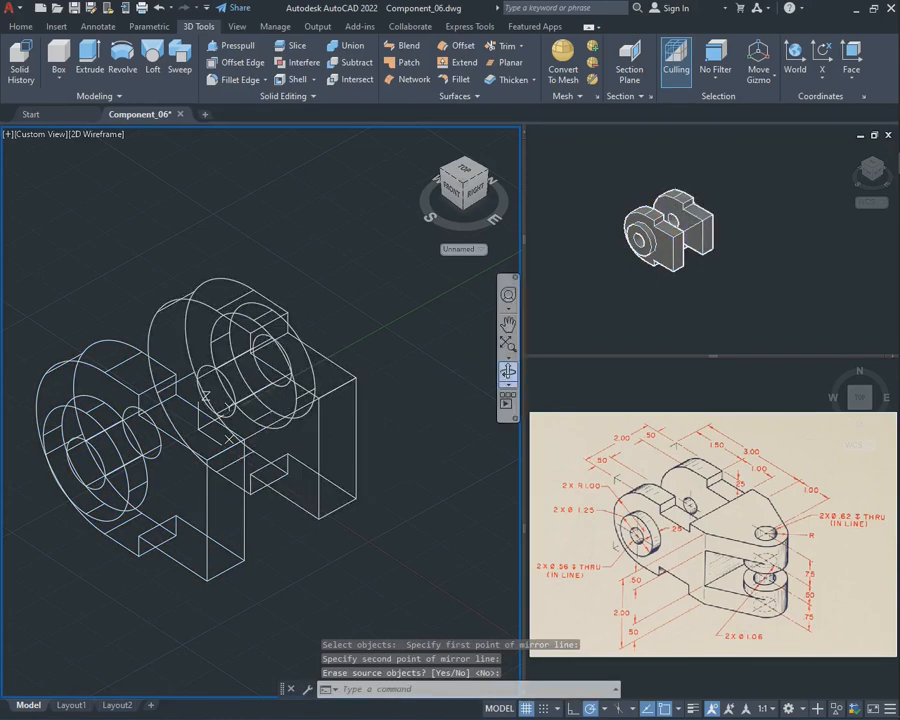
- Erase the 2-unit helper line that spans the ends of the two lugs
left_click(508, 372)
left_click_drag(330, 420, 305, 450)
left_click_drag(230, 450, 276, 448)
key("Escape")
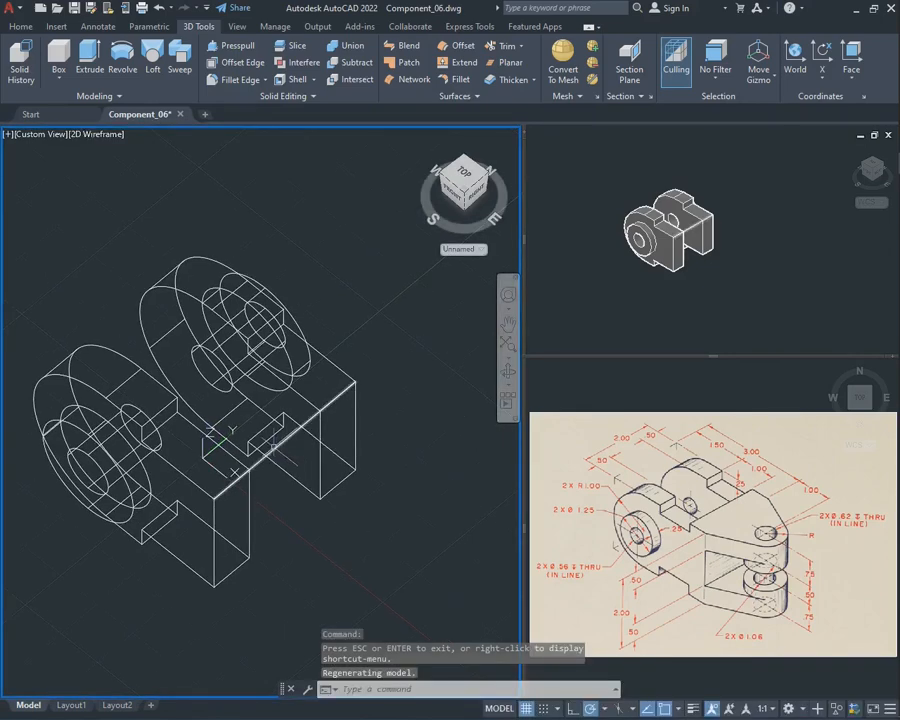
left_click(508, 325)
left_click_drag(163, 421, 193, 363)
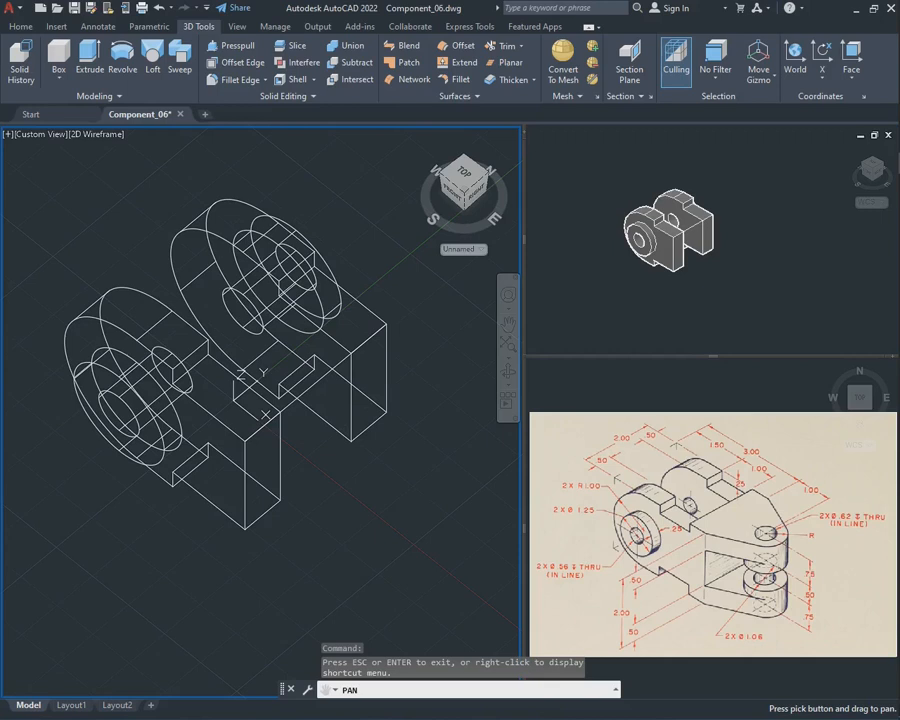
key("Escape")
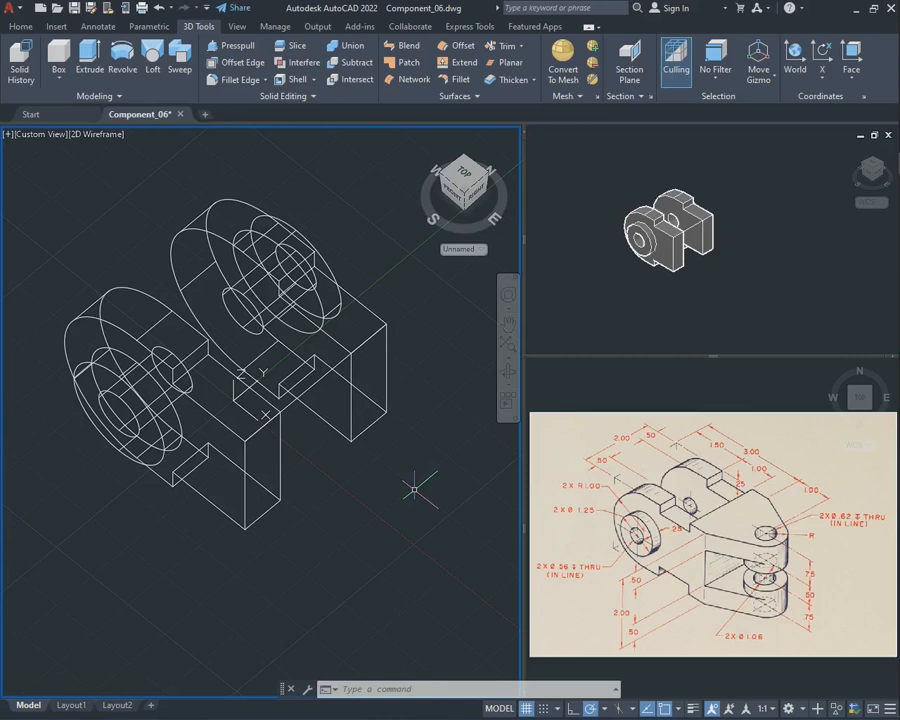
left_click(310, 380)
key("Delete")
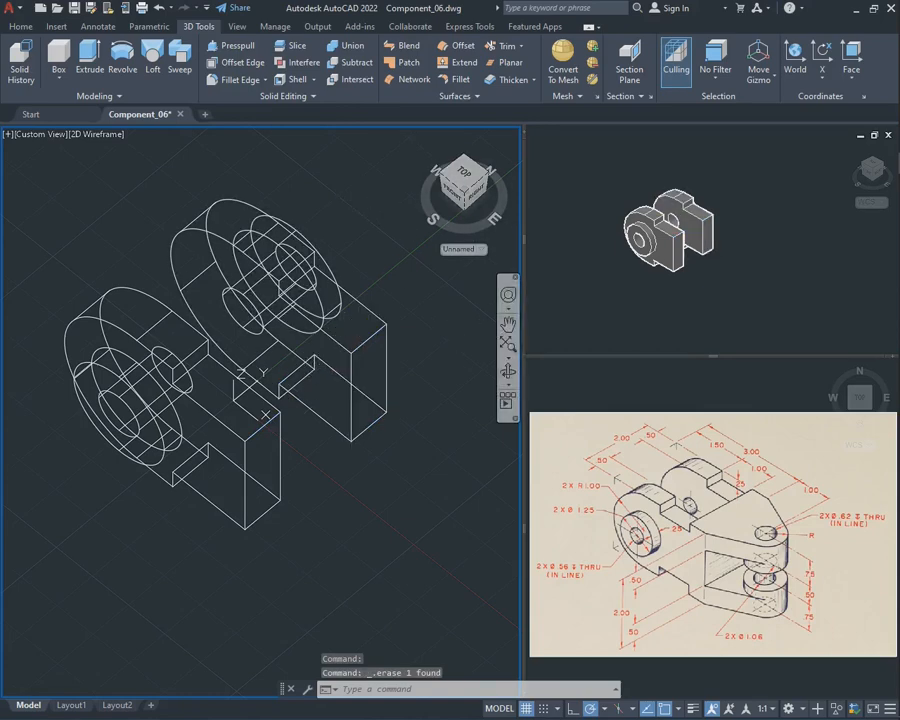
- Restore the World UCS and bring both lugs back to an isometric-like view
middle_click_drag(420, 380, 260, 350, "shift")
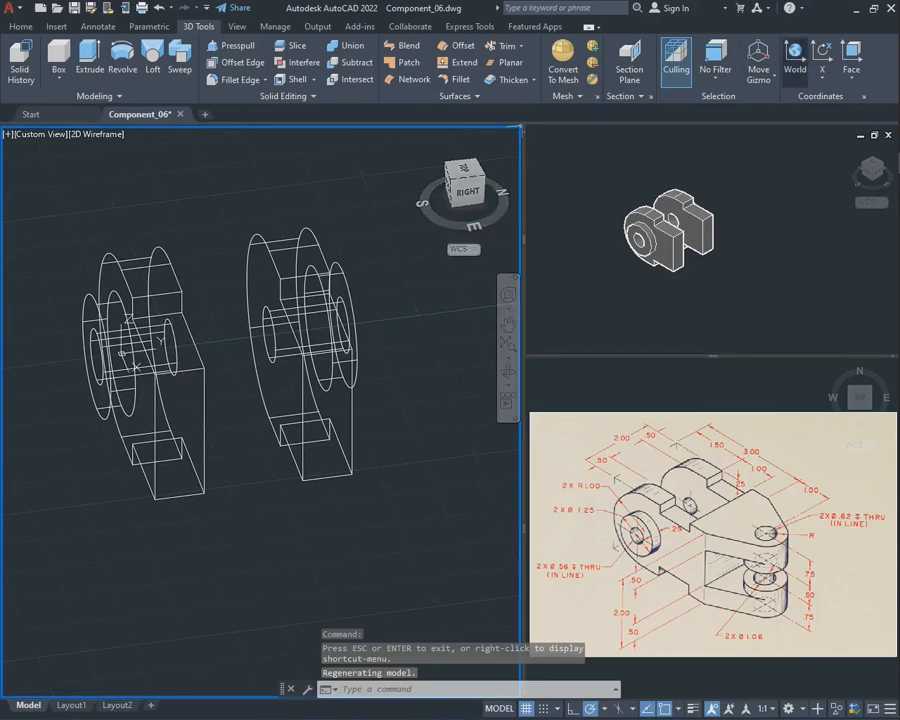
left_click(795, 58)
left_click(508, 372)
mouse_move(300, 400)
left_mouse_down()
mouse_move(195, 305)
mouse_move(350, 365)
mouse_move(330, 460)
mouse_move(315, 455)
mouse_move(250, 475)
mouse_move(260, 450)
mouse_move(300, 420)
left_mouse_up()
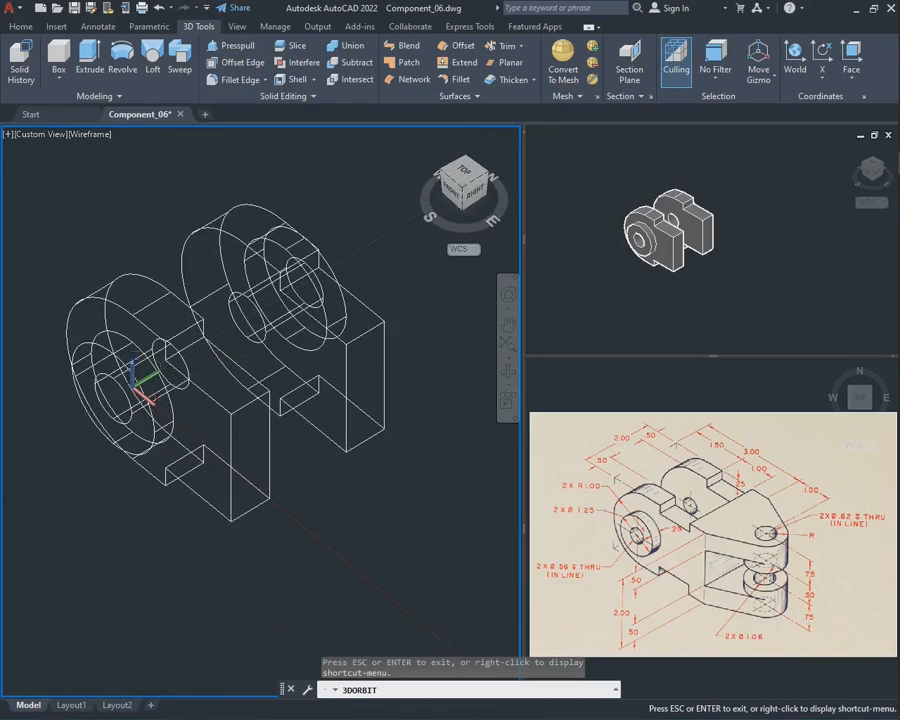
key("Escape")
- Align the UCS with the raised flat top face of the front lug
left_click(851, 62)
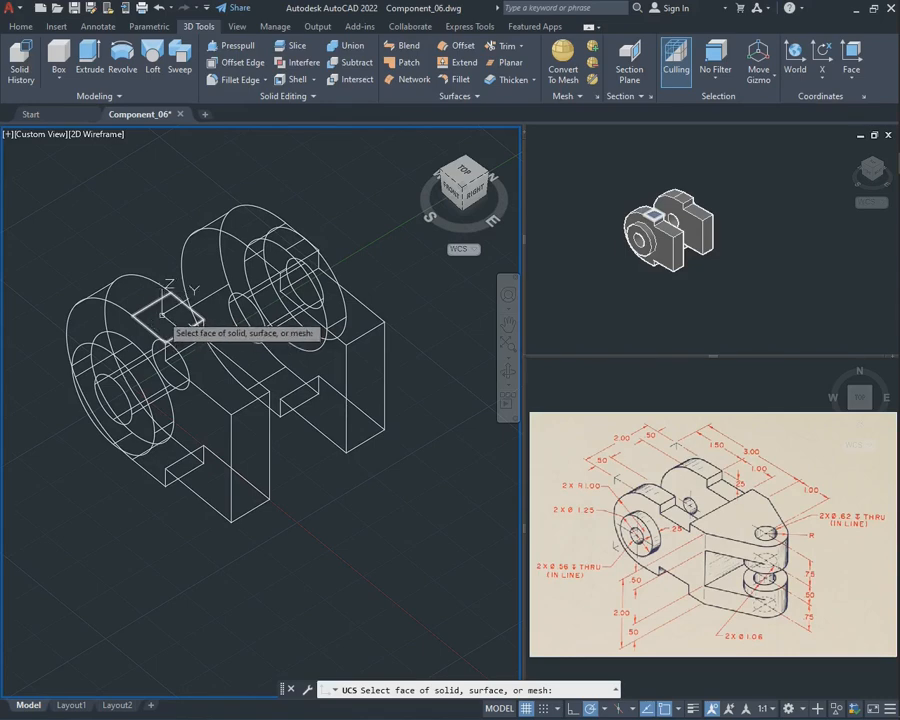
left_click(164, 313)
key("Return")
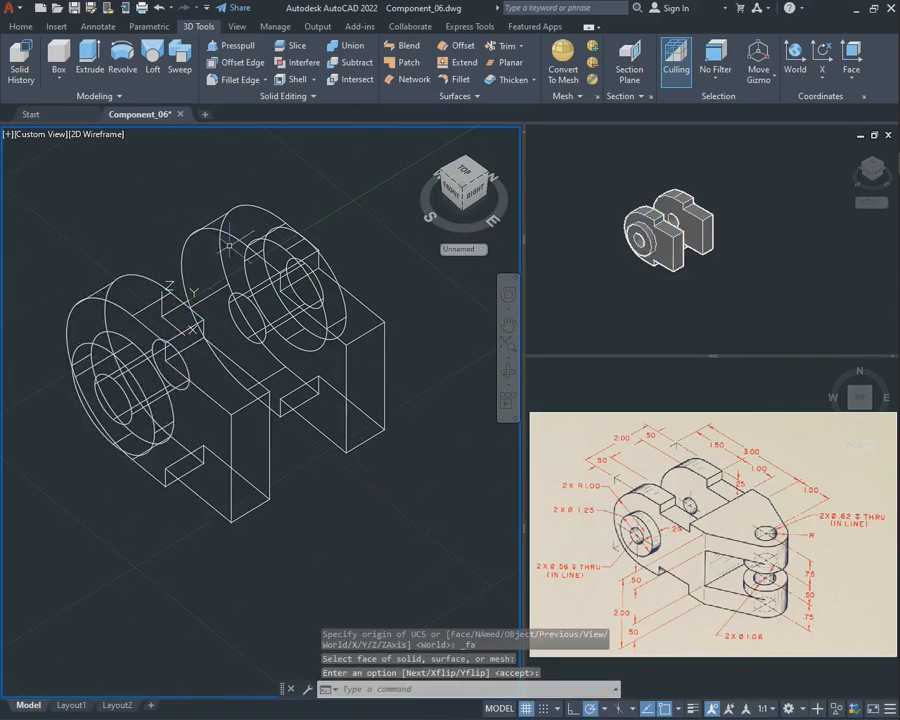
- Draw a construction line in the Y direction along the upper edge of the front lug's step
left_click(508, 372)
mouse_move(225, 354)
left_mouse_down()
mouse_move(290, 440)
mouse_move(290, 470)
mouse_move(225, 354)
mouse_move(195, 362)
mouse_move(215, 364)
left_mouse_up()
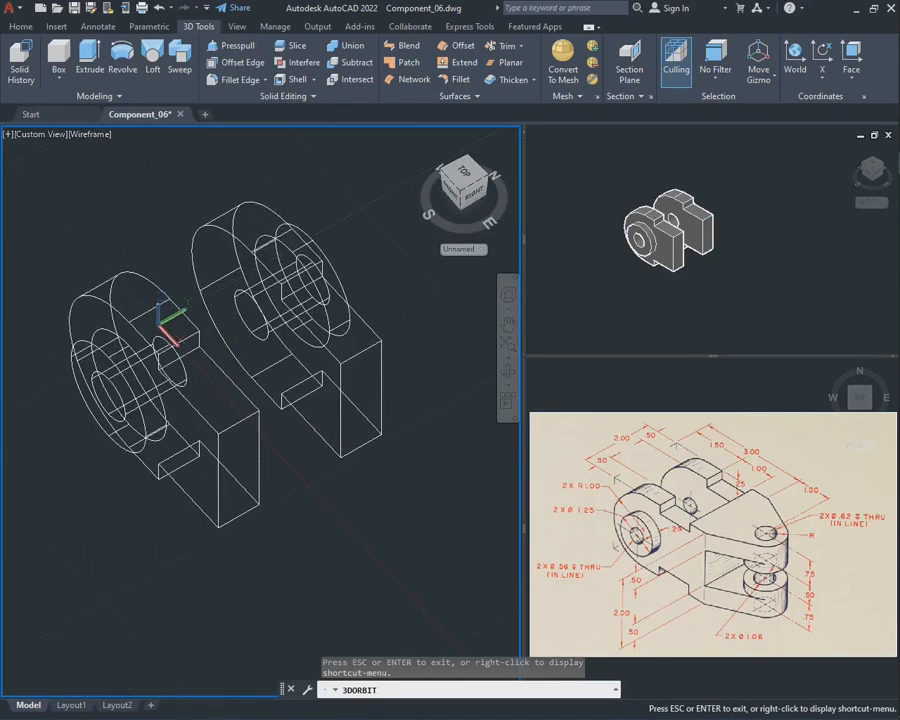
key("Escape")
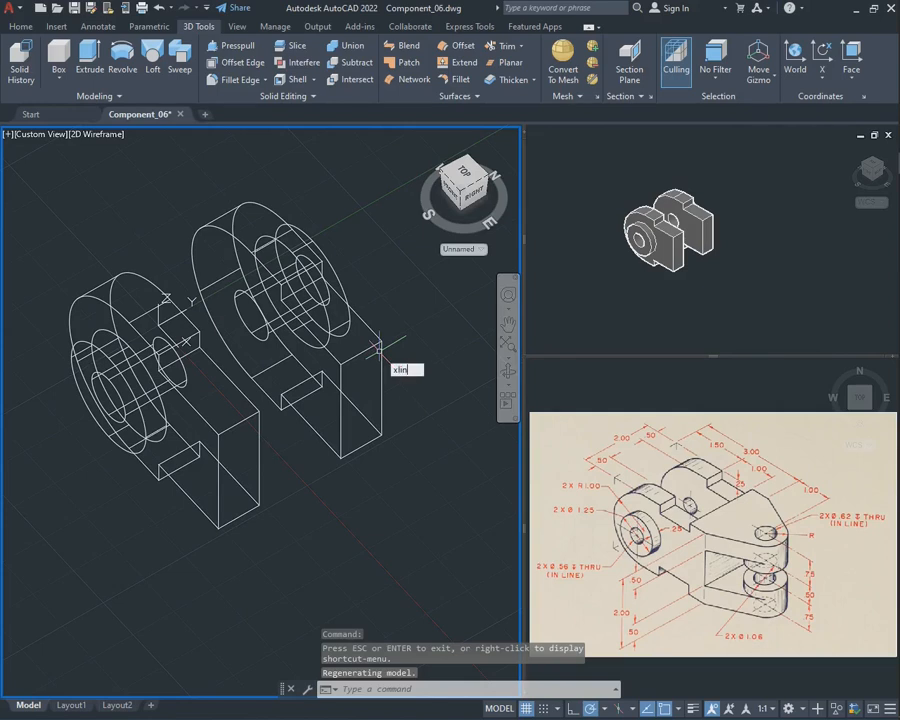
type("xlin")
key("Return")
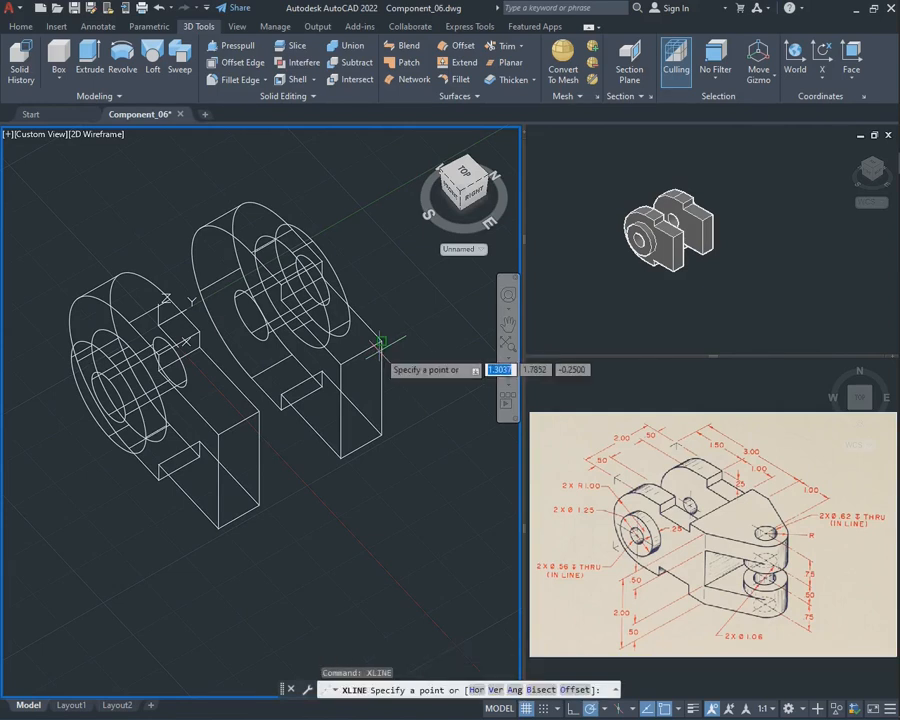
left_click(158, 356)
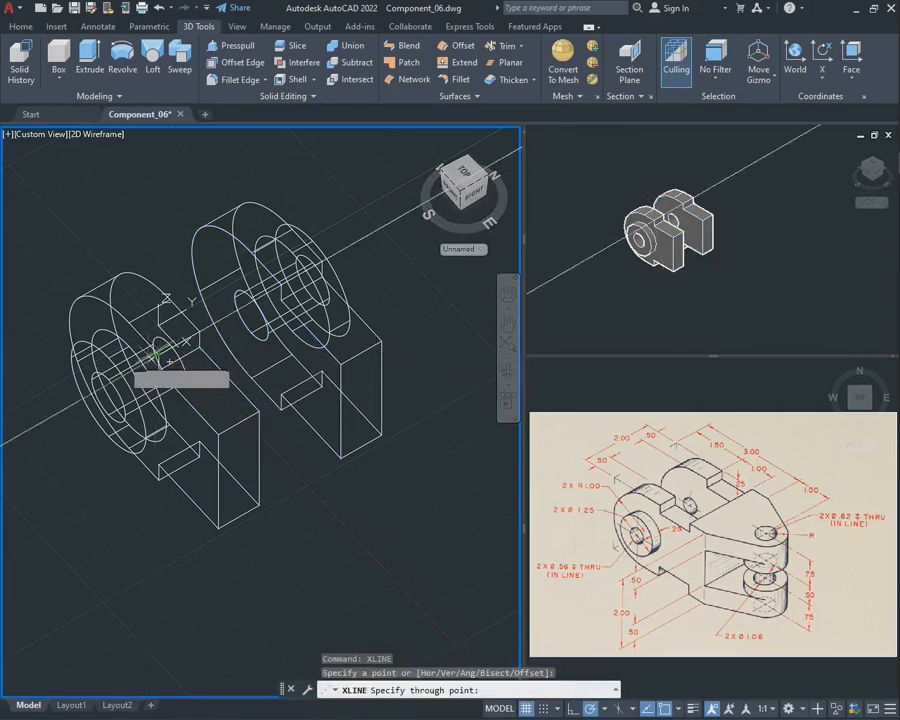
left_click(64, 406)
key("Escape")
- Offset the construction line by 1 towards the square ends of the lugs
type("of")
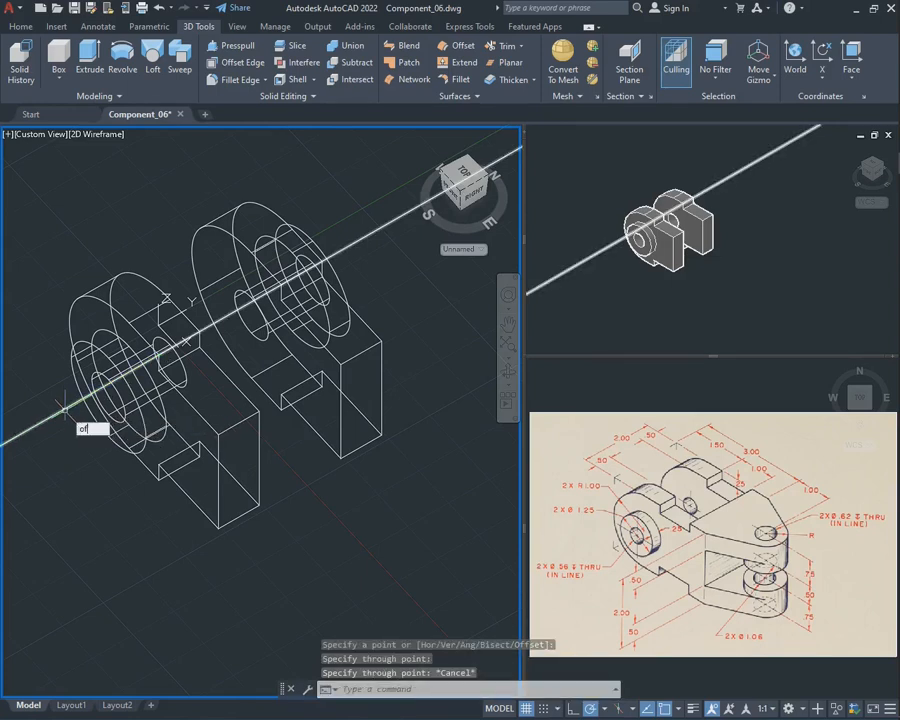
type("fset")
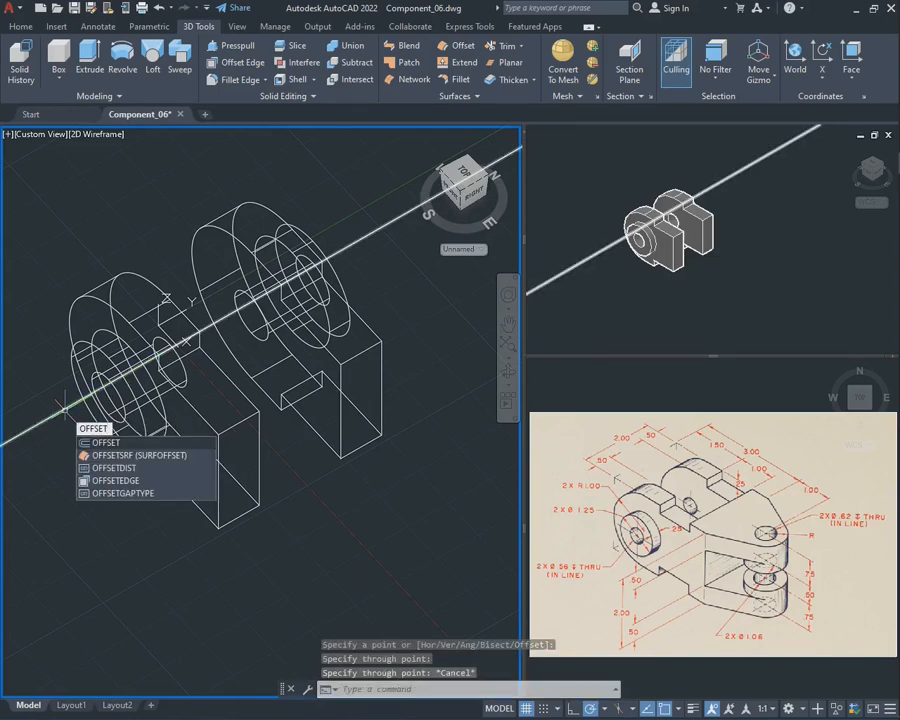
key("Return")
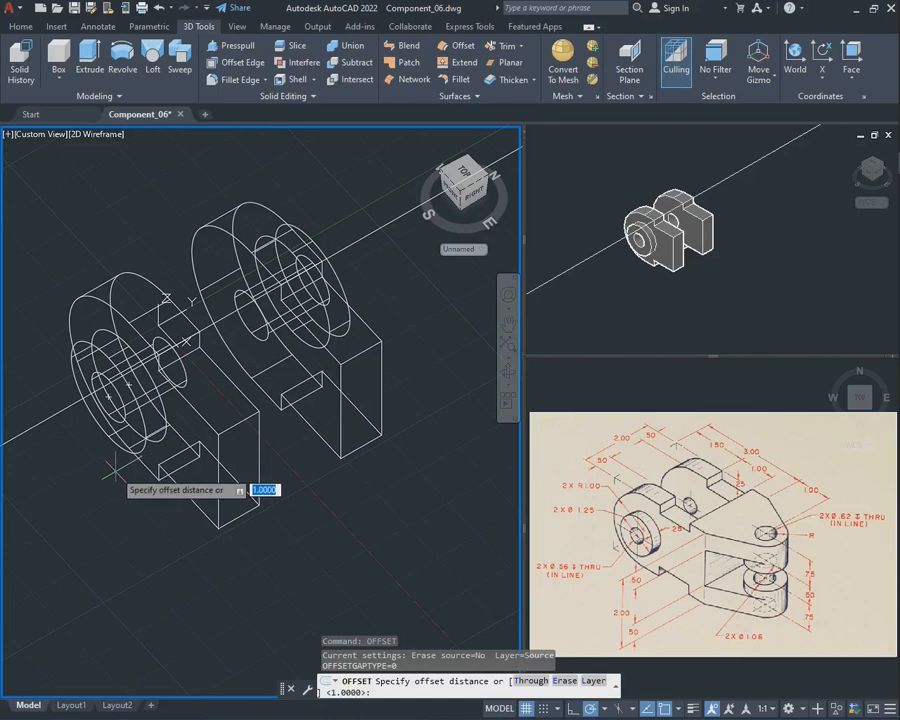
key("Return")
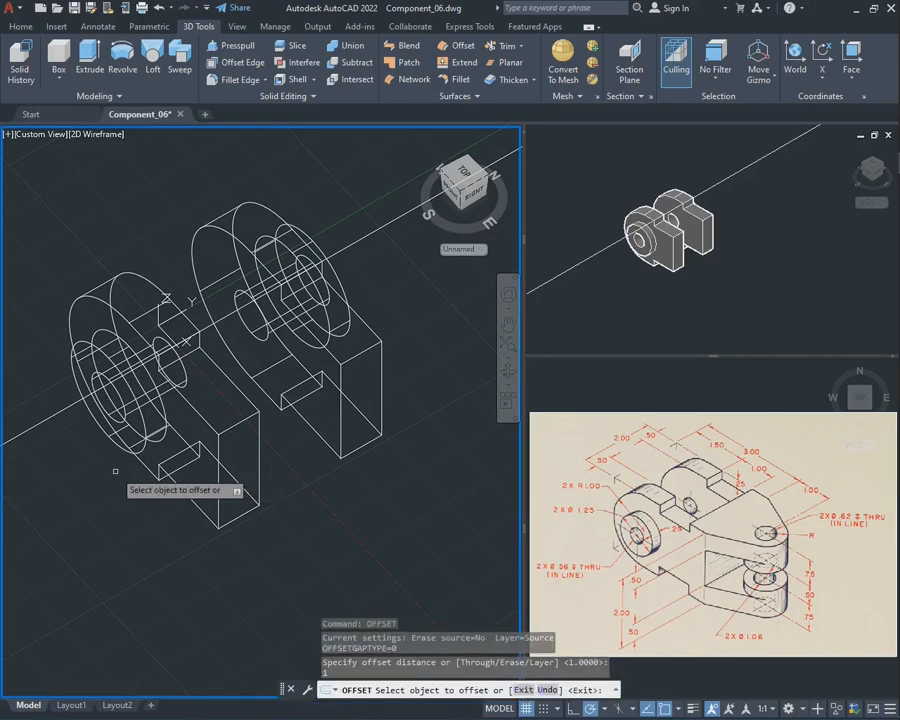
left_click(56, 410)
left_click(195, 495)
key("Escape")
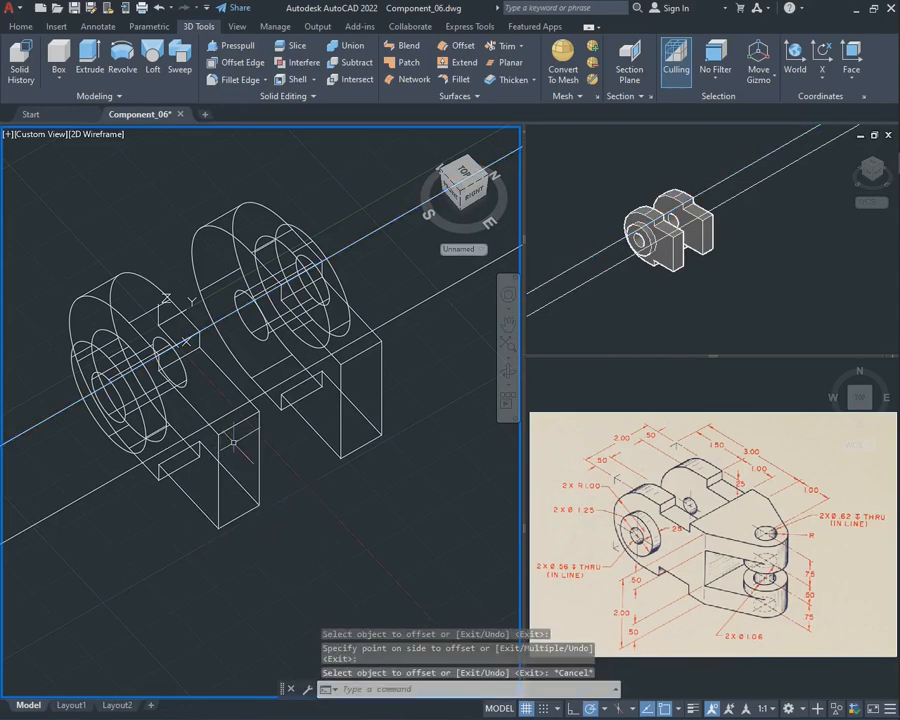
- Draw a construction line in the X direction through the outer upper corner of the front lug's step
type("xline")
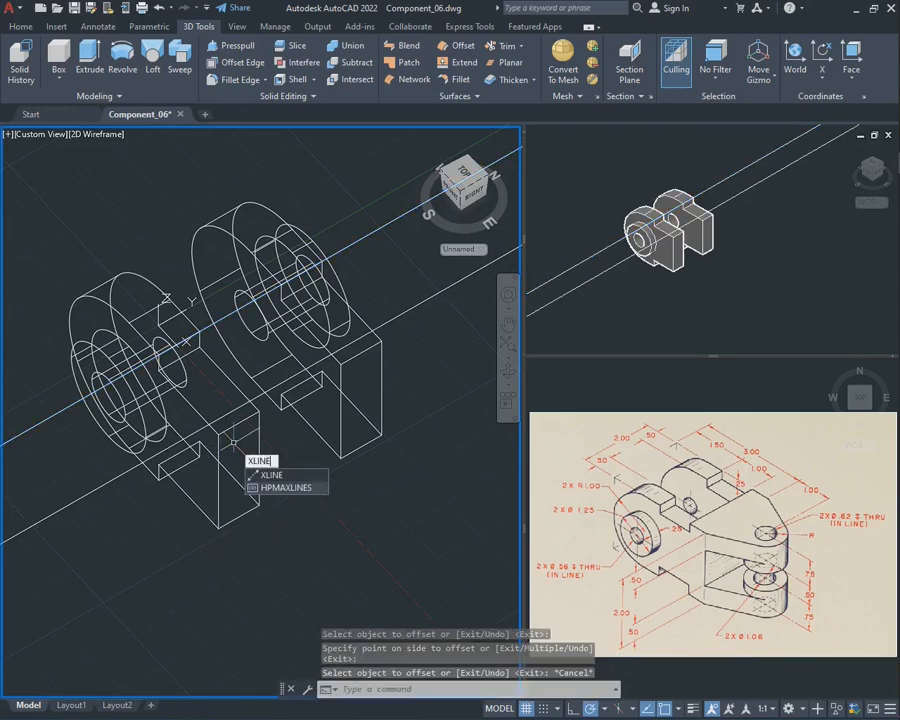
key("Return")
scroll(158, 356, "up", 4)
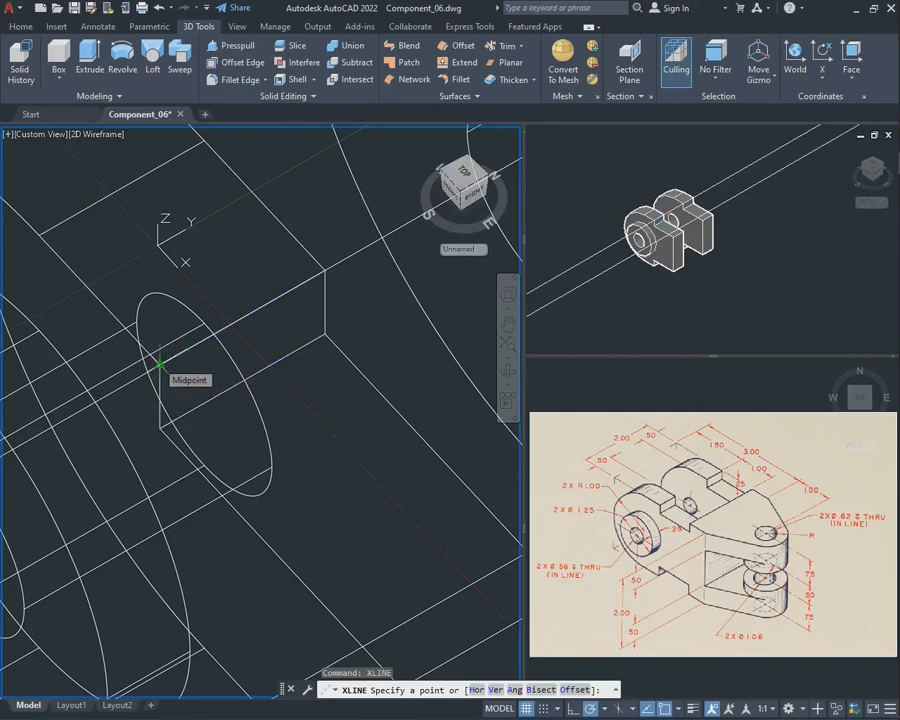
scroll(160, 364, "down", 3)
scroll(152, 366, "up", 2)
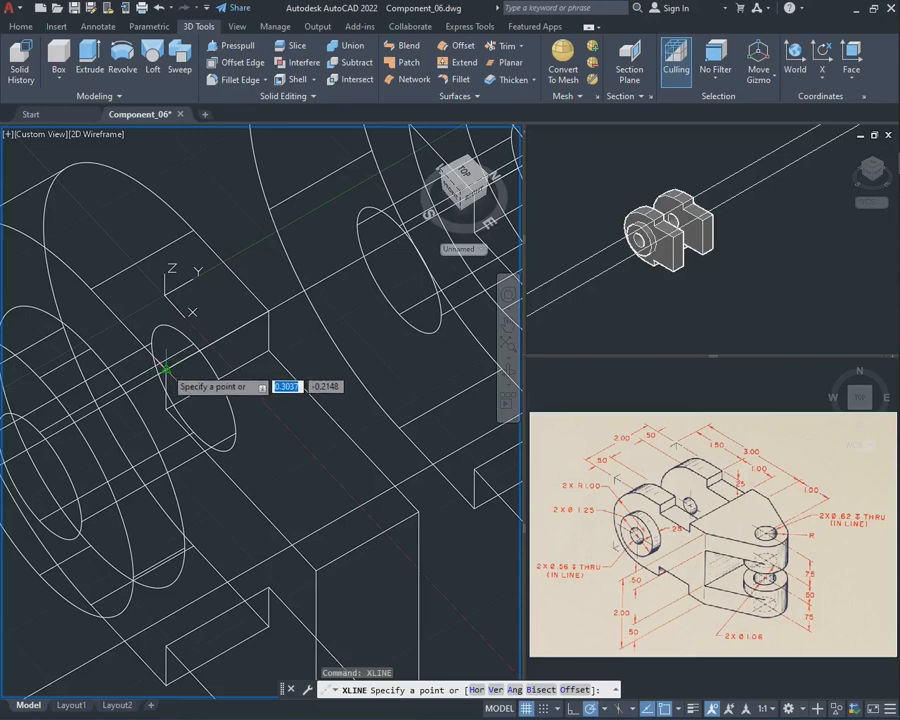
left_click(165, 369)
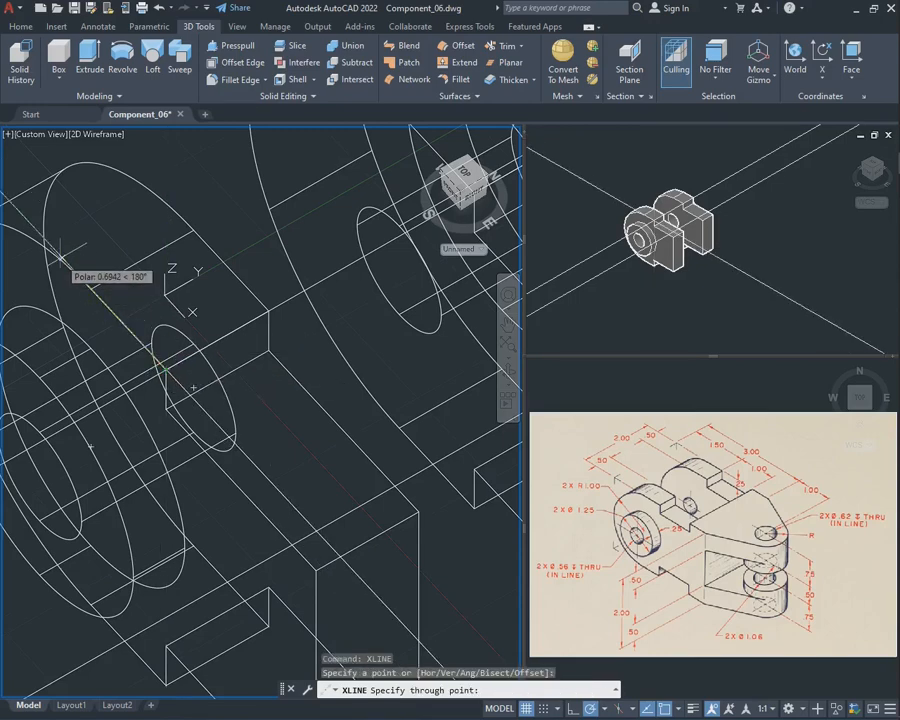
key("Escape")
scroll(95, 177, "down", 3)
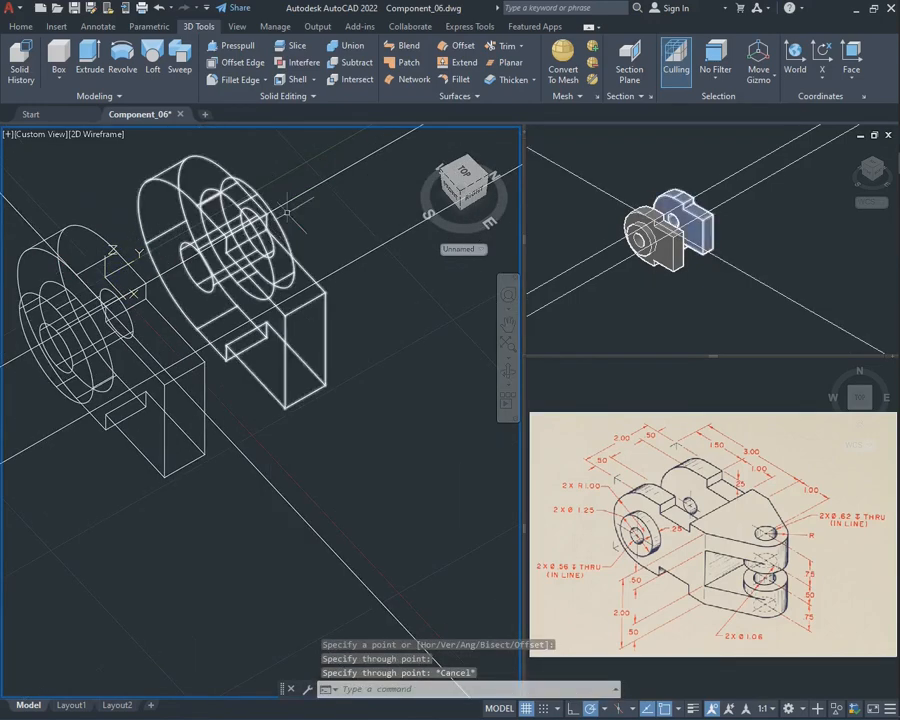
scroll(330, 204, "up", 3)
scroll(330, 210, "down", 2)
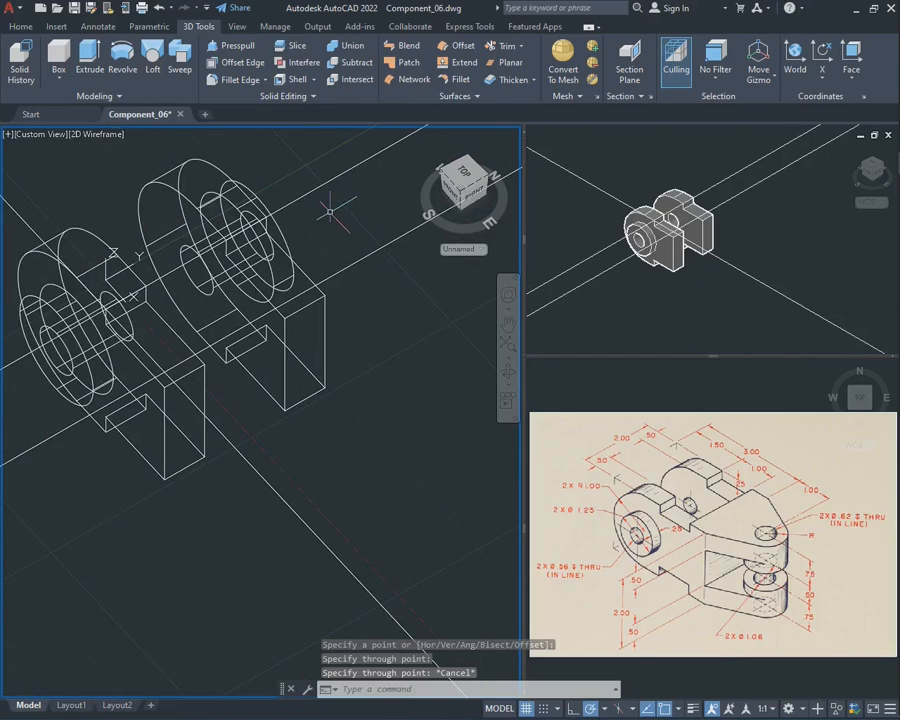
- Draw a construction line in the X direction through the outer upper corner of the rear lug's step
type("xline")
key("Return")
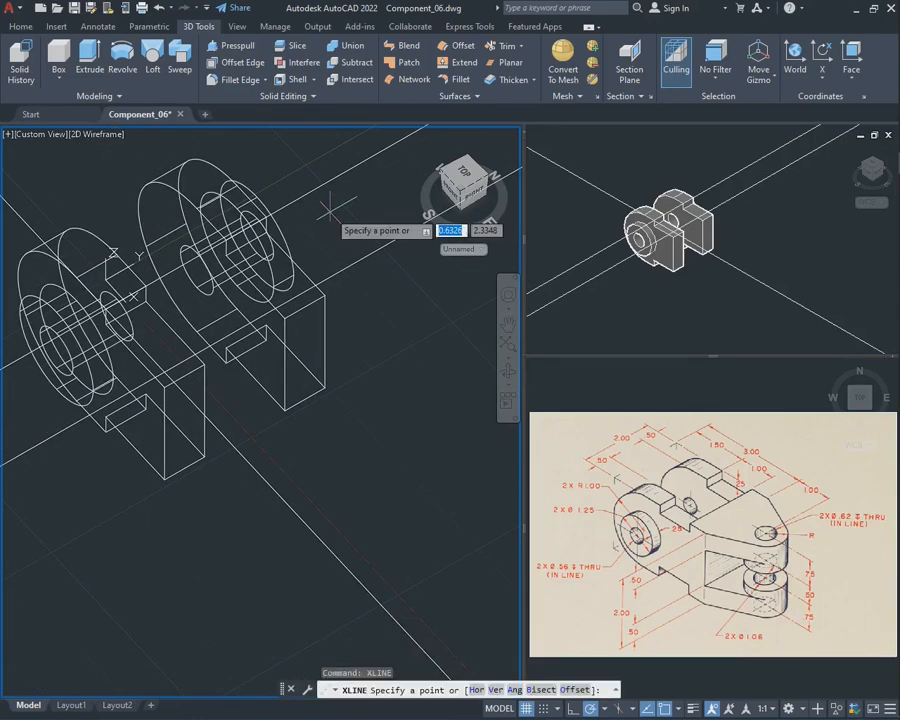
scroll(300, 196, "up", 4)
scroll(371, 301, "up", 2)
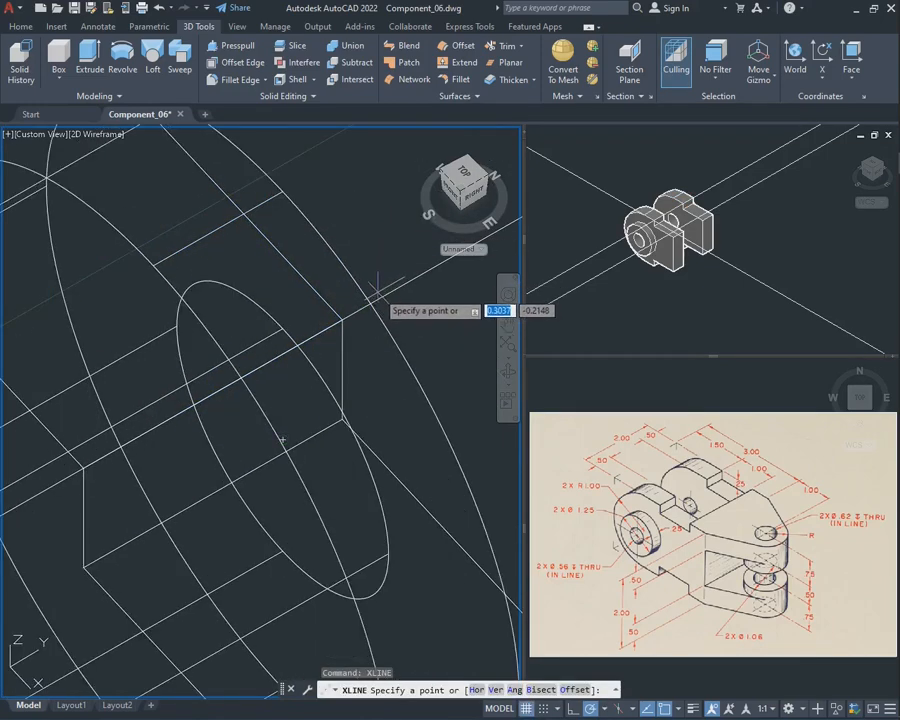
scroll(373, 294, "down", 4)
left_click(508, 371)
middle_click_drag(373, 294, 226, 308, "shift")
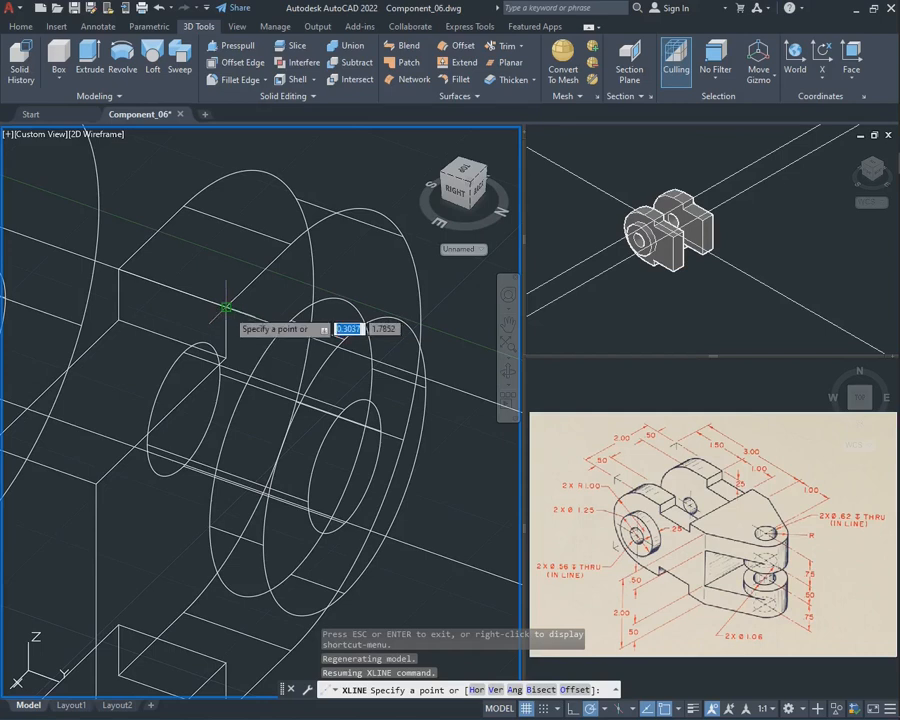
left_click(226, 308)
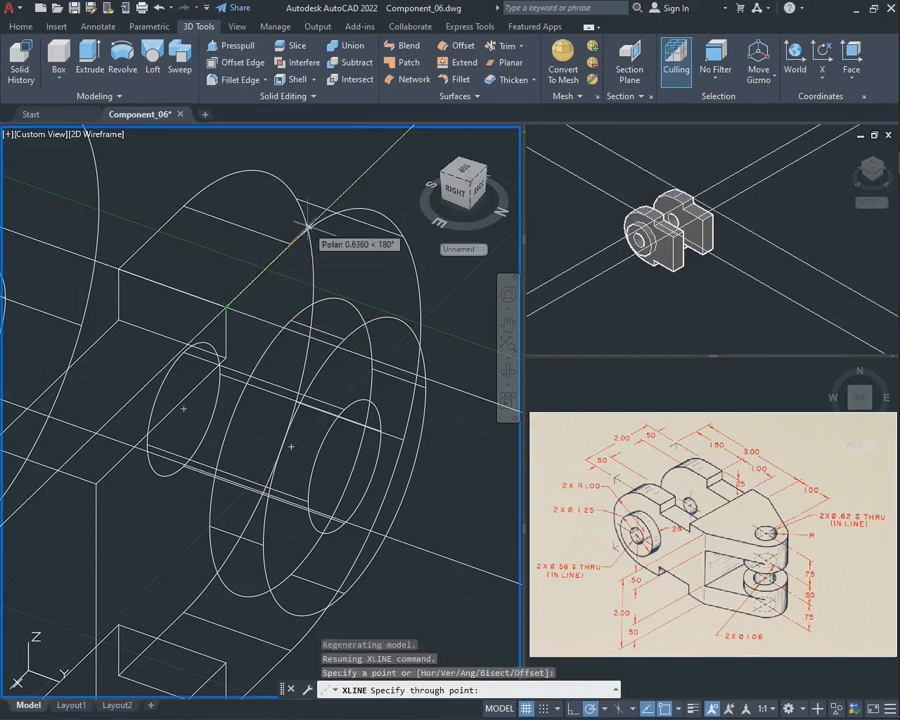
key("Escape")
- Hide the rear mirrored lug so that only the front lug and the construction lines stay displayed
scroll(252, 174, "down", 5)
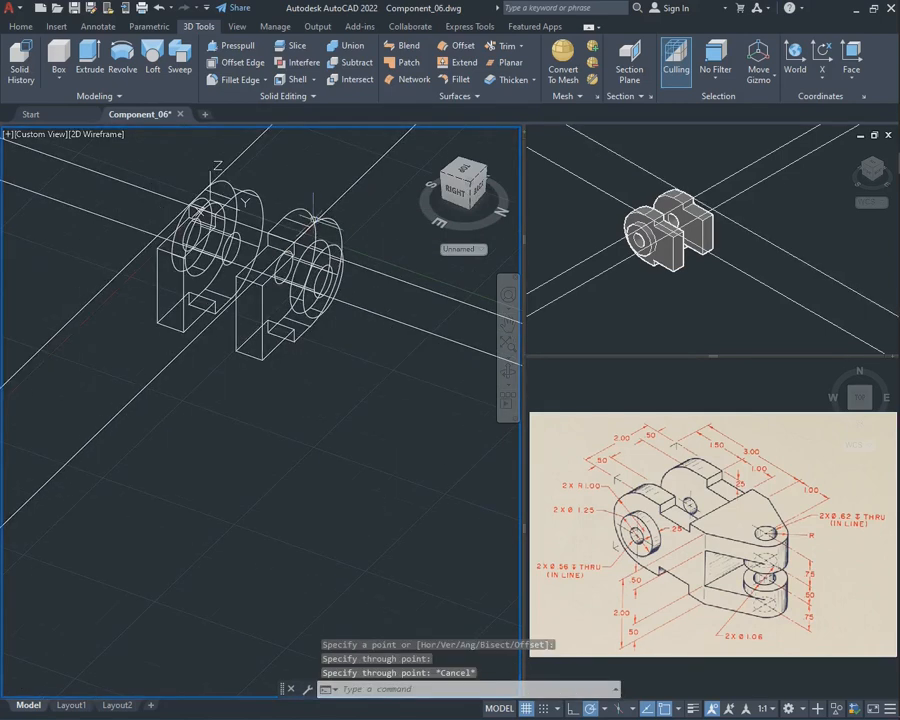
scroll(246, 179, "up", 2)
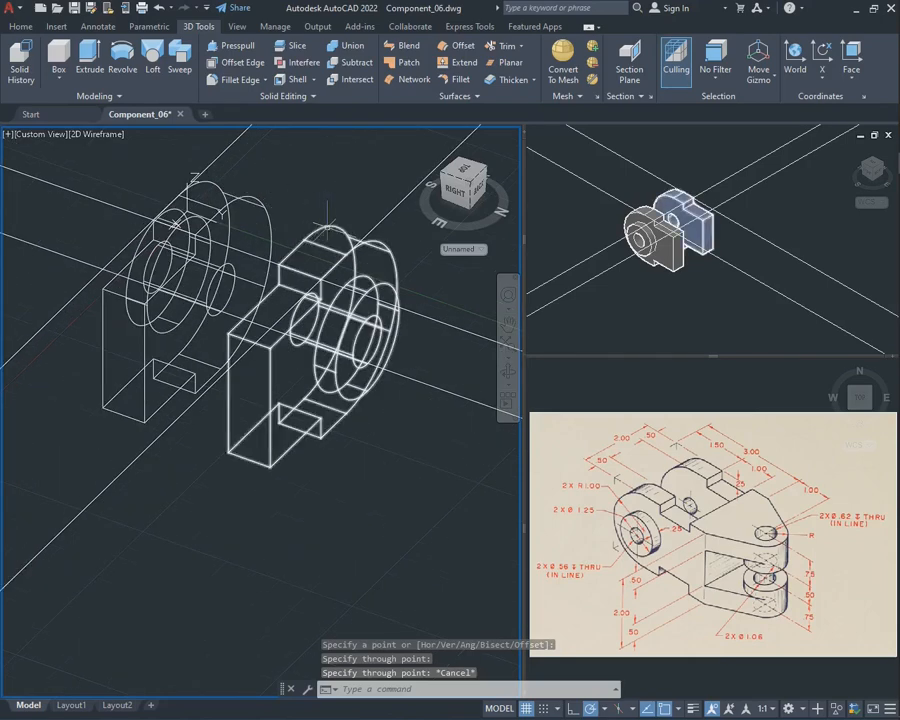
left_click(365, 218)
left_click(312, 226)
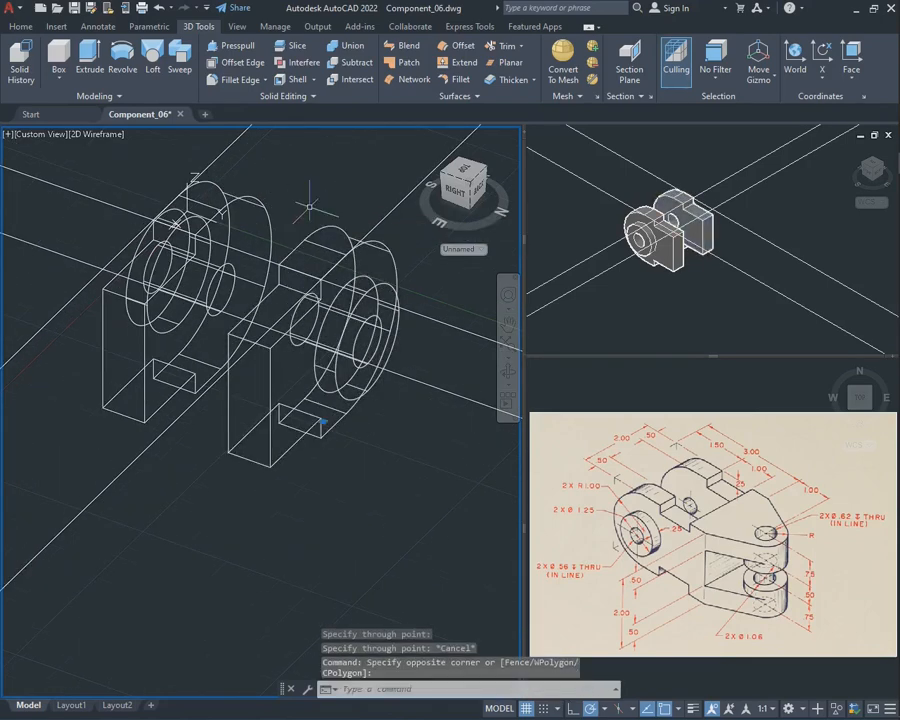
left_click(316, 235)
left_click(308, 228)
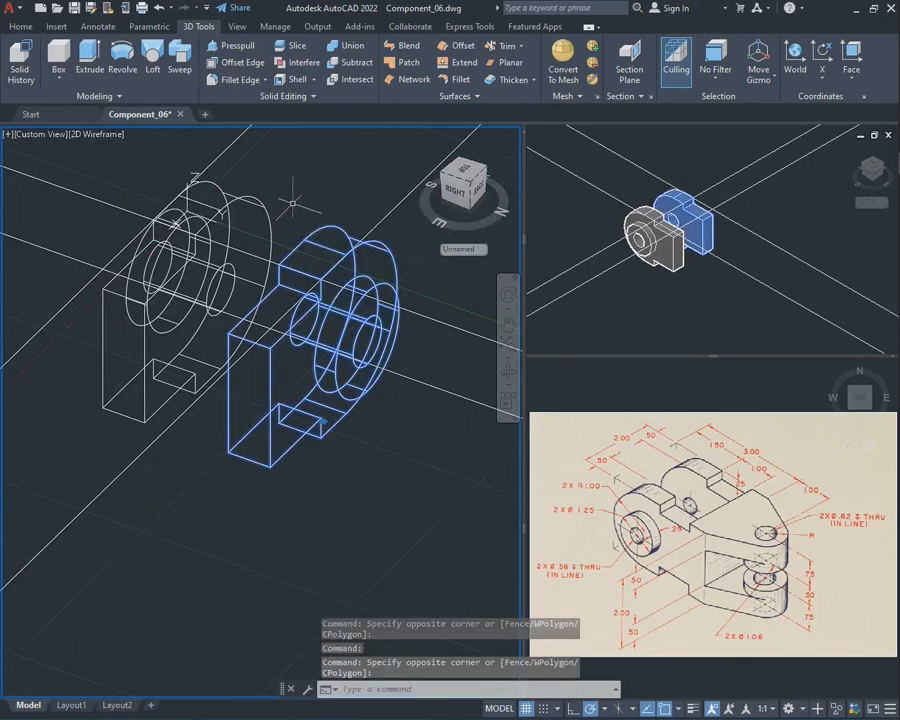
right_click(294, 201)
mouse_move(420, 267)
left_click(494, 281)
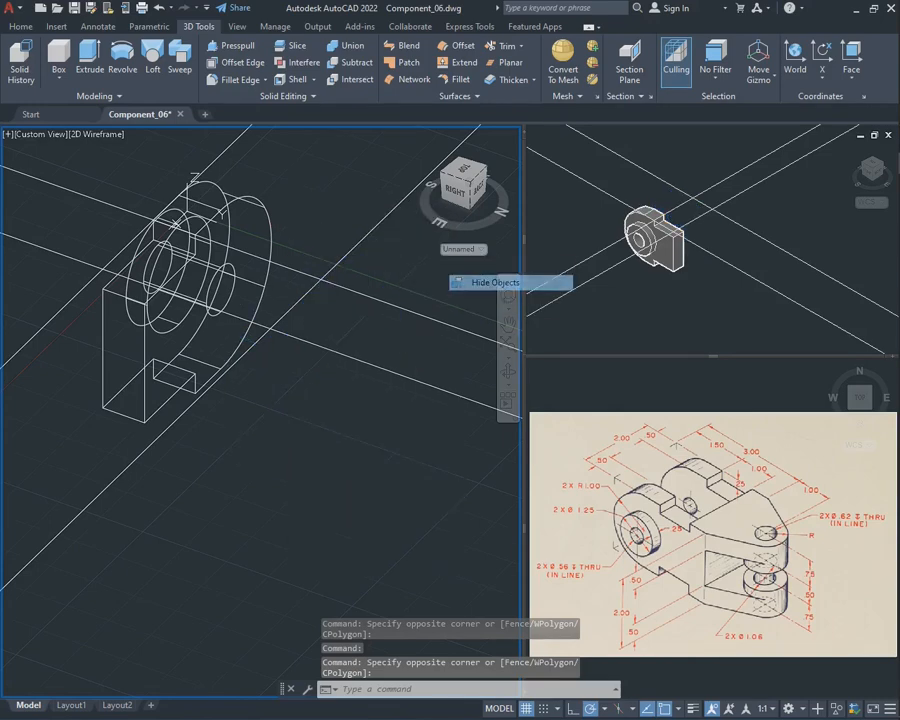
left_click(264, 205)
left_click(249, 192)
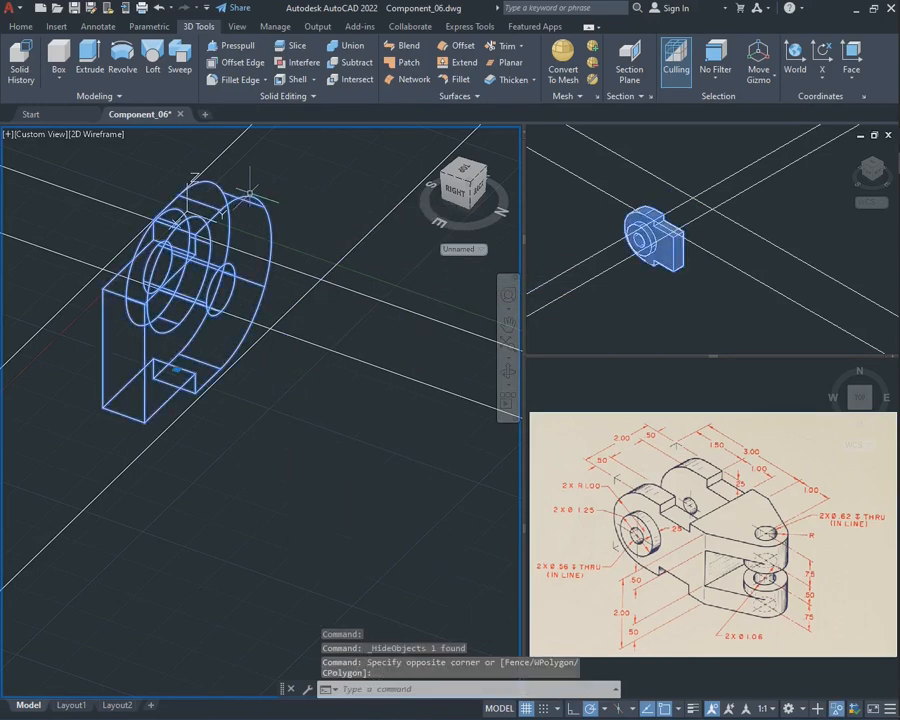
key("Escape")
- Offset the Y-direction construction line nearest the front lug's square end by 0.5, away from the lug's round end
left_click(508, 371)
left_click_drag(250, 370, 365, 400)
left_click_drag(325, 278, 302, 318)
key("Escape")
left_click(509, 323)
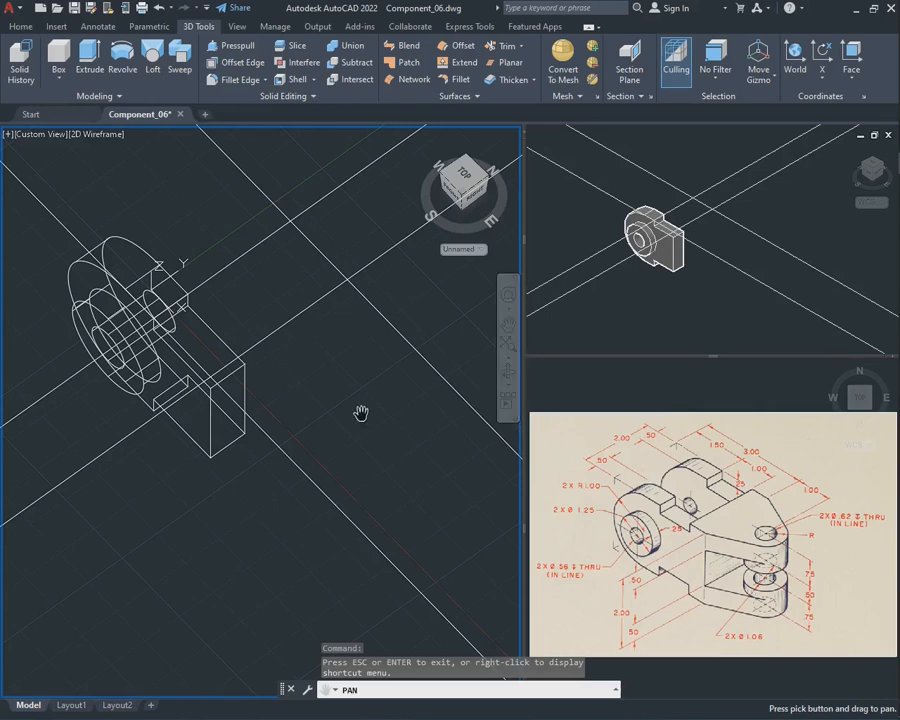
key("Escape")
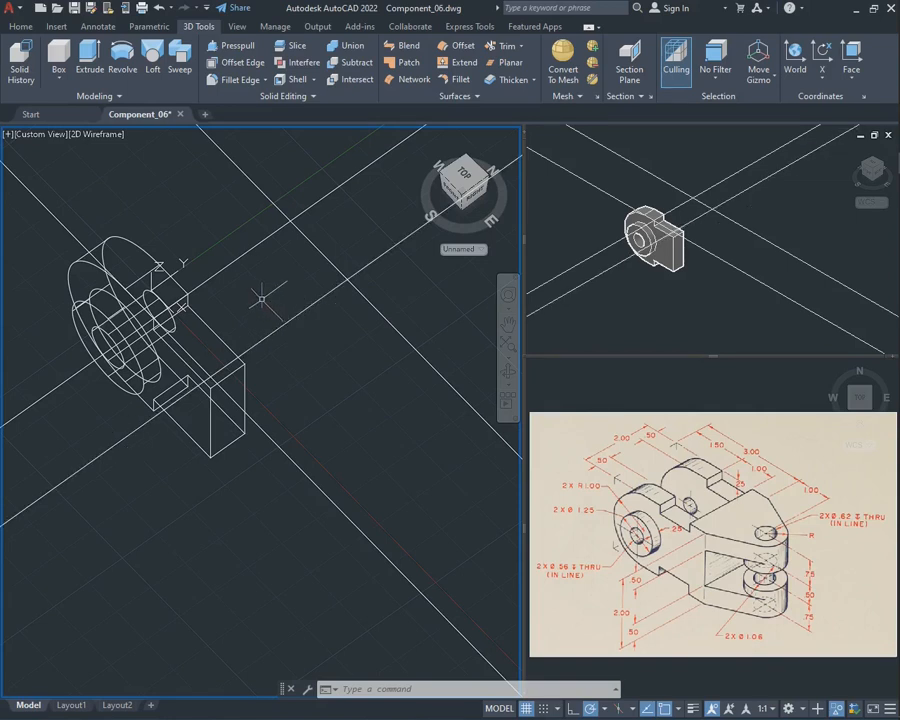
type("OFFSET")
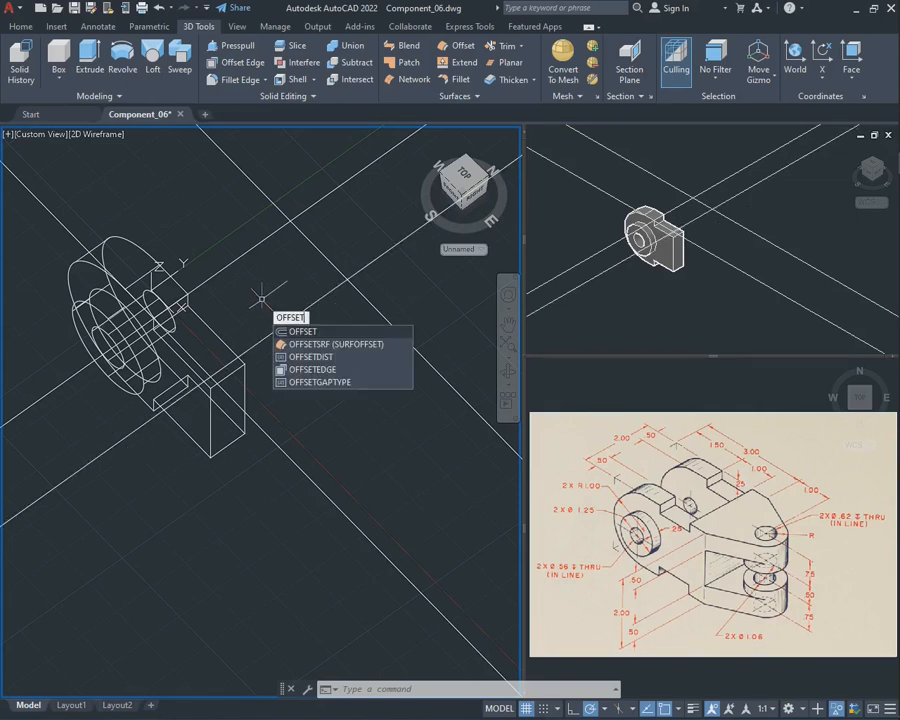
key("Return")
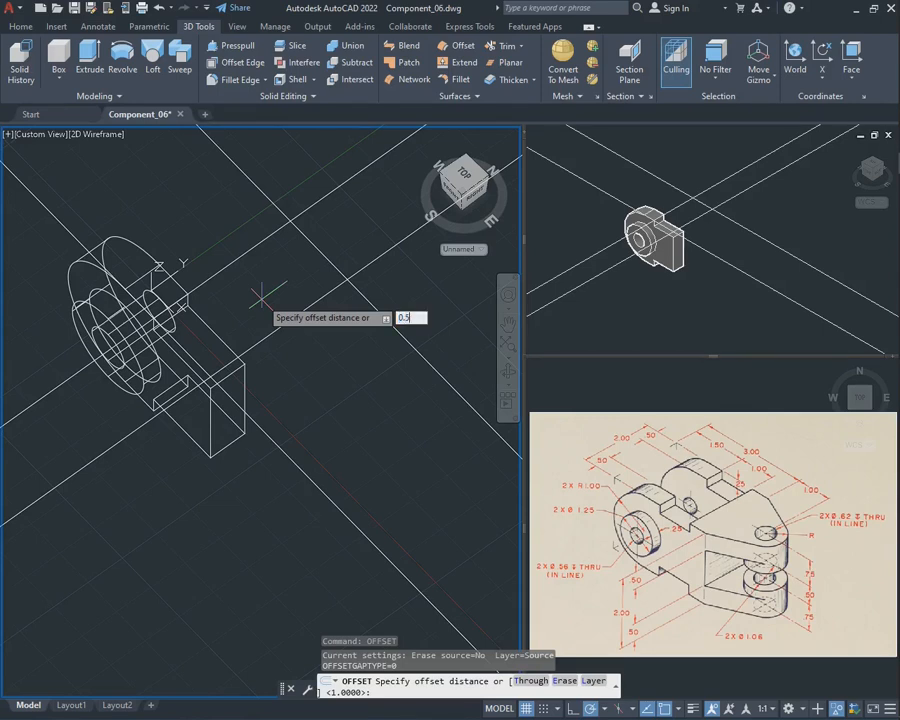
key("Return")
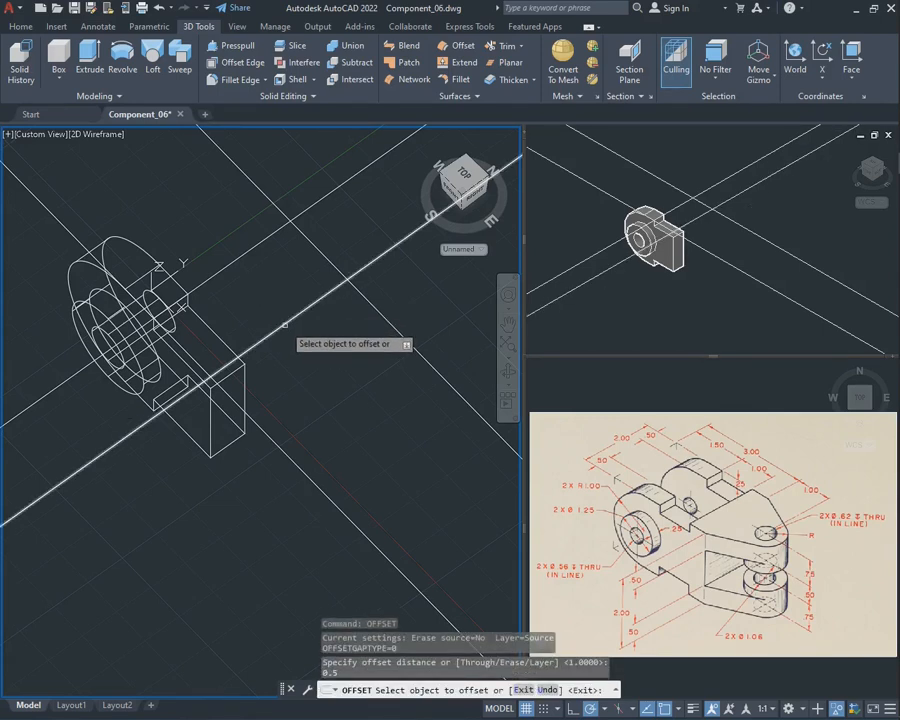
left_click(285, 325)
left_click(343, 378)
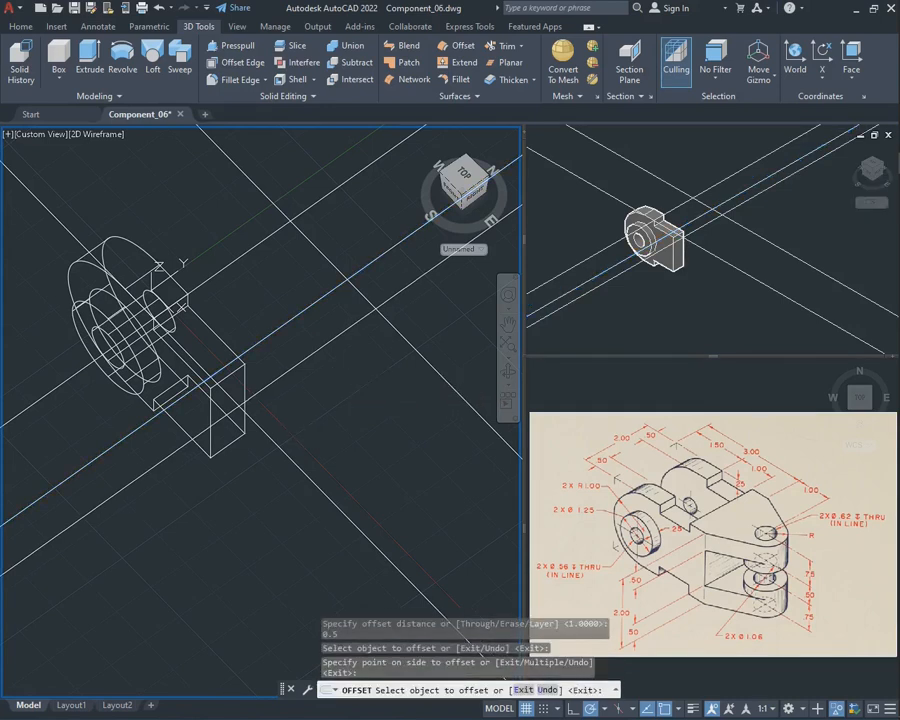
key("Return")
left_click(261, 352)
key("Escape")
- Trim the newly offset construction line to the segment between the two X-direction construction lines
scroll(306, 246, "up", 3)
scroll(310, 257, "down", 2)
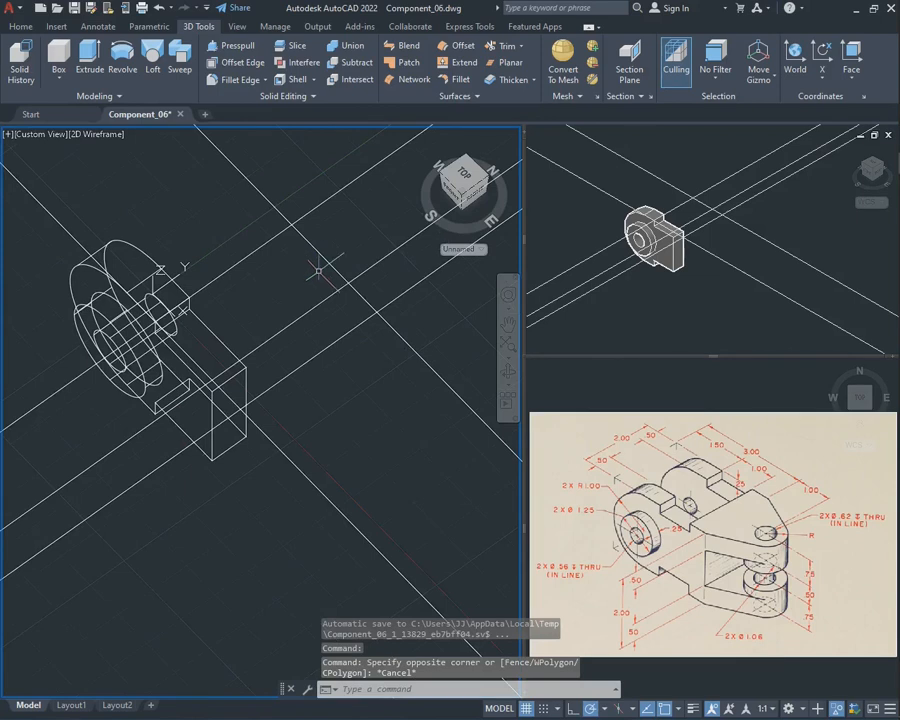
key("Return")
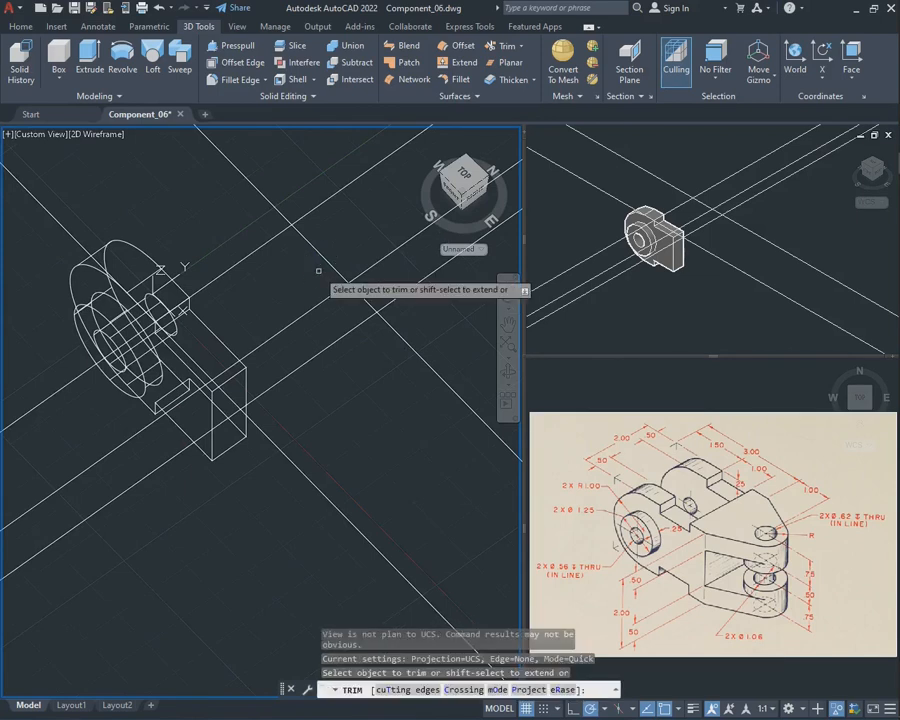
left_click(404, 291)
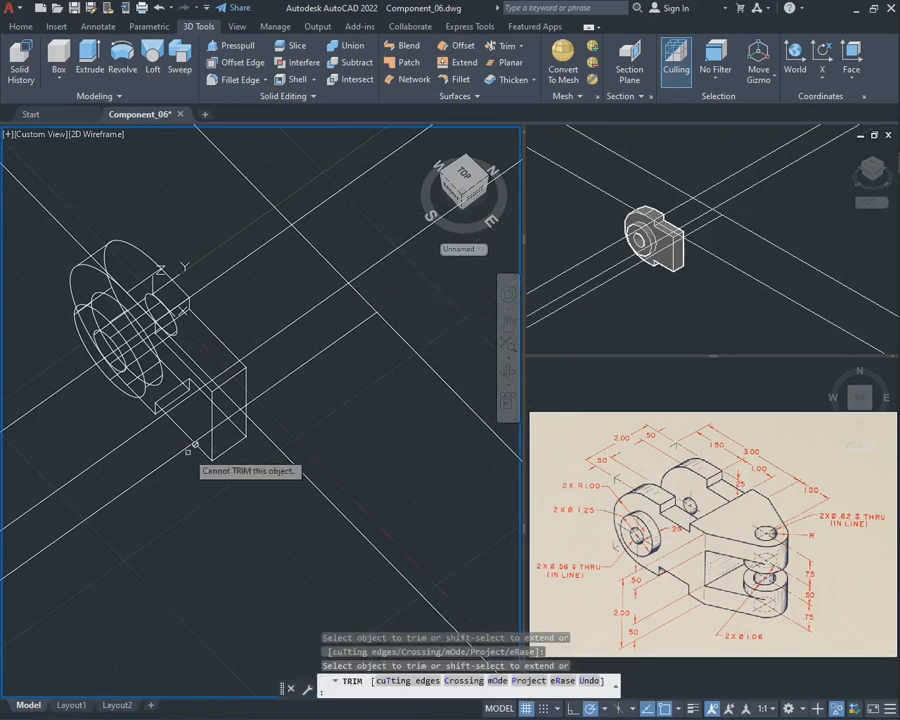
key("Escape")
- Draw a construction line in the X direction through the midpoint of the trimmed segment
type("Xline")
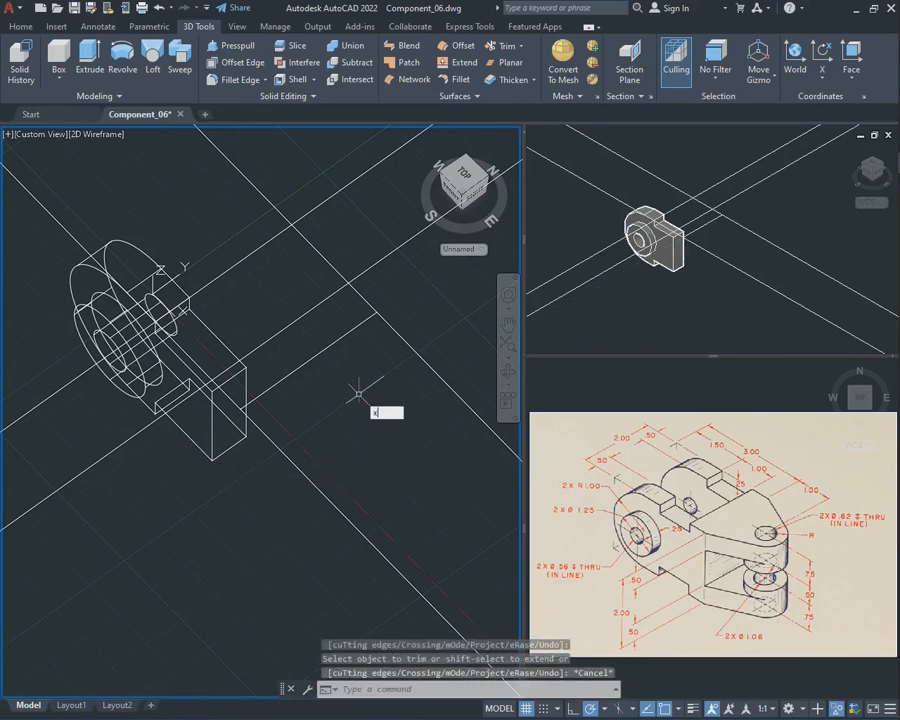
key("Escape")
type("xline")
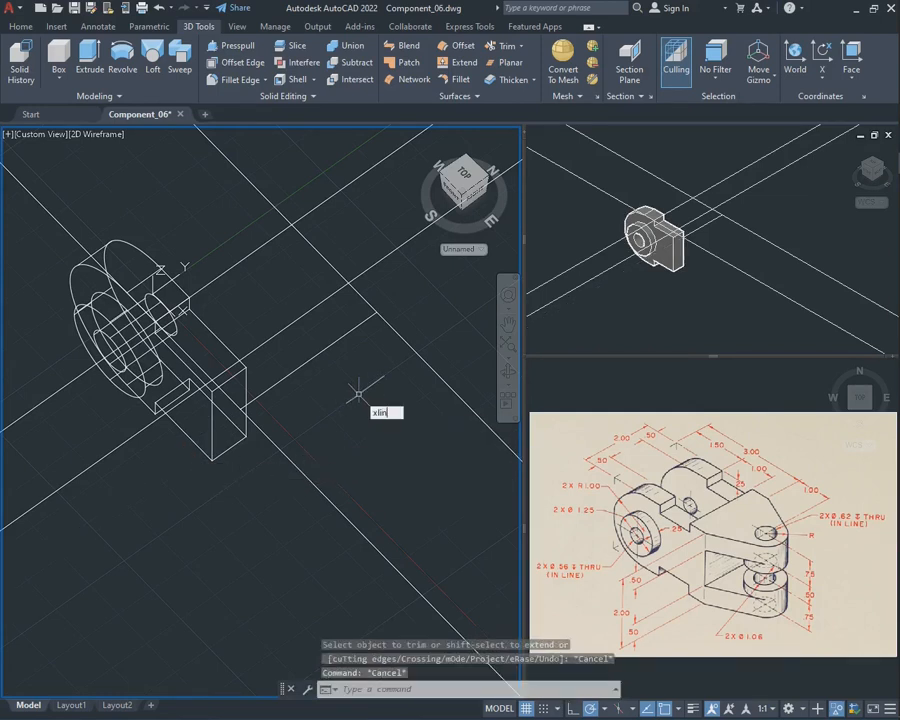
key("Return")
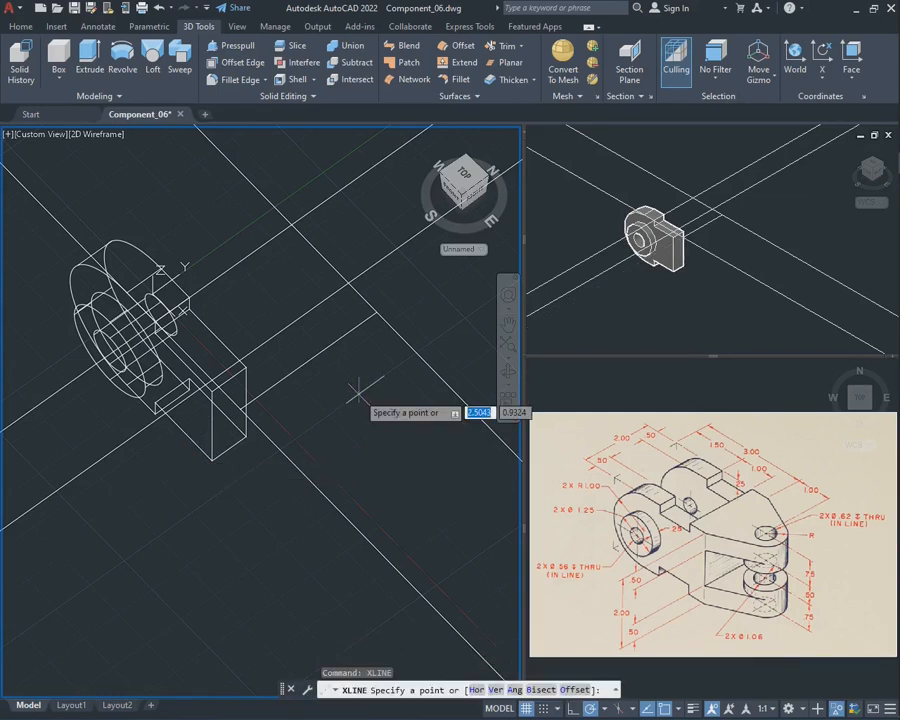
left_click(308, 361)
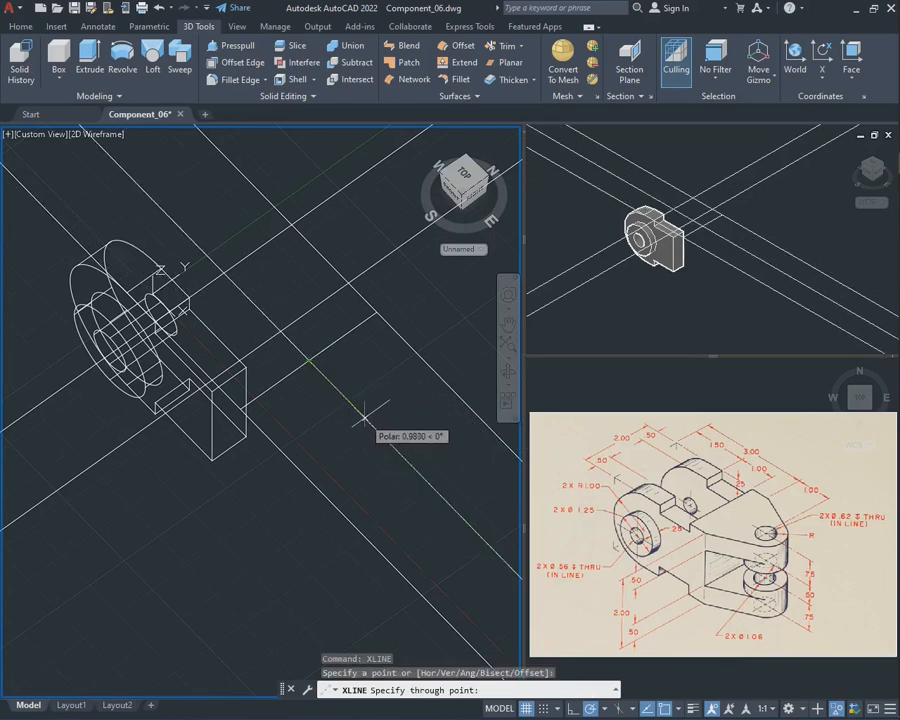
left_click(358, 405)
key("Escape")
- Offset the trimmed segment by 1, away from the lug
type("offset")
key("Return")
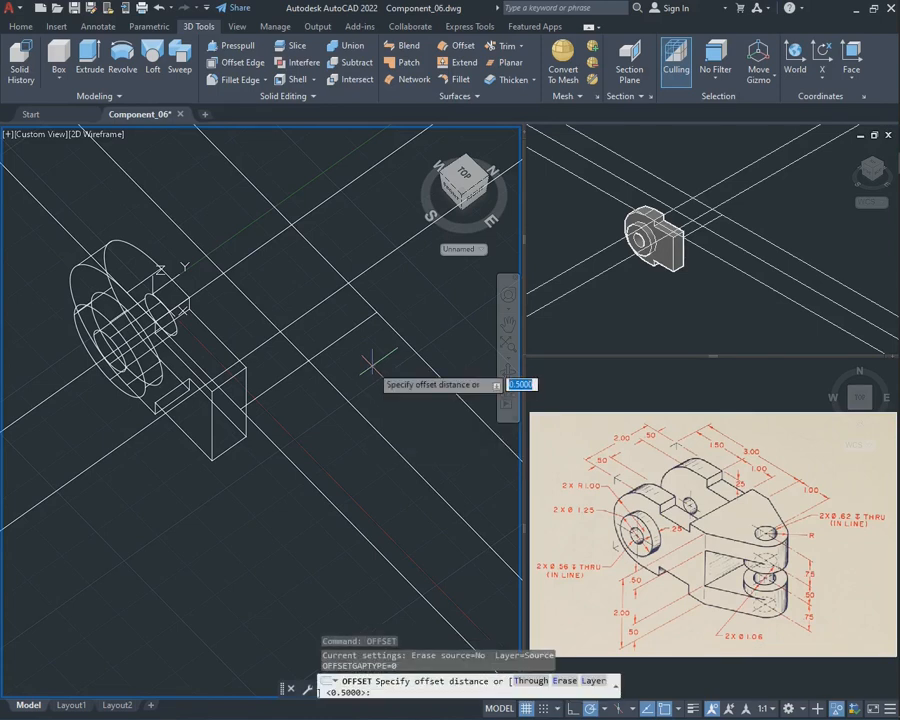
type("1")
key("Return")
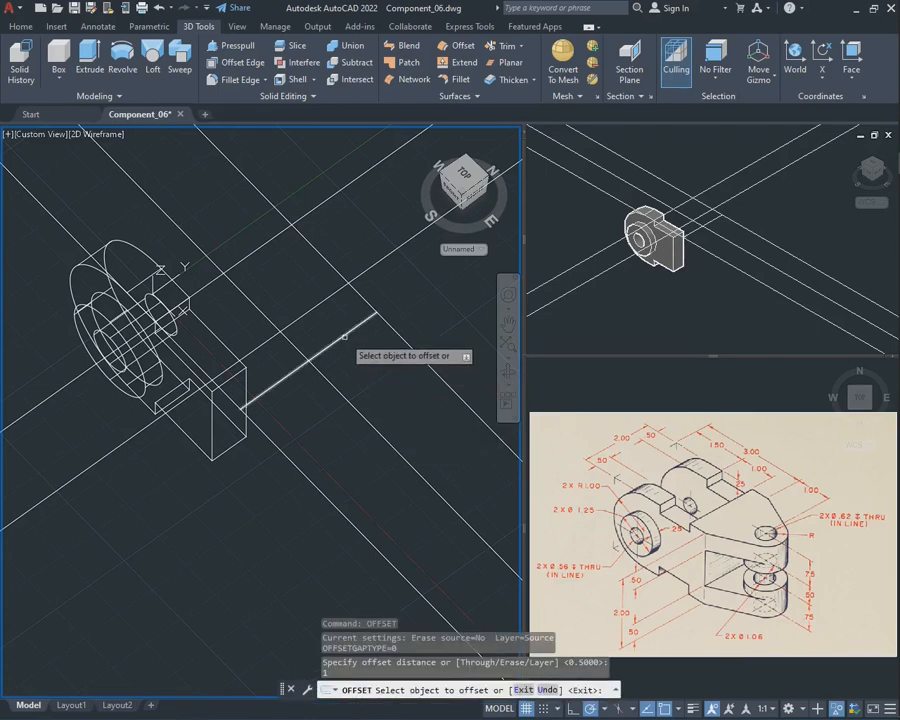
left_click(343, 336)
left_click(393, 418)
key("Escape")
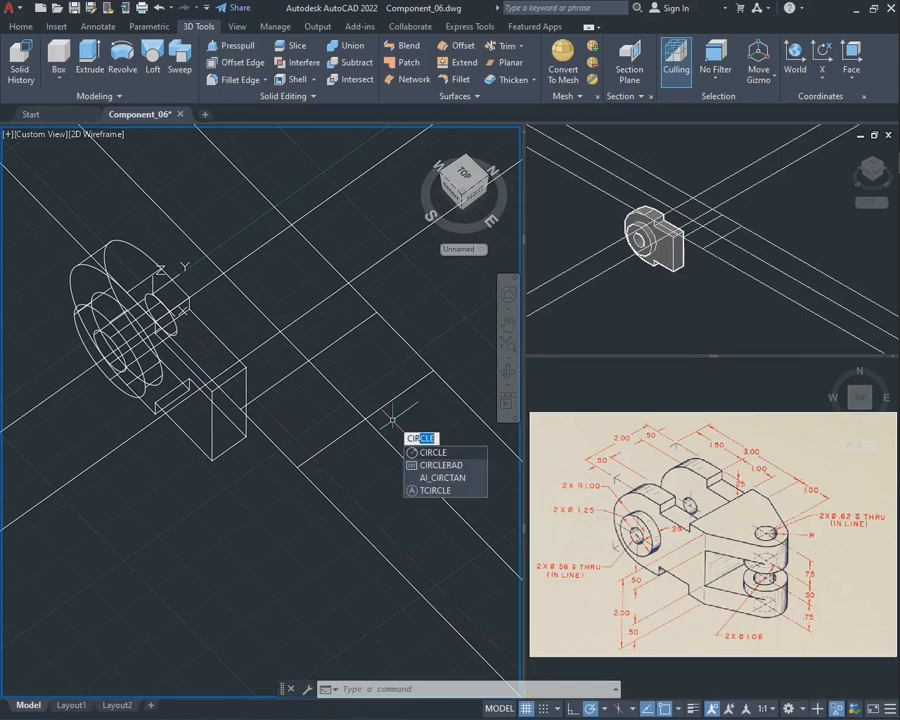
- Draw a circle of diameter 1.06 centred on the midpoint of the outer offset segment
key("Return")
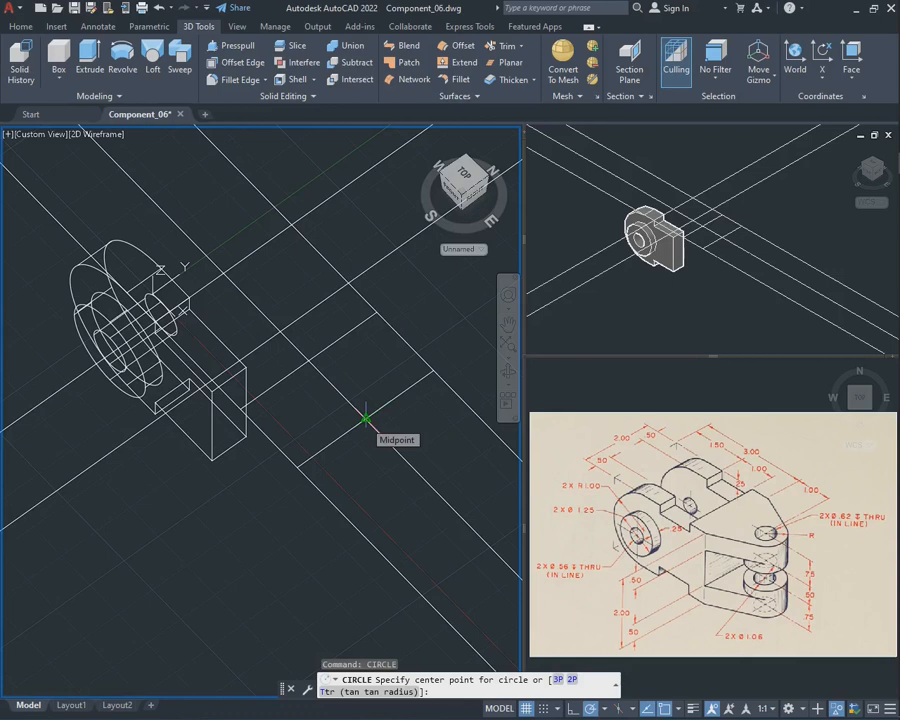
left_click(366, 418)
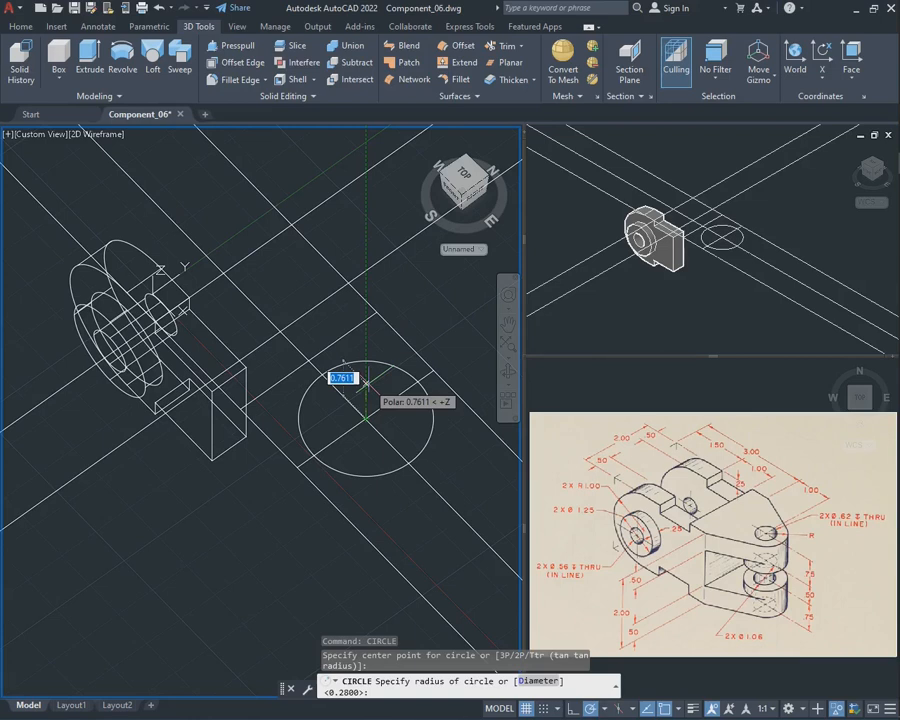
type("d")
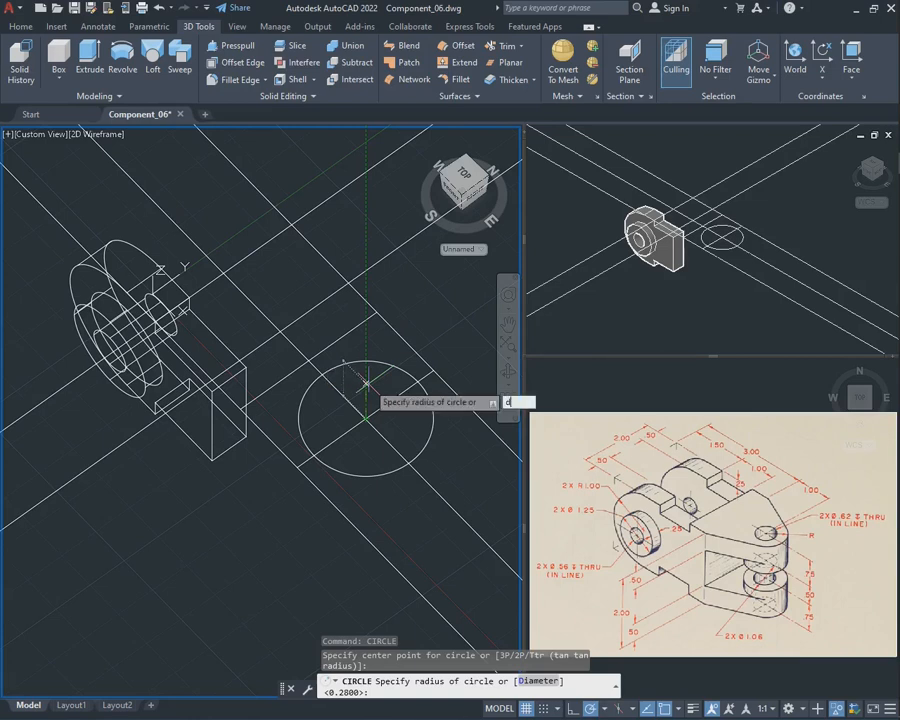
key("Return")
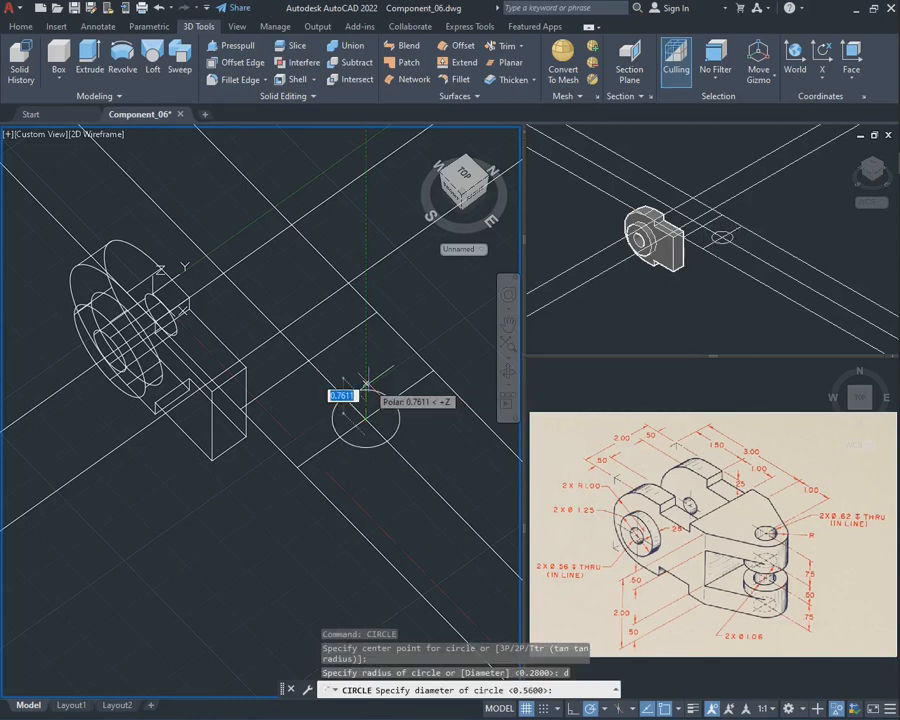
type("1.06")
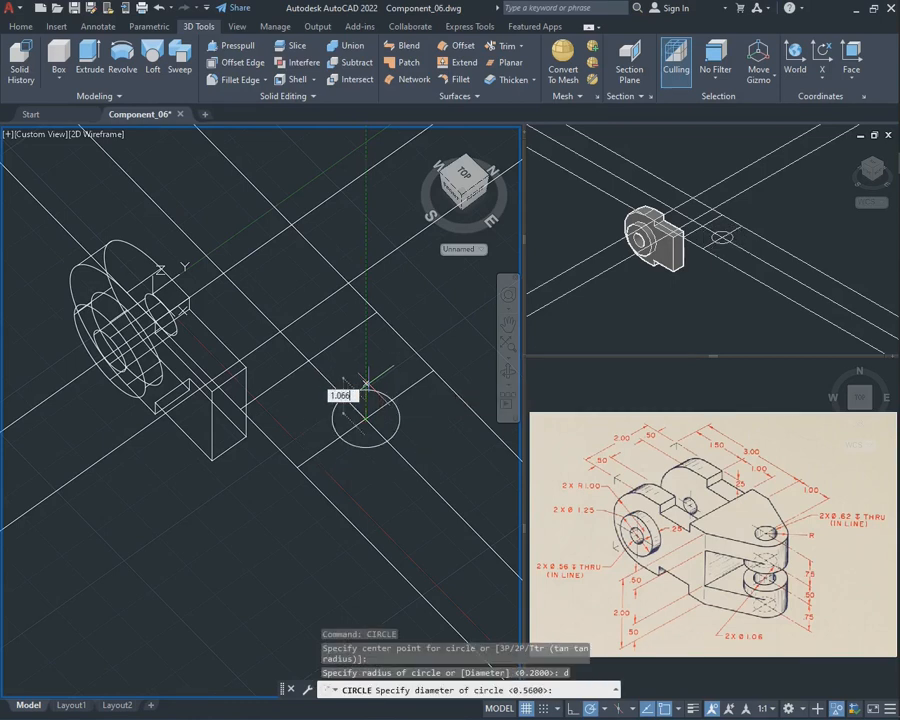
key("Return")
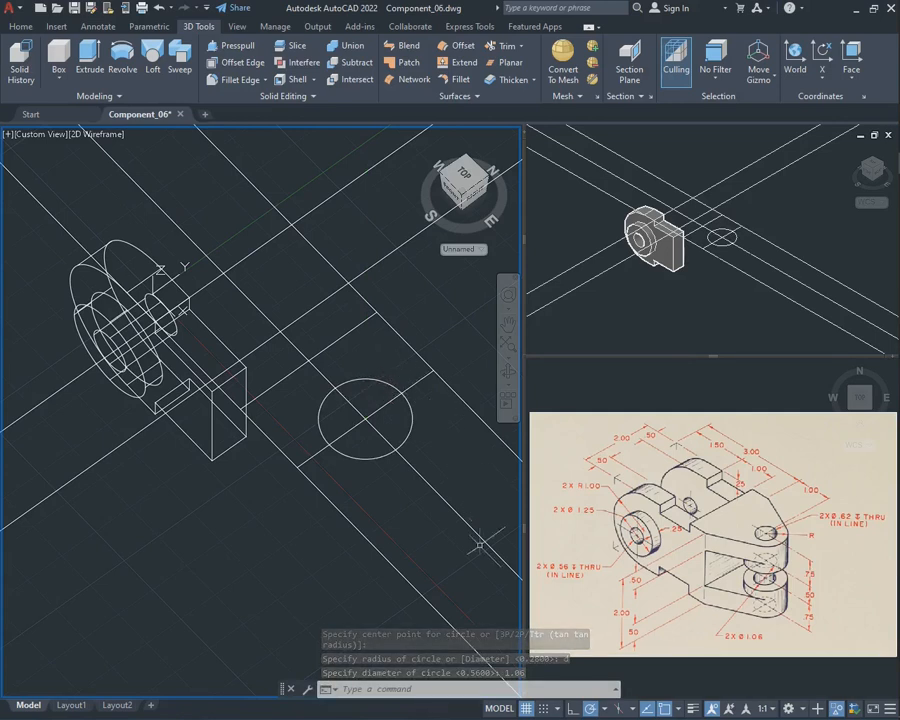
- Turn on the Tangent object snap and turn off the Center object snap
left_click(723, 709)
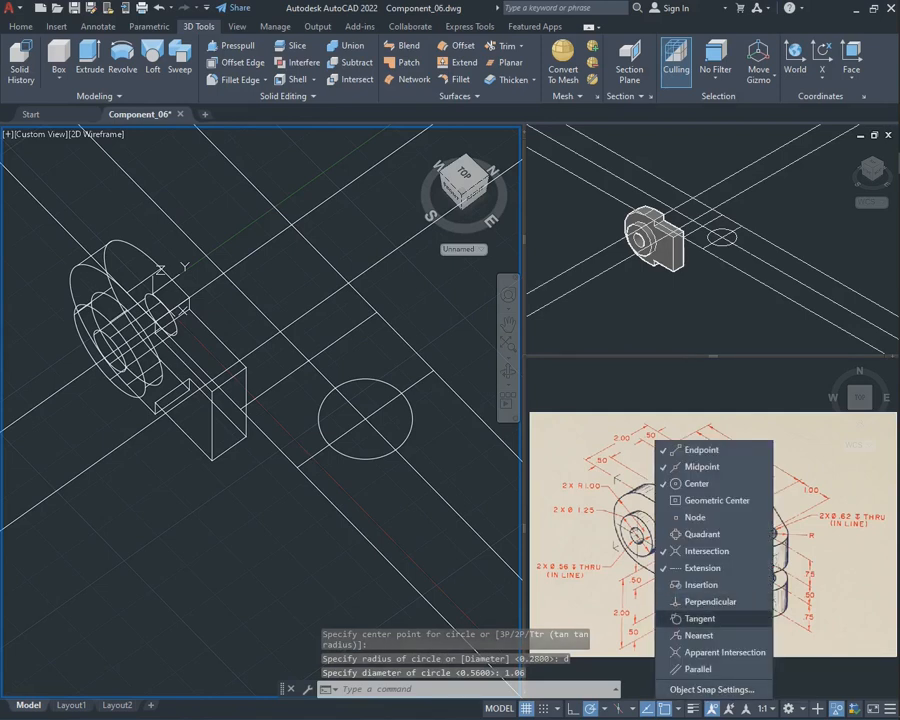
left_click(700, 618)
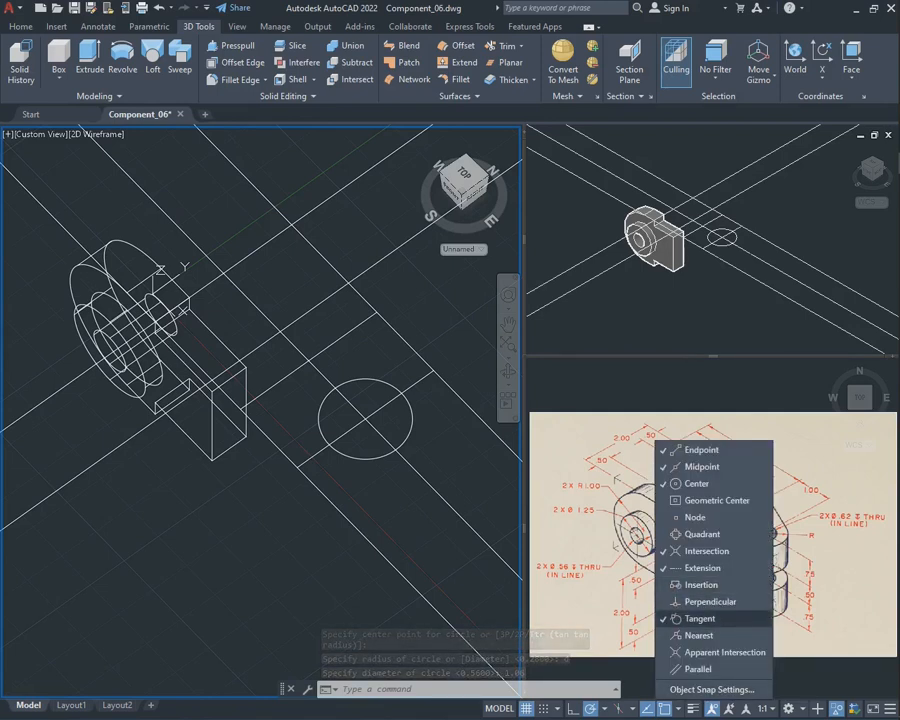
left_click(697, 483)
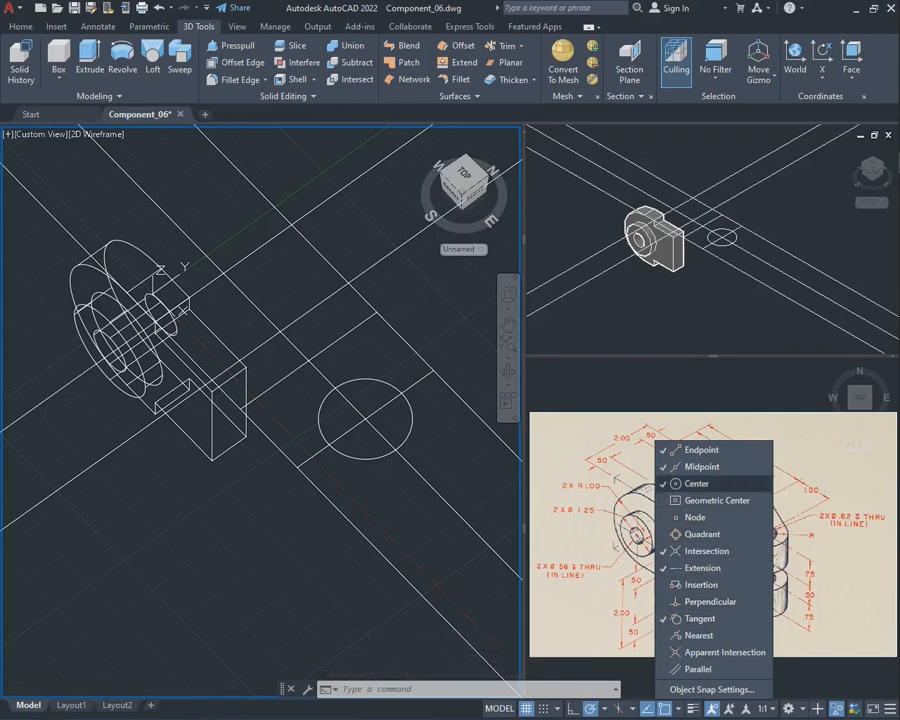
left_click(697, 483)
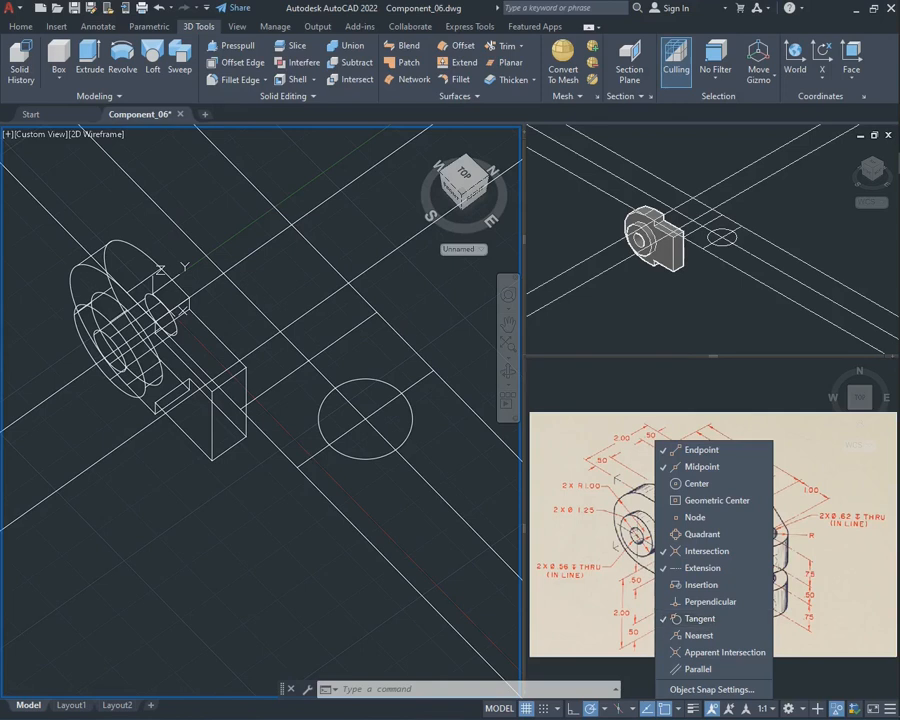
left_click(466, 463)
key("Escape")
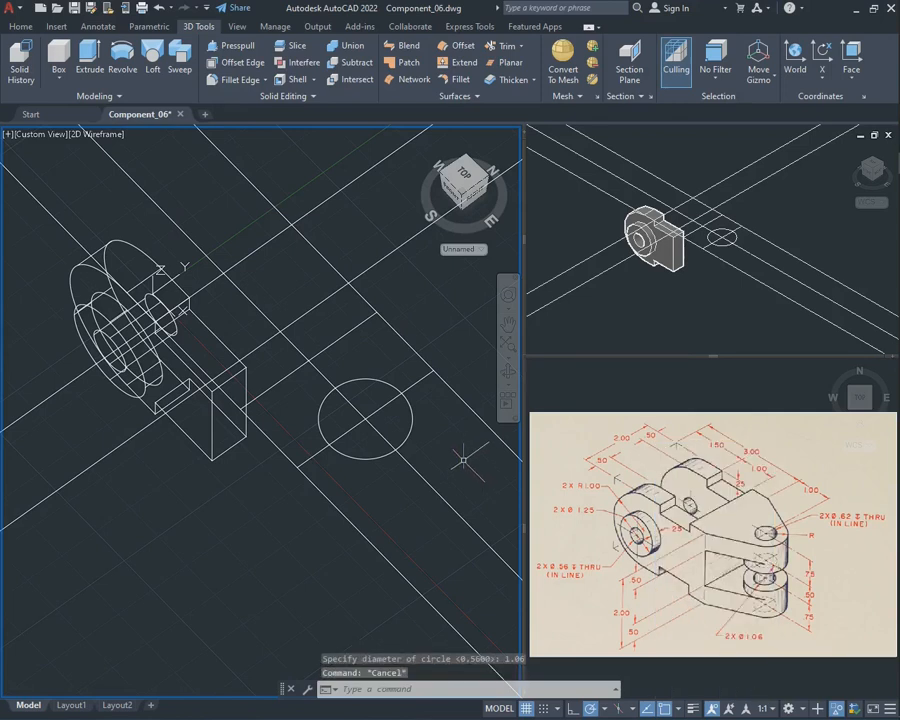
- Erase the segment through the circle's centre and draw a polyline tangent to the circle from each end of the remaining segment
left_click(414, 385)
key("Delete")
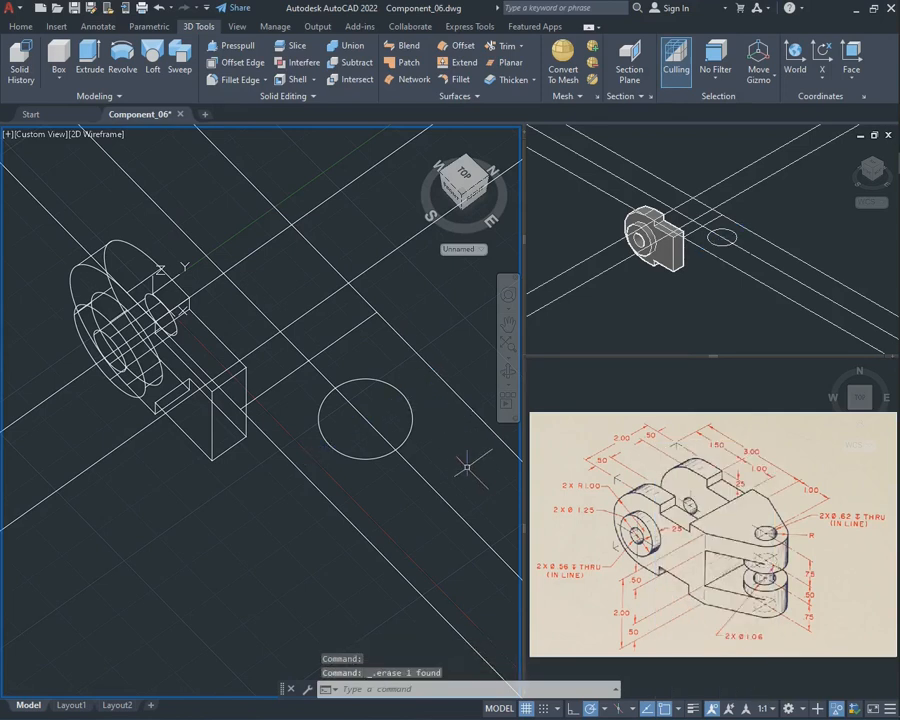
type("pline")
key("Return")
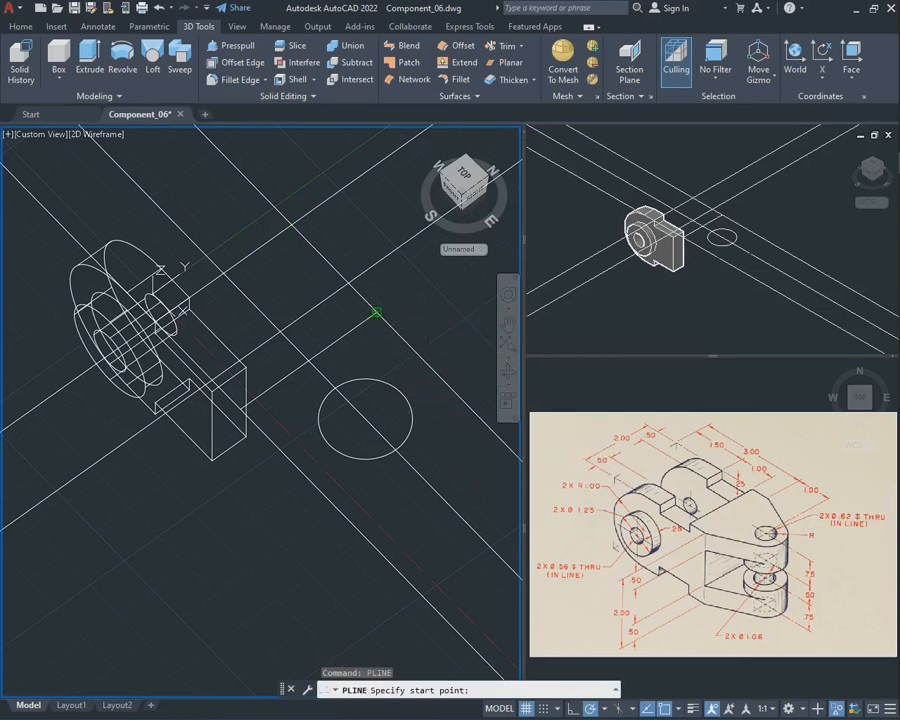
left_click(377, 313)
left_click(408, 400)
key("Return")
key("Return")
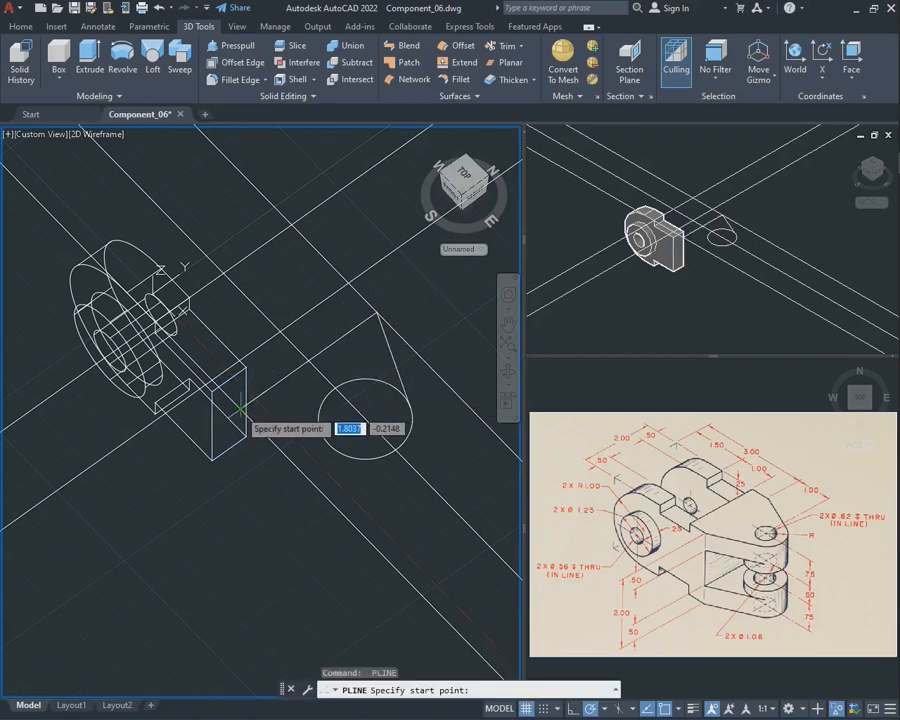
left_click(242, 409)
left_click(333, 440)
key("Escape")
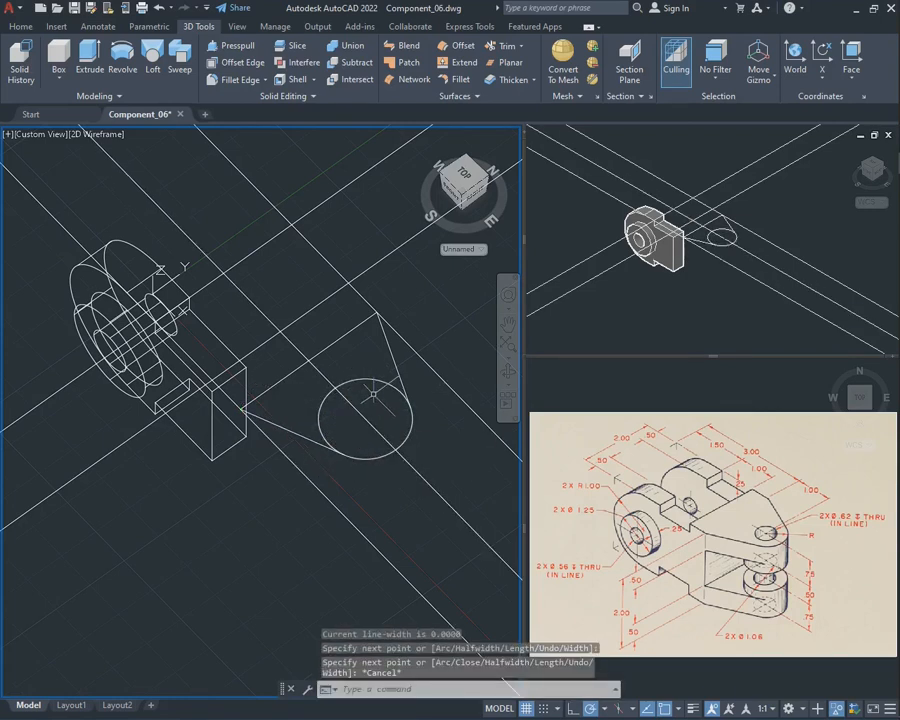
- Erase the X-direction construction line running through the middle of the circle
left_click(360, 414)
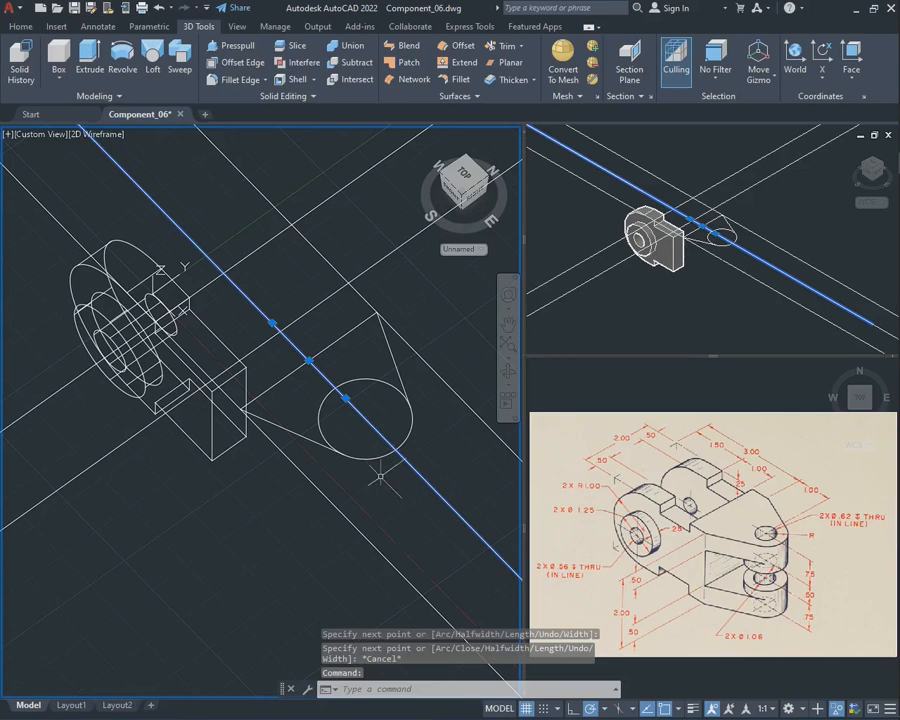
key("Delete")
type("circle")
key("Return")
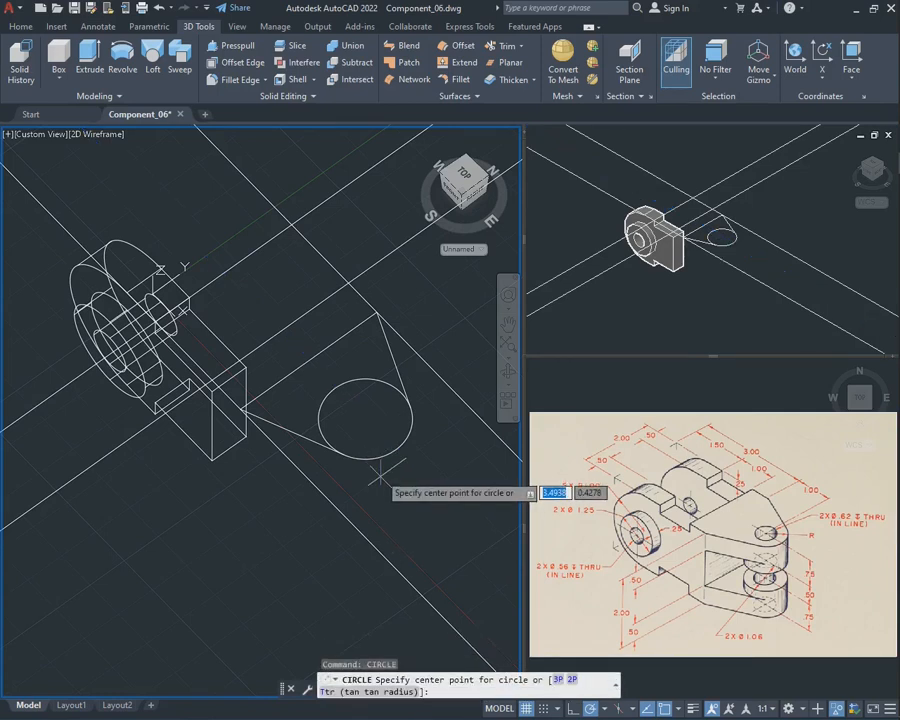
key("Escape")
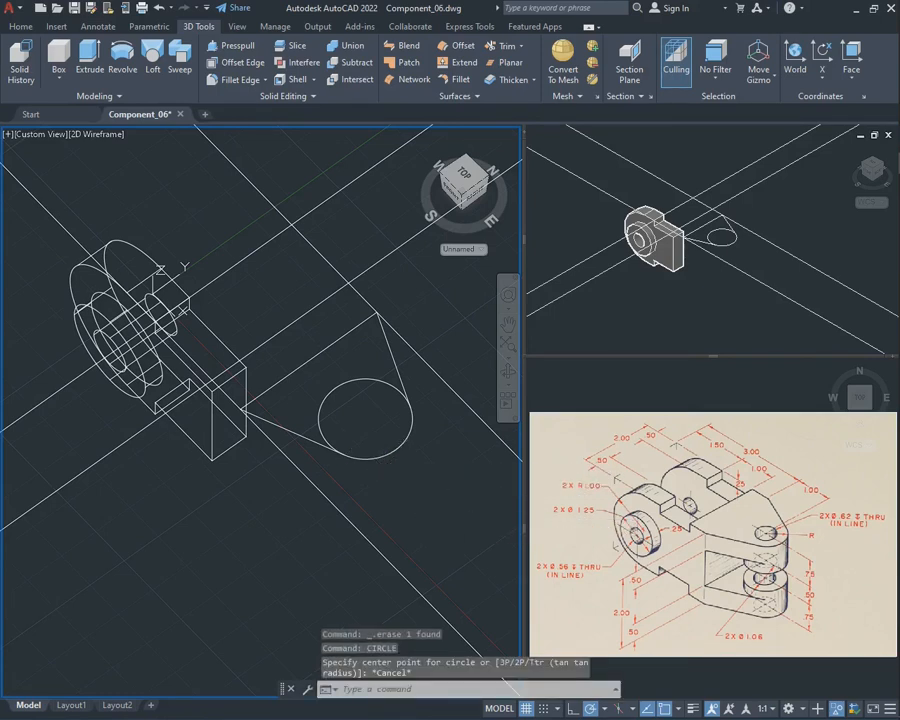
- Turn the Center object snap back on
left_click(659, 708)
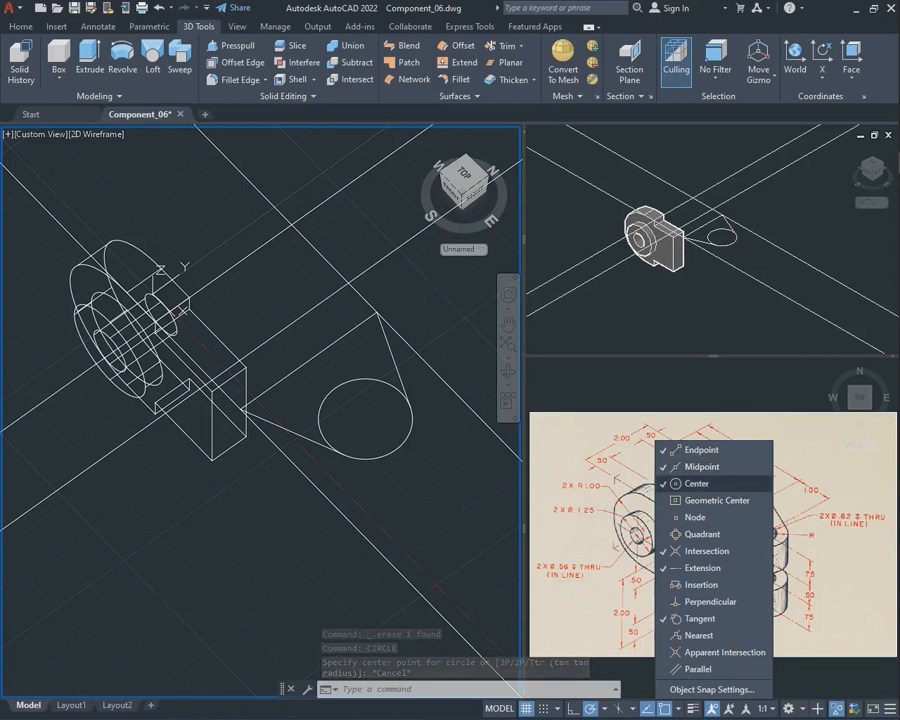
key("Escape")
key("Escape")
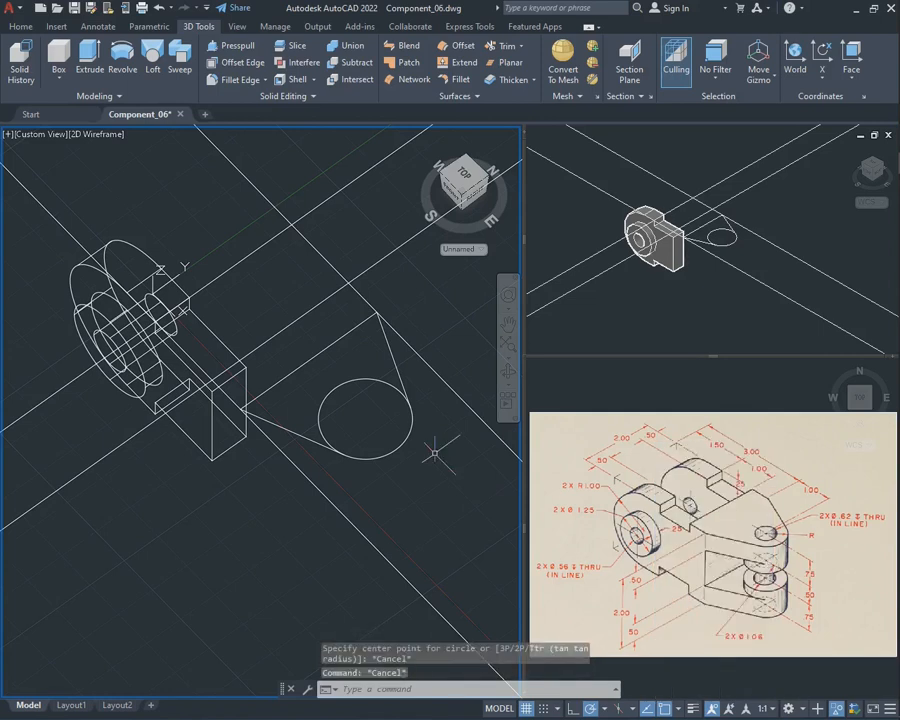
- Draw a circle of diameter 0.62 concentric with the 1.06 diameter circle
type("circle")
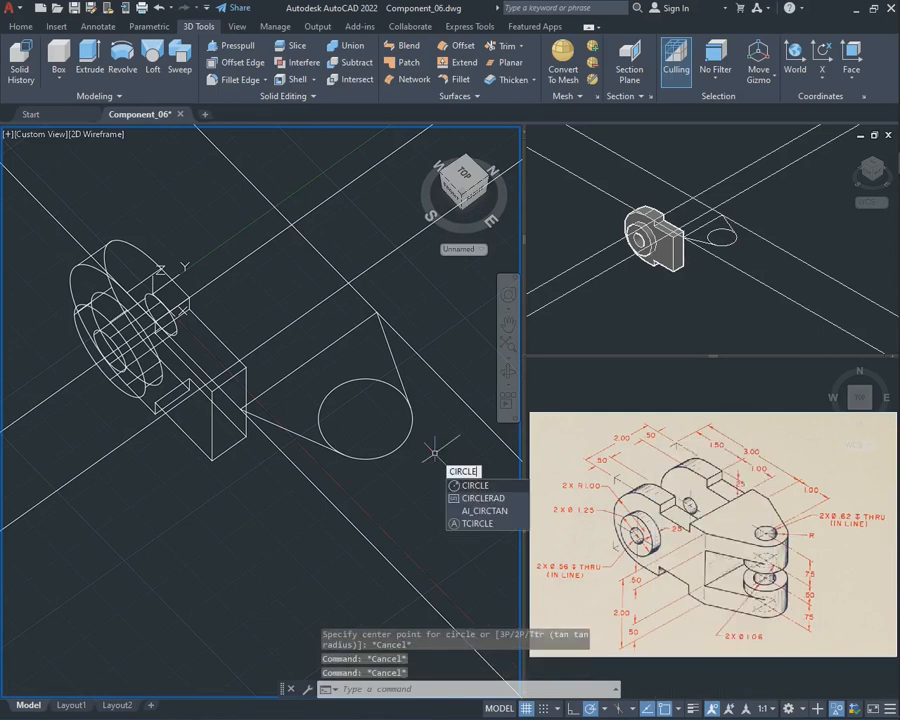
key("Return")
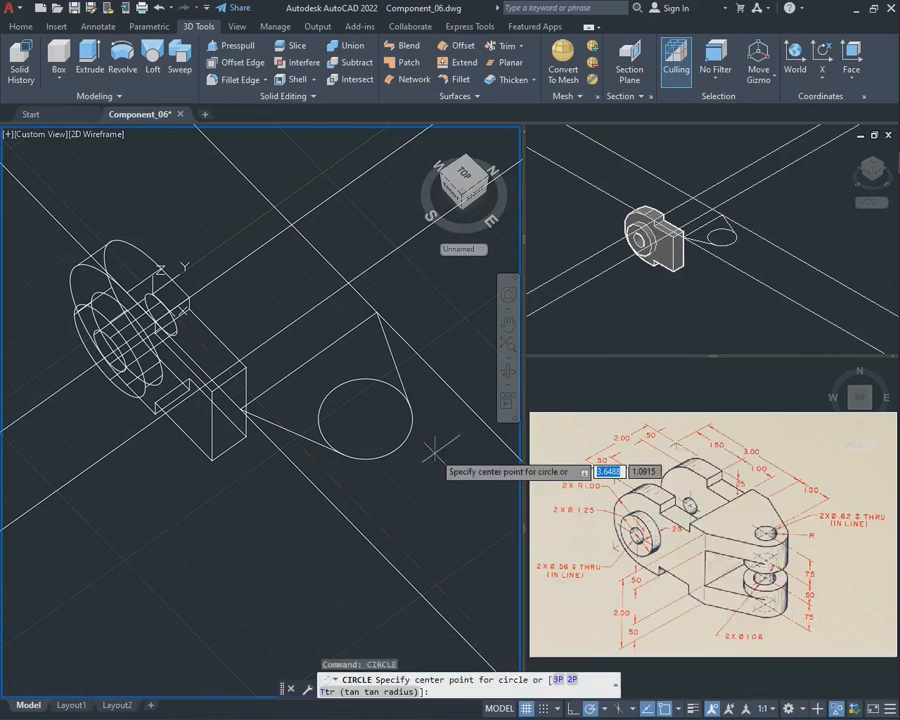
left_click(365, 418)
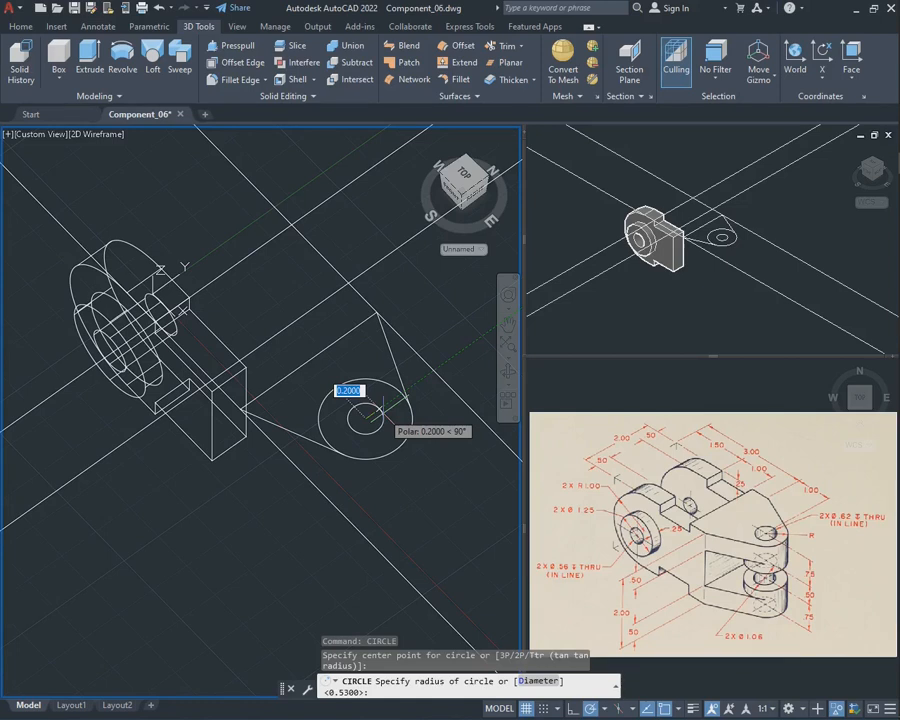
type("d")
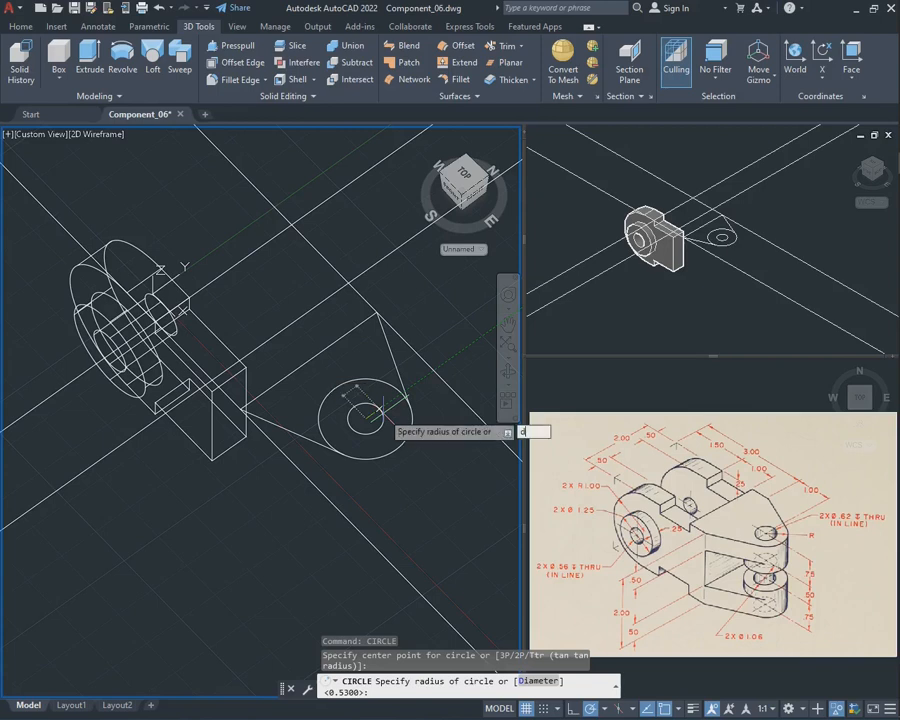
key("Return")
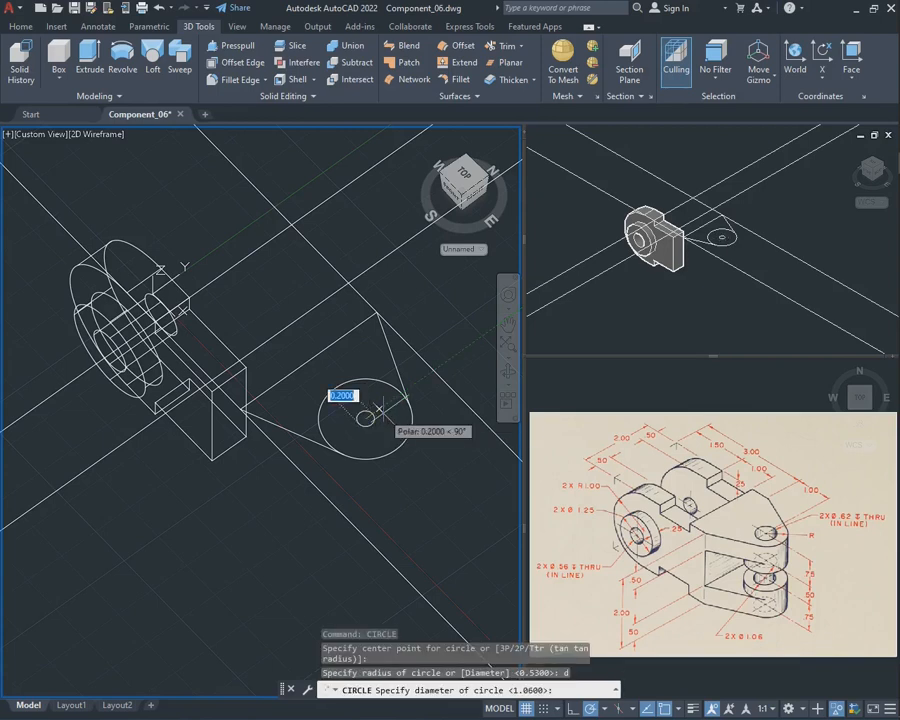
type("0.62")
key("Return")
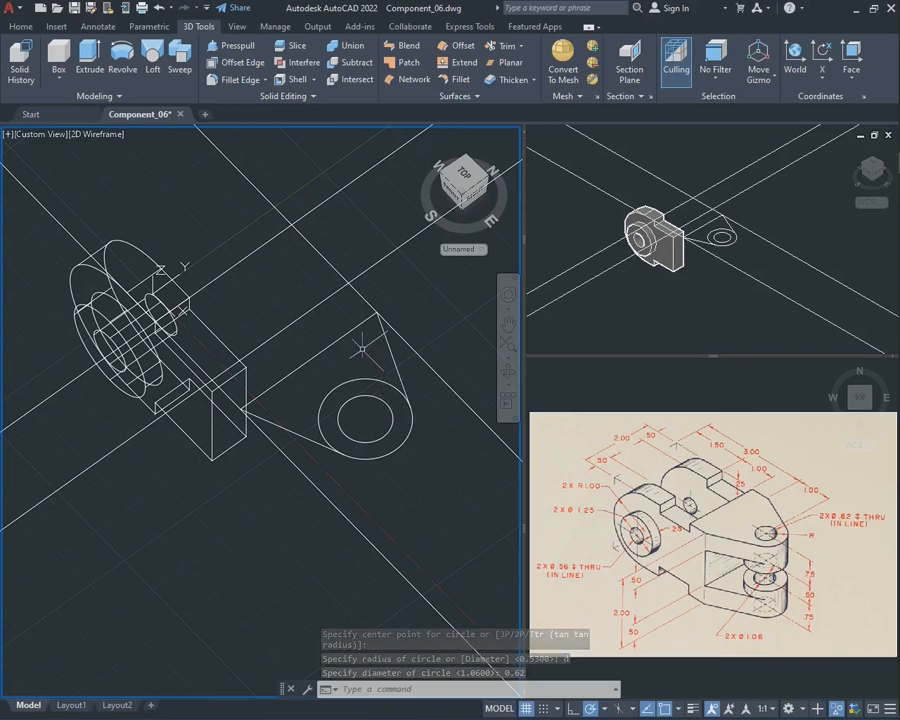
- Trim away the inner arc of the larger circle between the two tangent lines
type("trim")
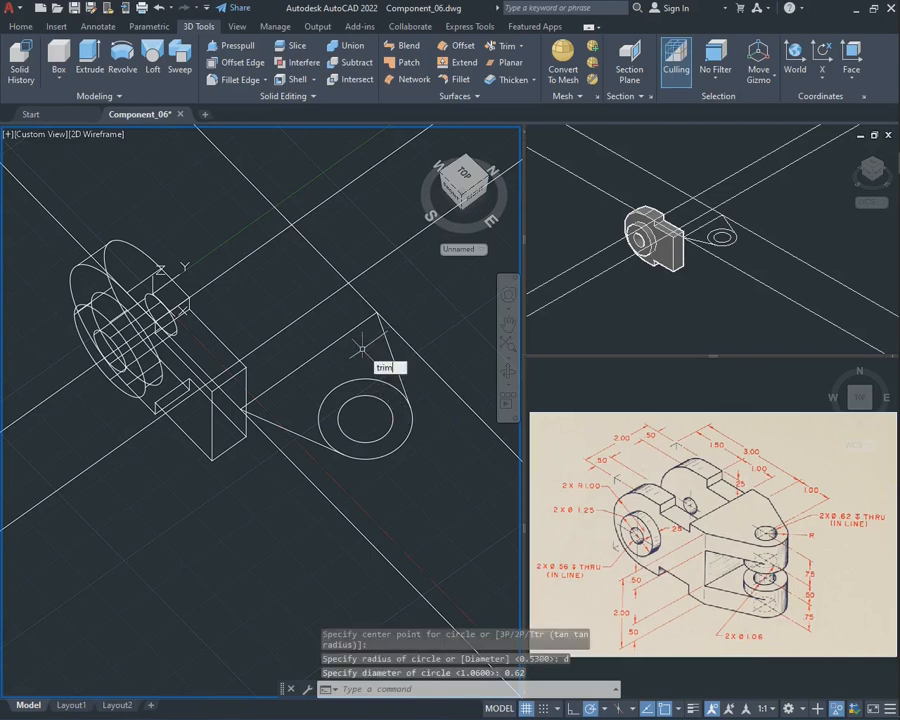
key("Return")
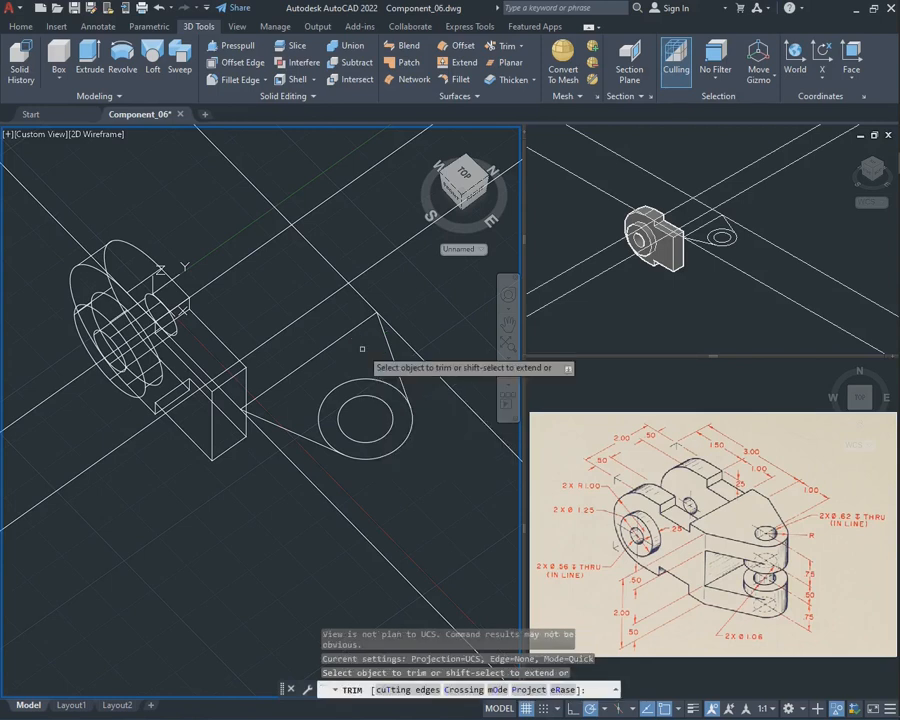
left_click(361, 374)
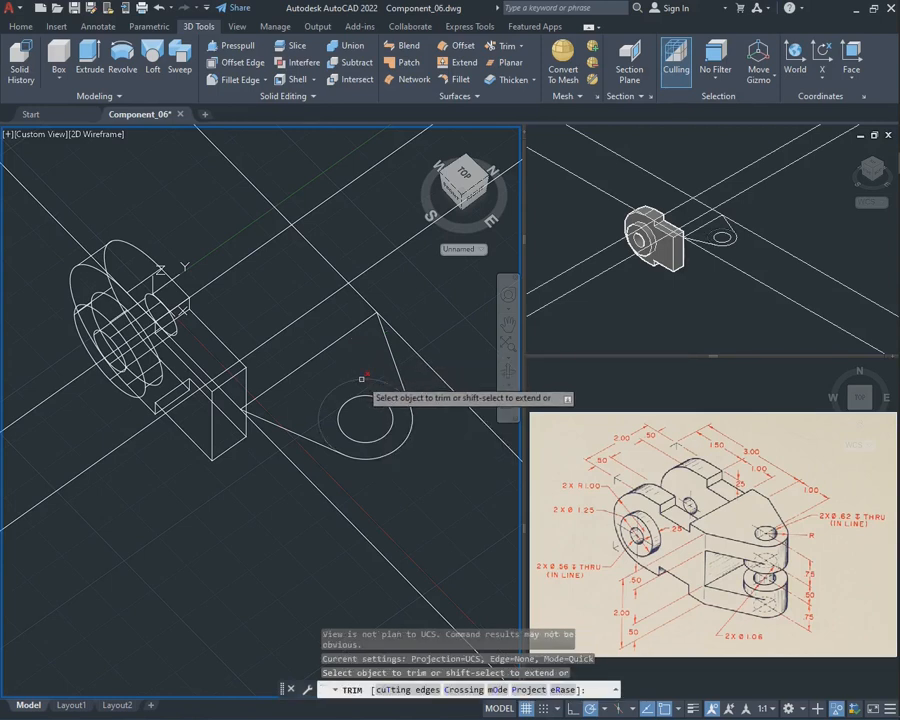
key("Escape")
- Erase the unused Y-direction construction line that passes across the lug, outside the tapered profile
left_click(353, 210)
left_click(319, 176)
key("Delete")
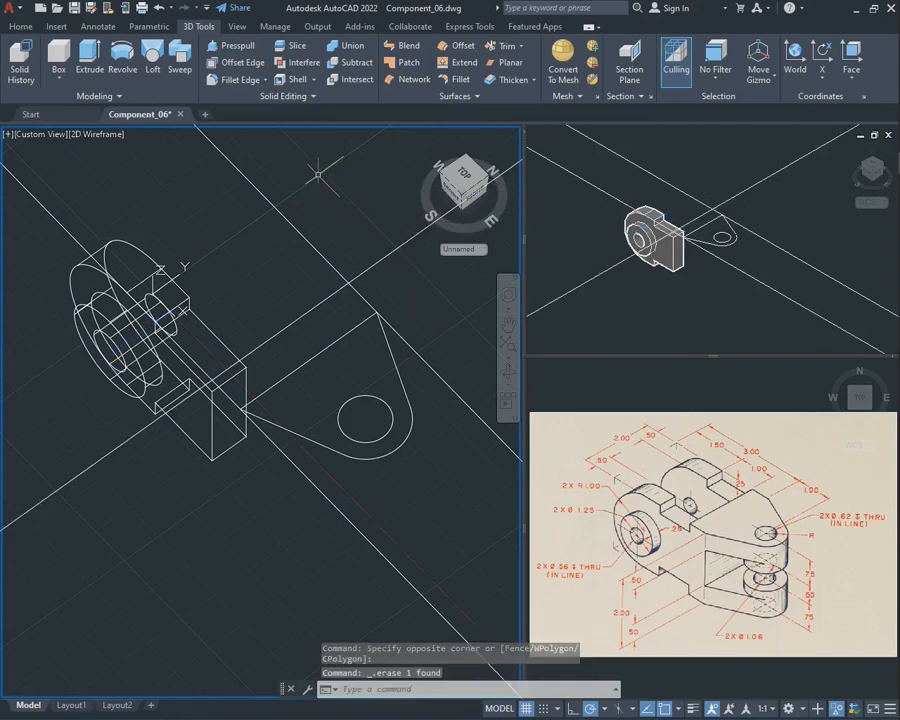
- Trim the excess ends of the remaining X- and Y-direction construction lines back to the corners of the tapered profile
type("trim")
key("Return")
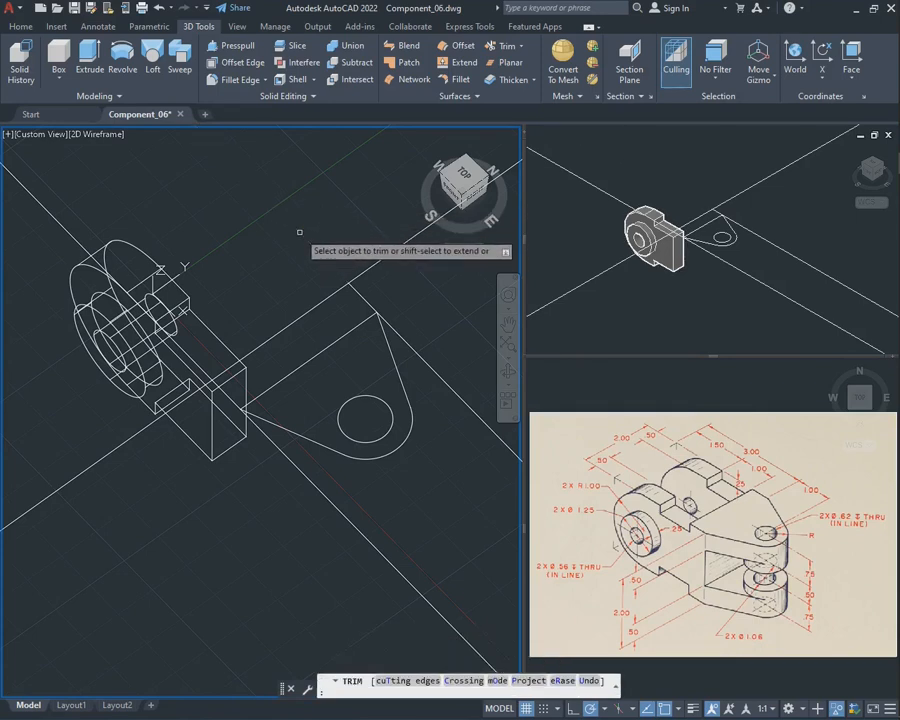
left_click(58, 219)
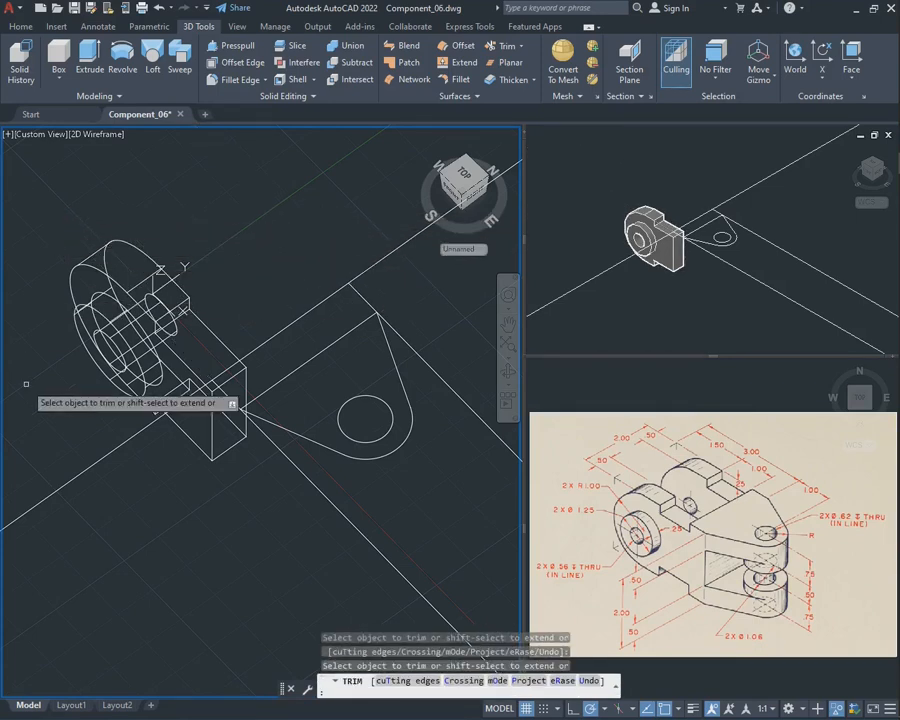
left_click(84, 451)
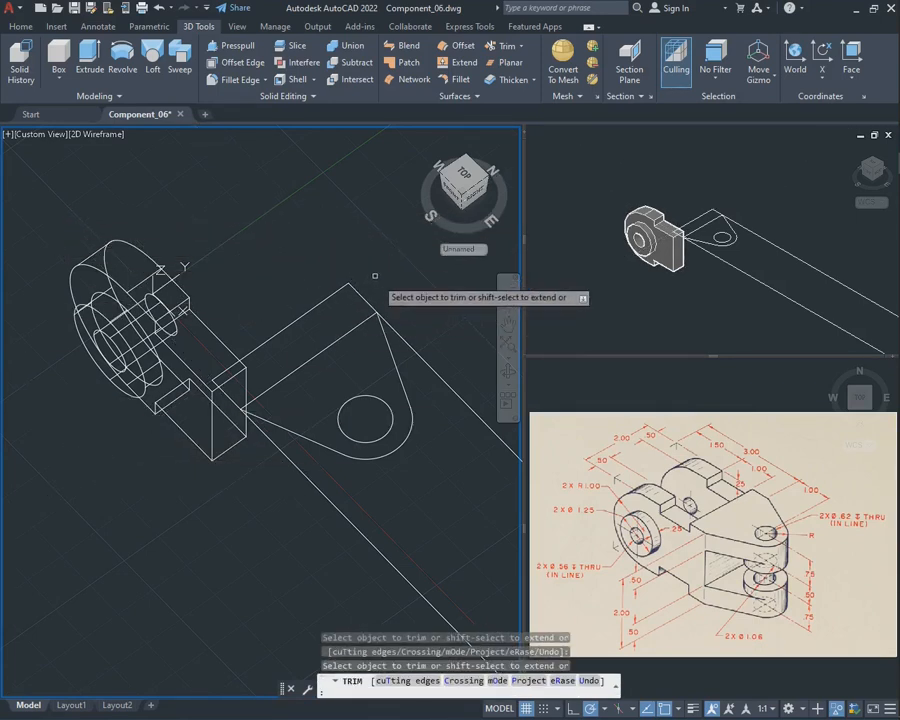
left_click_drag(432, 374, 432, 362)
left_click(337, 511)
key("Escape")
- Erase the segment inside the profile that joins the start points of the two tangent lines
left_click(328, 370)
left_click(310, 344)
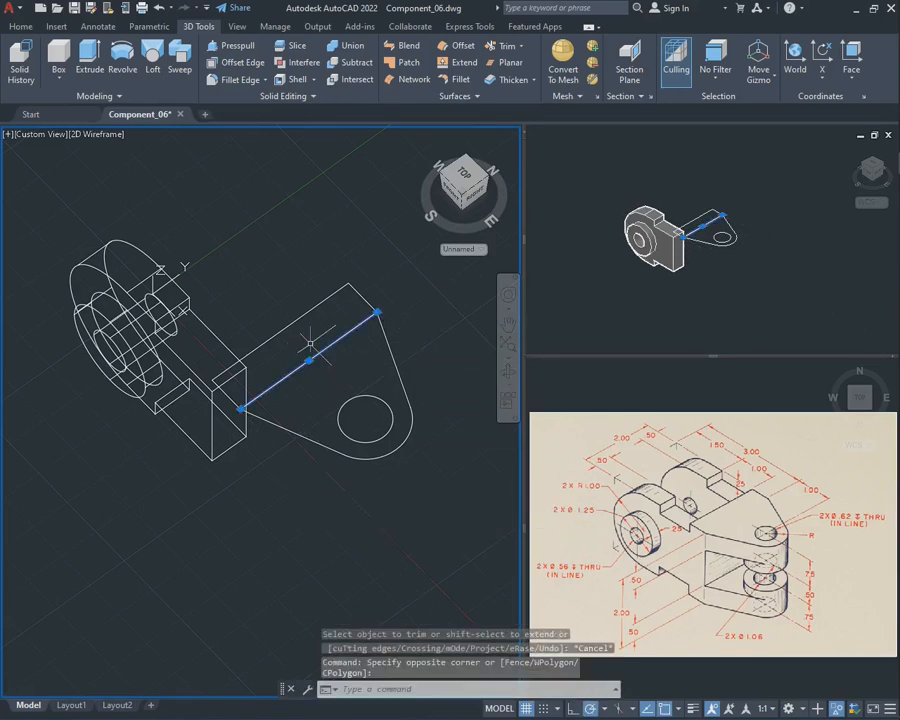
key("Delete")
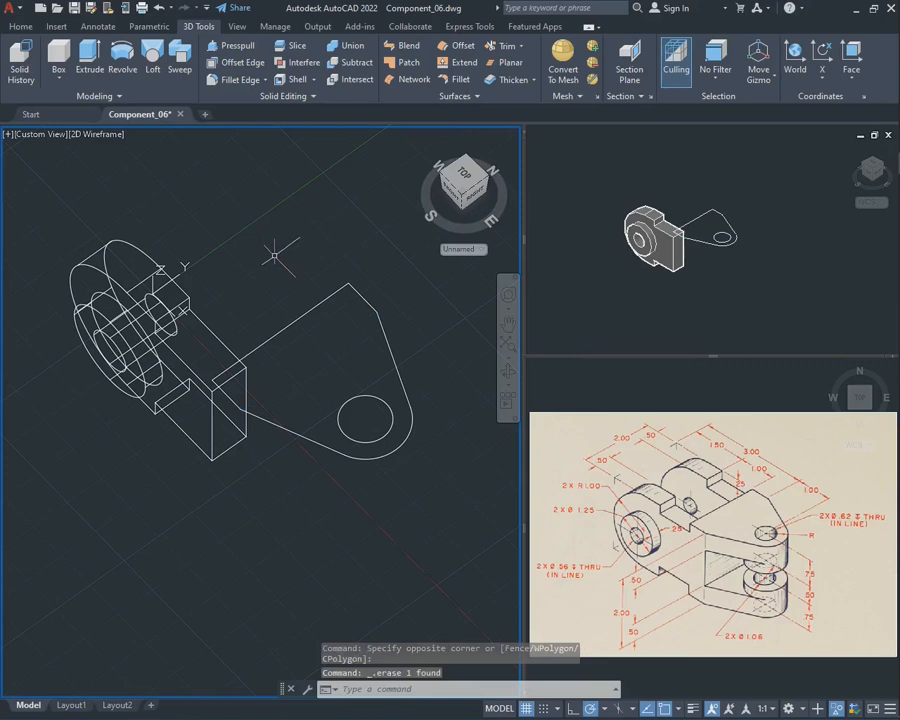
- Presspull the tapered profile, leaving out its circular hole, downward by 2 to form a solid body
scroll(359, 306, "down", 2)
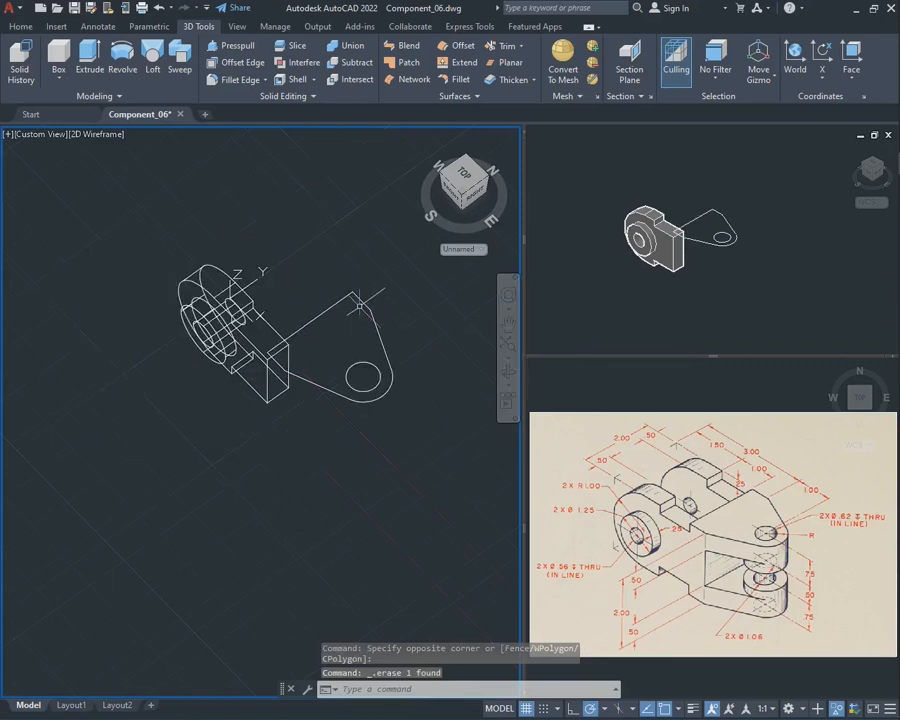
scroll(334, 295, "up", 2)
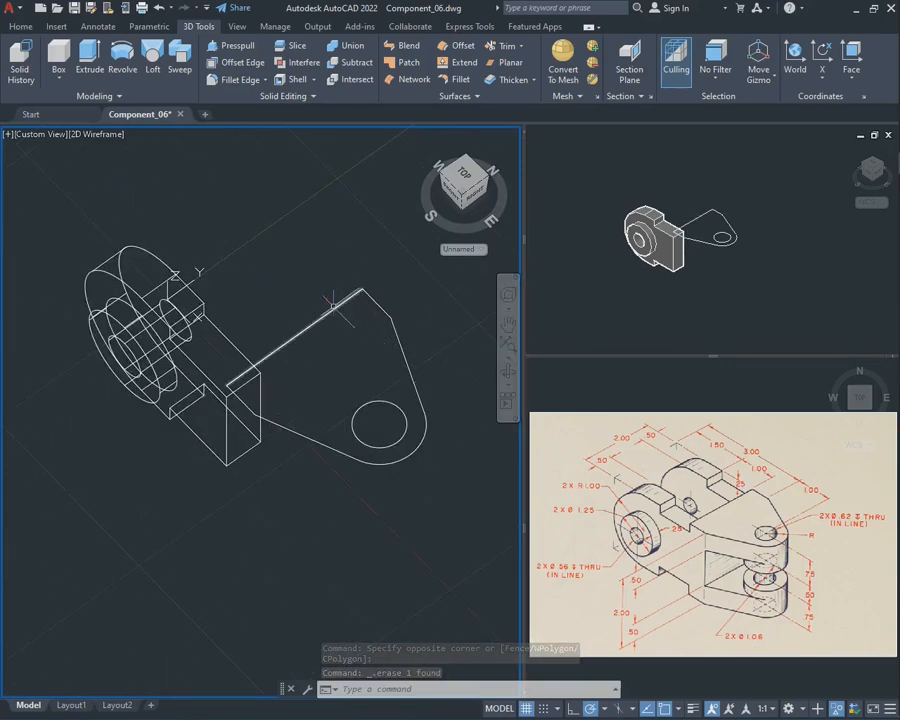
middle_click_drag(333, 300, 255, 295, "shift")
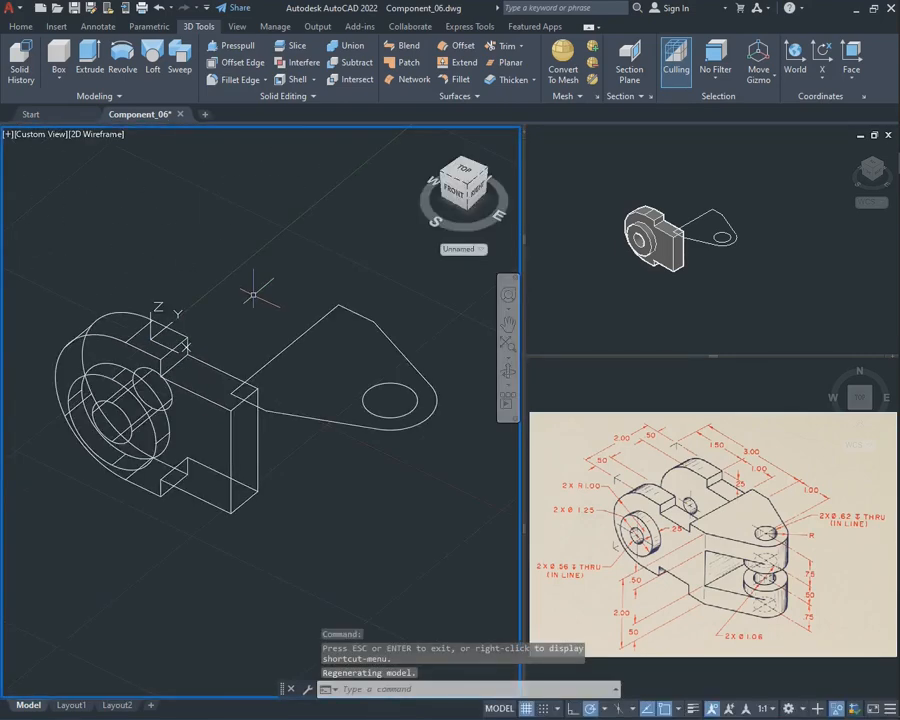
type("PRE")
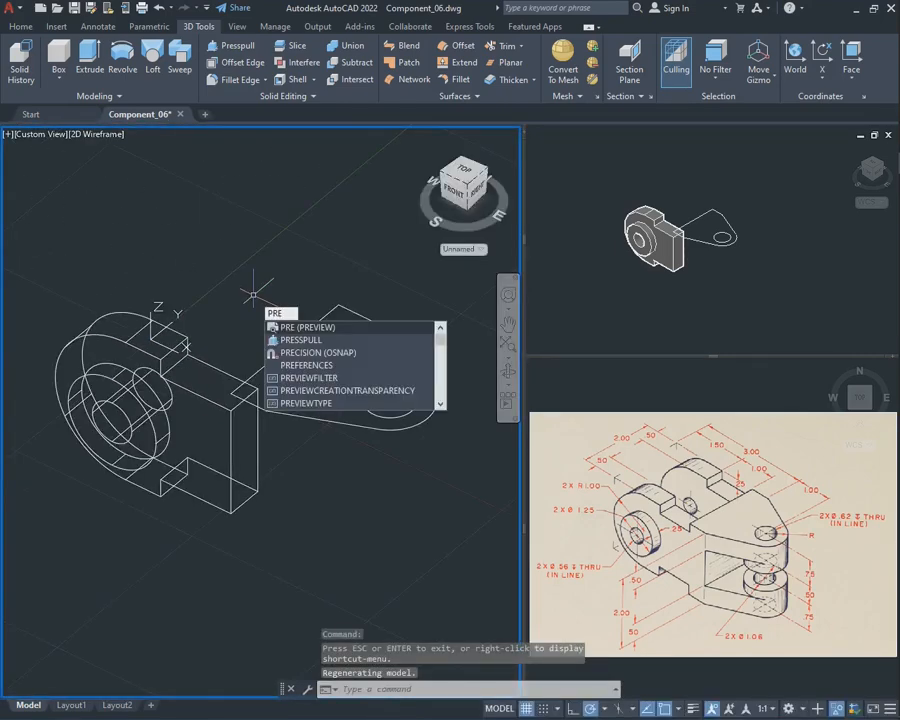
key("Down")
key("Return")
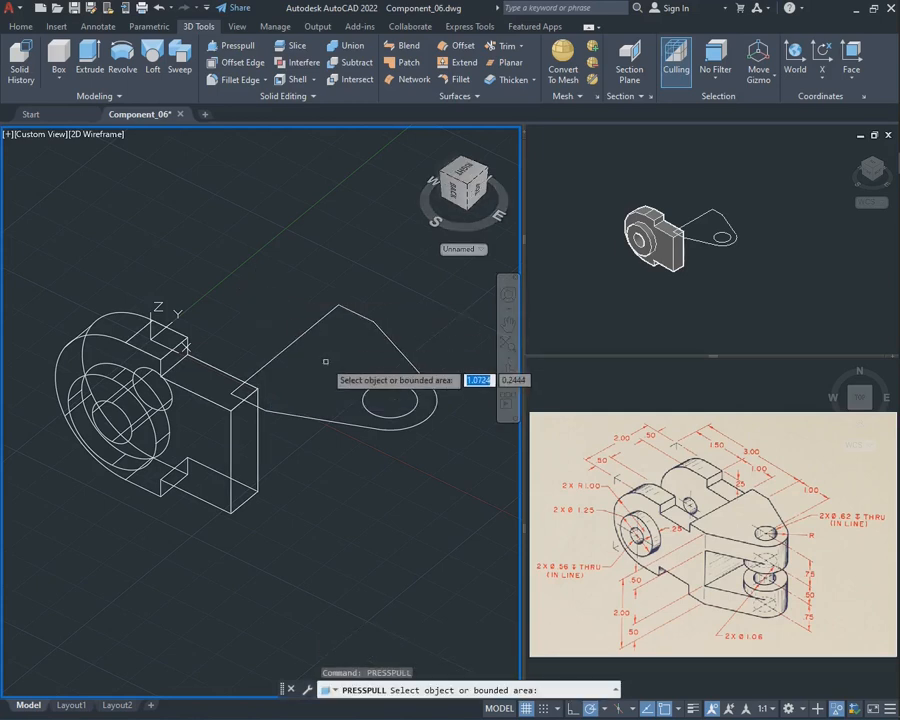
left_click(311, 345)
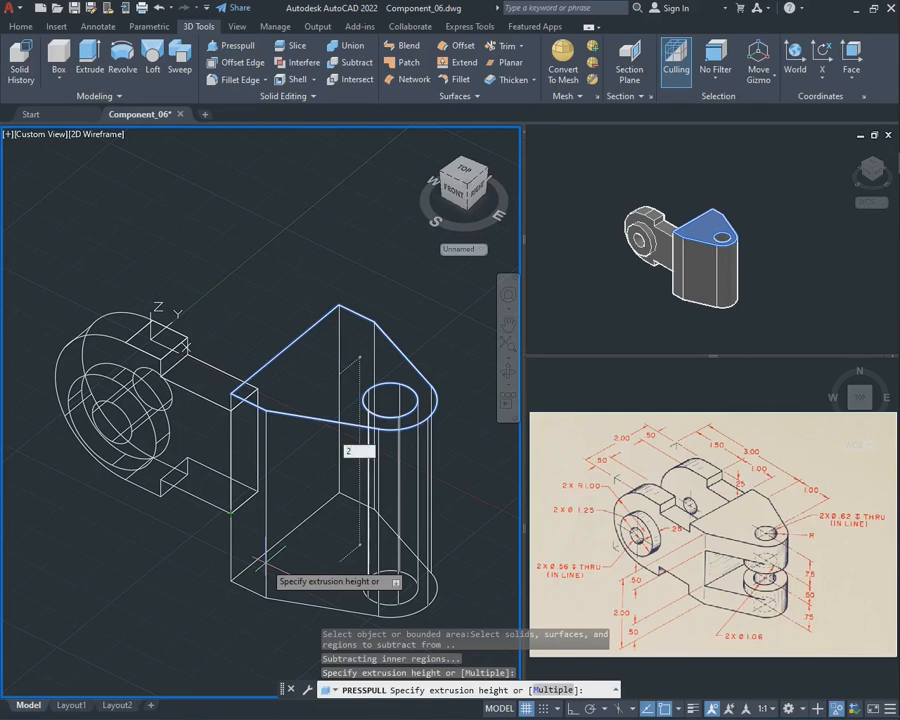
key("Return")
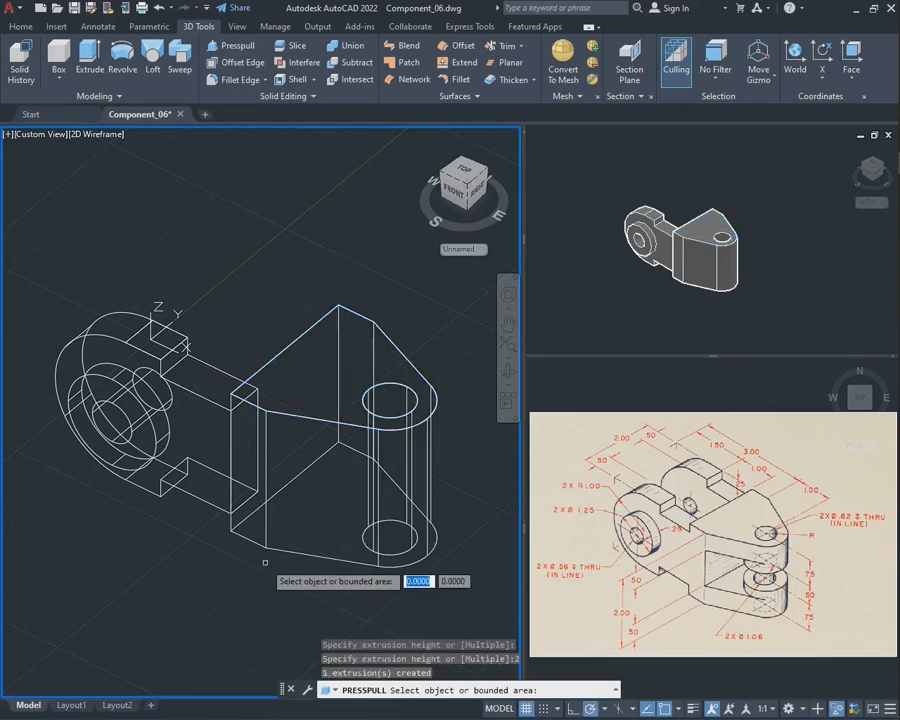
- End the object isolation to bring back the hidden second lug
right_click(295, 286)
mouse_move(420, 346)
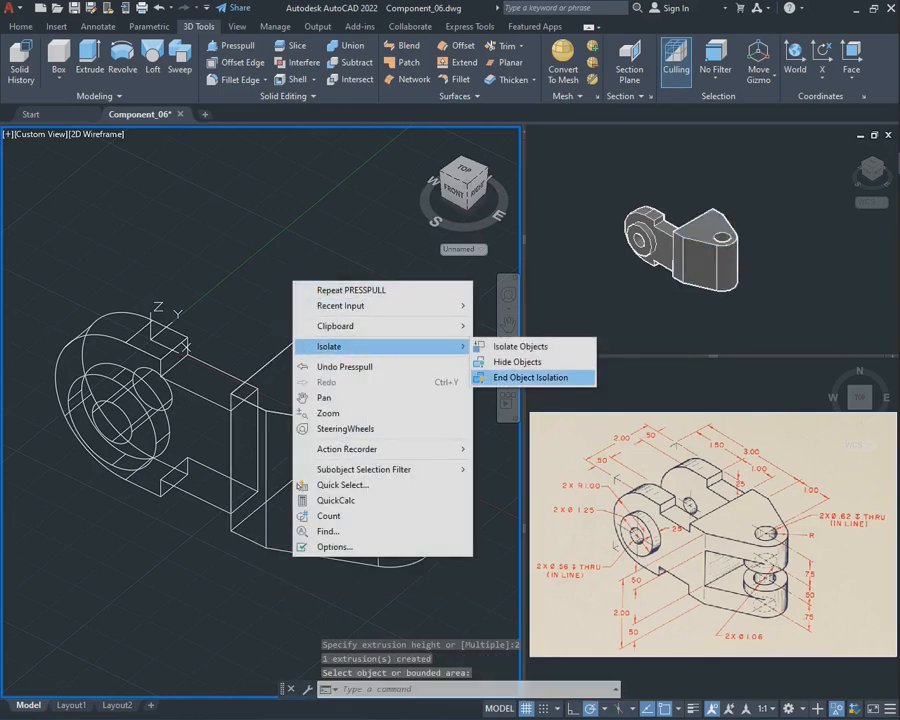
left_click(525, 377)
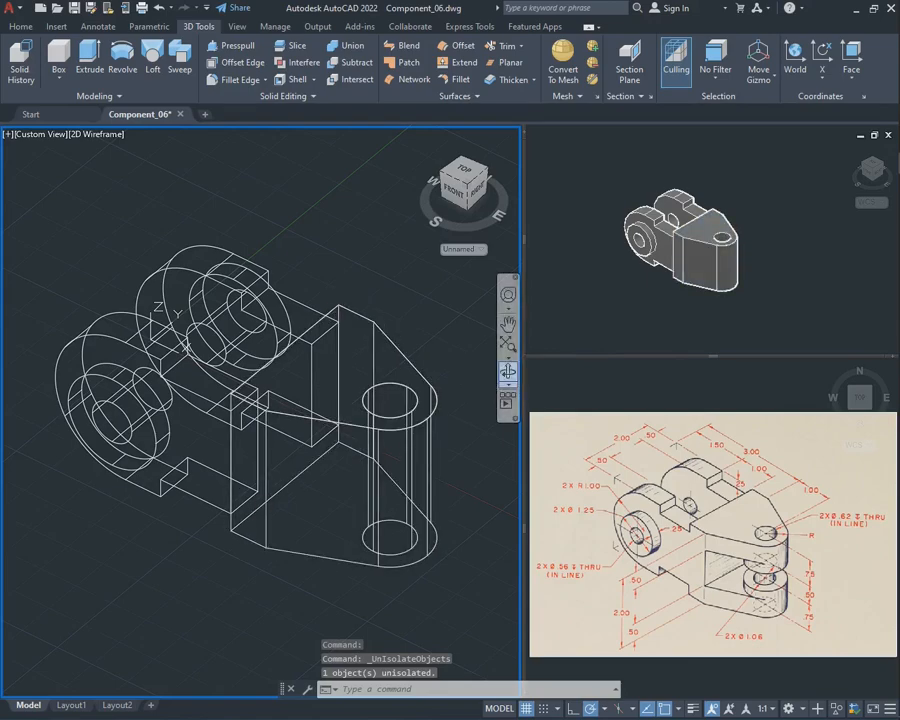
- Reset the UCS to World, and align it with the tapered body's narrow flat side face beside the front lug
left_click(508, 372)
mouse_move(400, 380)
left_mouse_down()
mouse_move(330, 420)
mouse_move(260, 380)
mouse_move(410, 405)
mouse_move(405, 350)
mouse_move(410, 405)
mouse_move(350, 385)
mouse_move(395, 380)
left_mouse_up()
left_click_drag(316, 384, 340, 355)
key("Escape")
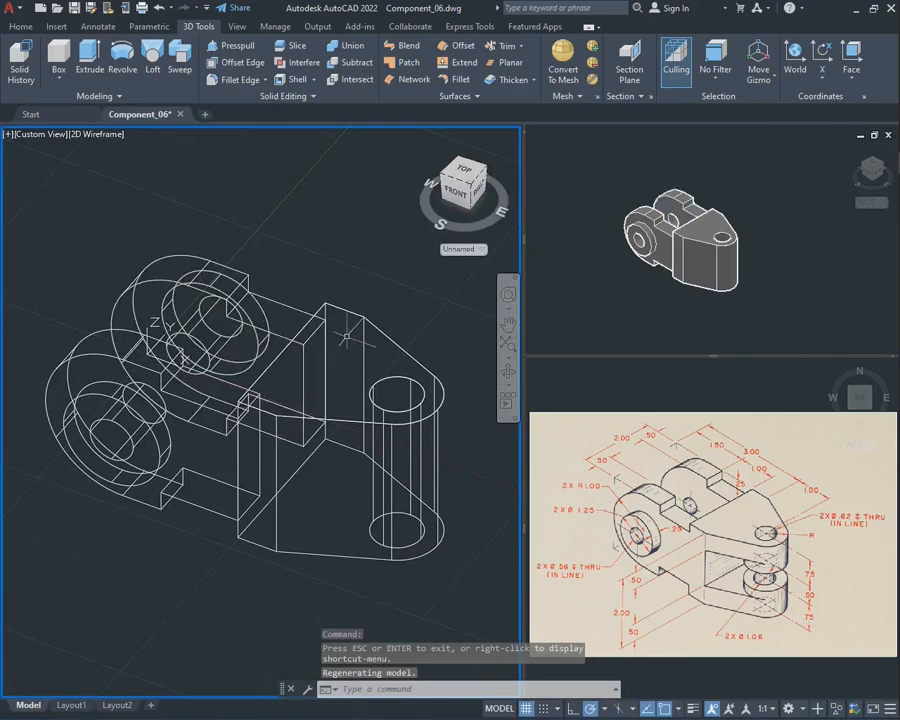
scroll(325, 330, "down", 3)
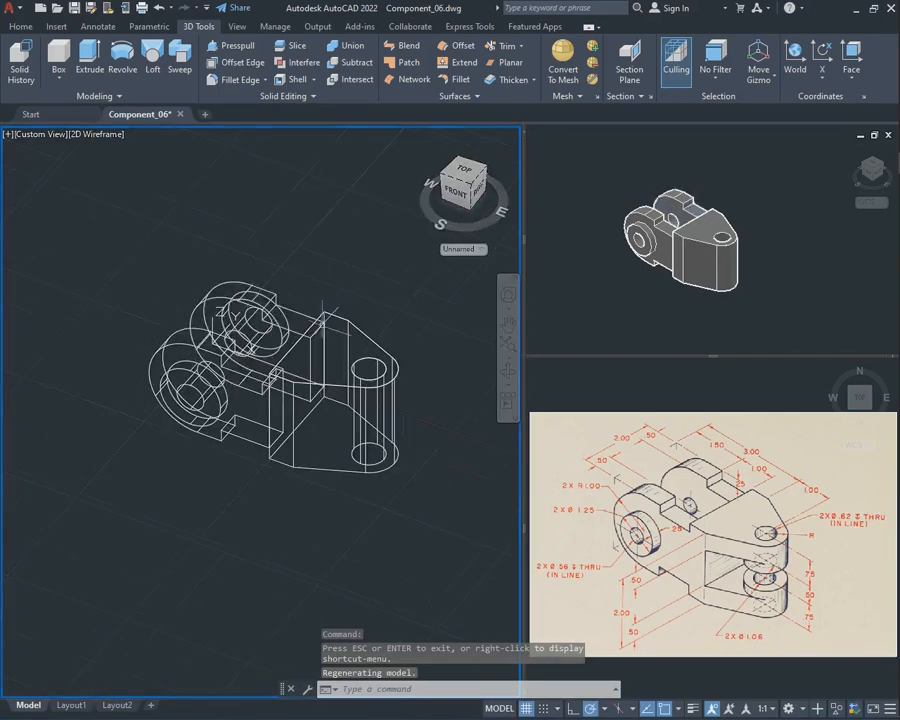
left_click(508, 372)
left_click_drag(300, 420, 262, 404)
key("Escape")
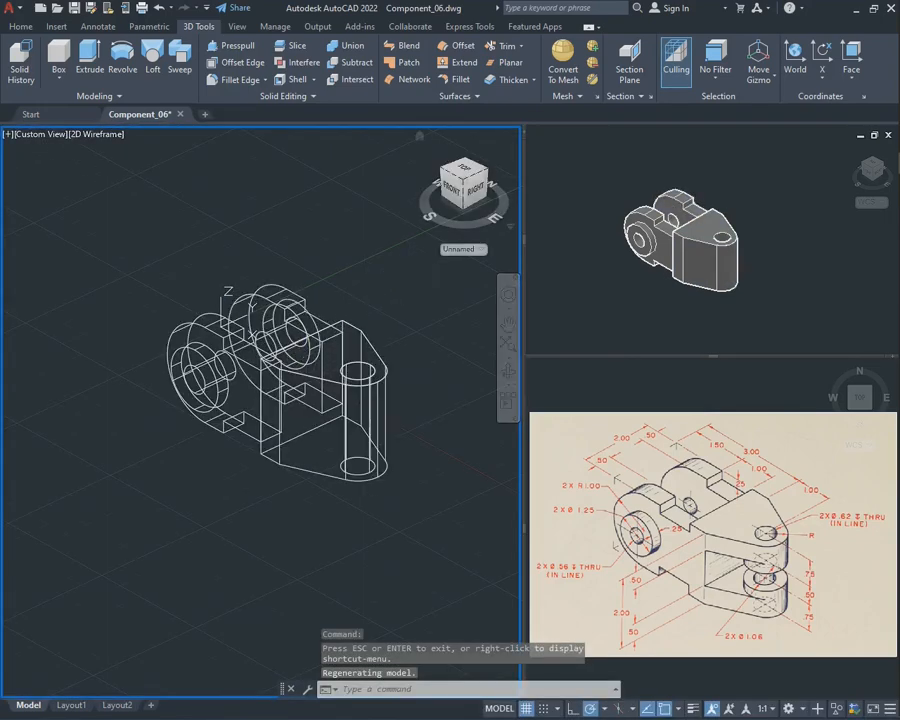
left_click(795, 58)
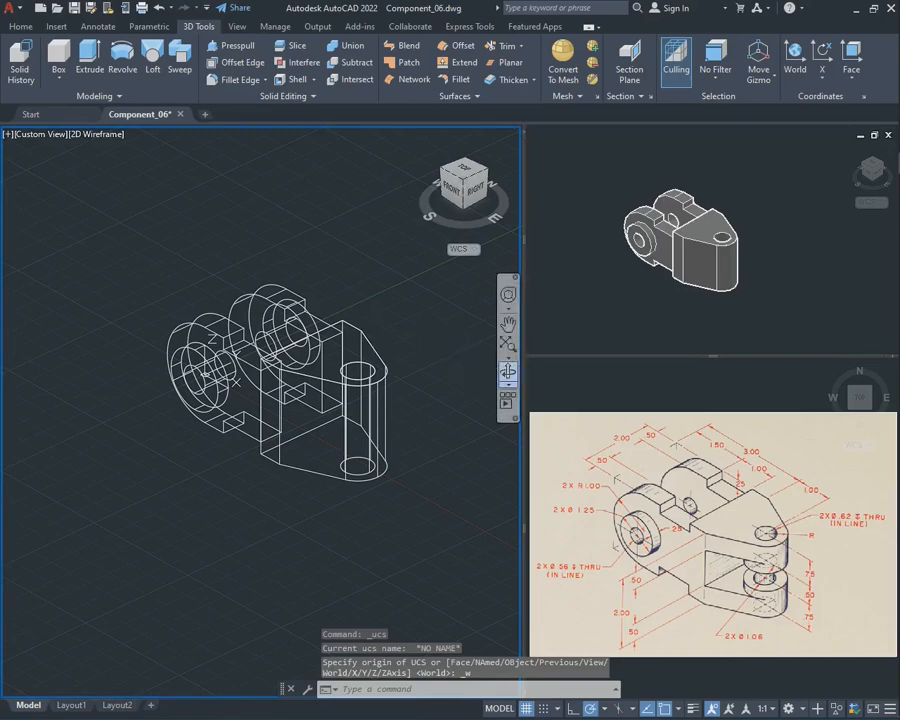
left_click(508, 372)
left_click_drag(300, 400, 278, 380)
scroll(326, 398, "up", 2)
middle_click_drag(311, 377, 315, 382, "shift")
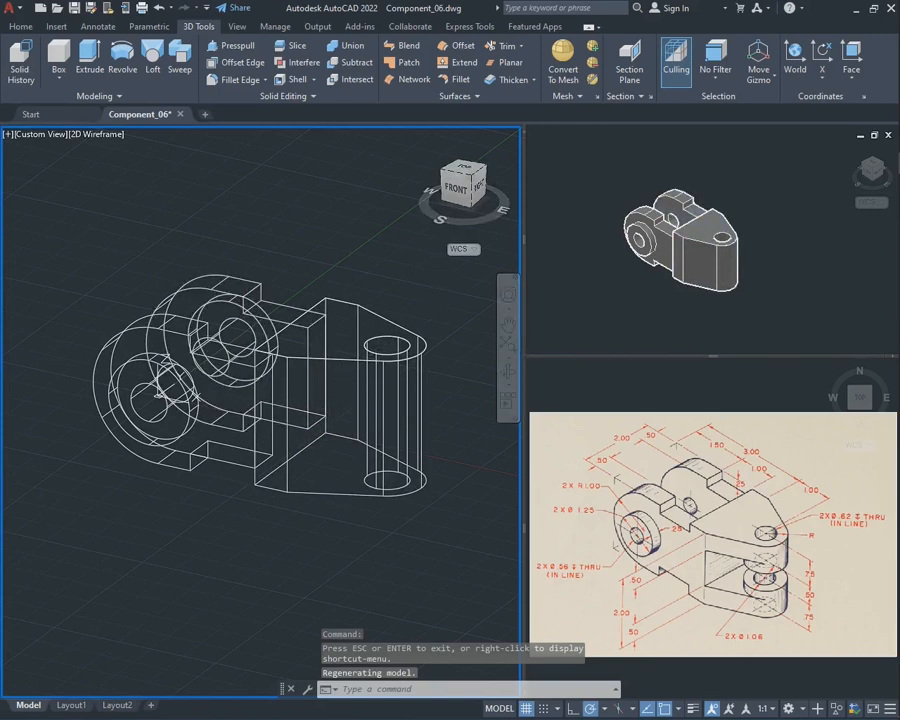
left_click(852, 52)
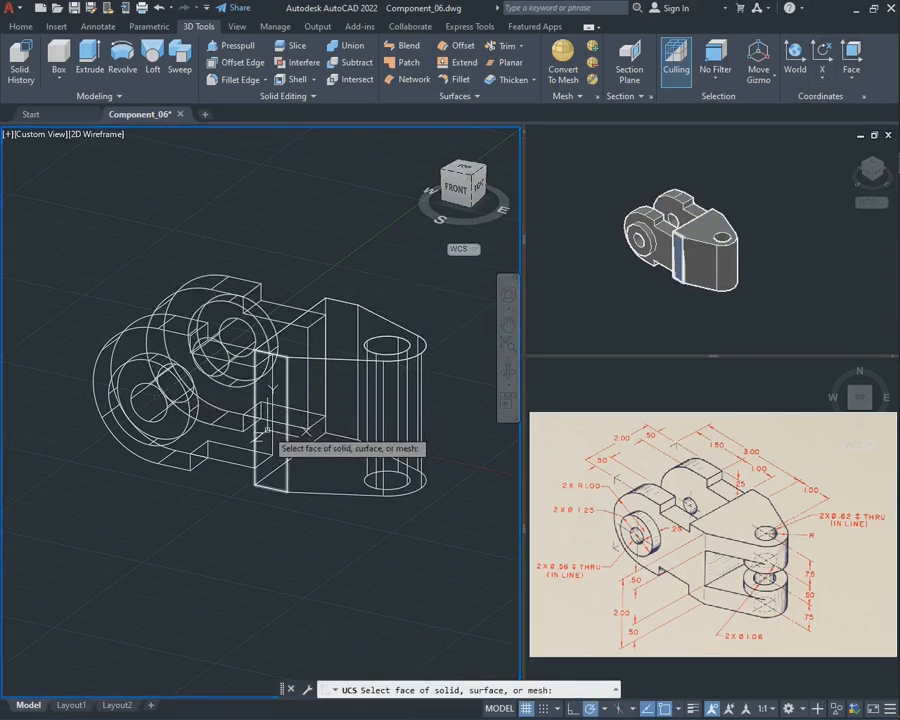
left_click(268, 430)
key("Return")
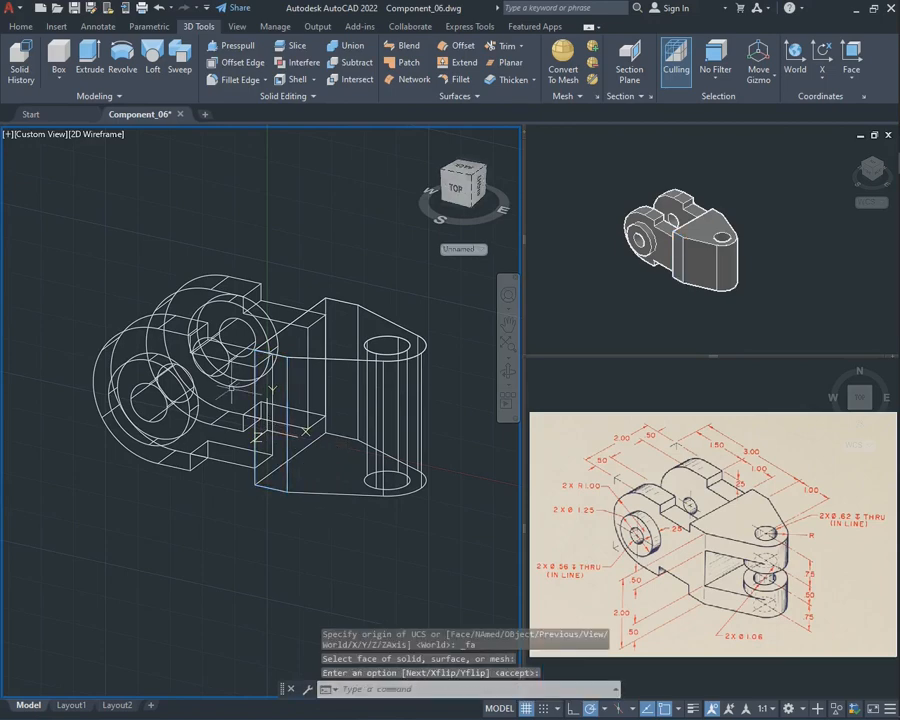
- Look square onto the UCS plane and rotate the view so the X axis runs horizontally, with nothing selected
left_click(472, 320)
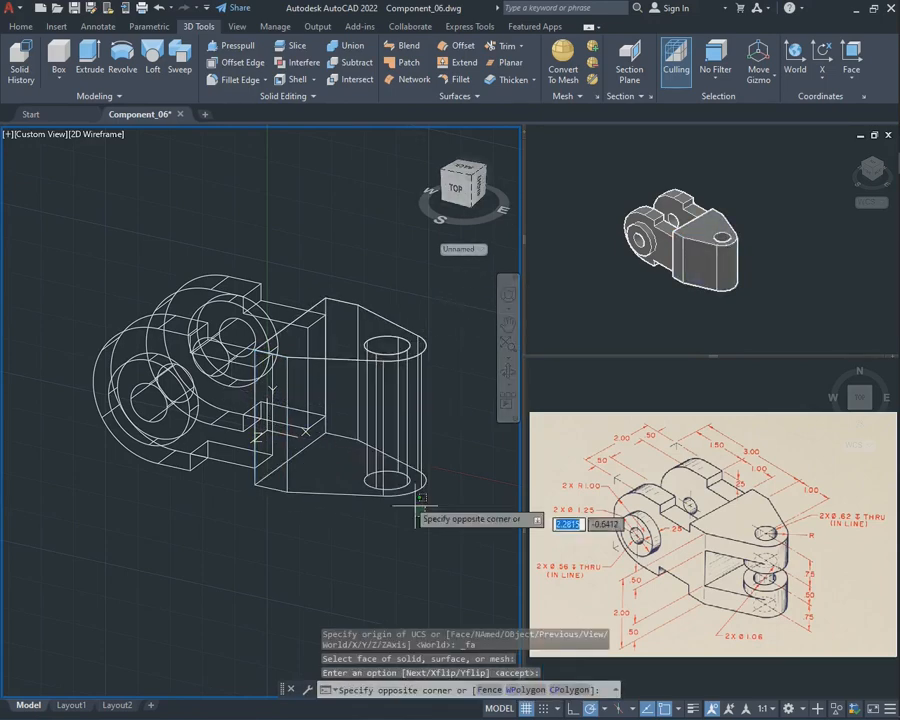
left_click(455, 188)
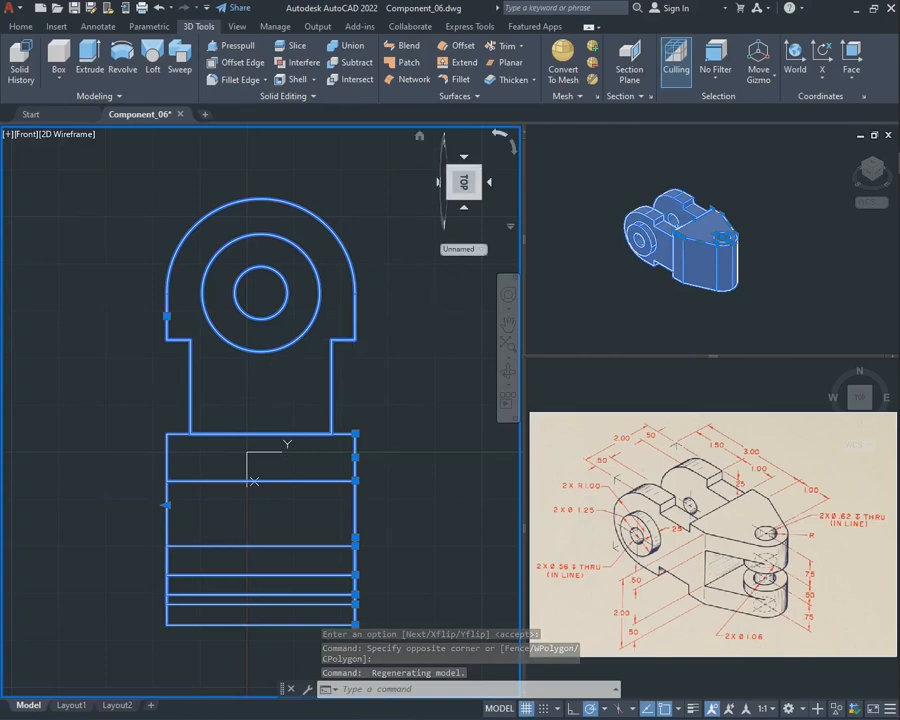
left_click(499, 134)
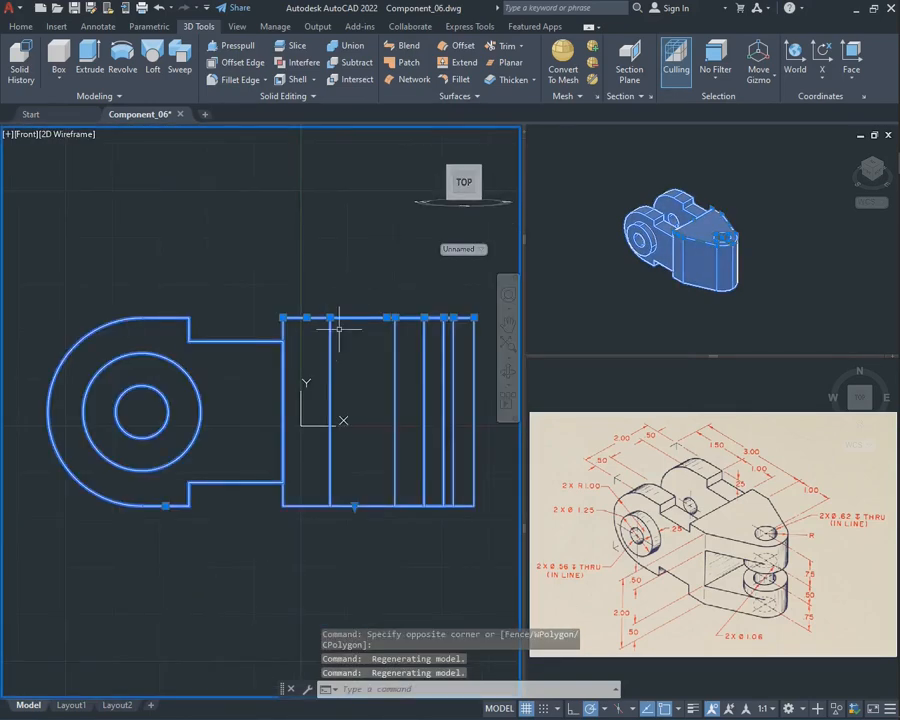
key("Escape")
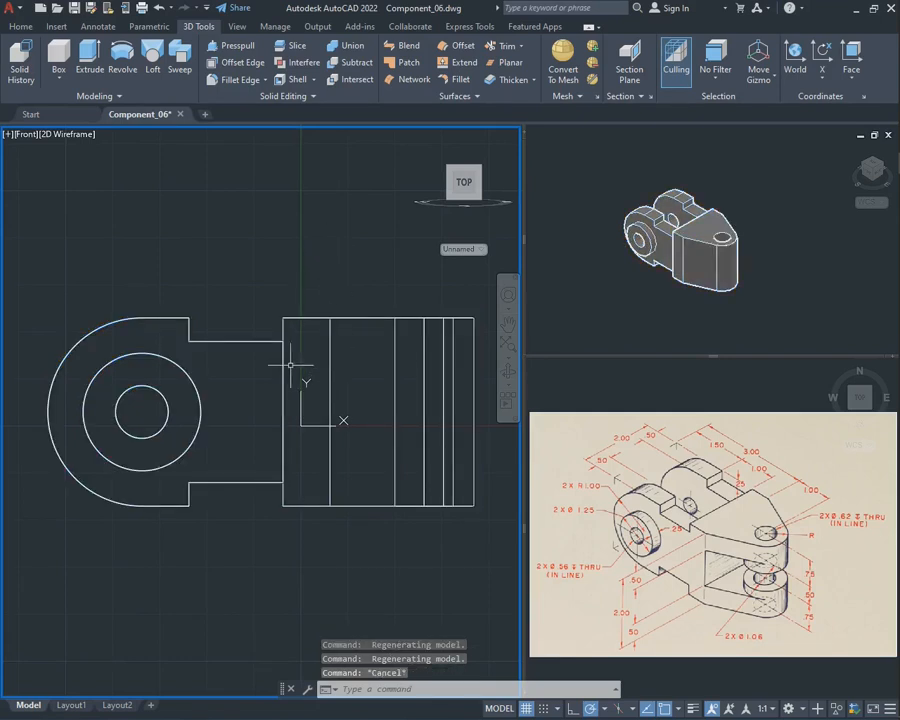
- Draw a horizontal construction line through the midpoint of the body's vertical edge that meets the lug
type("xline")
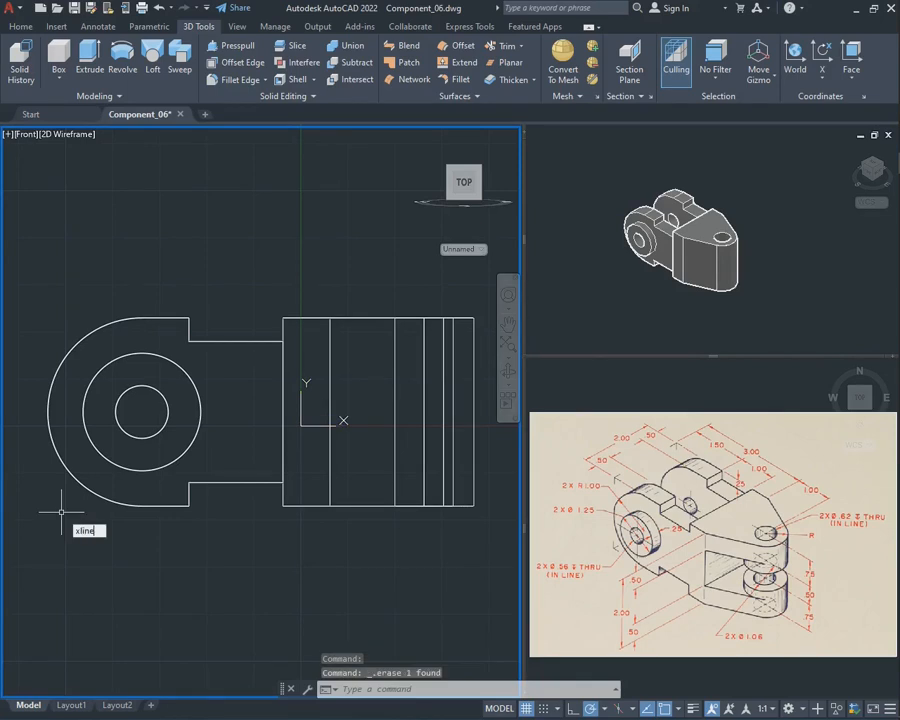
key("Return")
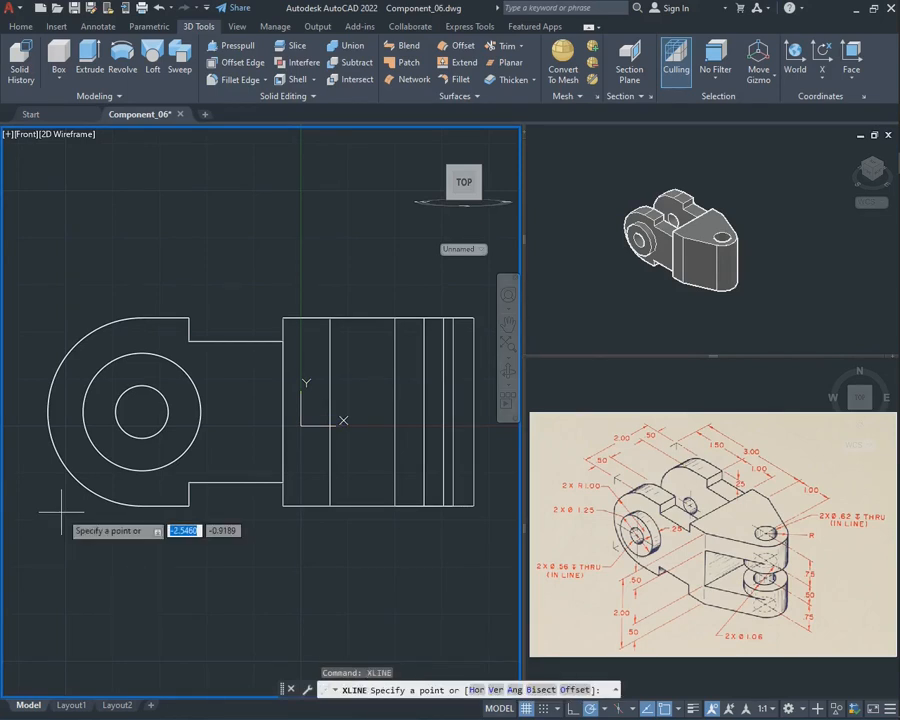
left_click(283, 410)
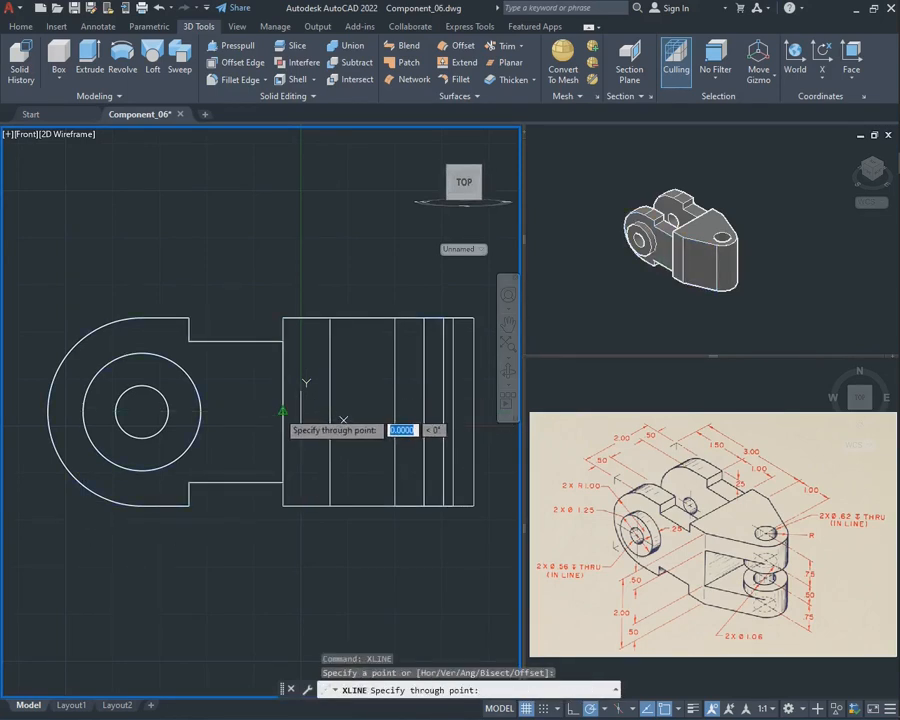
left_click(231, 410)
key("Escape")
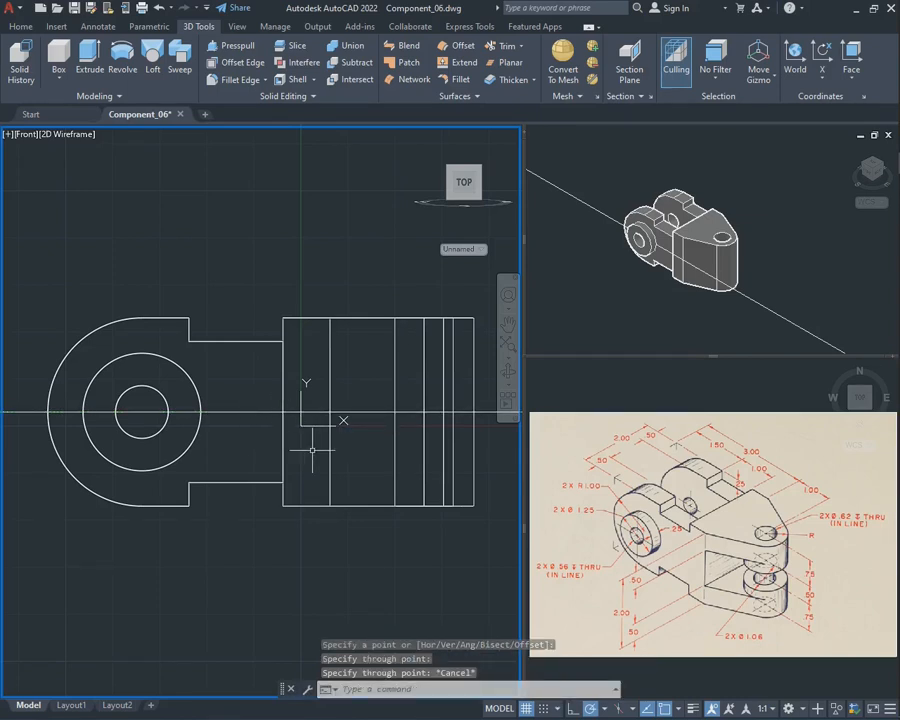
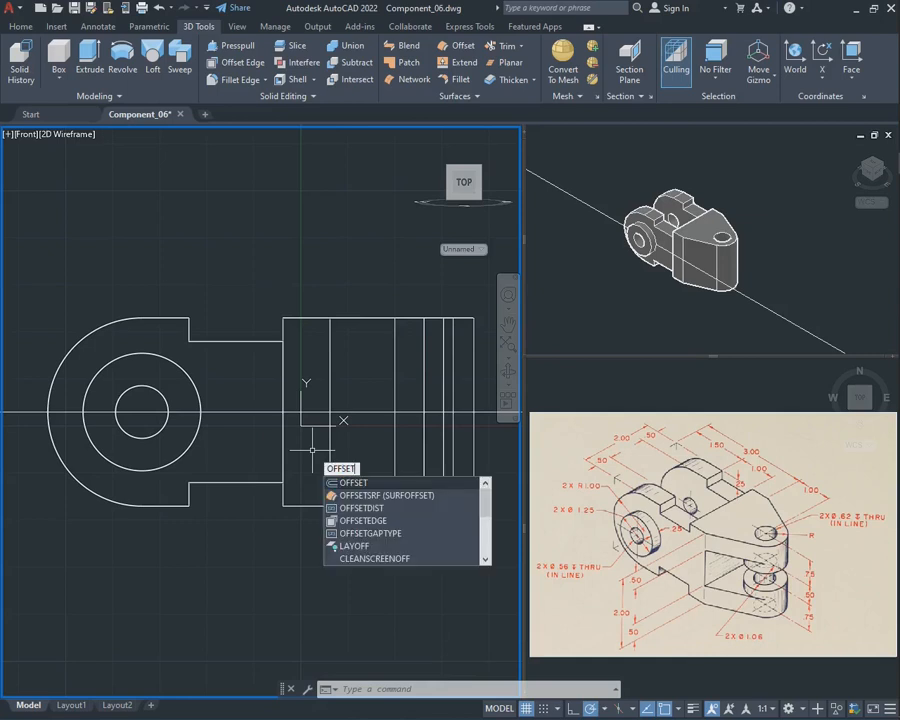
- Draw a horizontal construction line along the body's upper edge, starting from the corner nearest the lug
key("Return")
key("Escape")
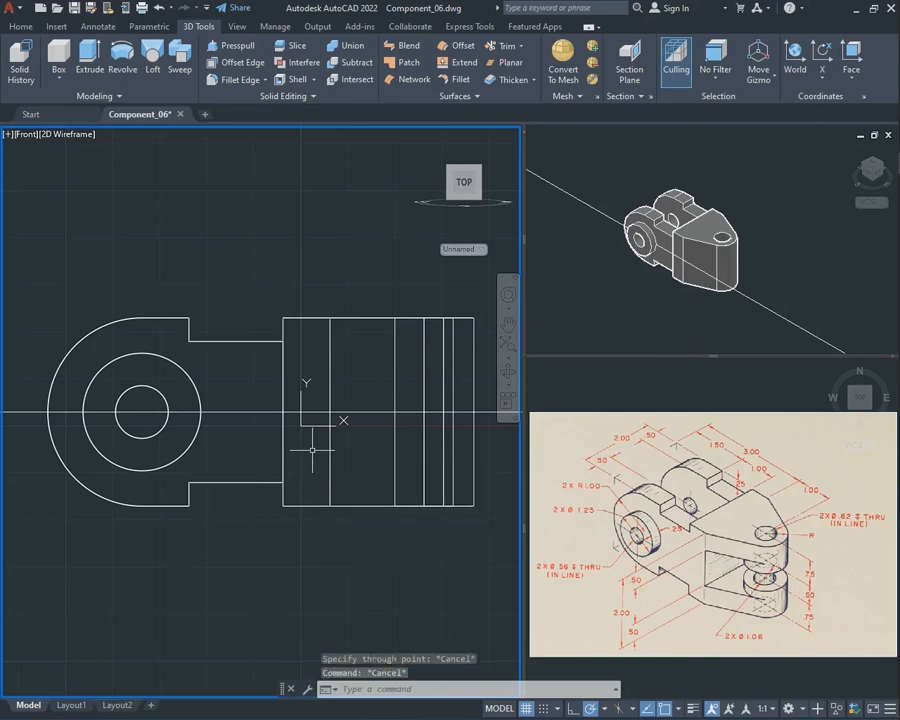
key("Return")
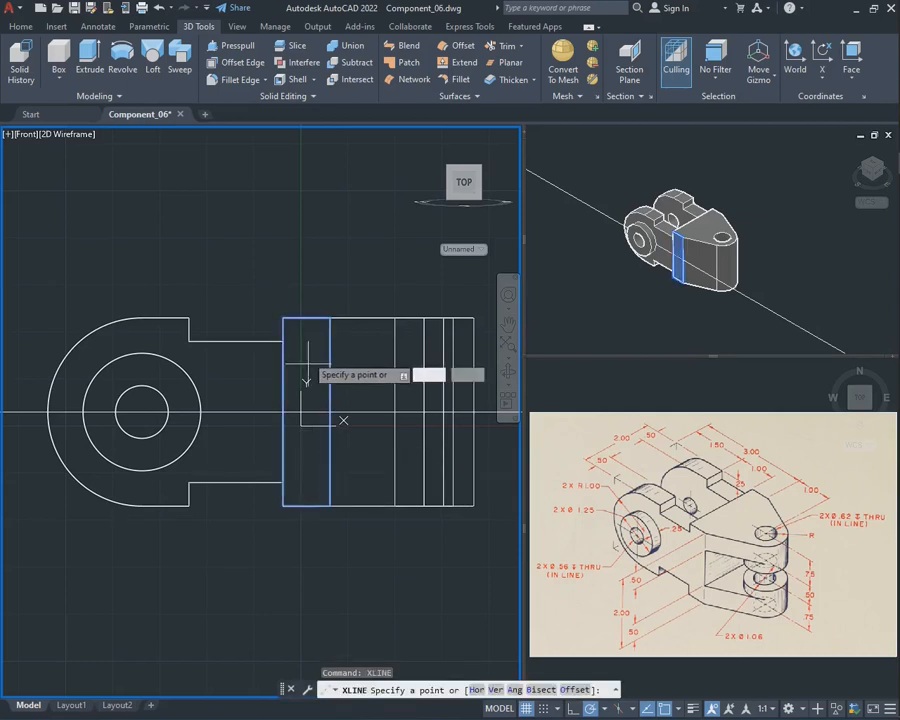
left_click(283, 318)
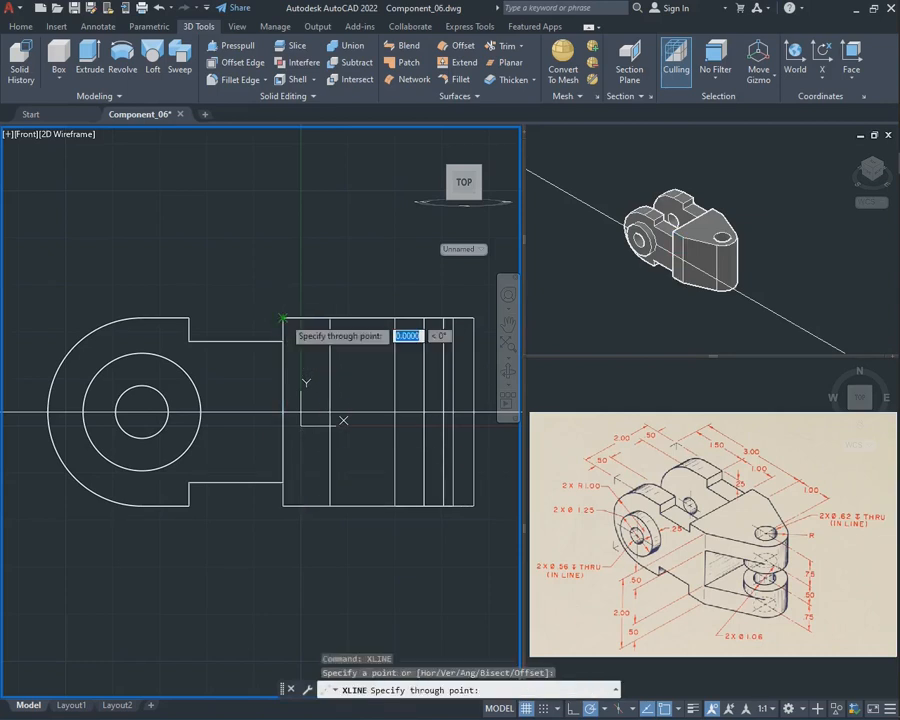
left_click(219, 318)
key("Return")
- Draw a horizontal and a vertical construction line through the body's lower corner nearest the lug
key("Return")
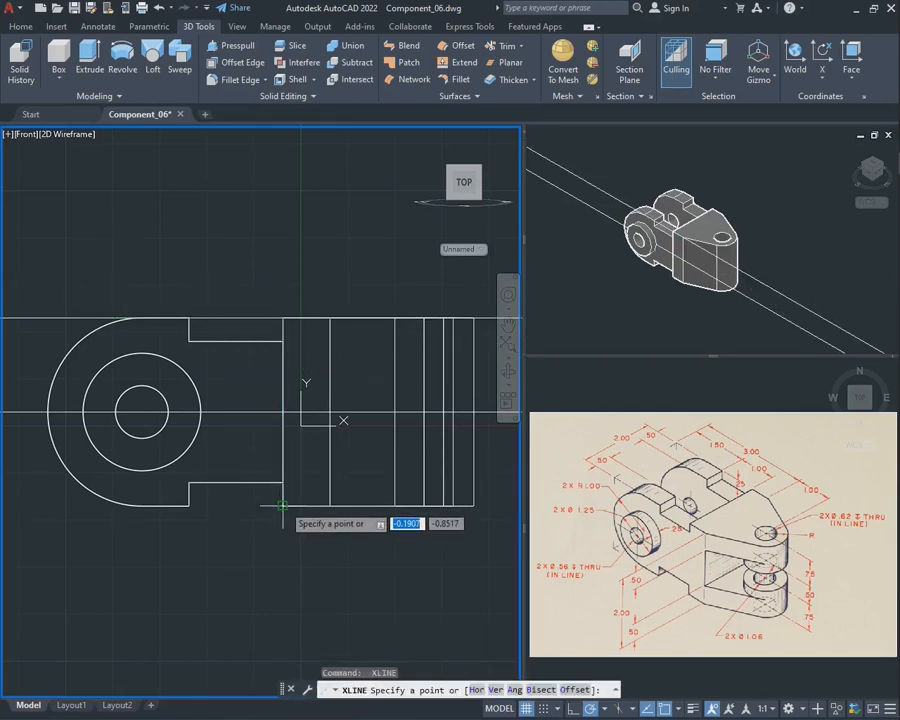
left_click(283, 506)
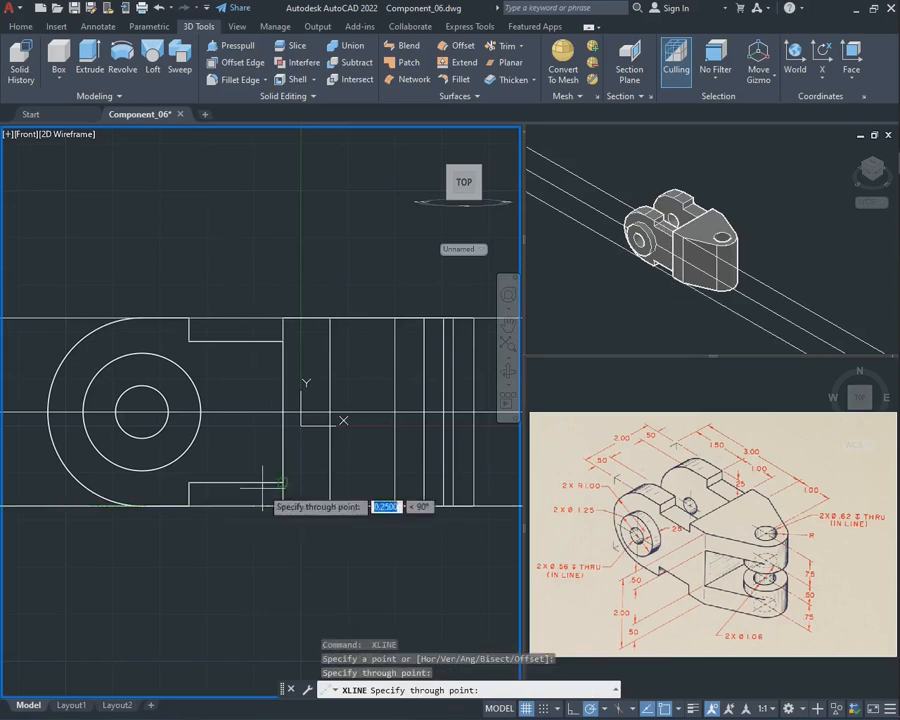
left_click(283, 240)
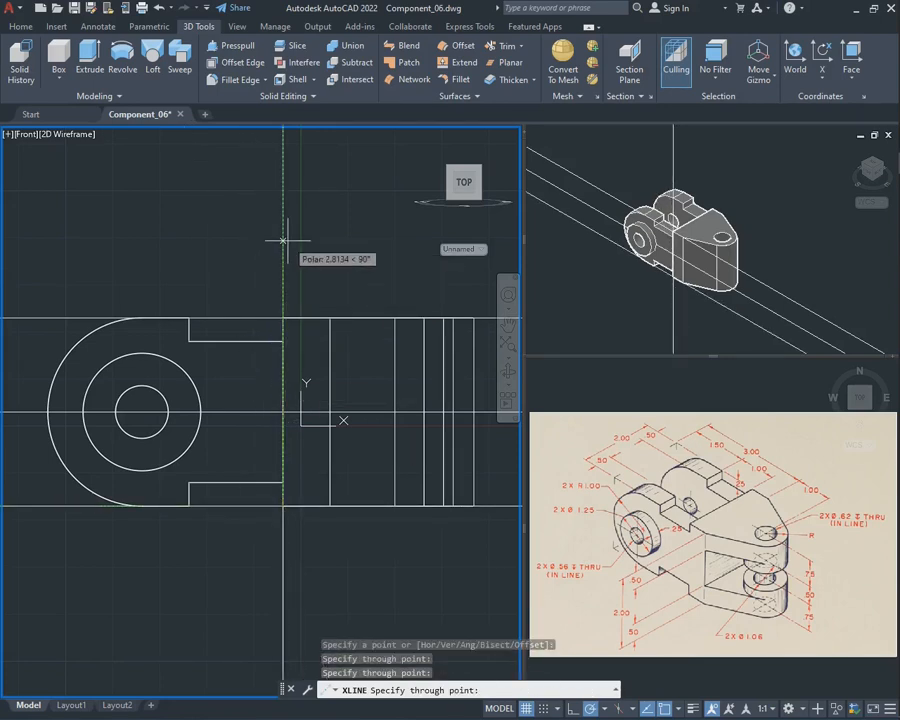
key("Escape")
- Offset the upper and lower horizontal construction lines inward by 0.5 each
type("offset")
key("Return")
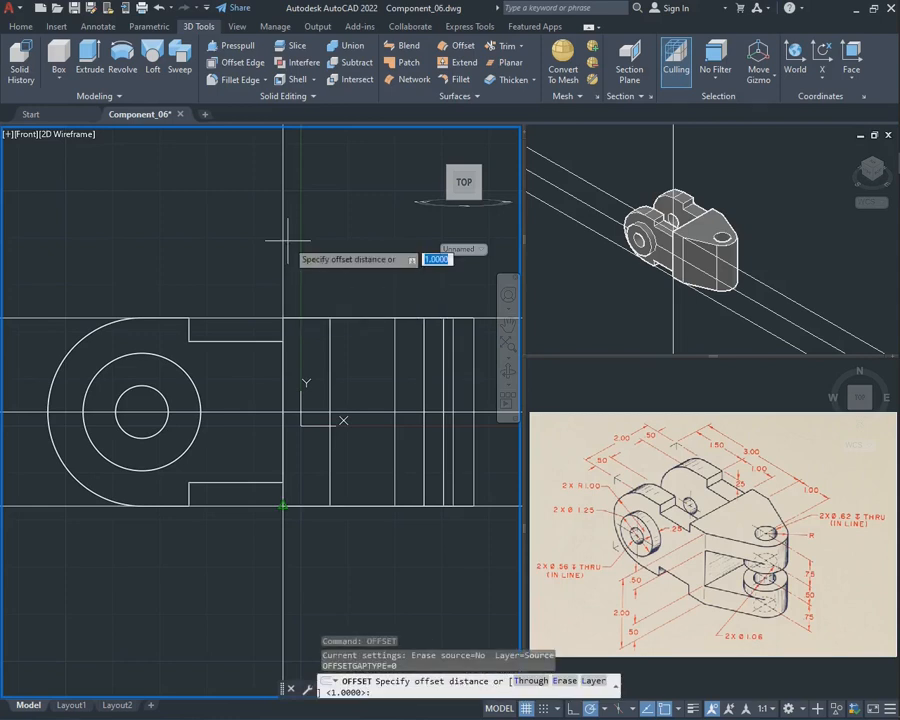
type("0.5")
key("Return")
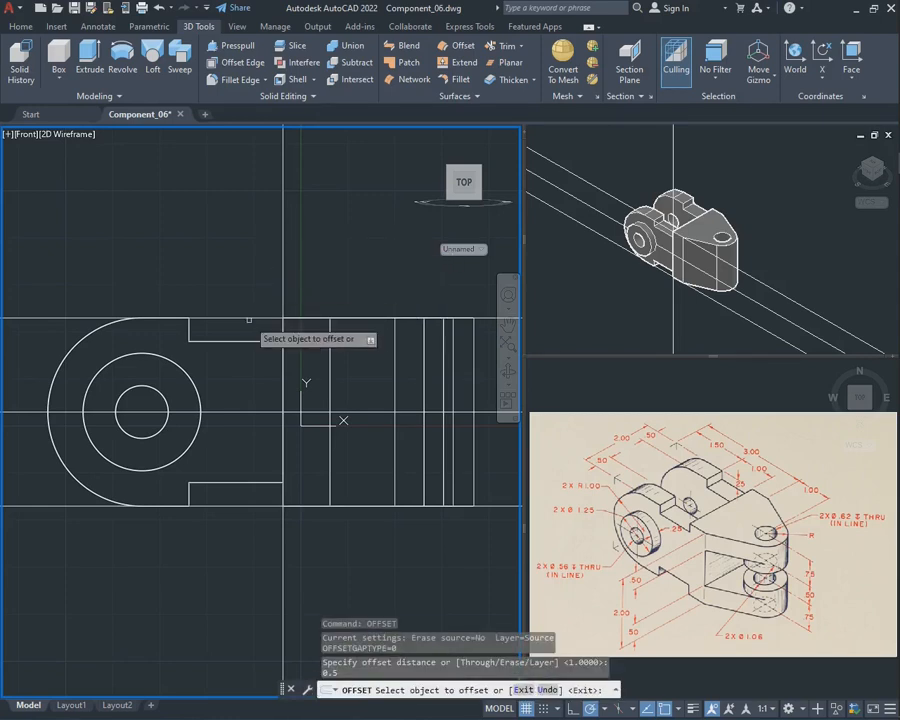
left_click(246, 320)
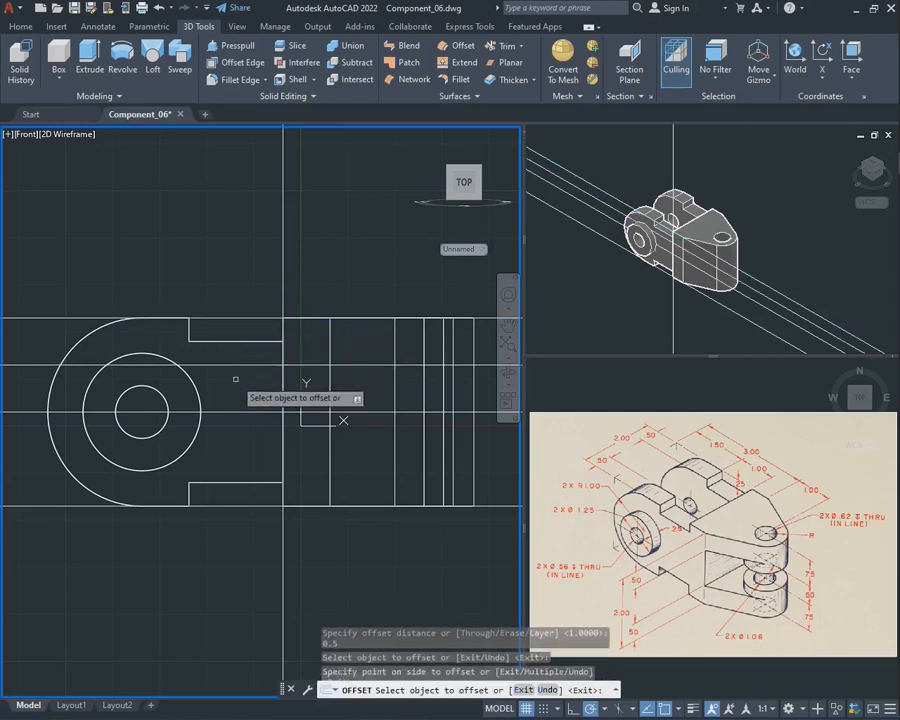
left_click(239, 506)
left_click(240, 480)
key("Escape")
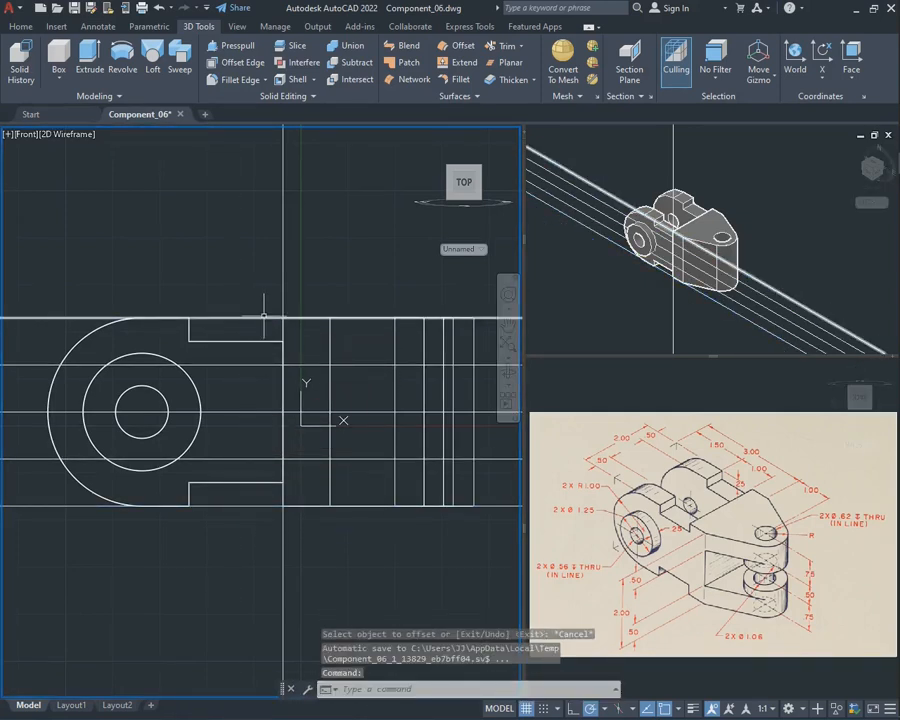
- Erase the upper, middle and lower horizontal construction lines, keeping the two offset lines
left_click(250, 318)
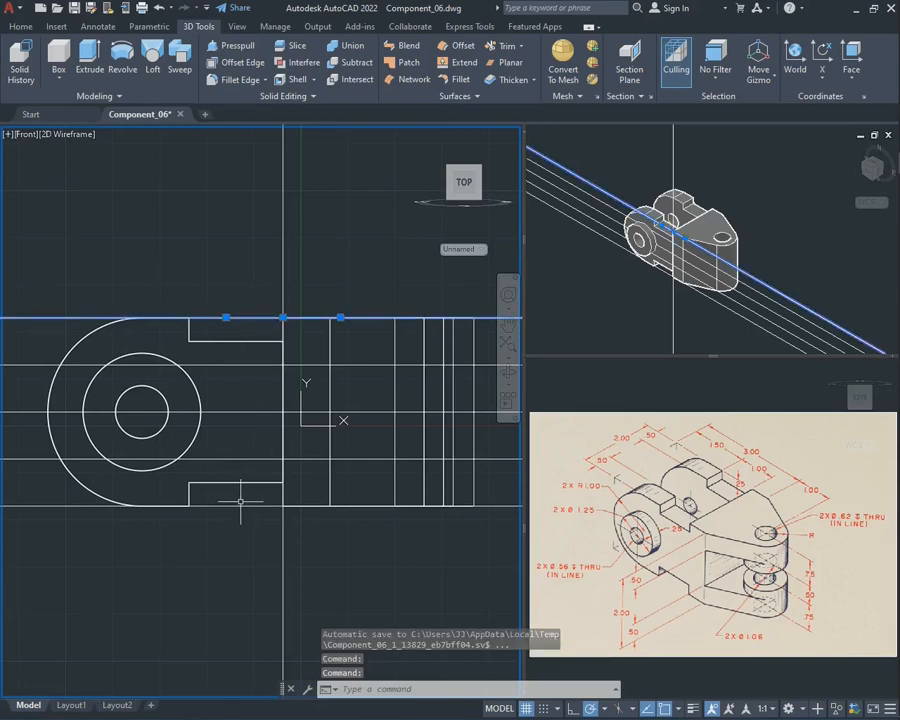
key("Delete")
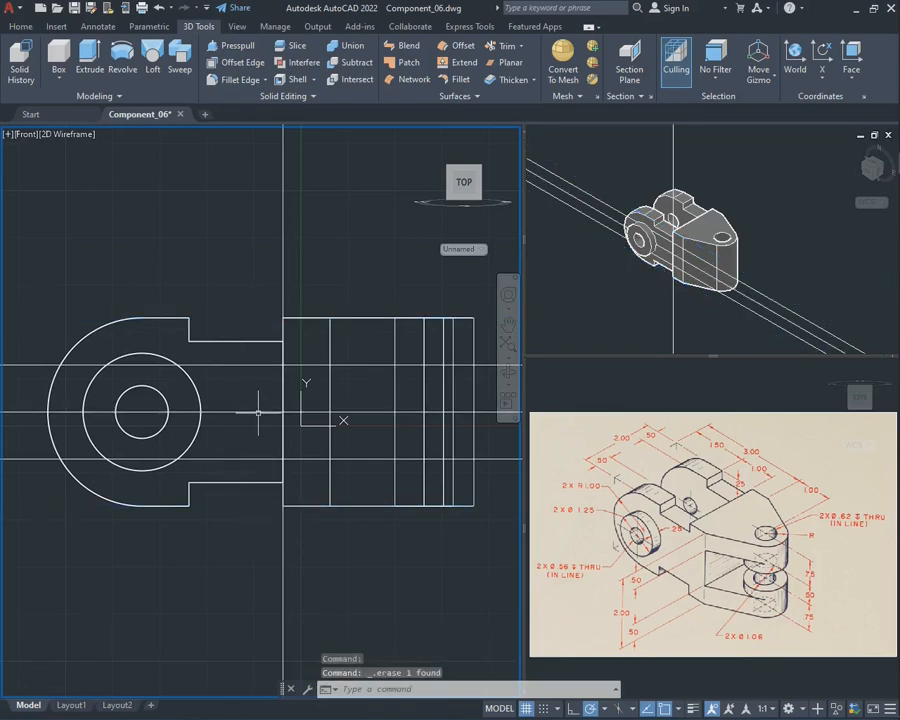
left_click(256, 411)
key("Delete")
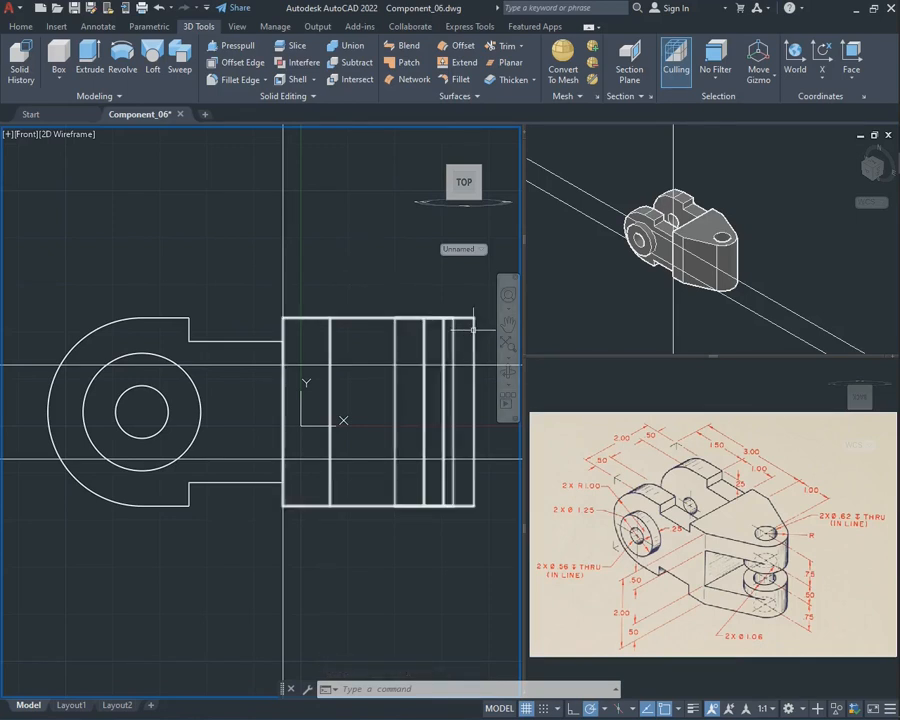
- Draw a vertical construction line a short distance beyond the tapered body's rounded end
left_click(508, 324)
left_click_drag(374, 278, 227, 277)
key("Escape")
type("xline")
key("Return")
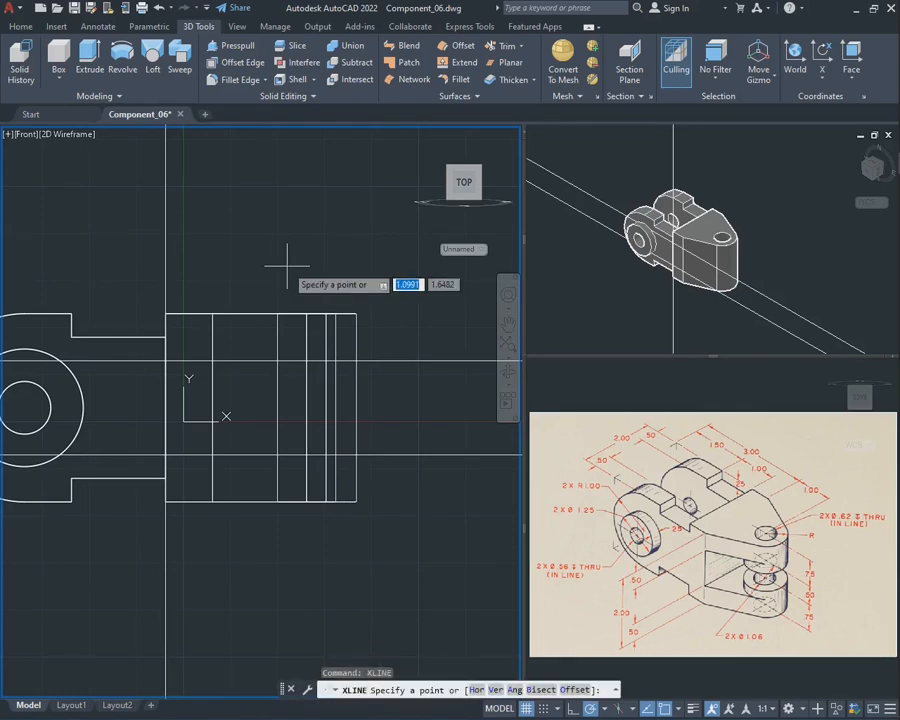
left_click(390, 298)
left_click(390, 425)
key("Escape")
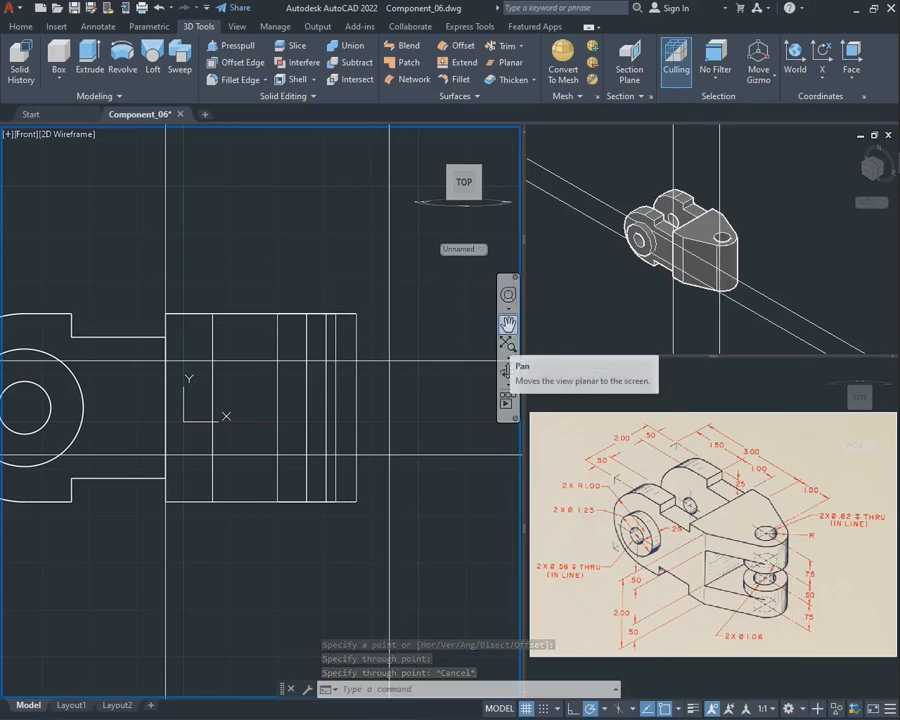
- Hide the lug and tapered body solids so that the construction lines stand alone
left_click(508, 325)
left_click_drag(120, 277, 224, 277)
left_click(340, 332)
left_click(290, 297)
left_click(200, 316)
left_click(132, 280)
right_click(141, 276)
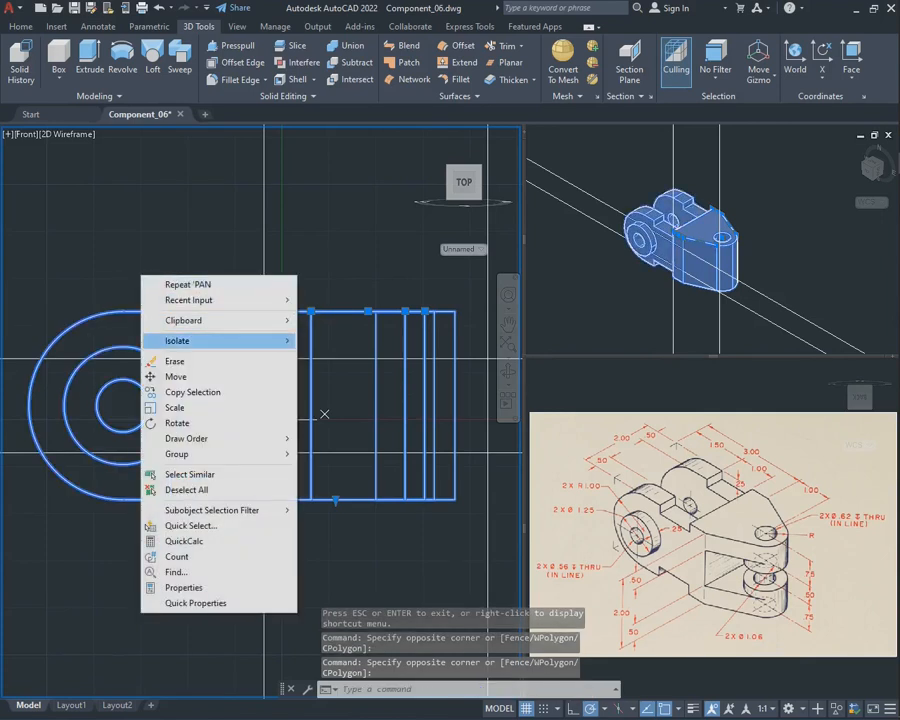
mouse_move(220, 342)
left_click(318, 355)
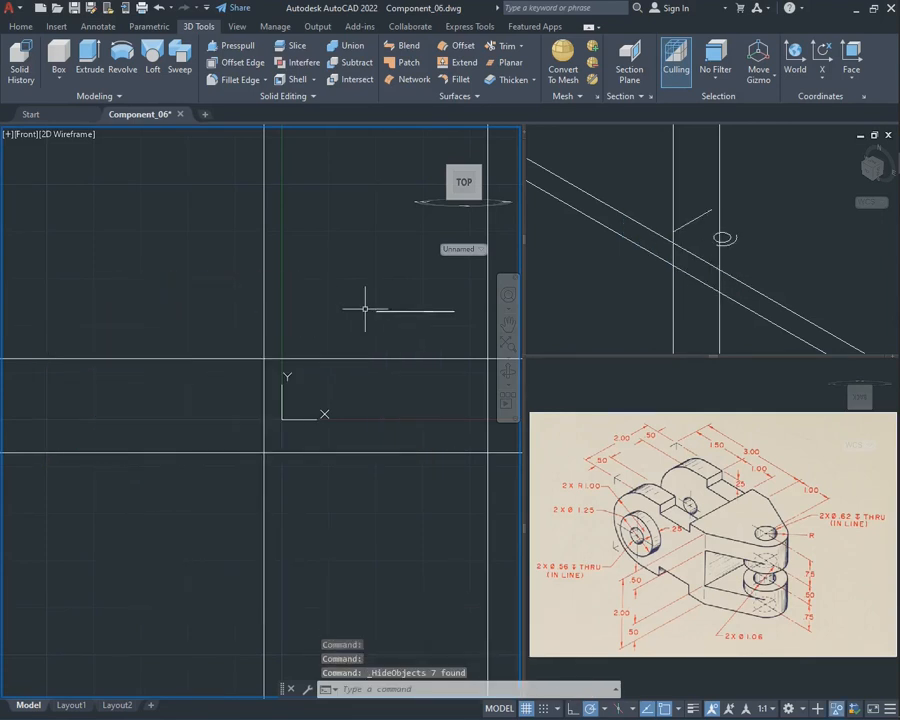
- Erase the tapered body's leftover profile line, circle and arc
left_click(404, 314)
left_click(362, 253)
left_click(424, 320)
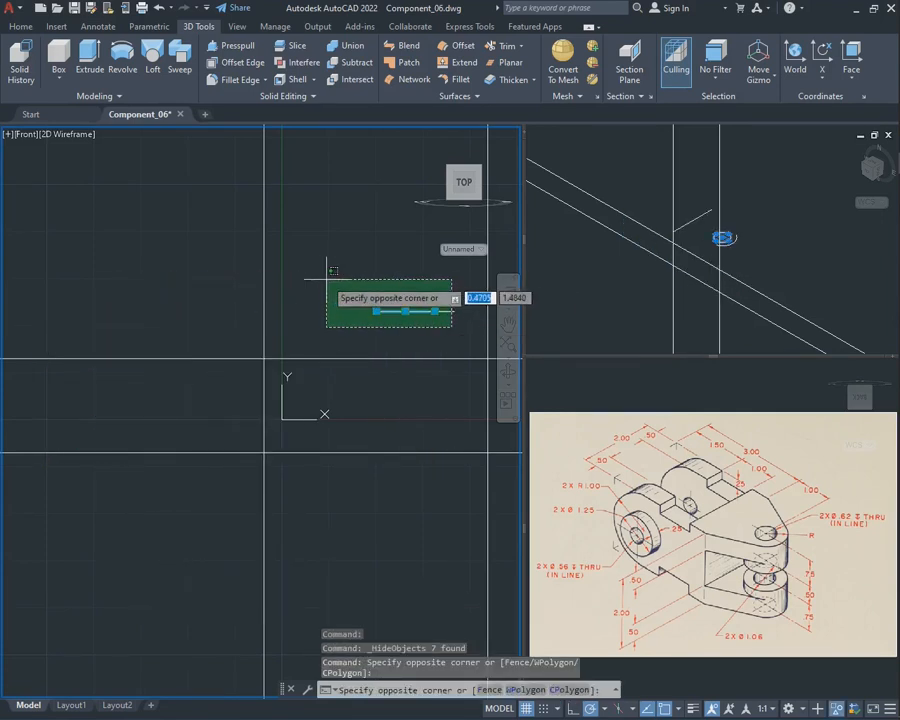
left_click(320, 277)
key("Delete")
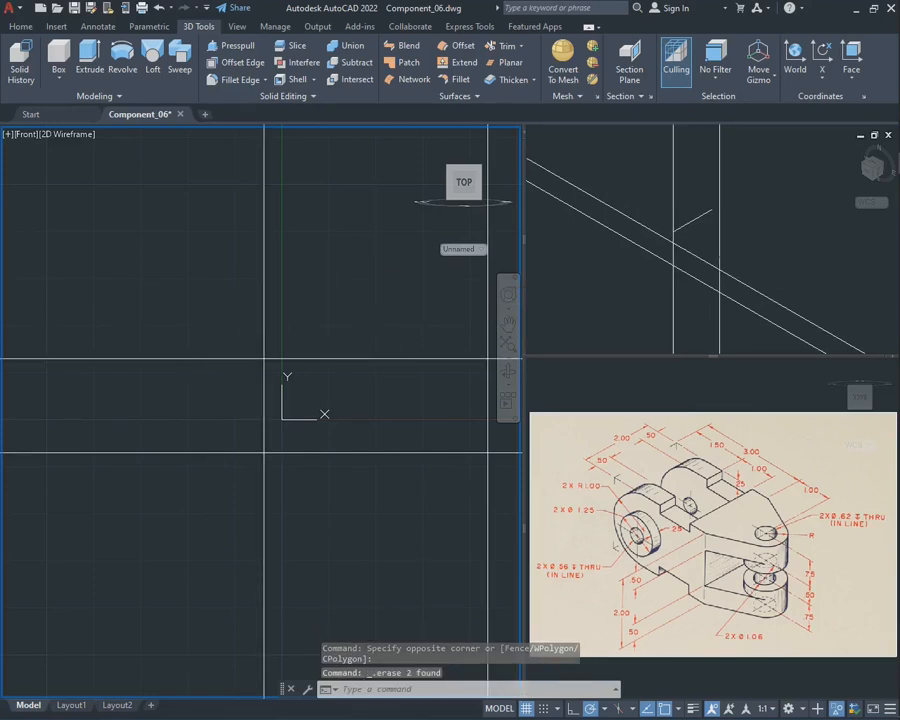
left_click(693, 281)
key("Delete")
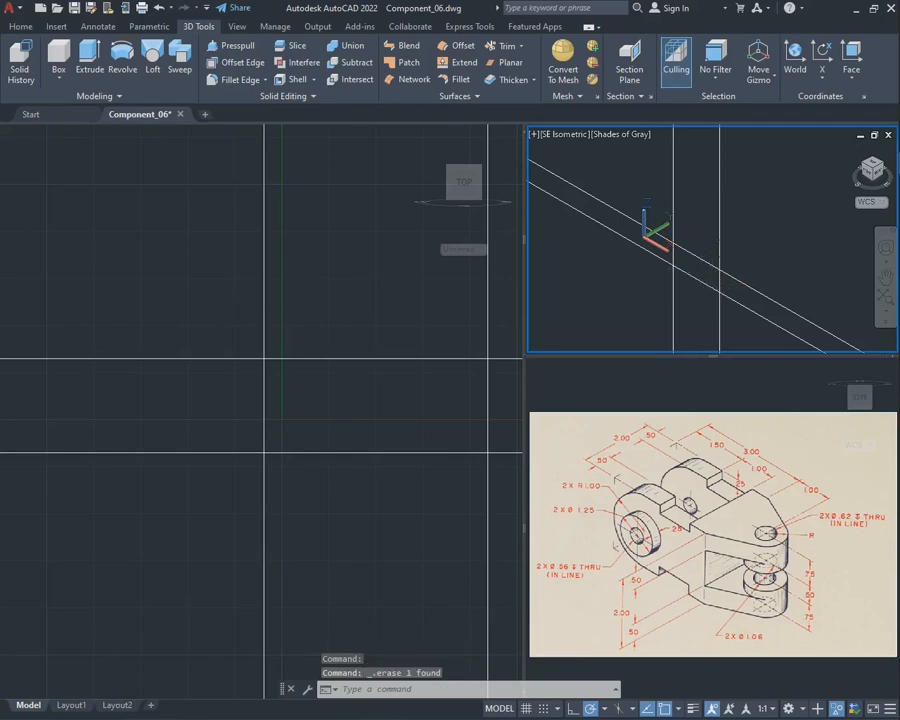
- Trim the four construction lines where they cross, leaving a closed rectangle for the slot
left_click(350, 291)
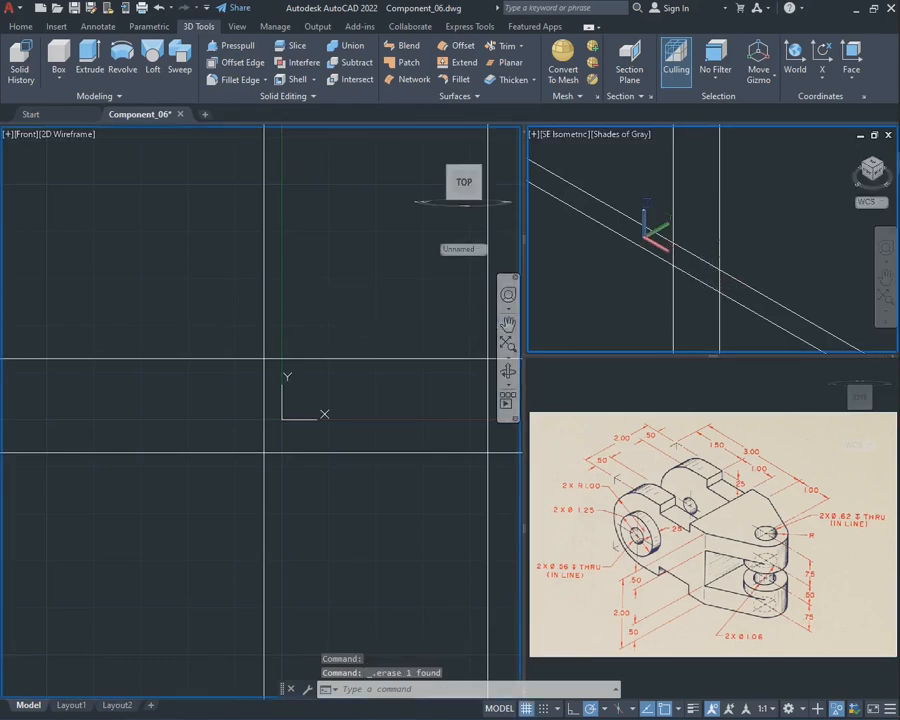
left_click(508, 325)
left_click_drag(346, 307, 253, 299)
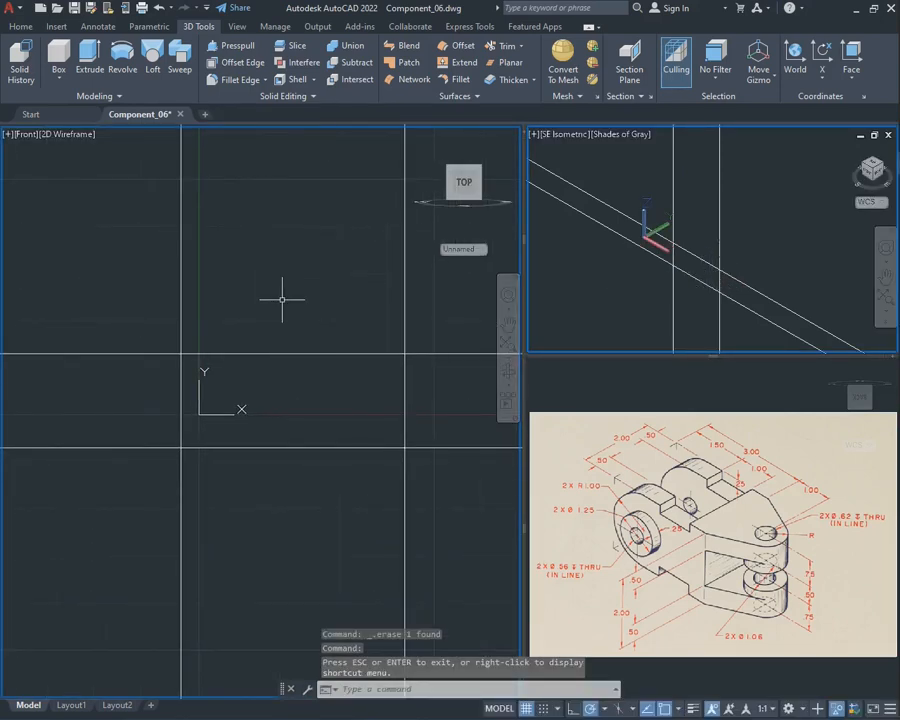
key("Return")
mouse_move(430, 325)
left_mouse_down()
mouse_move(434, 502)
mouse_move(143, 497)
mouse_move(346, 247)
mouse_move(492, 282)
mouse_move(460, 292)
left_mouse_up()
key("Escape")
- Join the rectangle's four edges into a single polyline
left_click(448, 472)
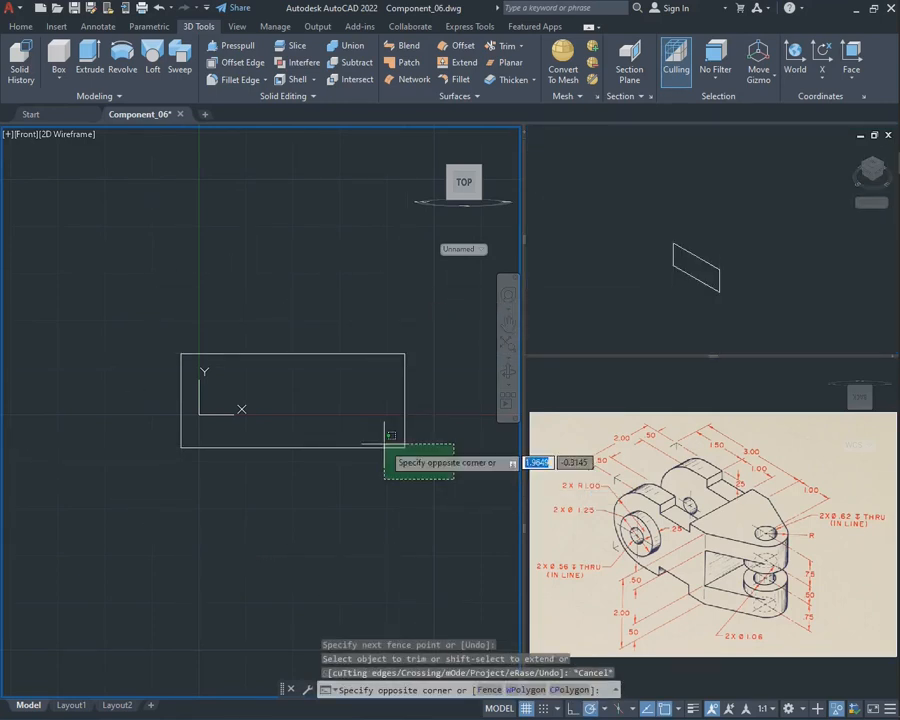
left_click(118, 280)
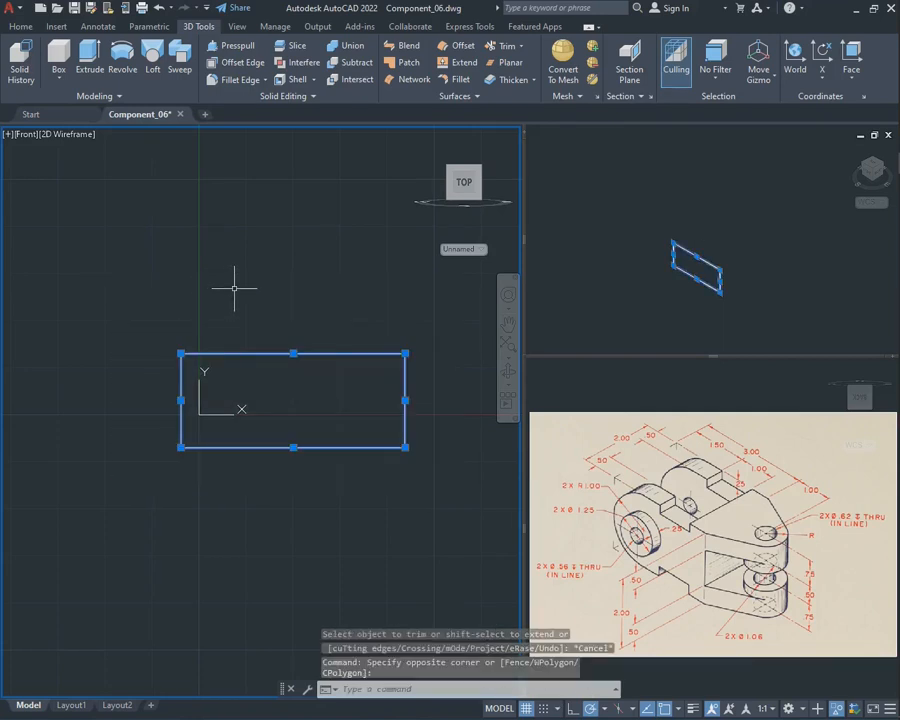
key("Return")
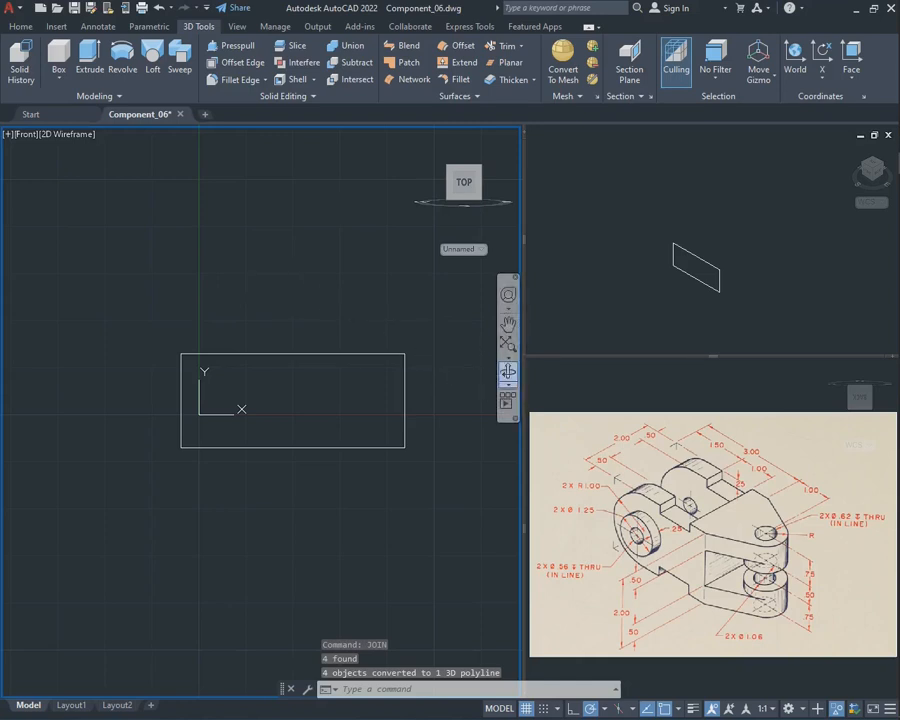
- End the object isolation to bring back the hidden solids around the slot rectangle
left_click(508, 371)
scroll(323, 284, "down", 2)
left_click_drag(323, 284, 394, 322)
key("Escape")
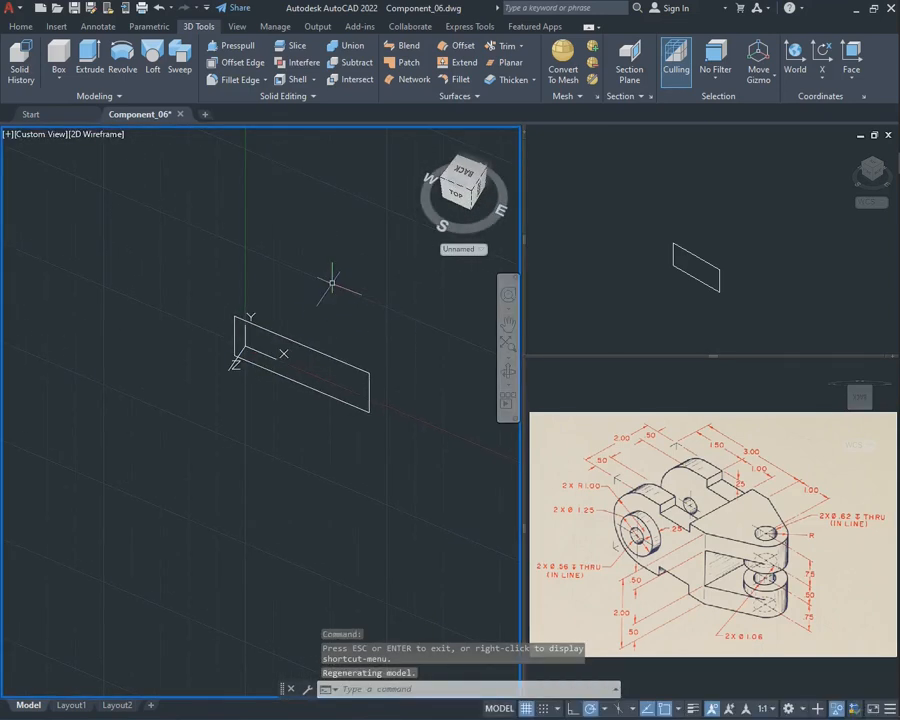
right_click(332, 283)
mouse_move(430, 342)
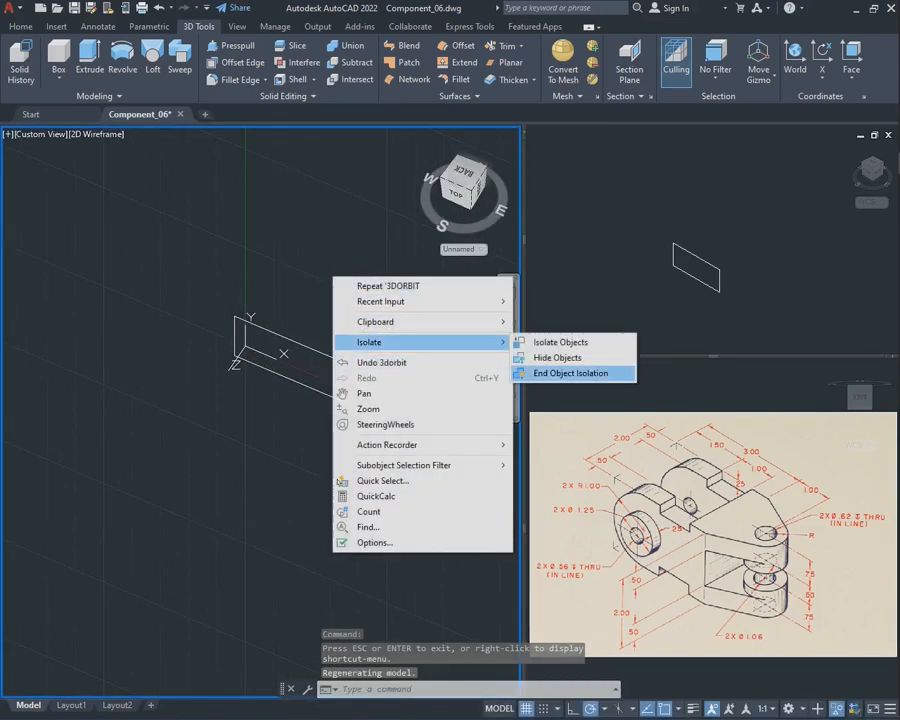
left_click(570, 373)
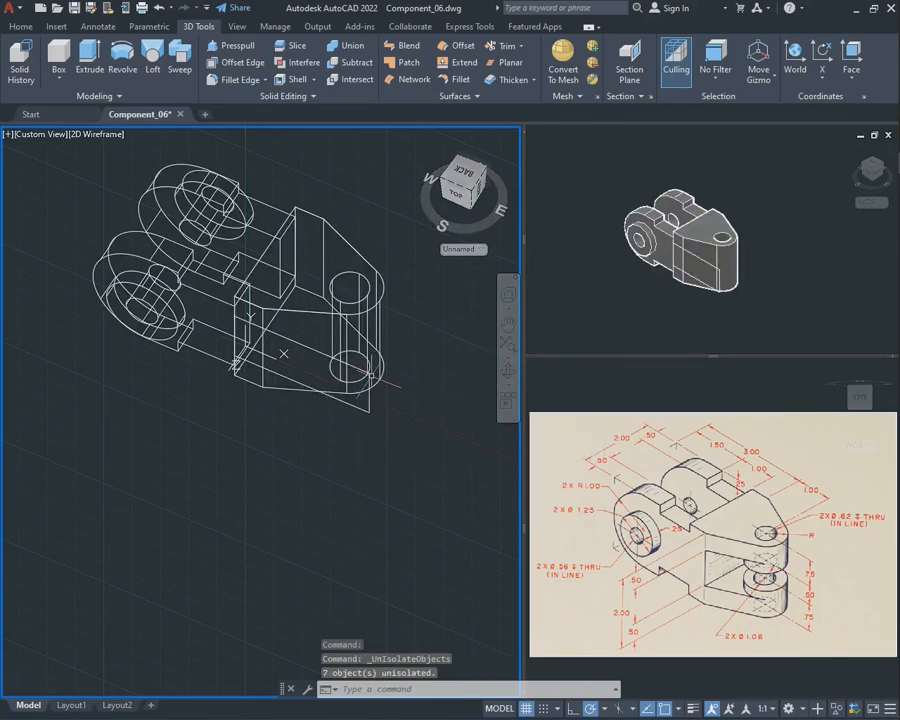
- Extrude the slot rectangle across the full width of the tapered body
type("EXTRUDE")
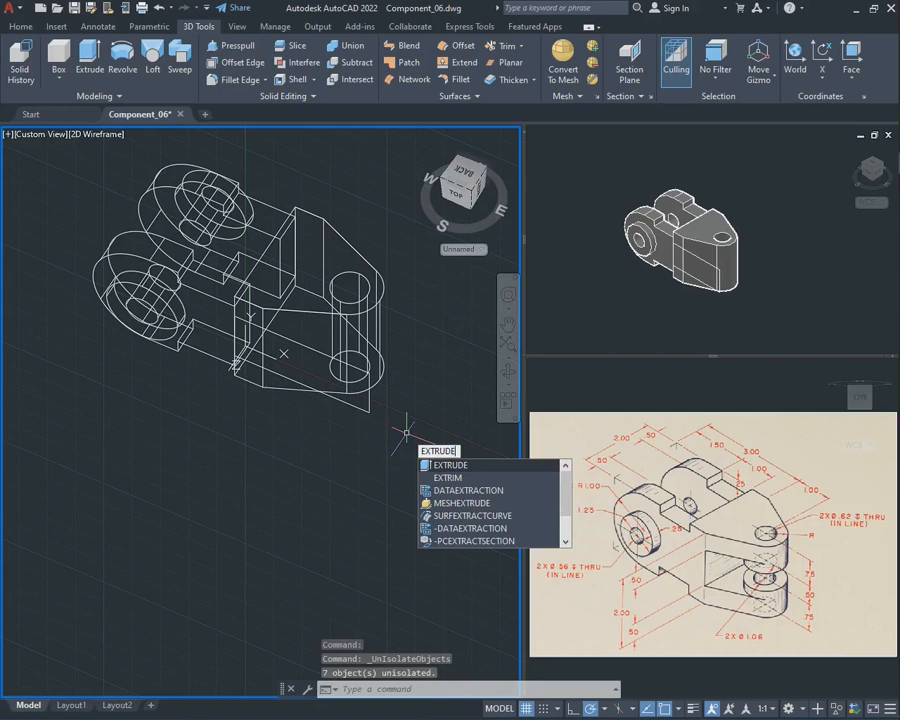
key("Return")
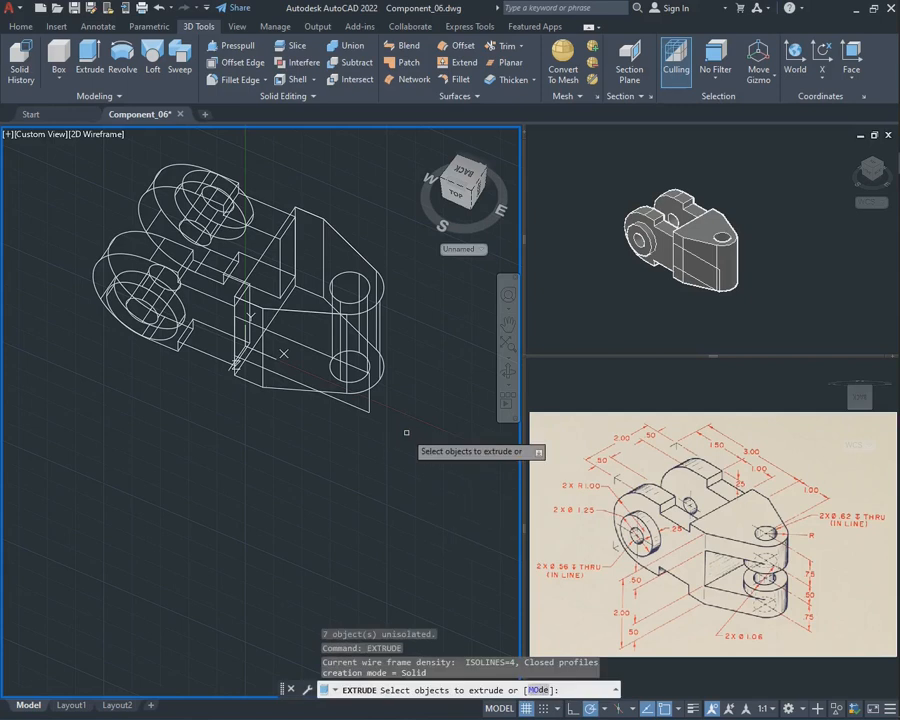
left_click(369, 402)
key("Return")
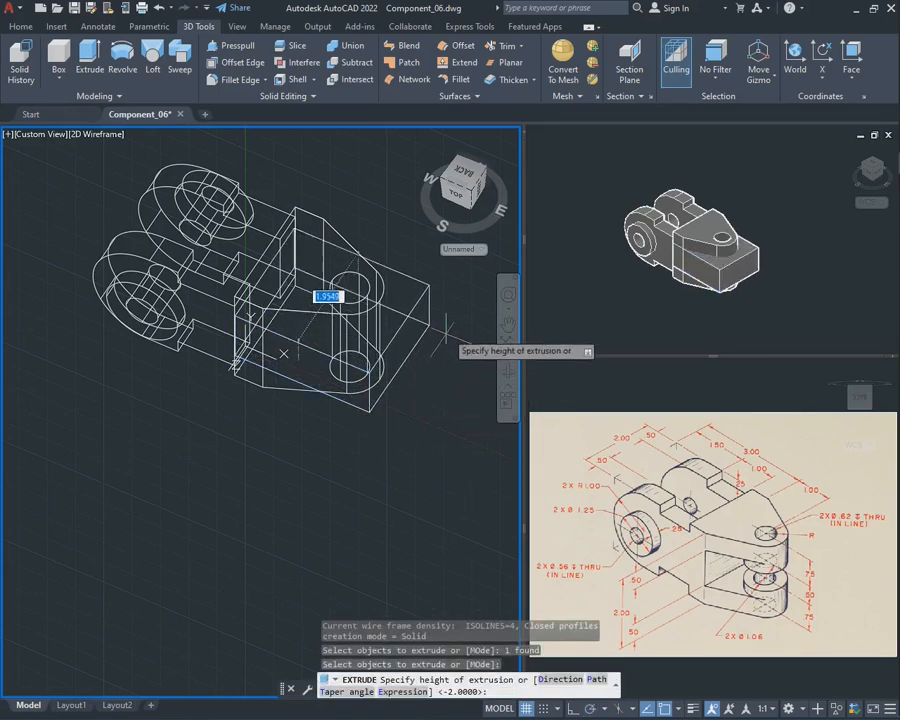
left_click(468, 292)
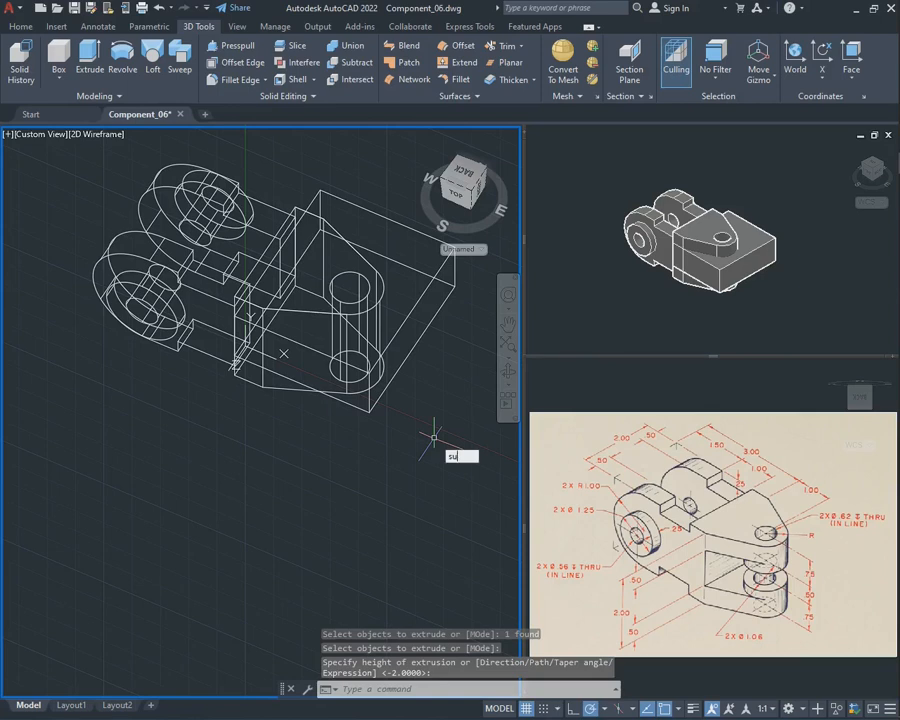
- Subtract the extruded box from the tapered body to cut the slot
type("b")
key("Return")
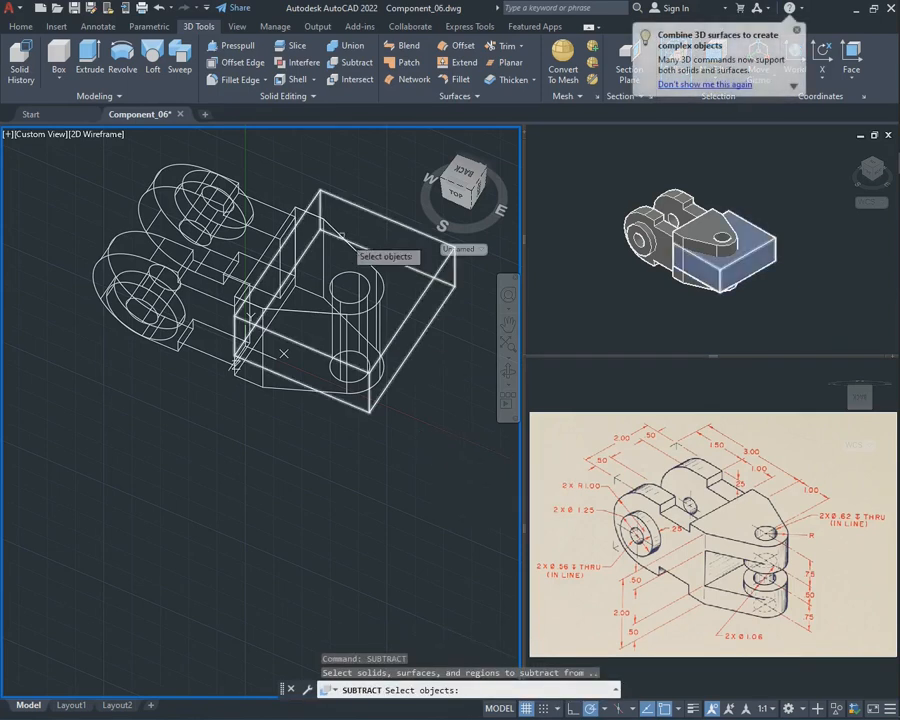
left_click(283, 353)
key("Return")
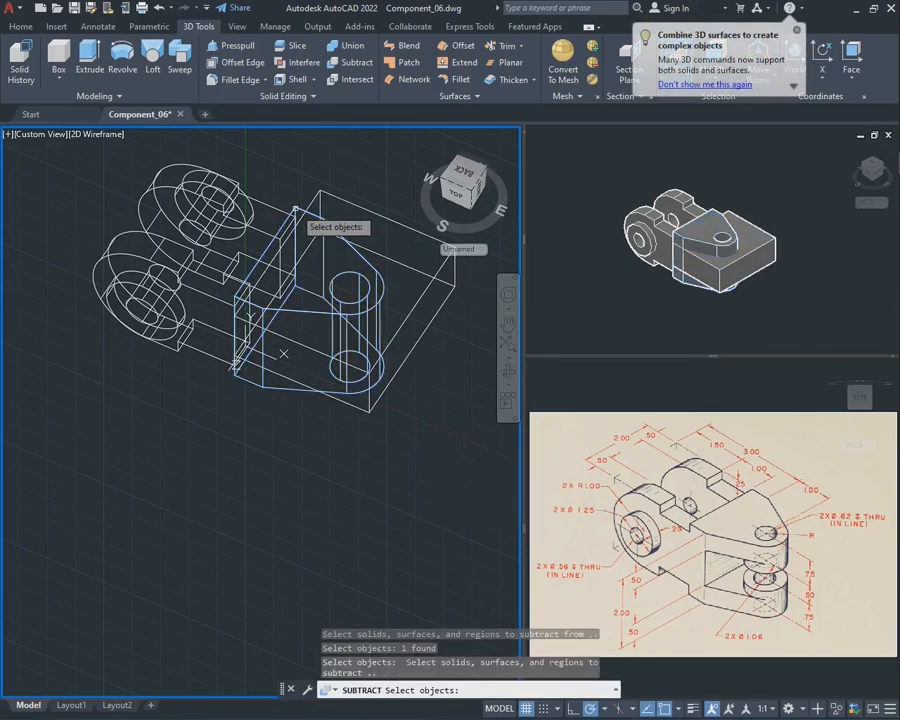
left_click(325, 191)
key("Return")
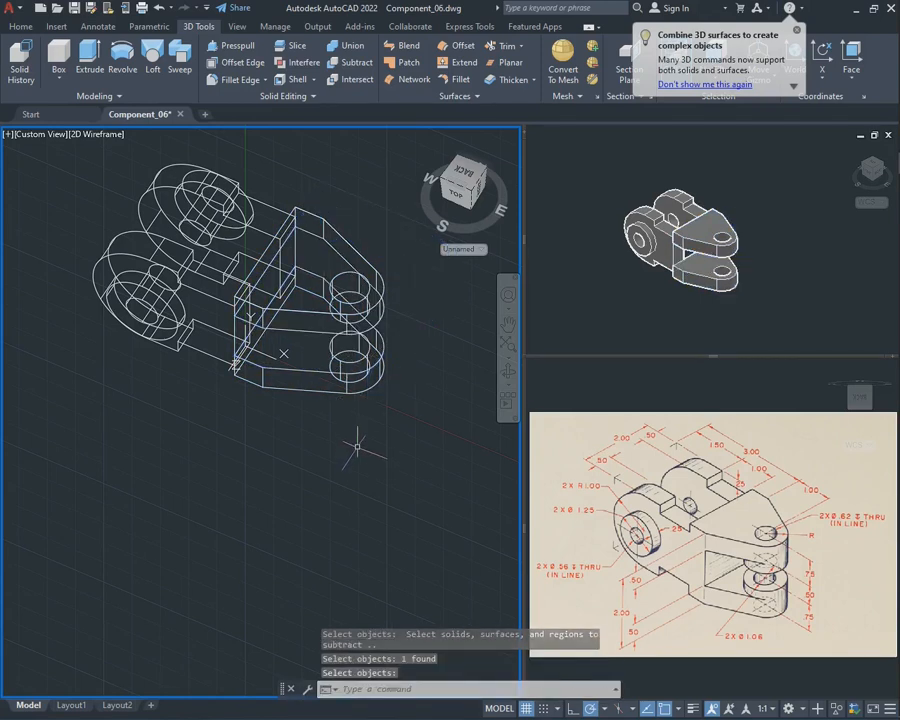
- Undo the slot subtraction and the rectangle's extrusion
key("Escape")
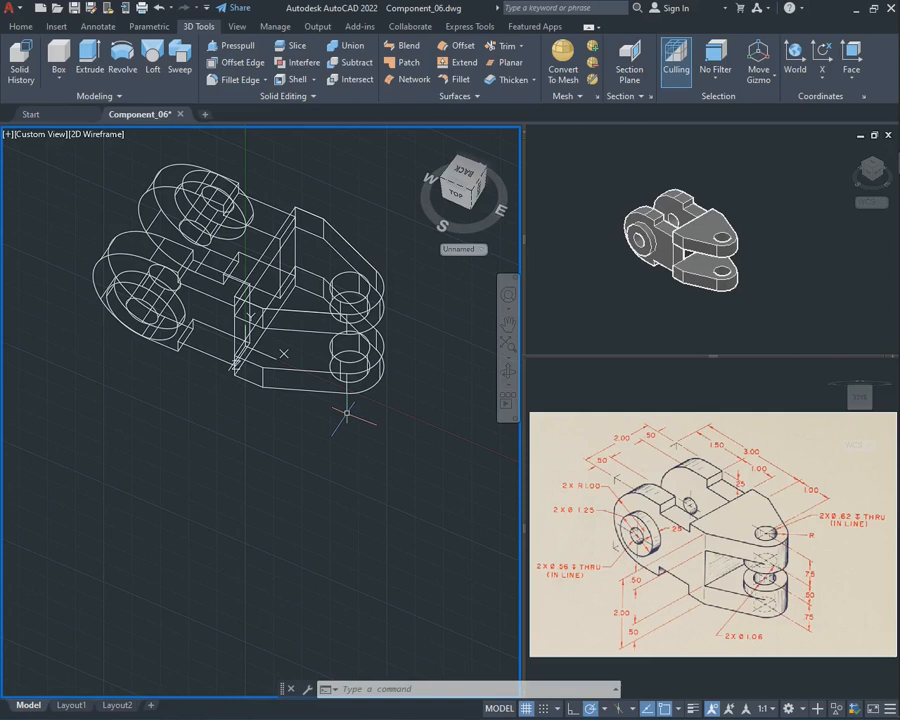
key("ctrl+z")
key("ctrl+z")
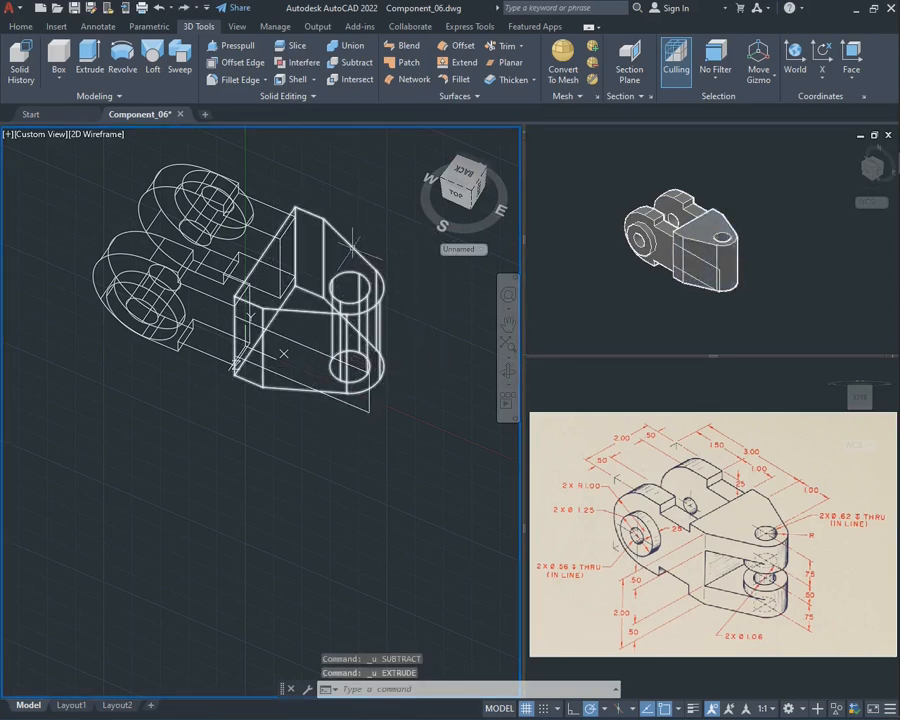
- Hide the tapered body while keeping the slot rectangle in view
left_click(508, 371)
left_click_drag(276, 281, 245, 215)
key("Escape")
scroll(258, 213, "up", 2)
scroll(285, 283, "down", 2)
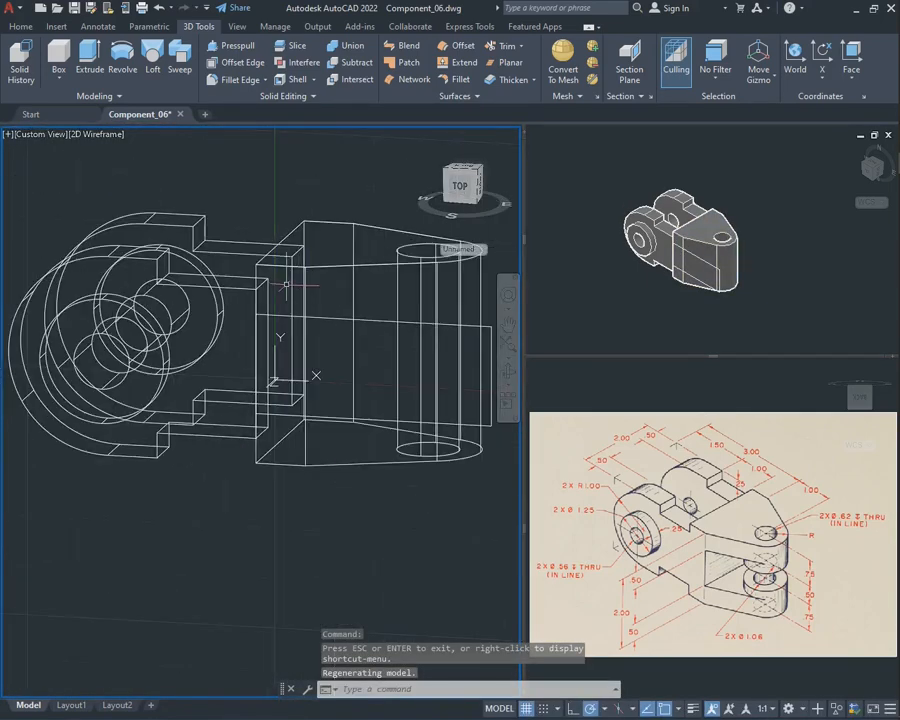
left_click(265, 252)
right_click(256, 249)
mouse_move(340, 310)
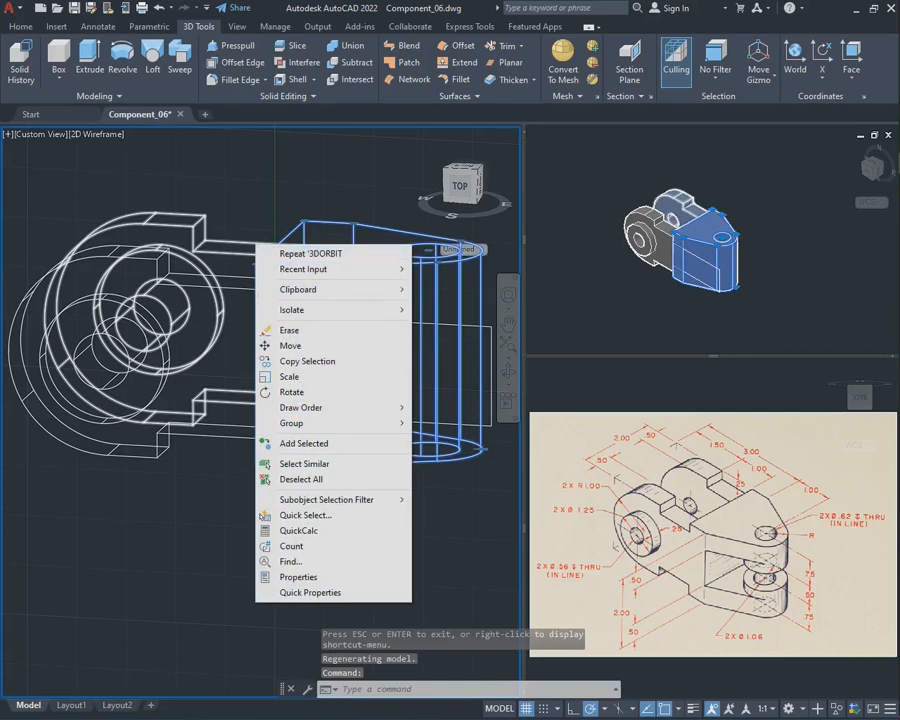
left_click(456, 325)
- Erase the leftover profile objects near the upper face of the hidden tapered body
left_click(366, 300)
left_click(333, 218)
key("Delete")
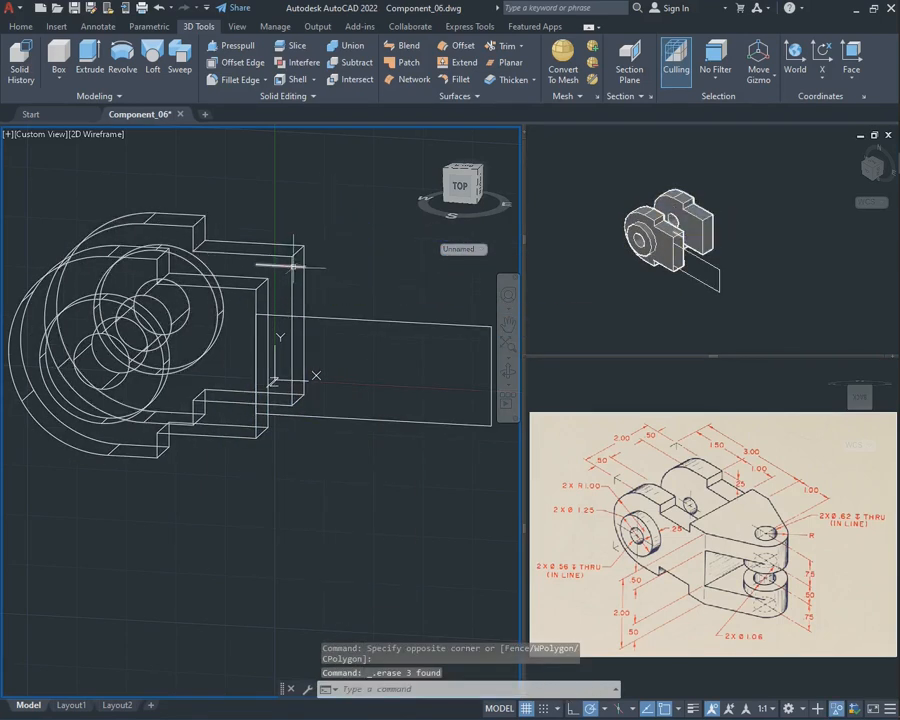
- Hide the lug solids so that only the slot rectangle remains
left_click(370, 297)
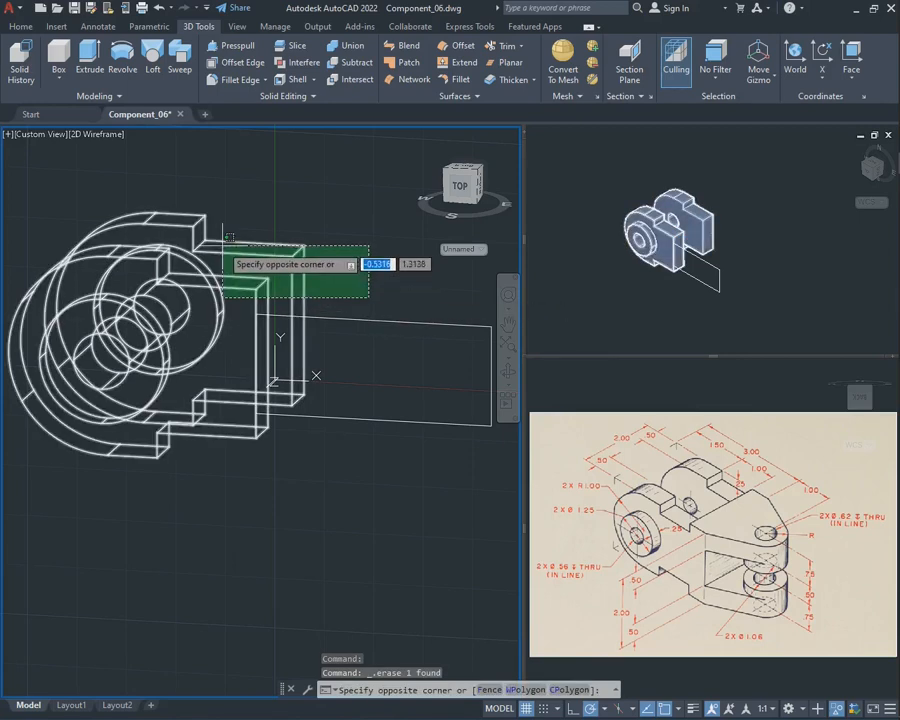
left_click(220, 245)
right_click(263, 208)
mouse_move(345, 277)
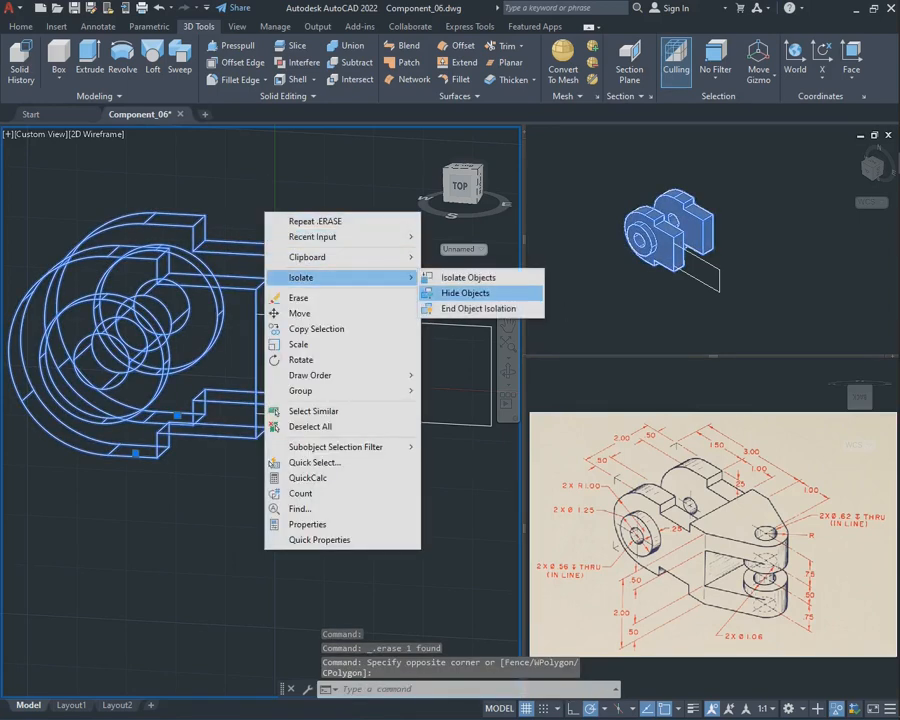
left_click(463, 293)
- Draw a vertical construction line through the slot rectangle's upper corner nearest the lugs
type("xl")
key("Return")
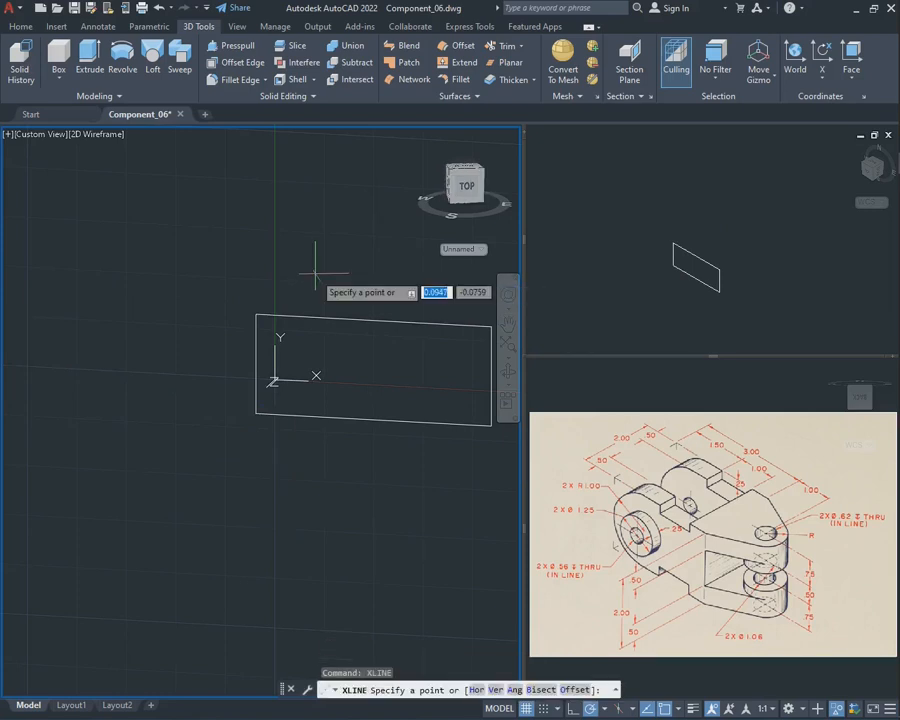
left_click(257, 315)
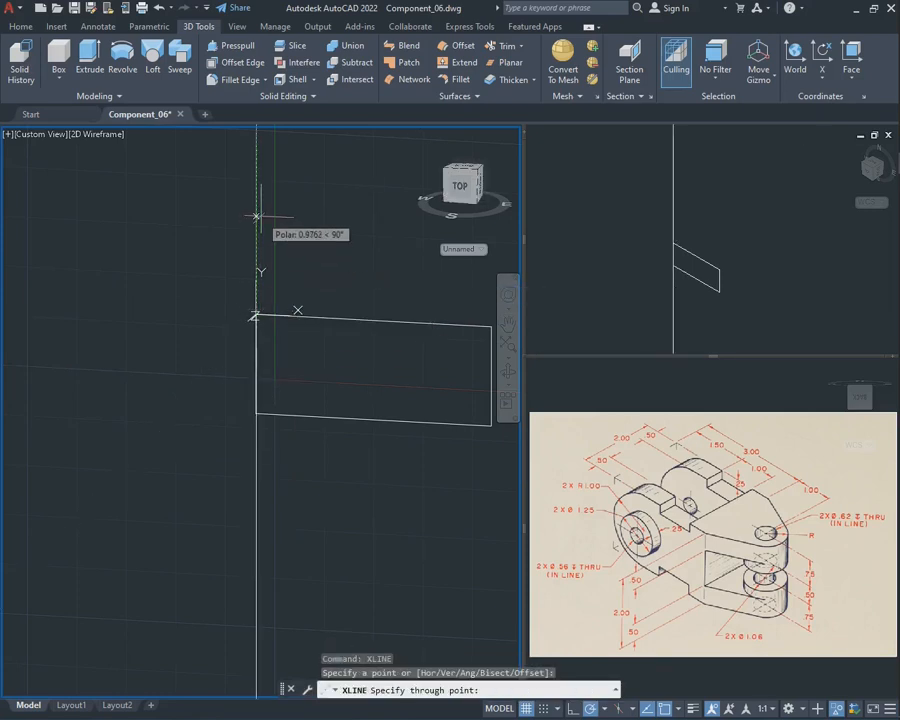
left_click(255, 214)
key("Escape")
- Offset the vertical construction line 0.5 into the slot rectangle, toward the tapered body's rounded end
type("of")
key("Return")
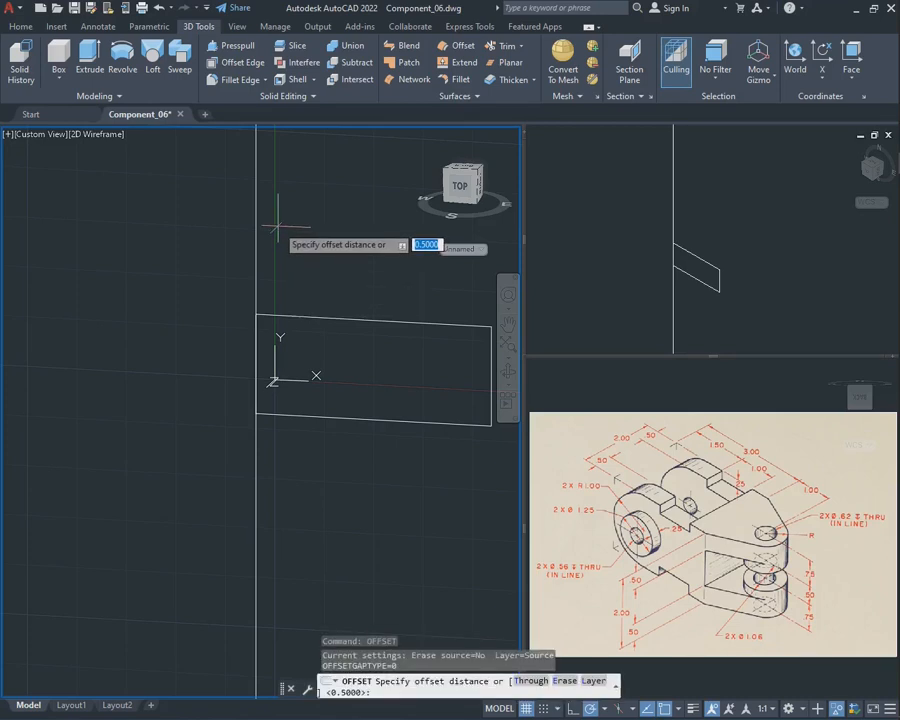
type("0.5")
key("Return")
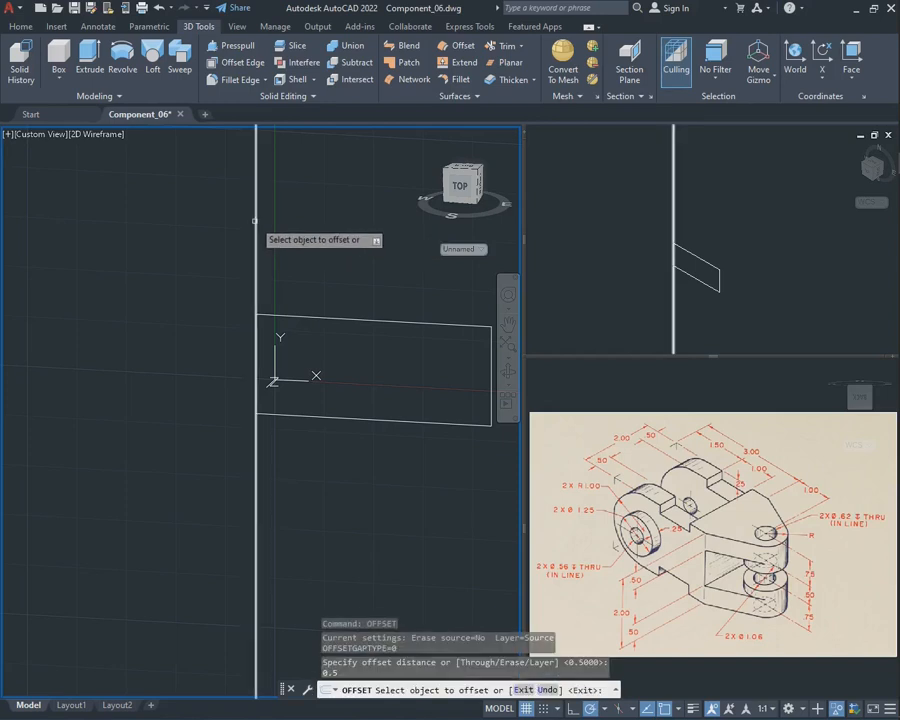
left_click(255, 222)
left_click(292, 241)
key("Escape")
- Try to trim the slot rectangle between the two vertical construction lines
type("trim")
key("Return")
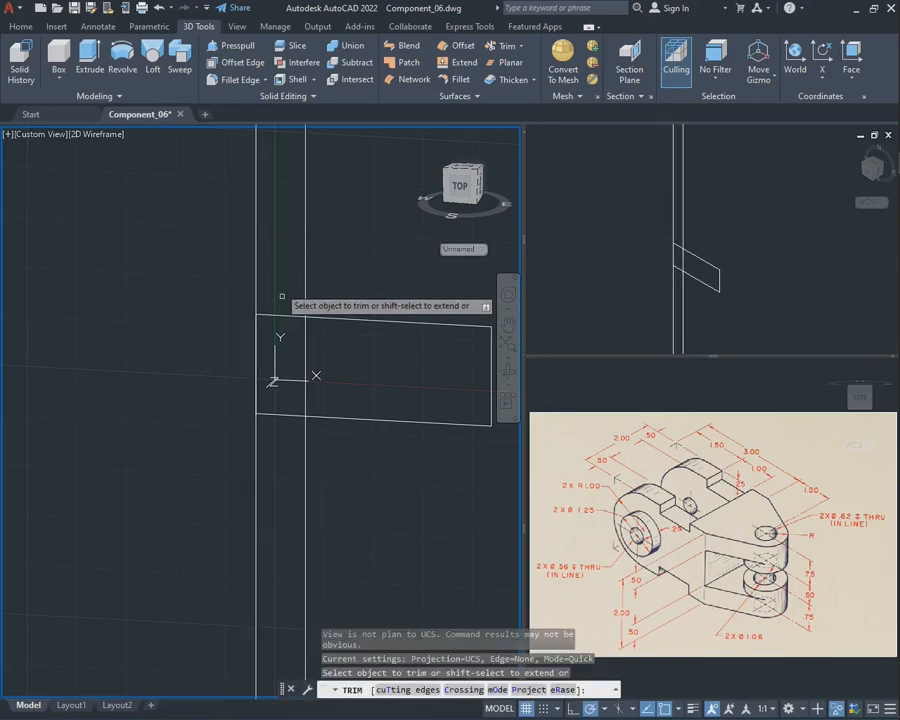
left_click(281, 406)
type("u")
key("Return")
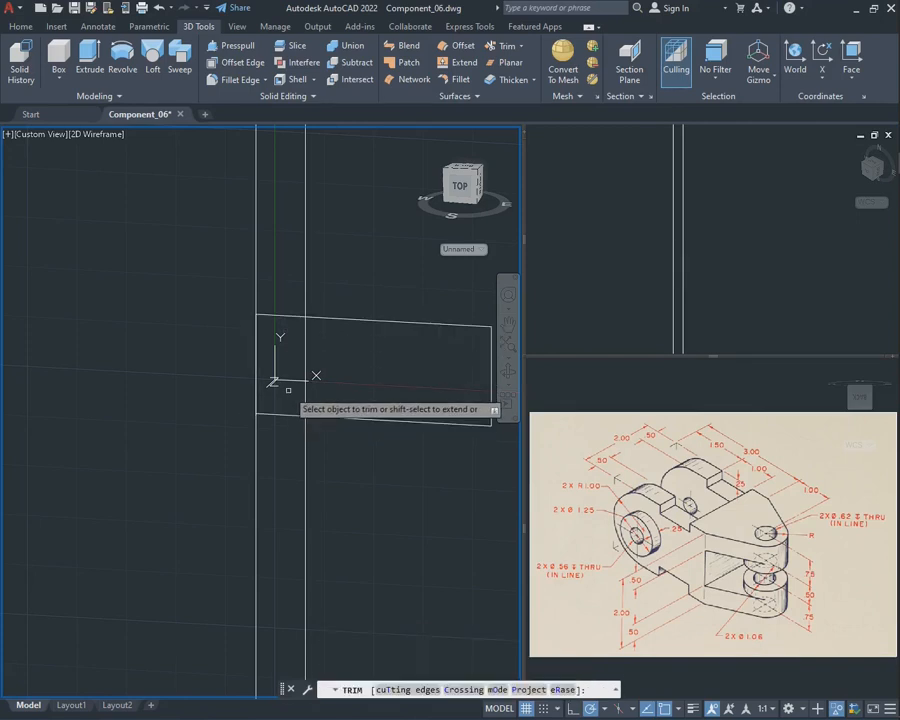
left_click(280, 368)
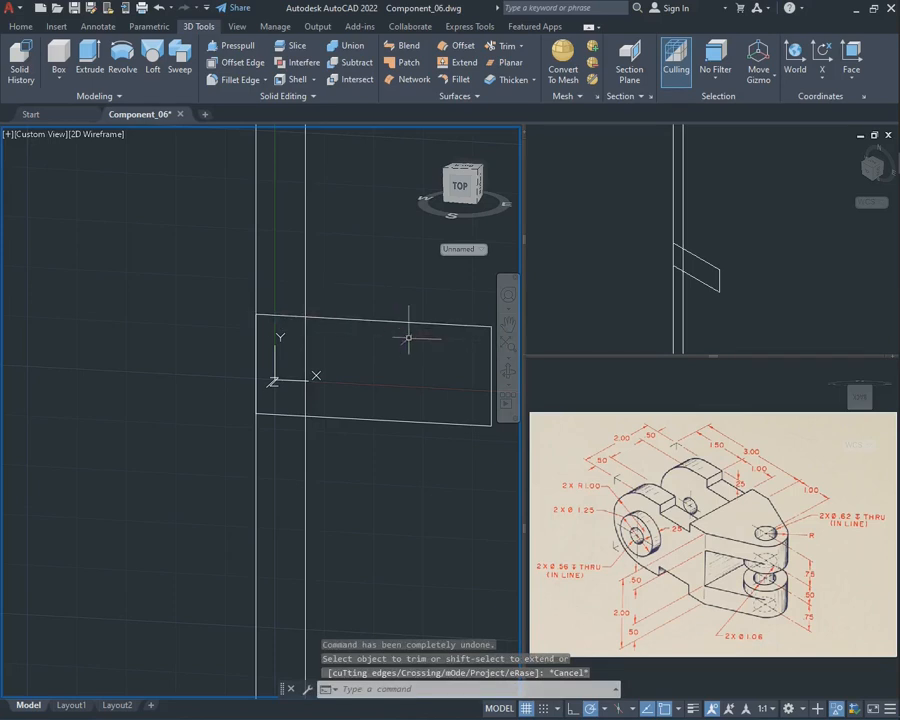
- Explode the slot rectangle into separate lines
left_click(403, 303)
key("Escape")
type("ex")
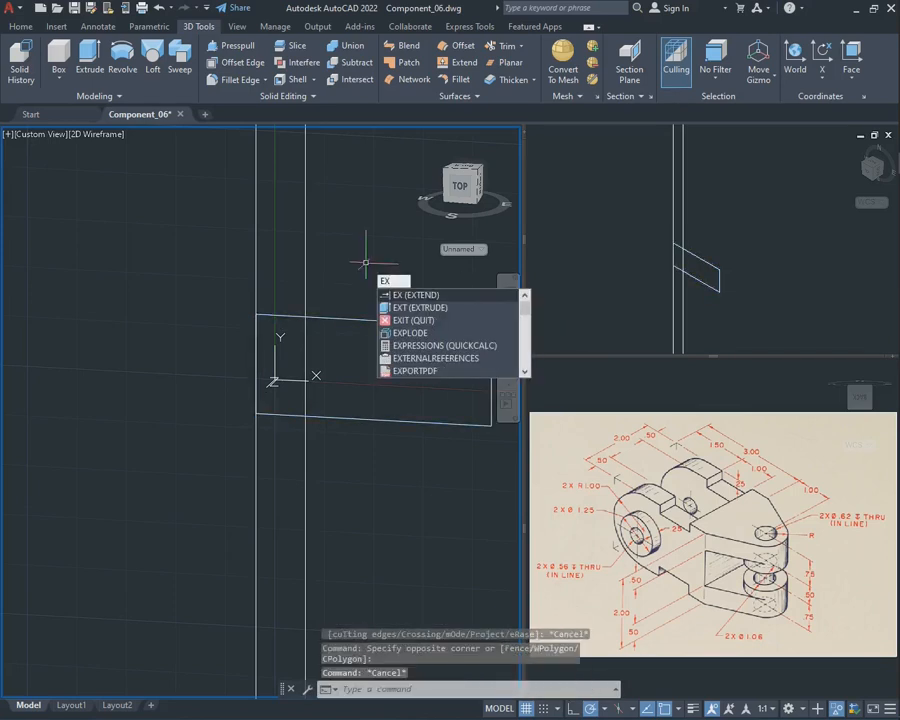
key("Return")
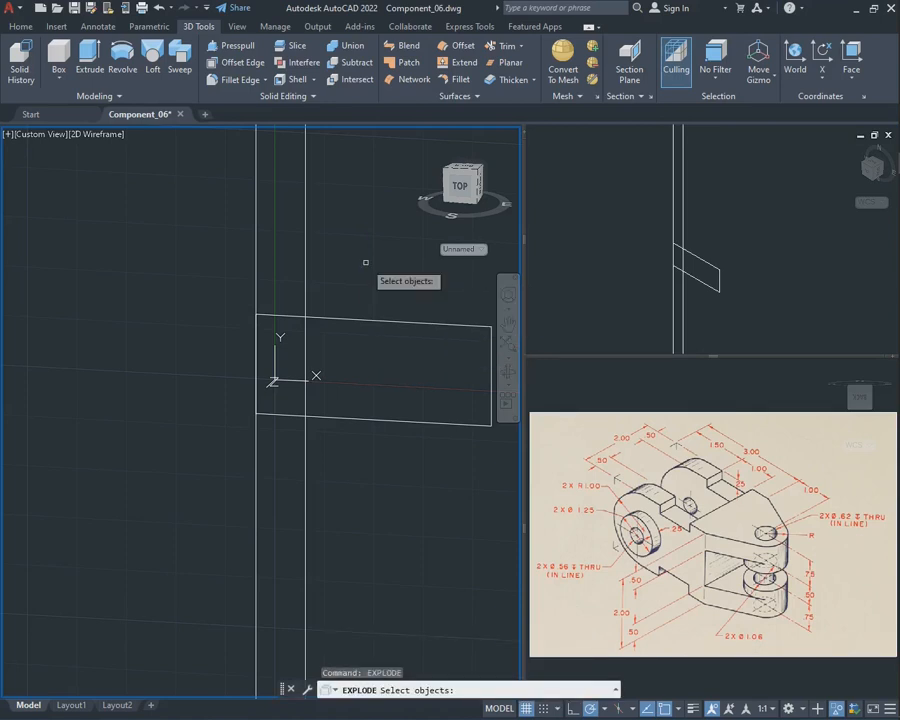
key("Return")
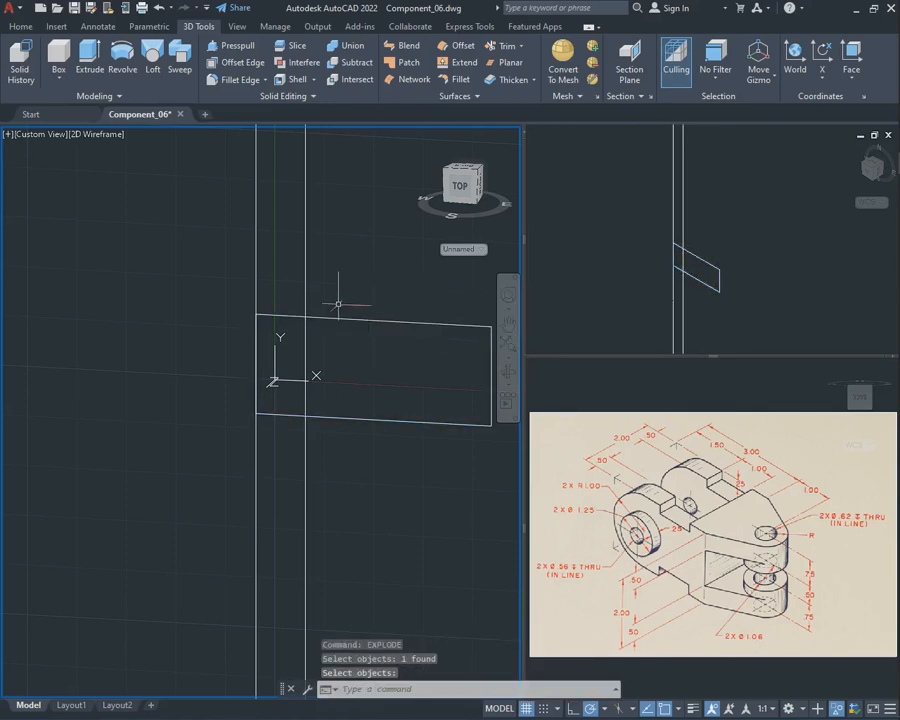
- Trim the slot rectangle's long edges back to the offset construction line and cut that line below the rectangle
type("trim")
key("Return")
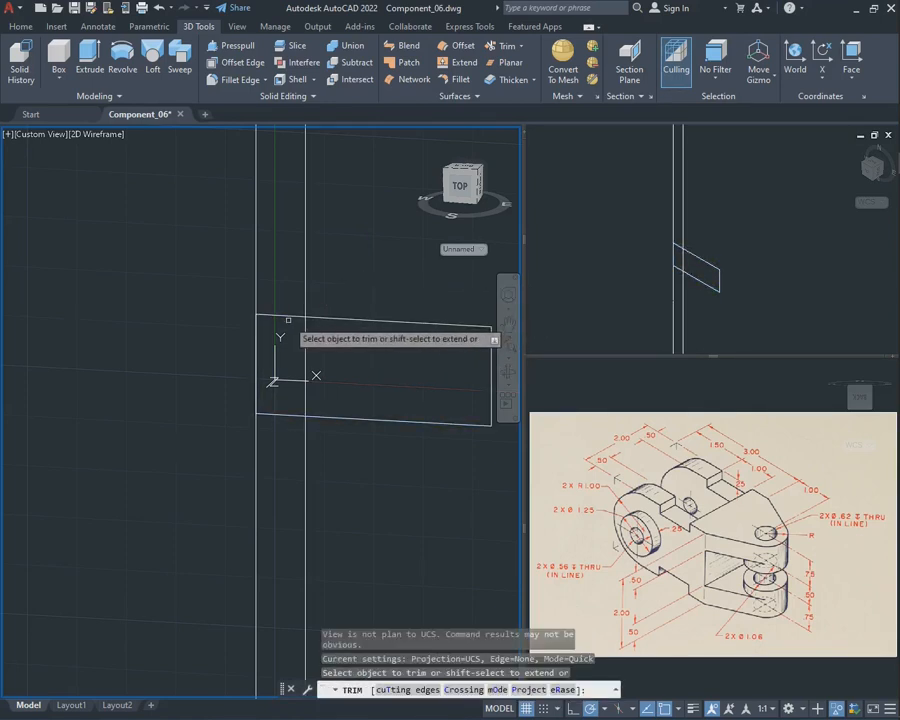
left_click(284, 315)
key("Return")
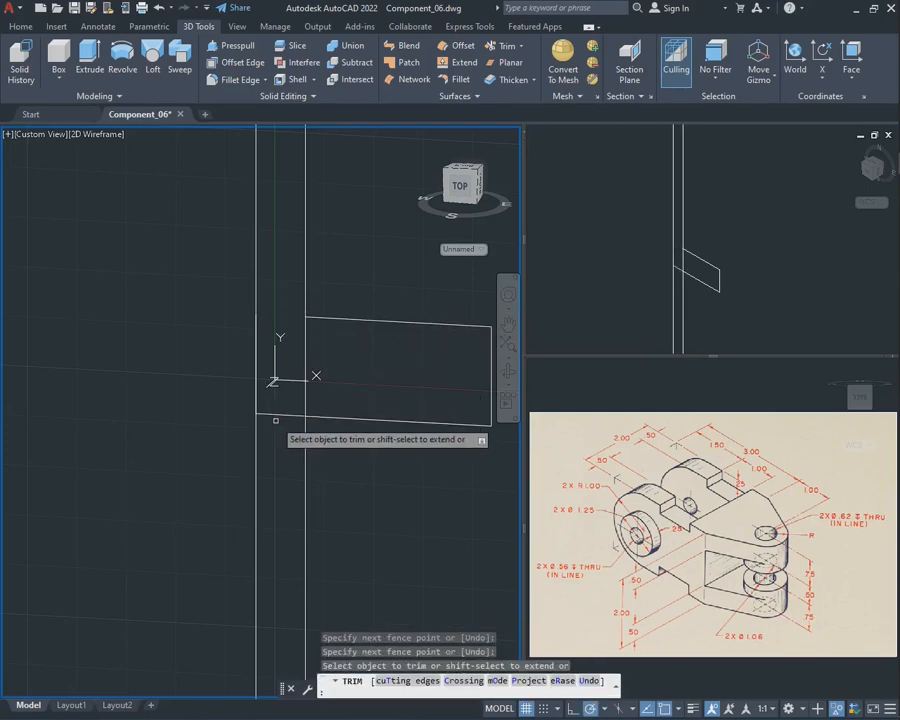
left_click(305, 447)
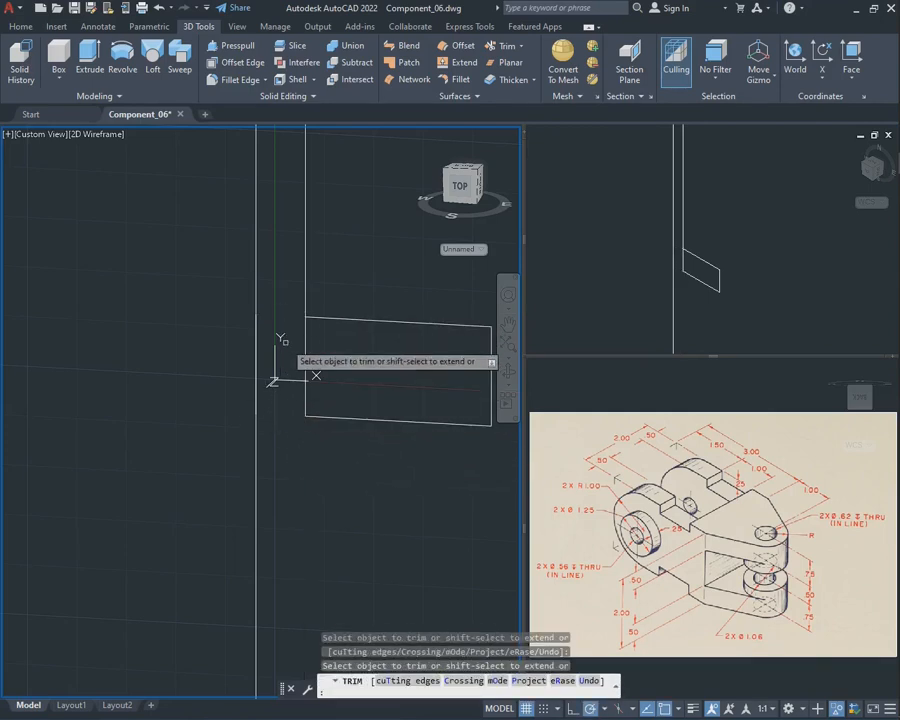
key("Escape")
- Erase the original construction line and the leftover pieces beside the shortened slot rectangle
left_click(274, 474)
left_click(190, 292)
key("Delete")
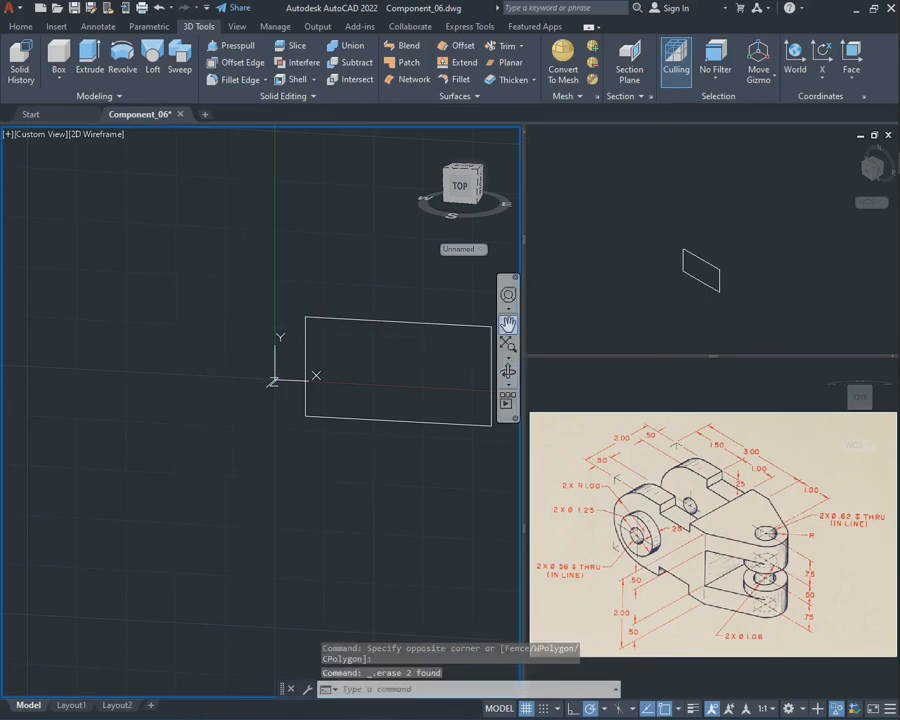
- Join the four lines of the shortened slot rectangle into one closed polyline
left_click(507, 325)
left_click_drag(330, 278, 236, 279)
key("Escape")
left_click(418, 462)
left_click(170, 274)
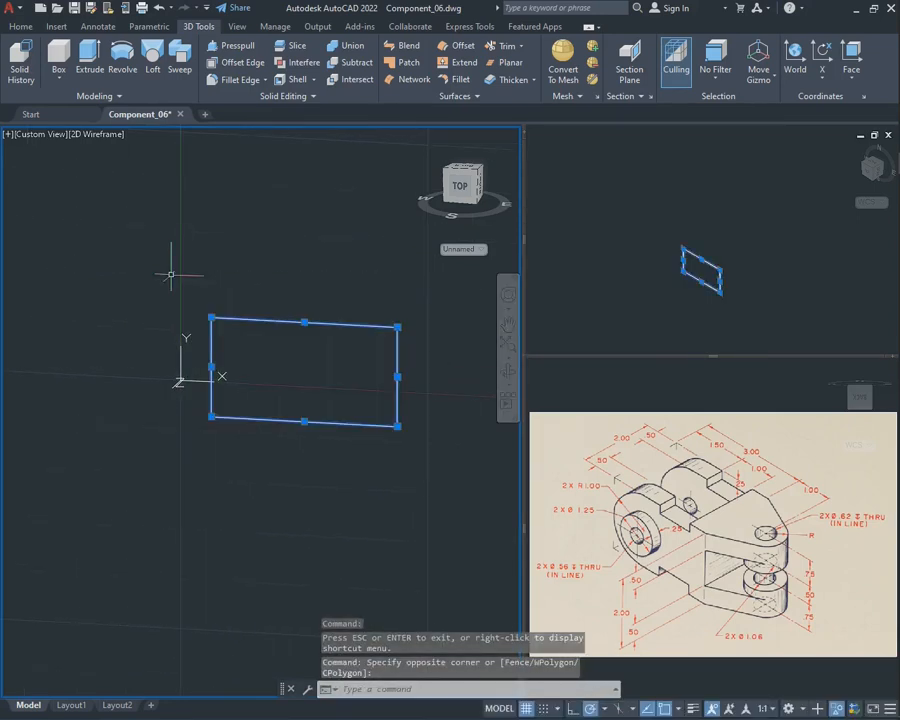
type("join")
key("Return")
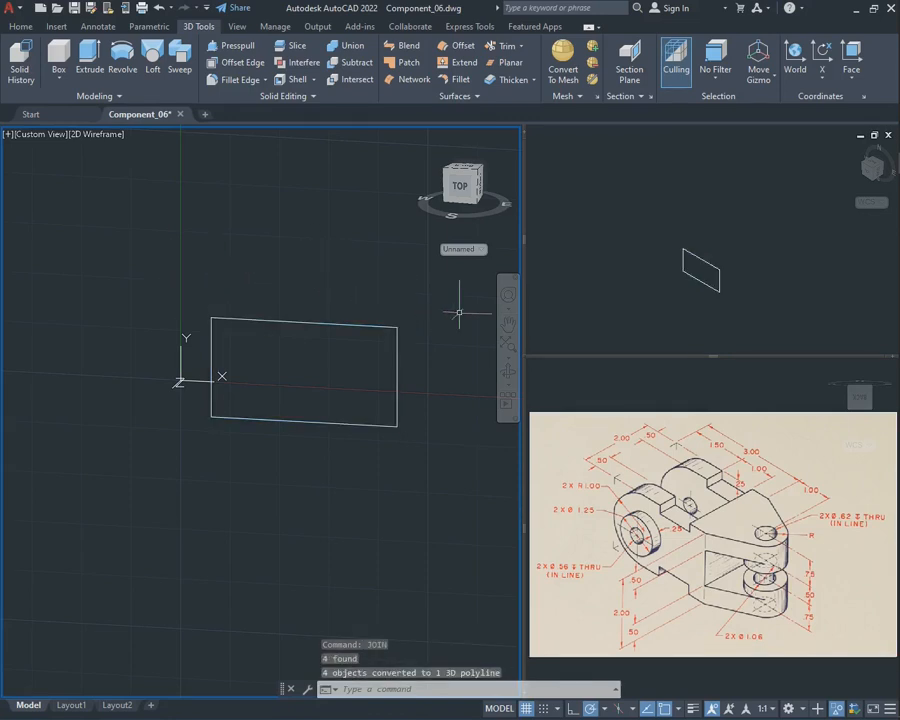
- End the object isolation so the tapered body and both lug solids are shown again
right_click(277, 244)
mouse_move(380, 308)
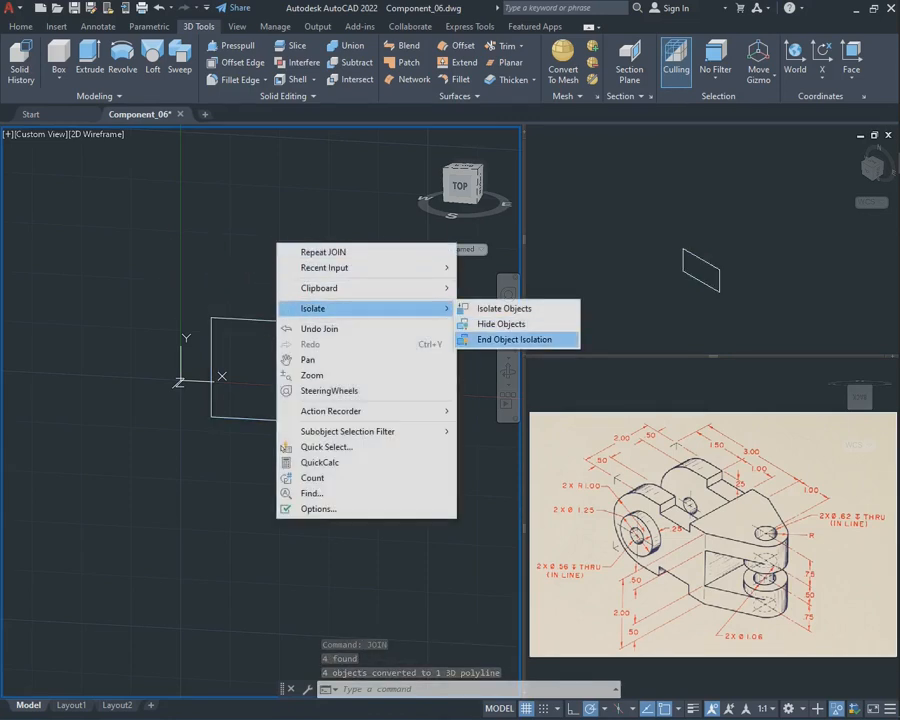
left_click(514, 339)
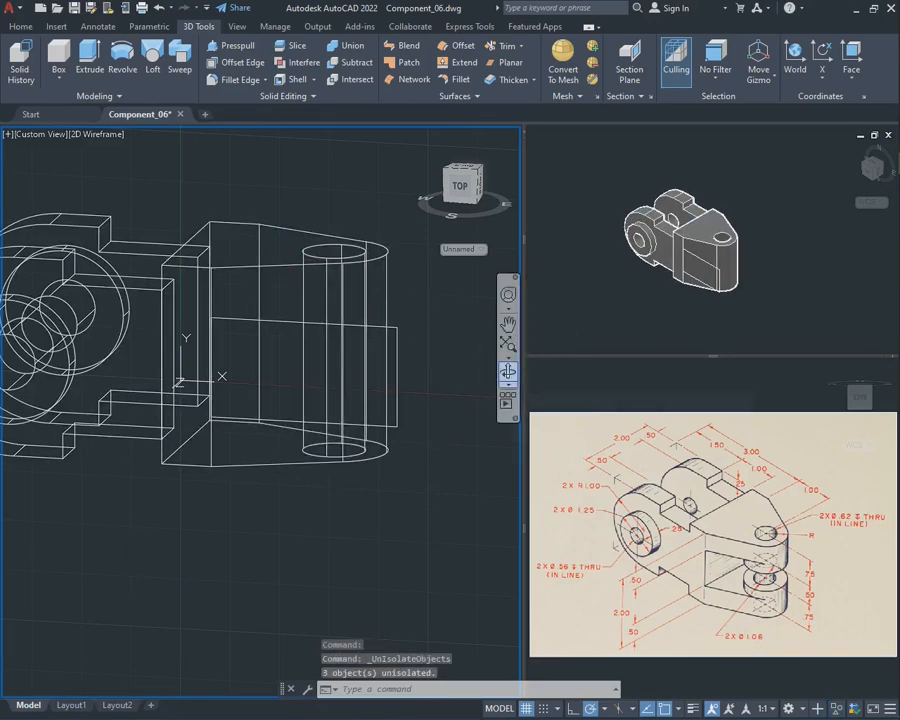
- Extrude the slot rectangle into a solid block that passes completely through the width of the tapered body
left_click(508, 371)
left_click_drag(370, 340, 275, 375)
scroll(300, 294, "down", 1)
key("Escape")
left_click(507, 325)
left_click_drag(312, 218, 309, 272)
key("Escape")
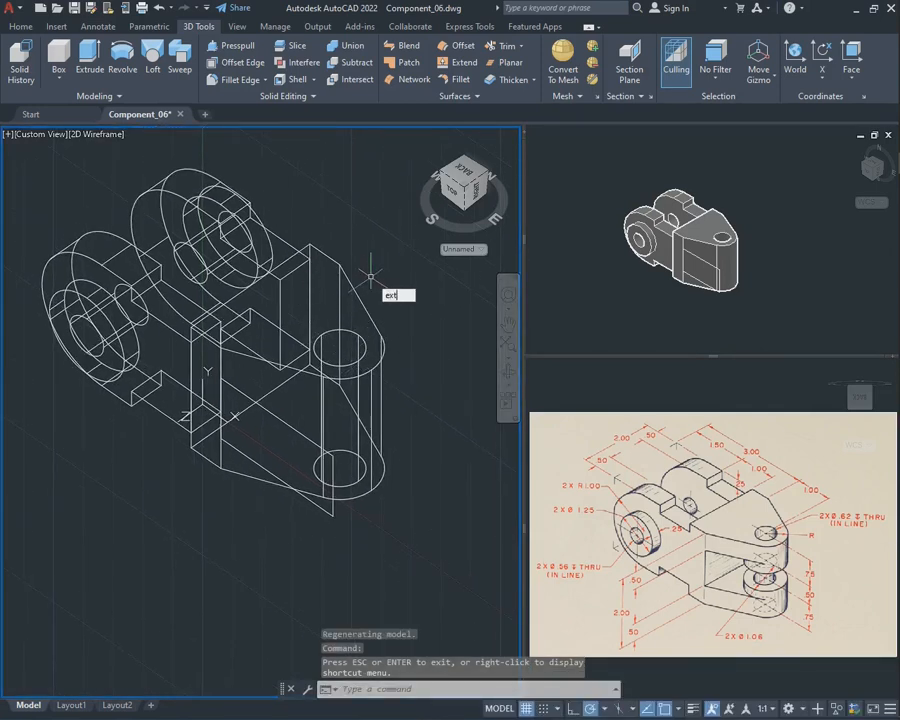
type("extr")
key("Return")
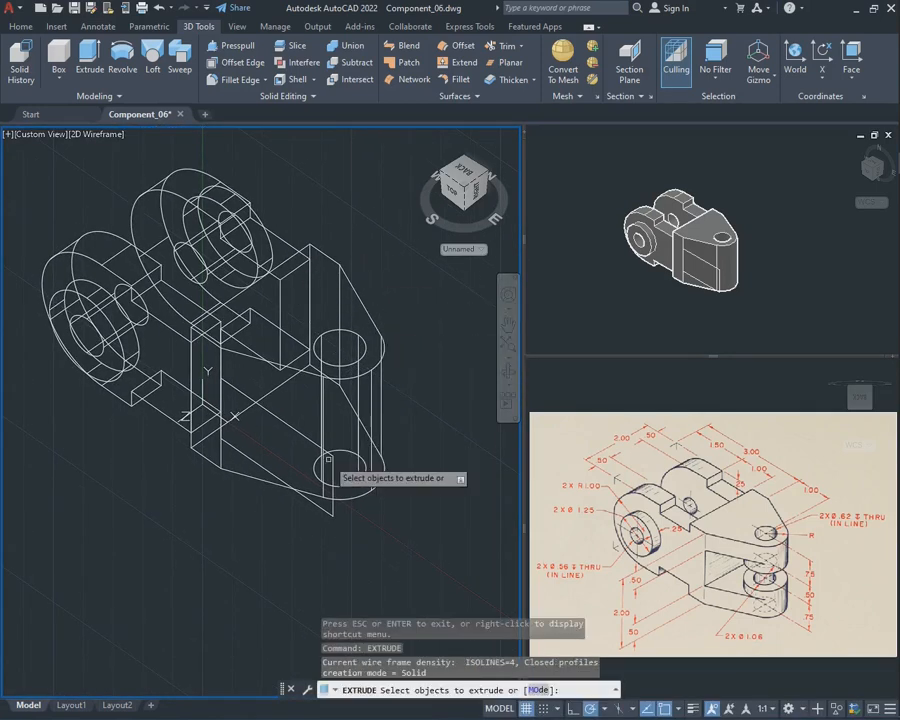
left_click(304, 436)
key("Return")
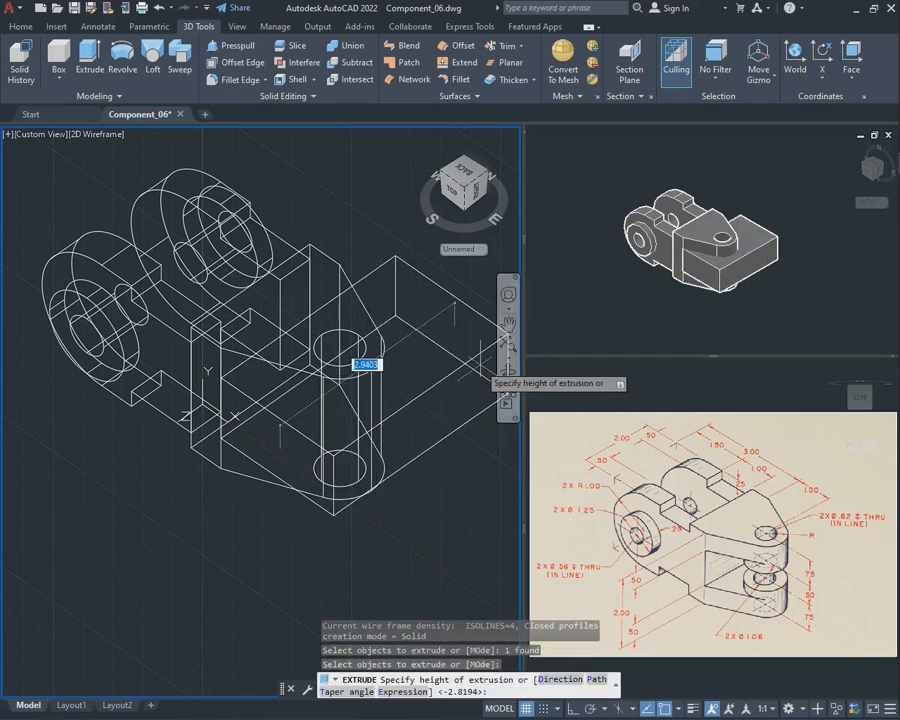
key("Escape")
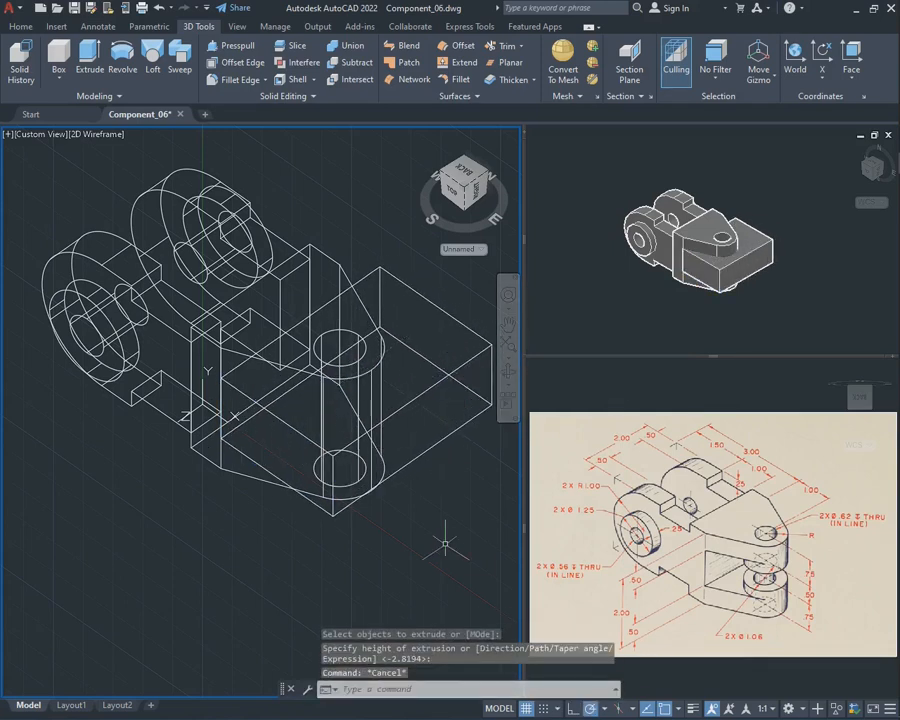
- Subtract the slot block from the tapered body to form the two arms
key("Return")
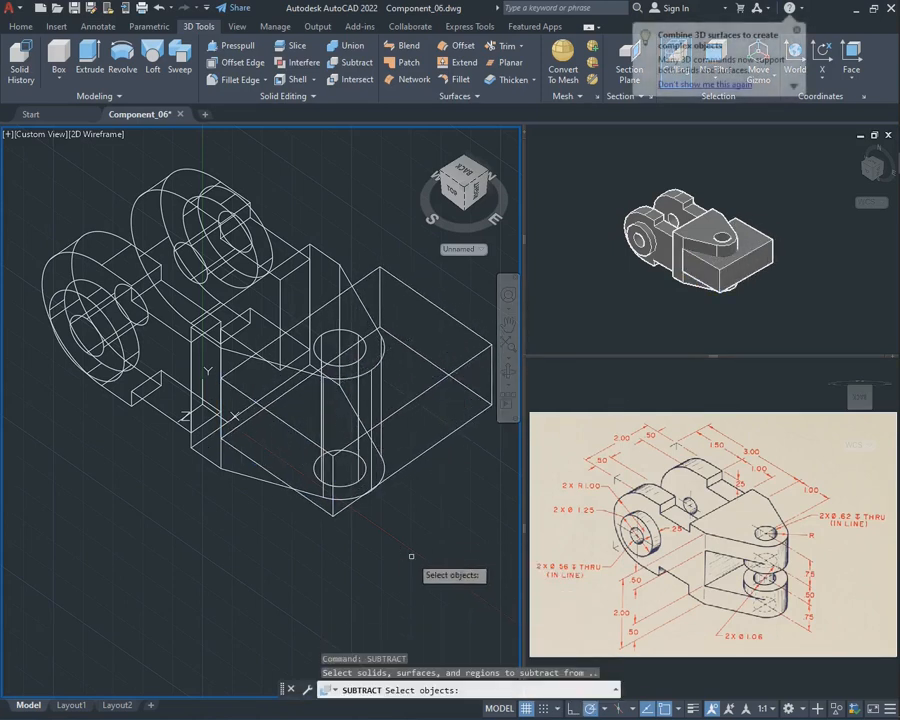
left_click(326, 255)
key("Return")
left_click(397, 283)
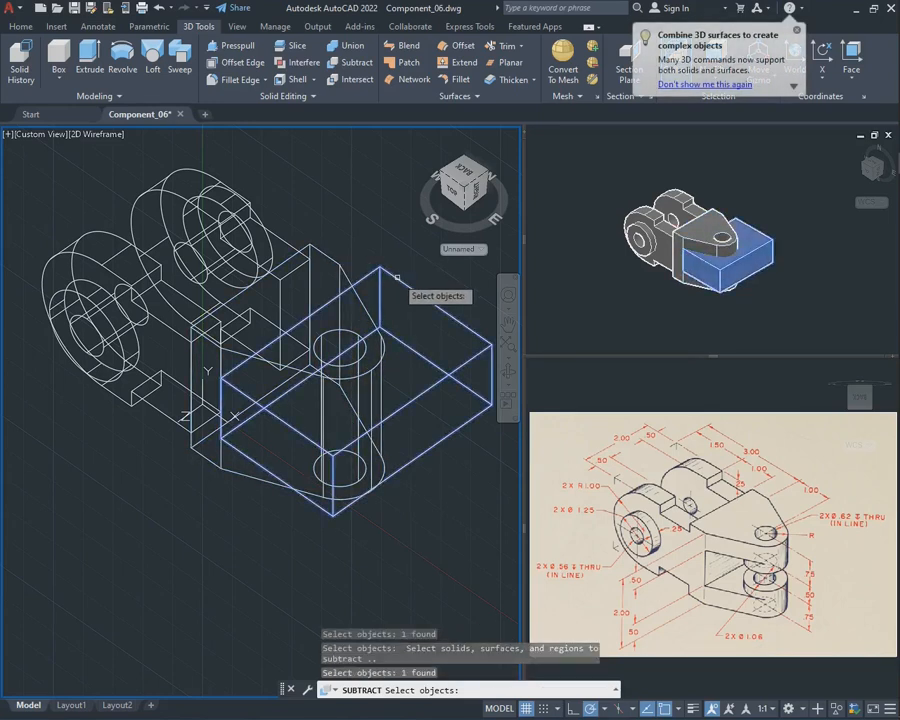
key("Return")
key("Escape")
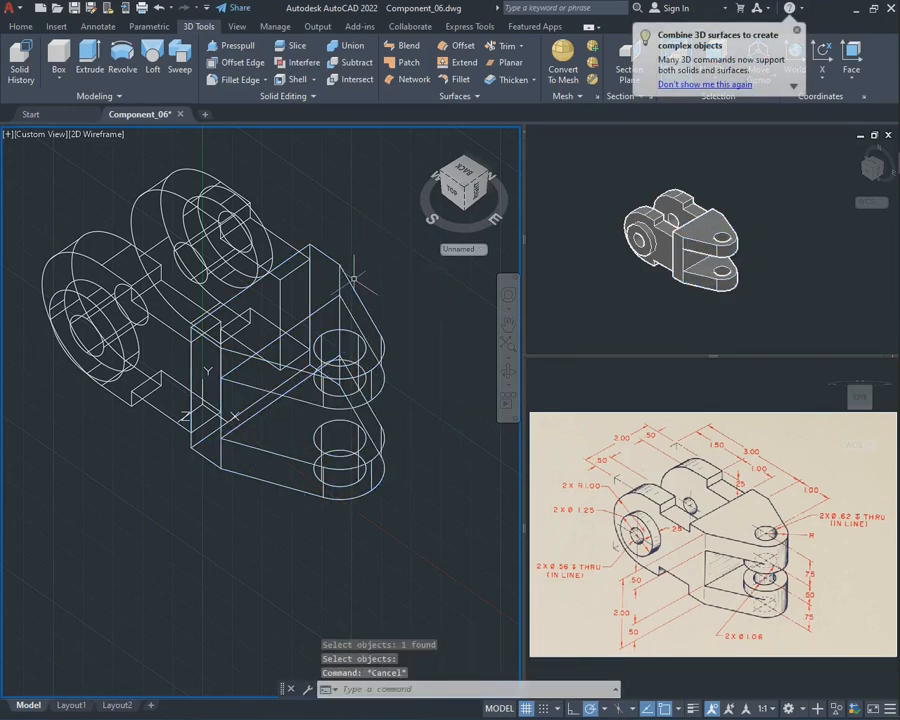
left_click(270, 228)
key("Escape")
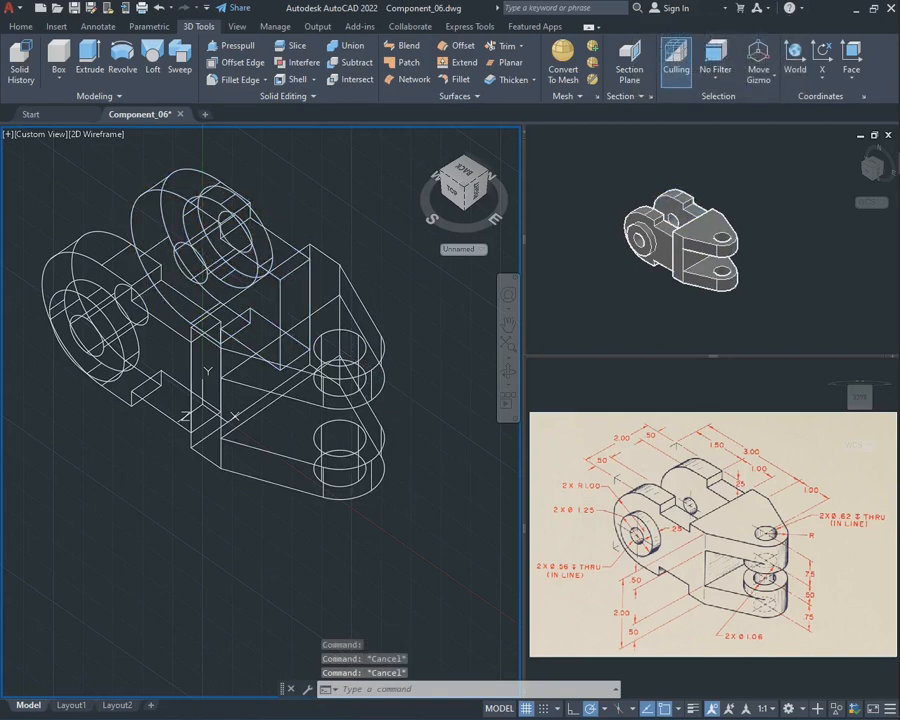
- Reset the coordinate system to World
left_click(795, 58)
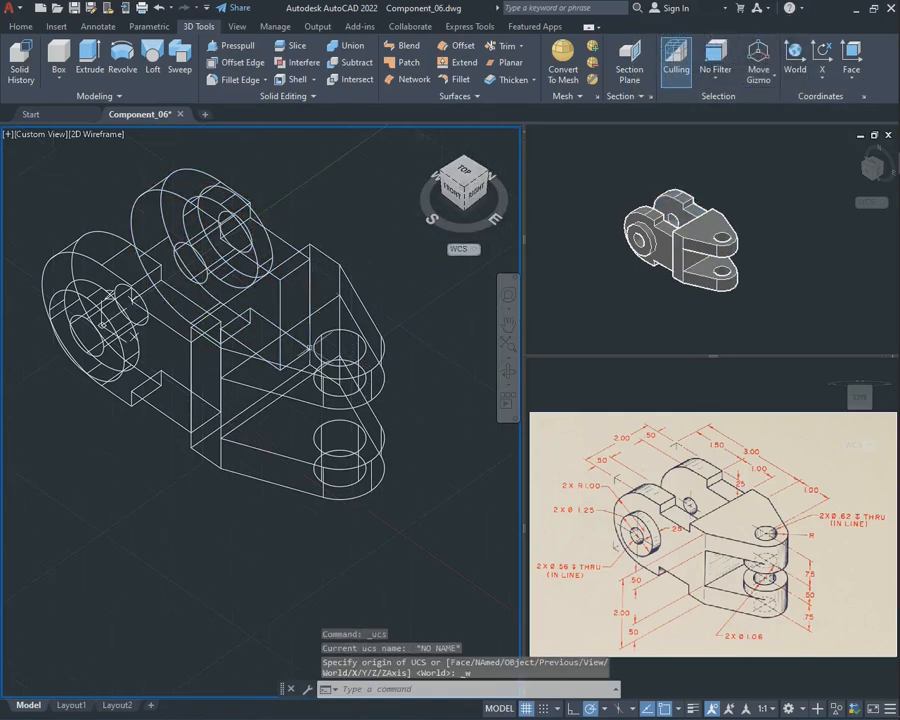
left_click(415, 522)
key("Escape")
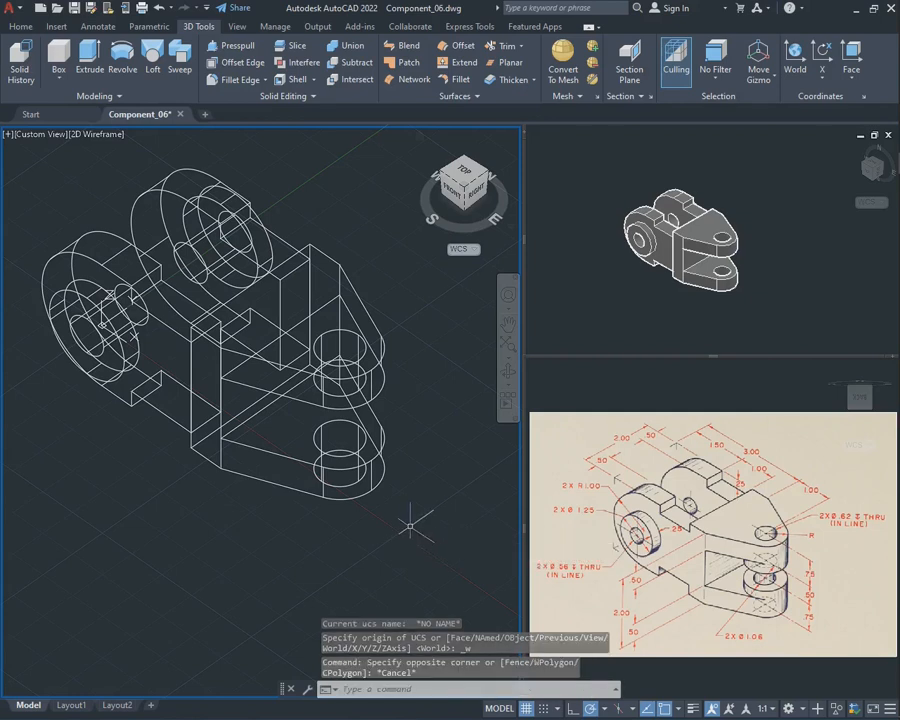
- Union the slotted tapered body with both lug solids into a single solid
key("Return")
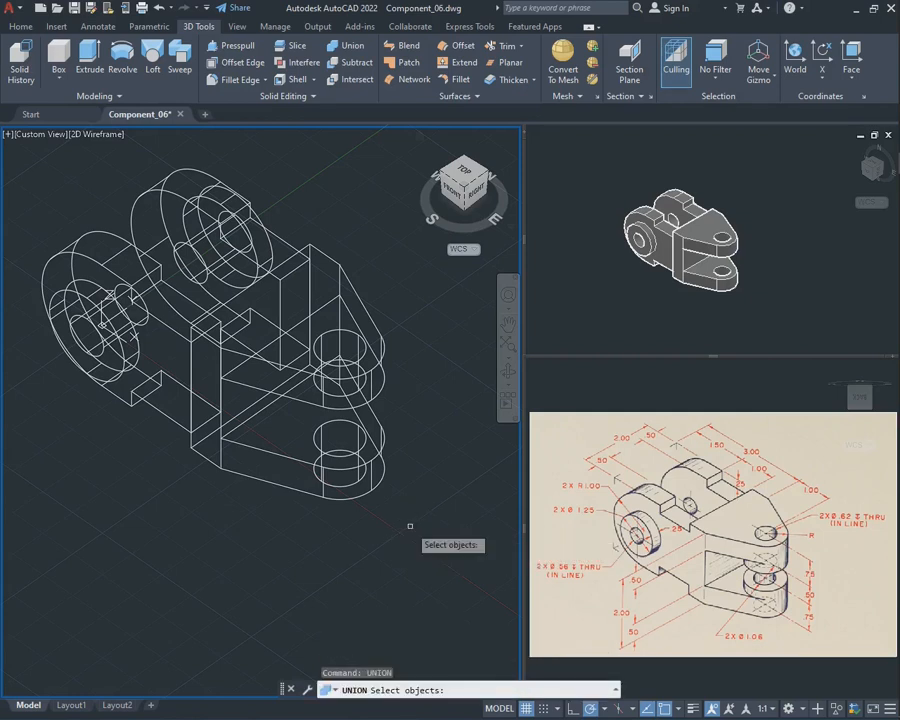
left_click(219, 358)
left_click(222, 360)
left_click(165, 330)
left_click(152, 350)
left_click(205, 212)
key("Return")
left_click(235, 394)
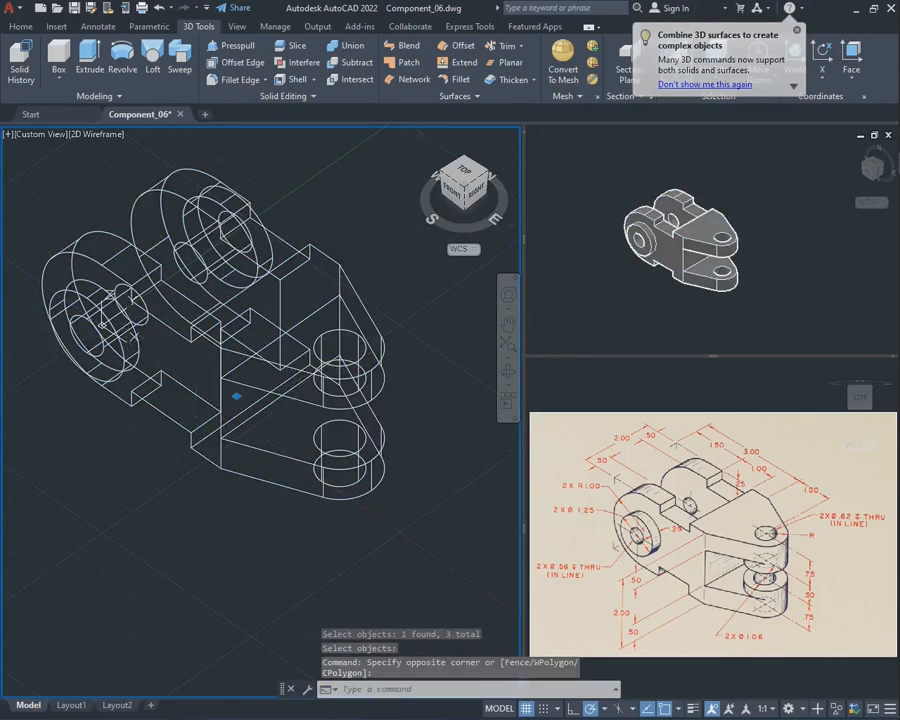
- Hide the whole united component to check for leftover objects, and end the isolation to show it again
key("ctrl+a")
right_click(59, 200)
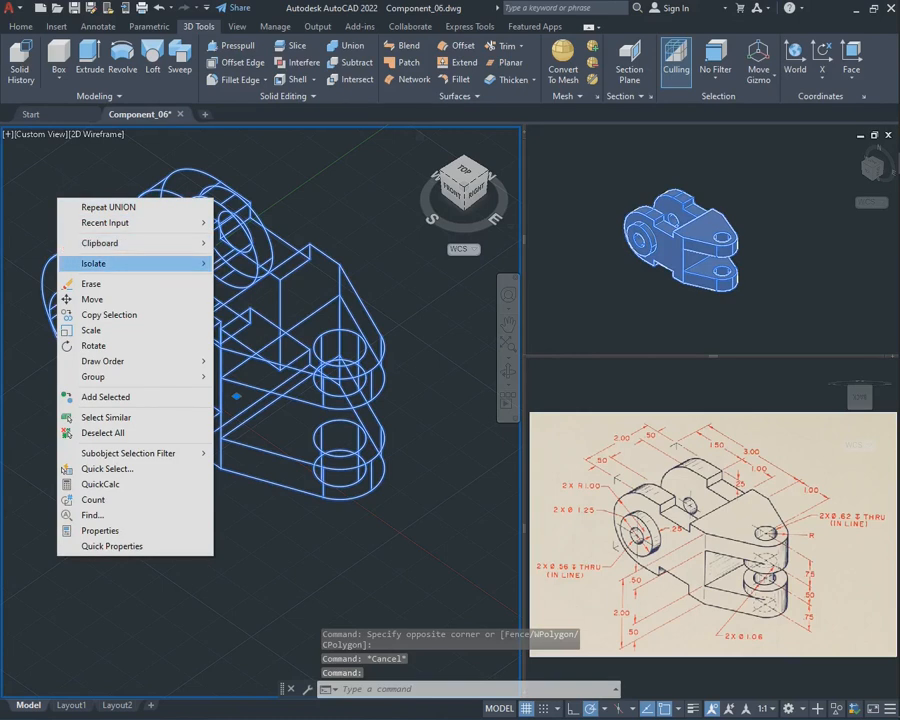
mouse_move(150, 263)
left_click(258, 279)
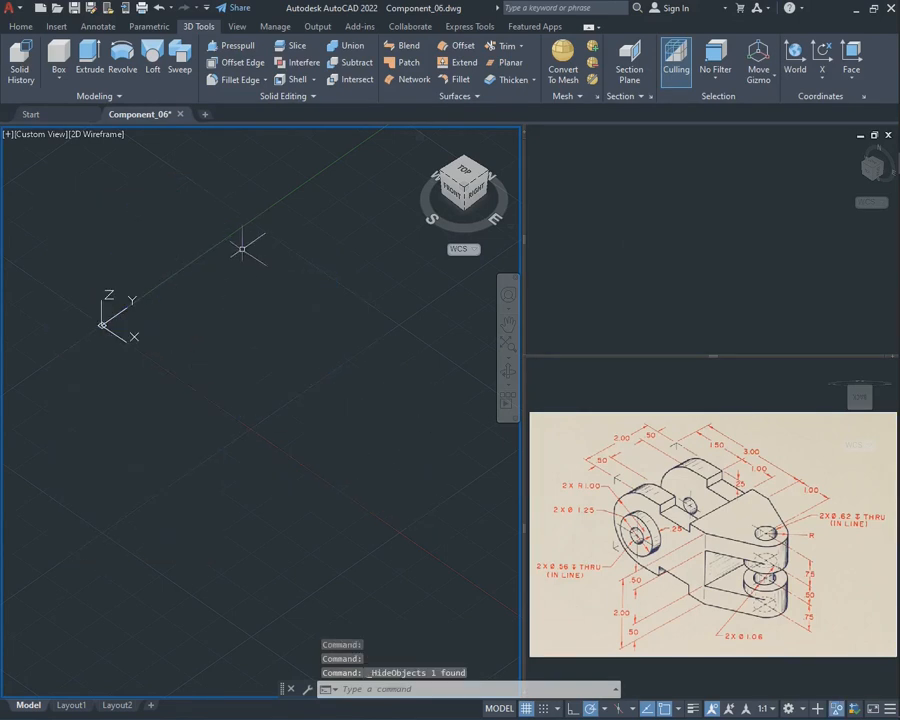
right_click(221, 255)
mouse_move(262, 315)
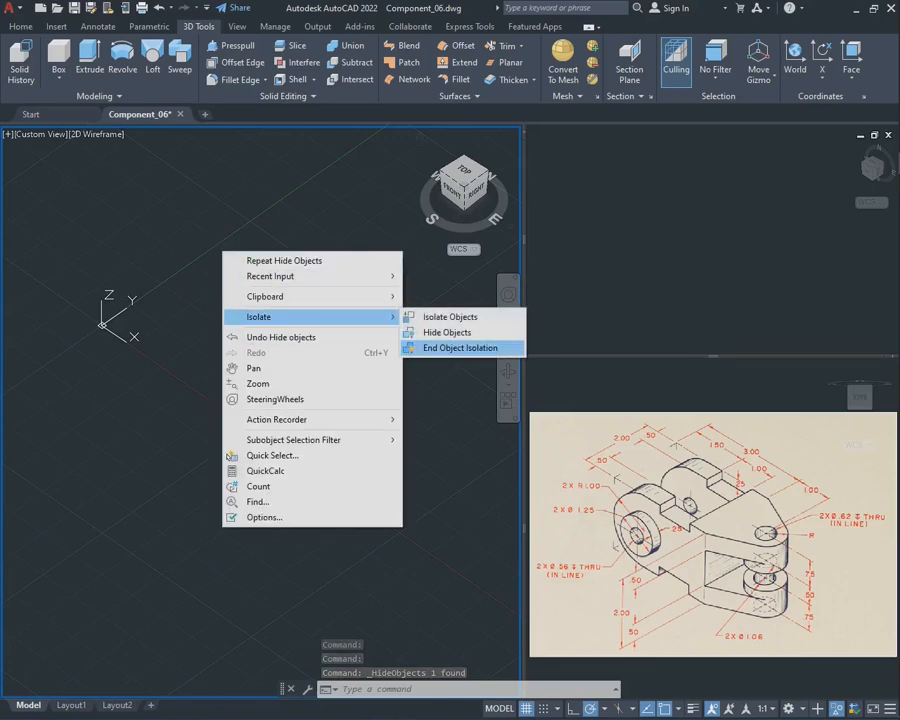
left_click(470, 346)
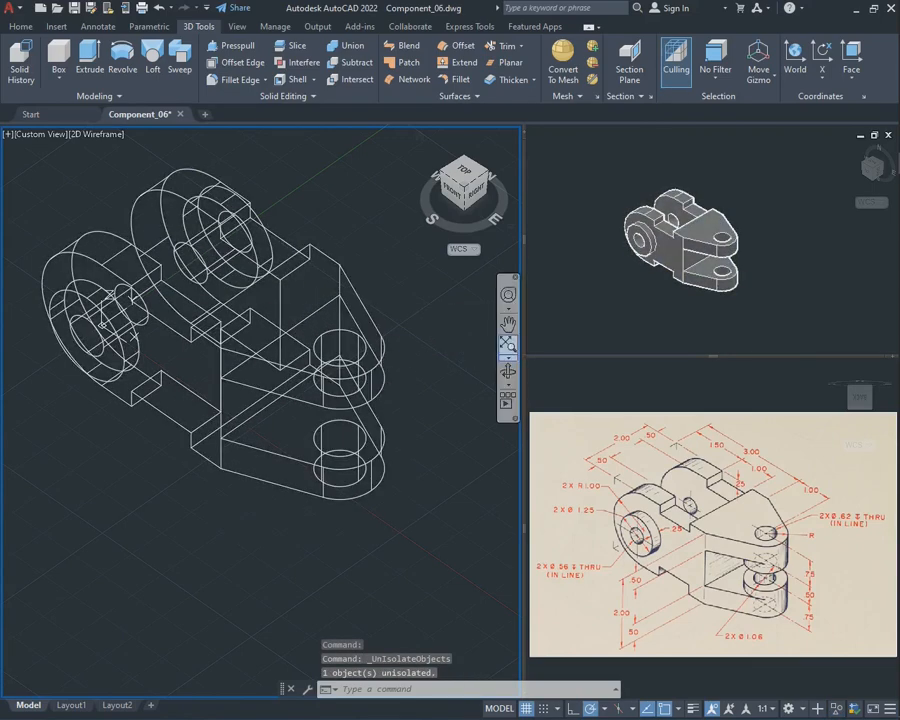
left_click(508, 325)
left_click_drag(237, 233, 268, 280)
key("Escape")
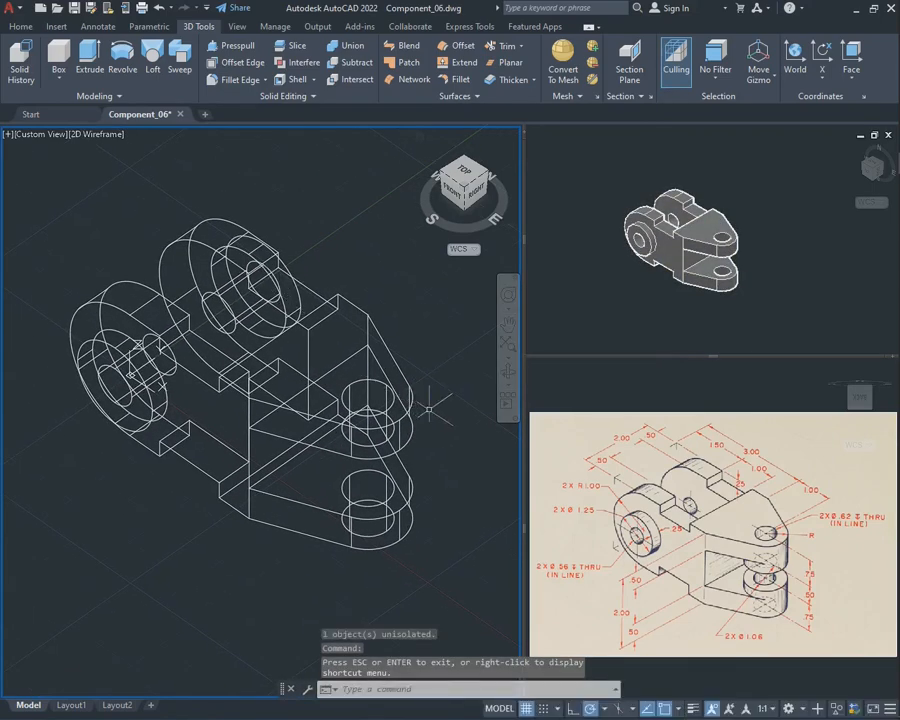
left_click(508, 371)
left_click_drag(385, 485, 399, 413)
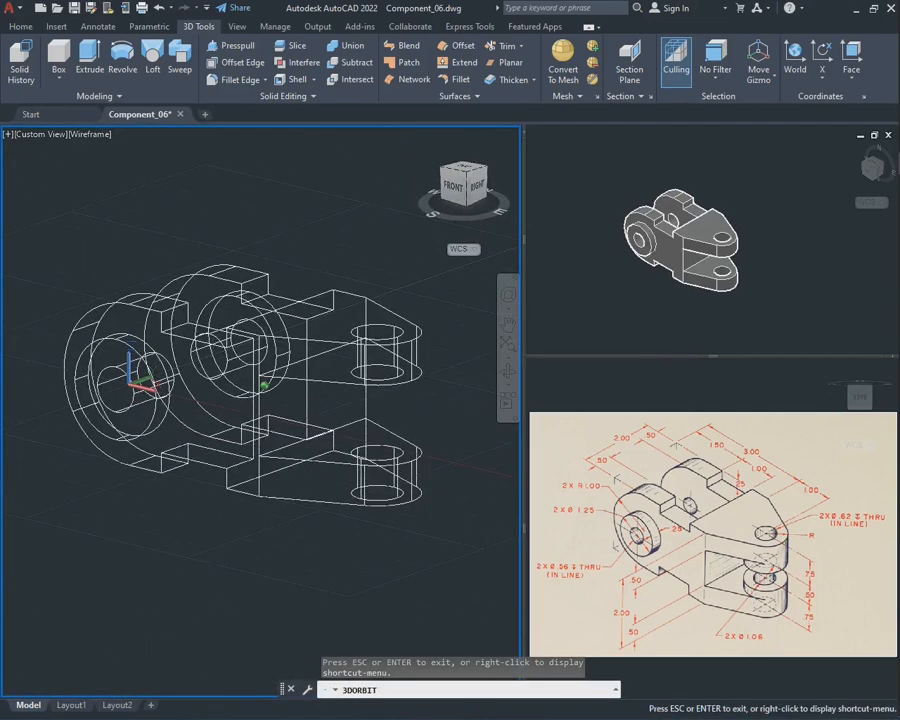
key("Escape")
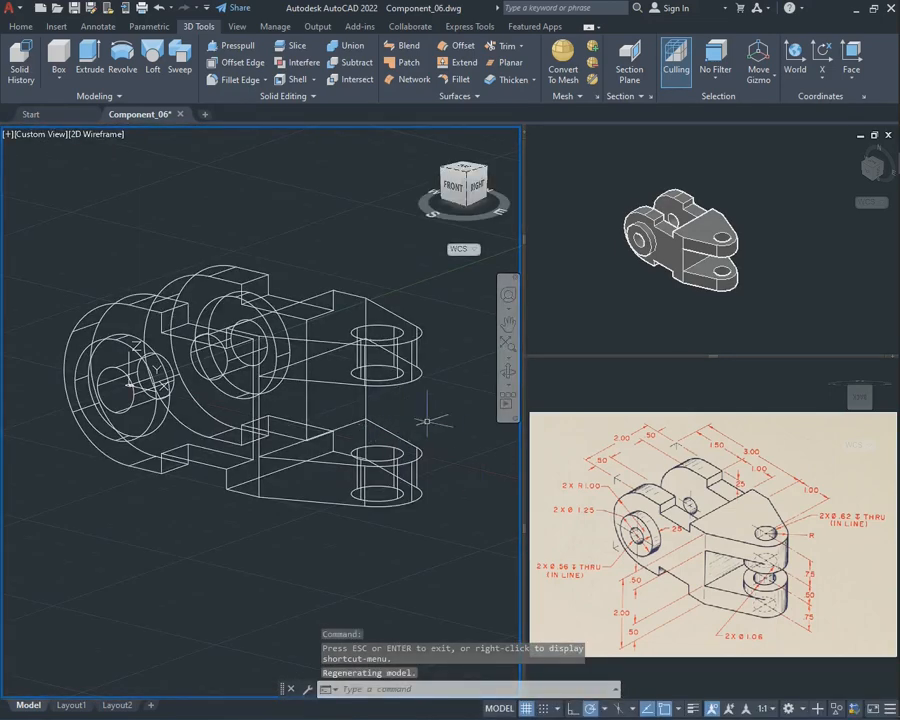
- Align the coordinate system with the lower arm's inner face, which faces the slot
left_click(508, 372)
left_click_drag(400, 420, 428, 462)
key("Escape")
left_click(851, 60)
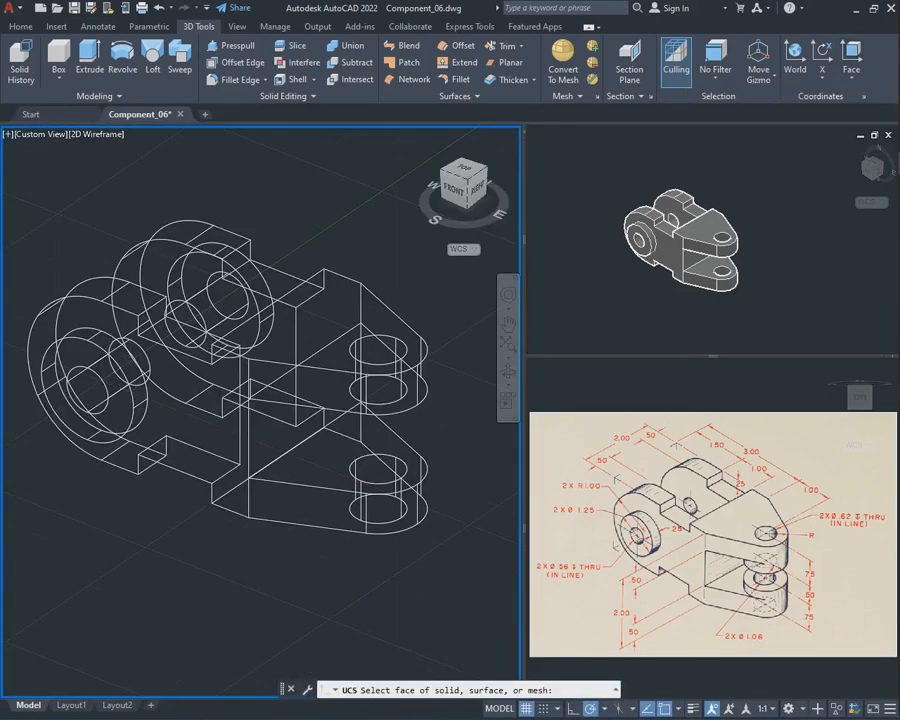
left_click(326, 474)
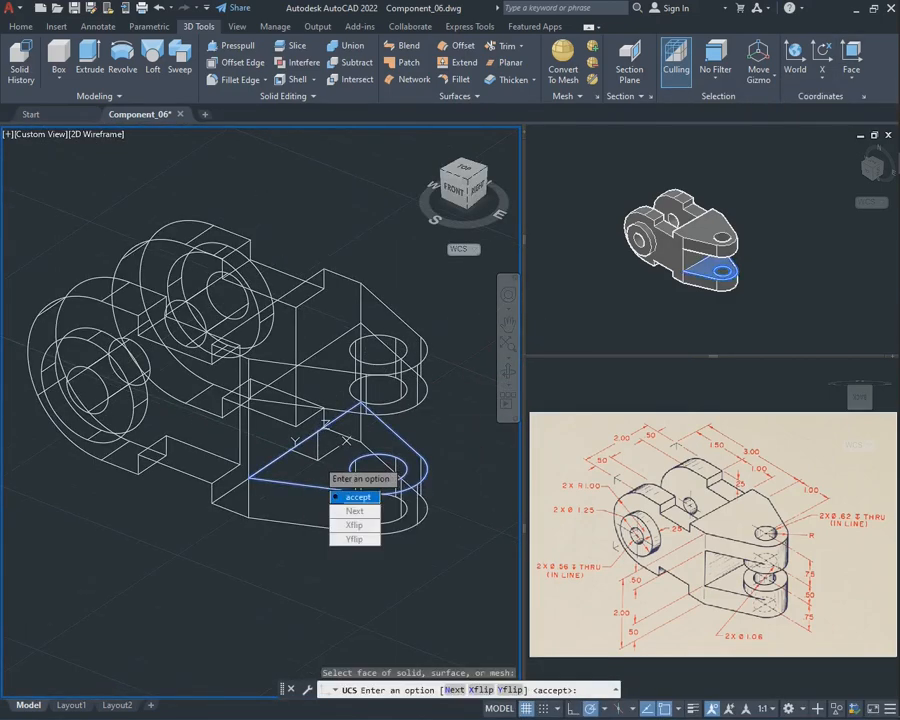
left_click(357, 497)
- Draw a 1.06 diameter circle centred on the lower arm's hole, on the inner face
scroll(406, 440, "up", 4)
scroll(406, 446, "down", 2)
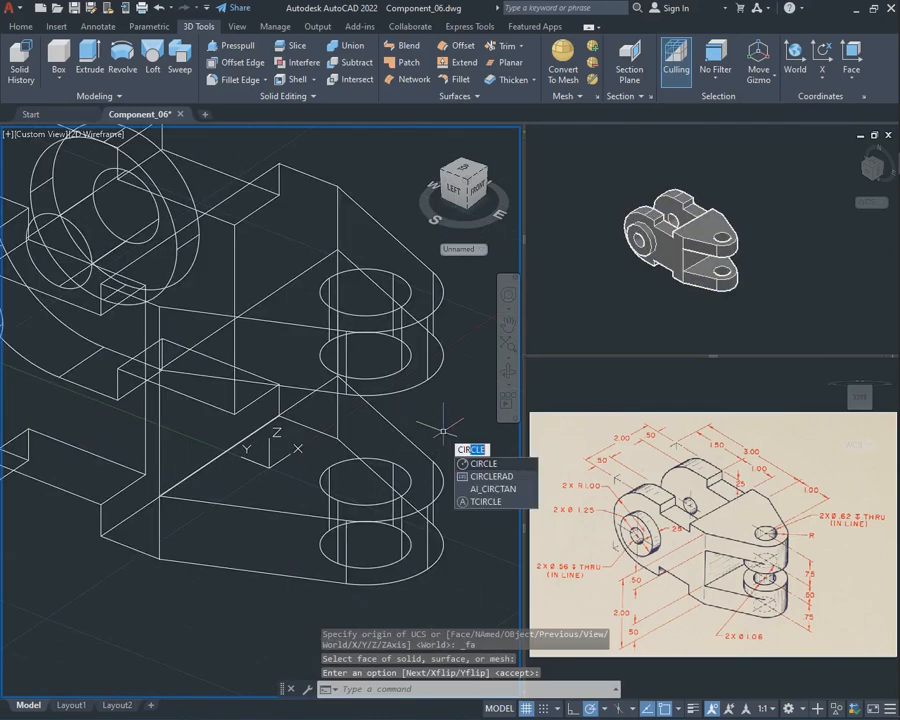
key("Return")
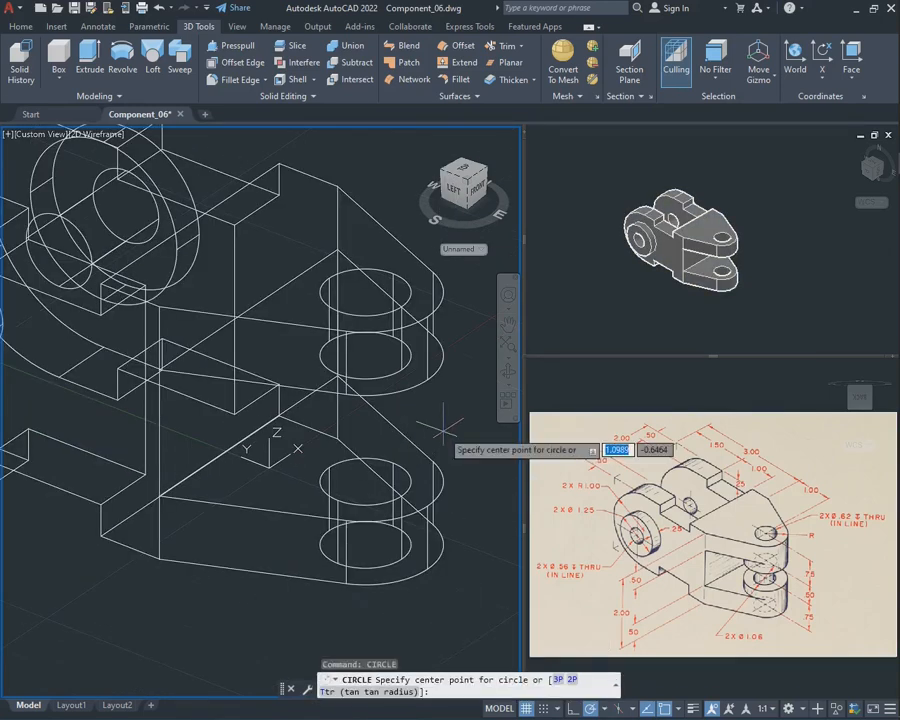
left_click(366, 481)
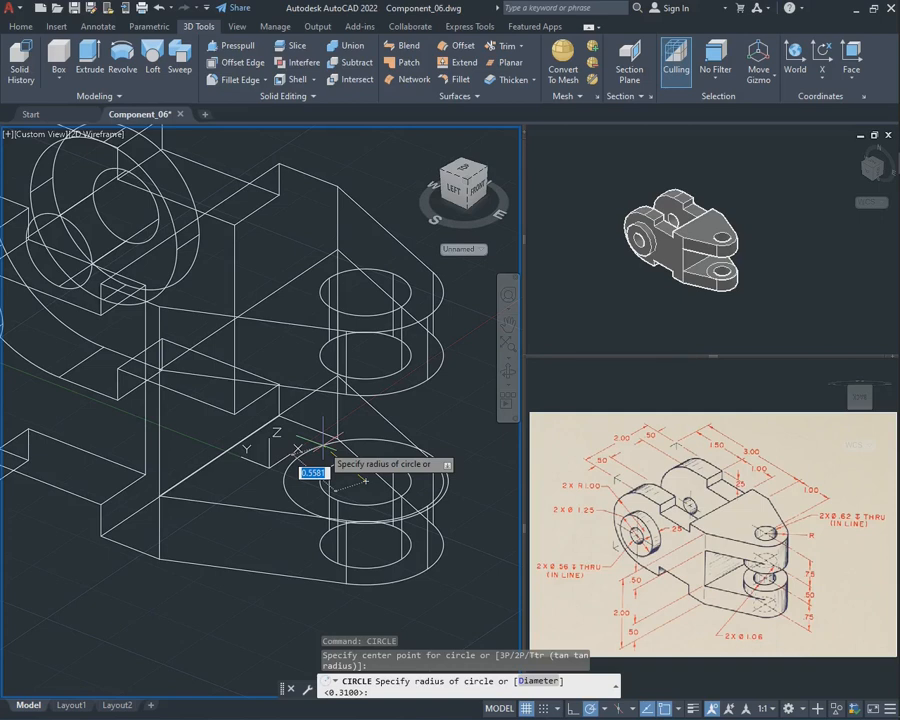
type("d")
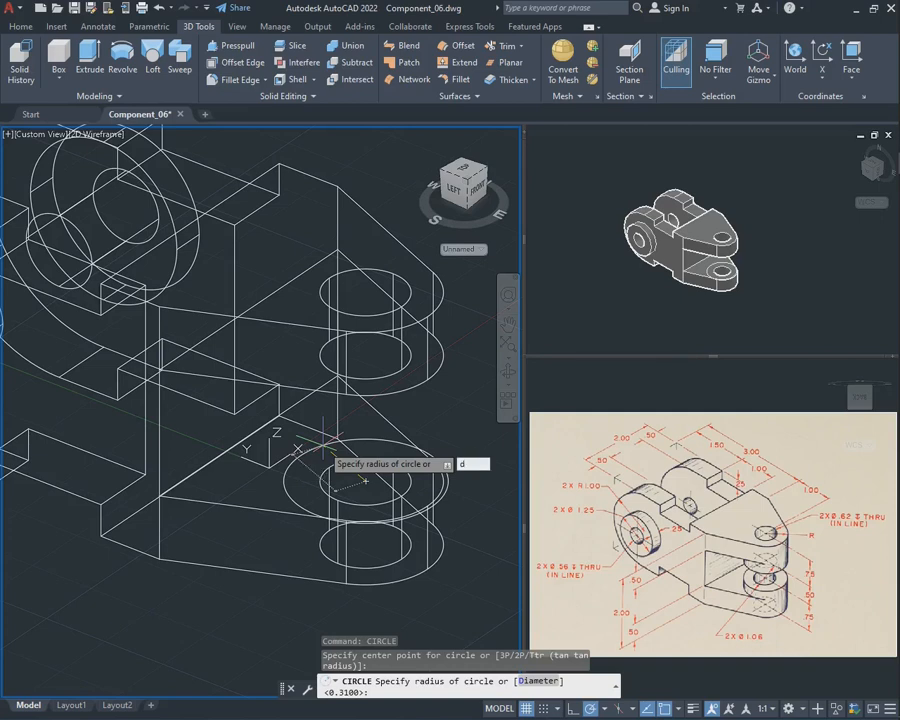
key("Return")
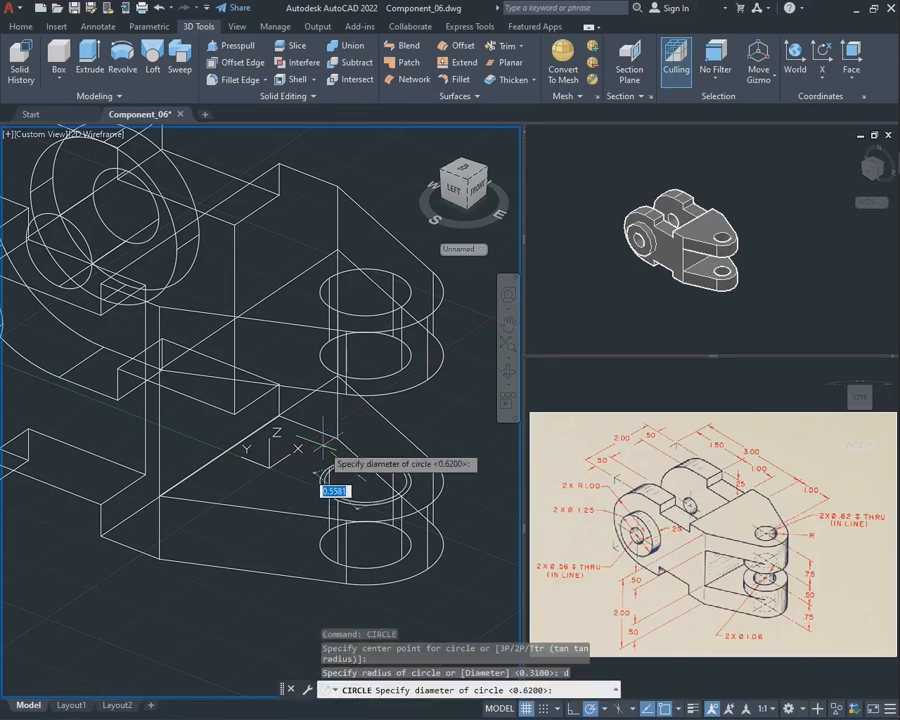
key("Return")
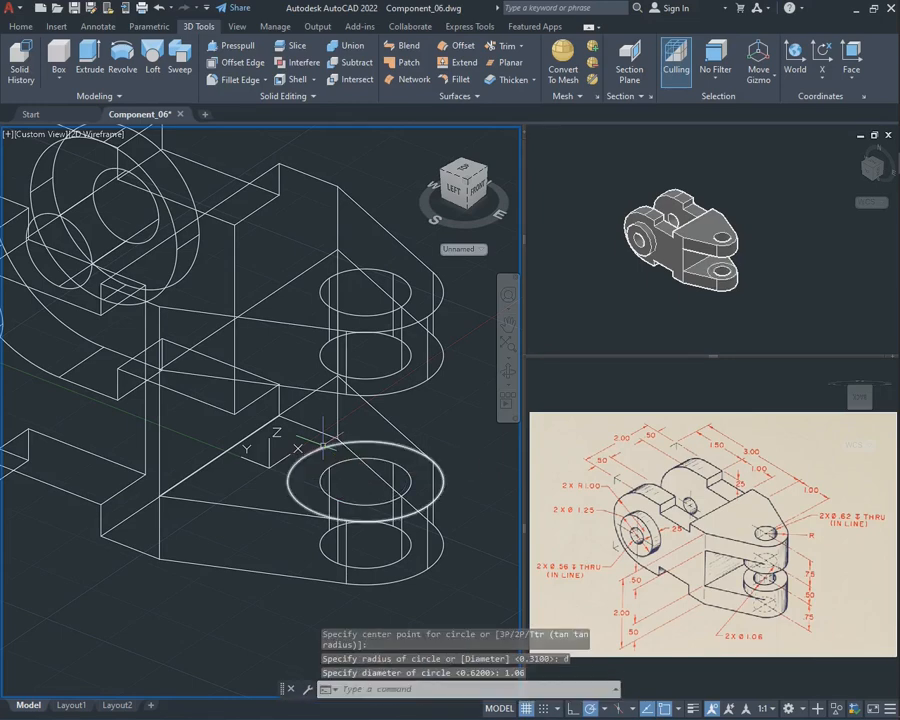
key("Escape")
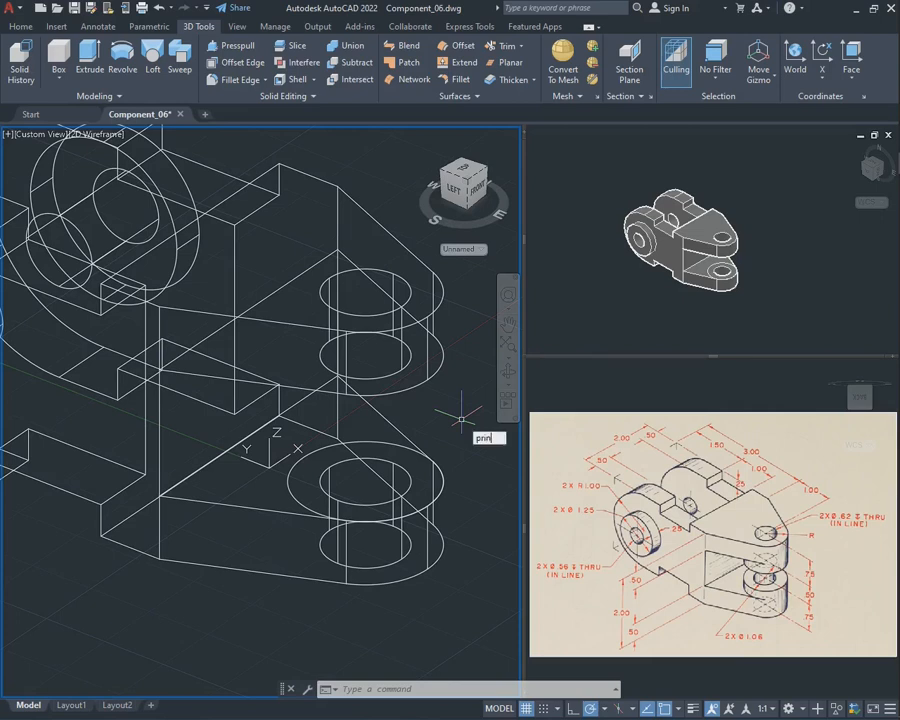
- Presspull the ring between the circle and the lower arm's hole 0.25 into the slot to form a boss
key("Escape")
key("Escape")
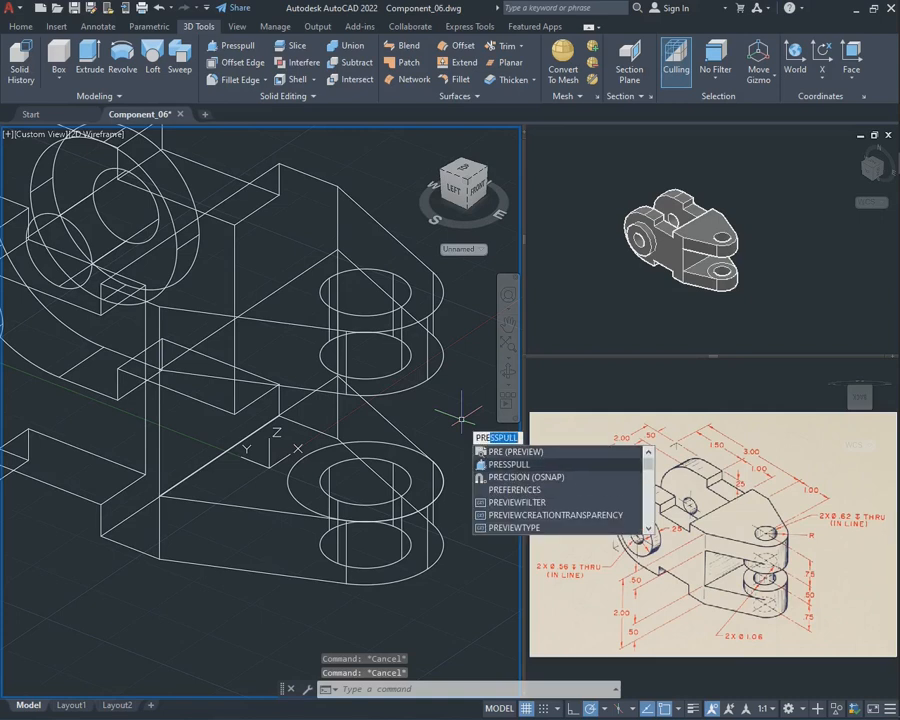
key("Return")
left_click(315, 470)
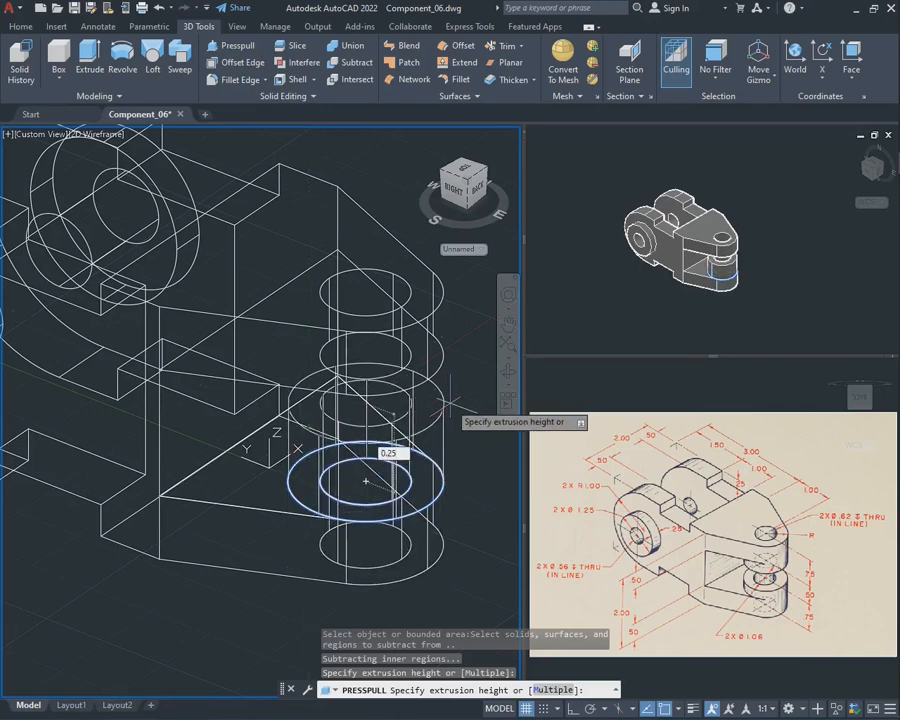
type("0.25")
key("Return")
key("Return")
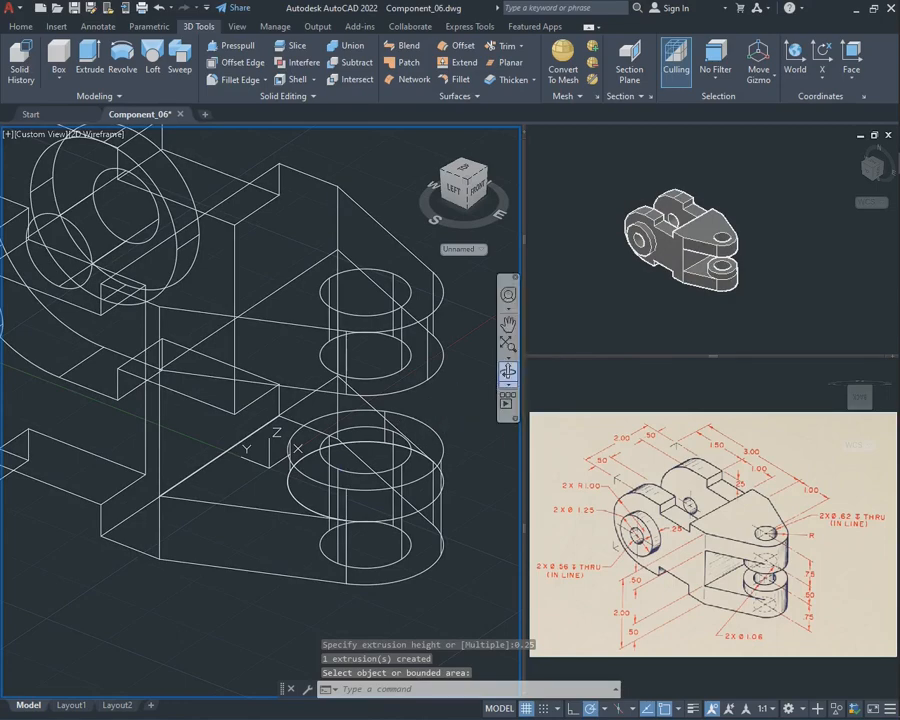
- Try to align the coordinate system with the bottom face of the lower arm
scroll(400, 340, "down", 3)
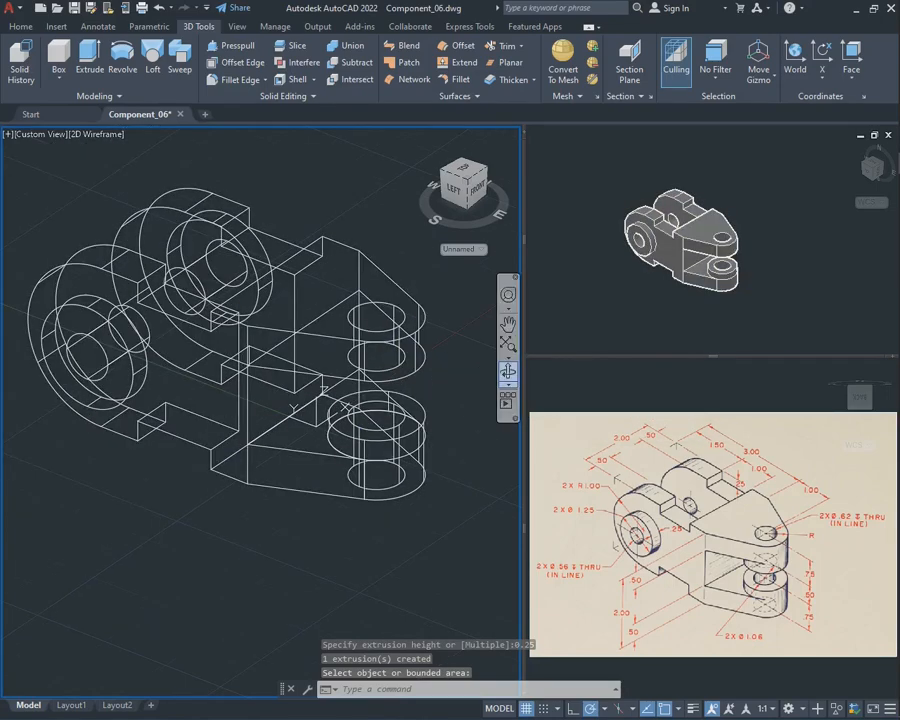
left_click(508, 371)
left_click_drag(300, 420, 360, 440)
mouse_move(268, 308)
left_mouse_down()
mouse_move(268, 270)
mouse_move(280, 320)
mouse_move(270, 316)
left_mouse_up()
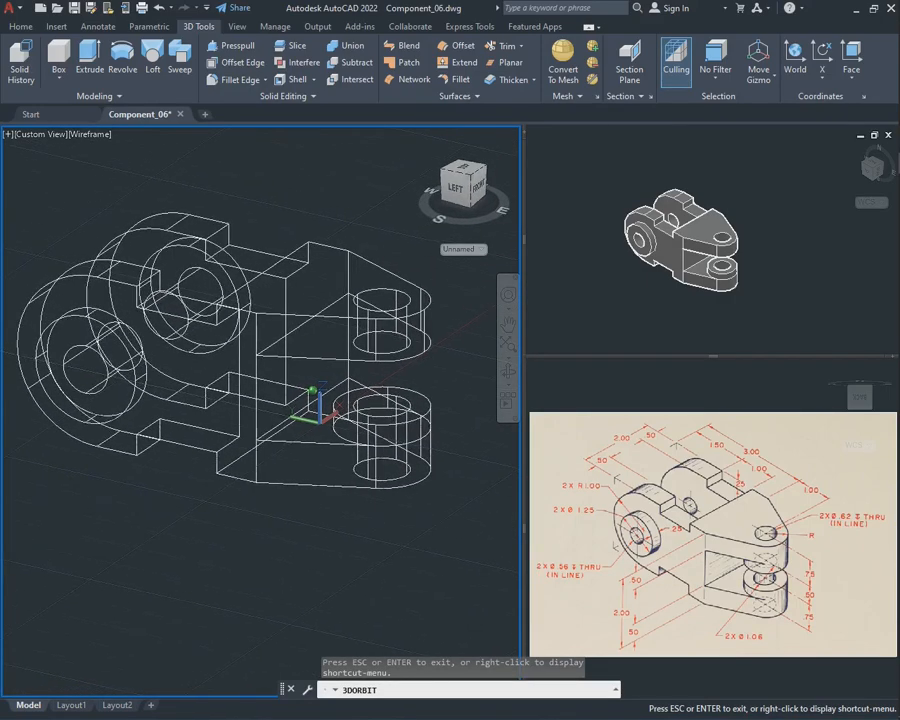
key("Escape")
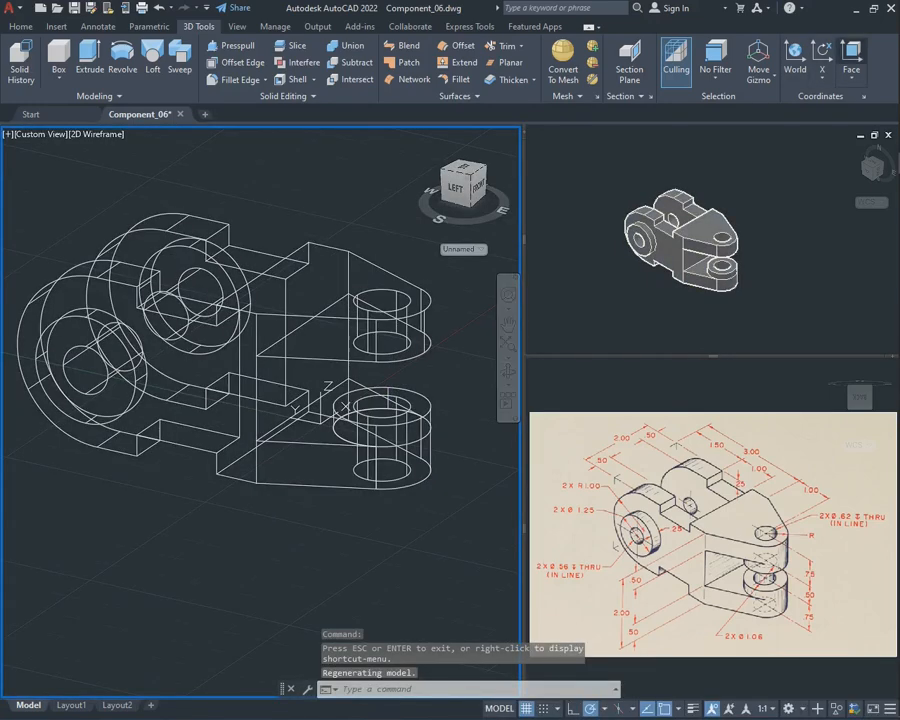
left_click(241, 484)
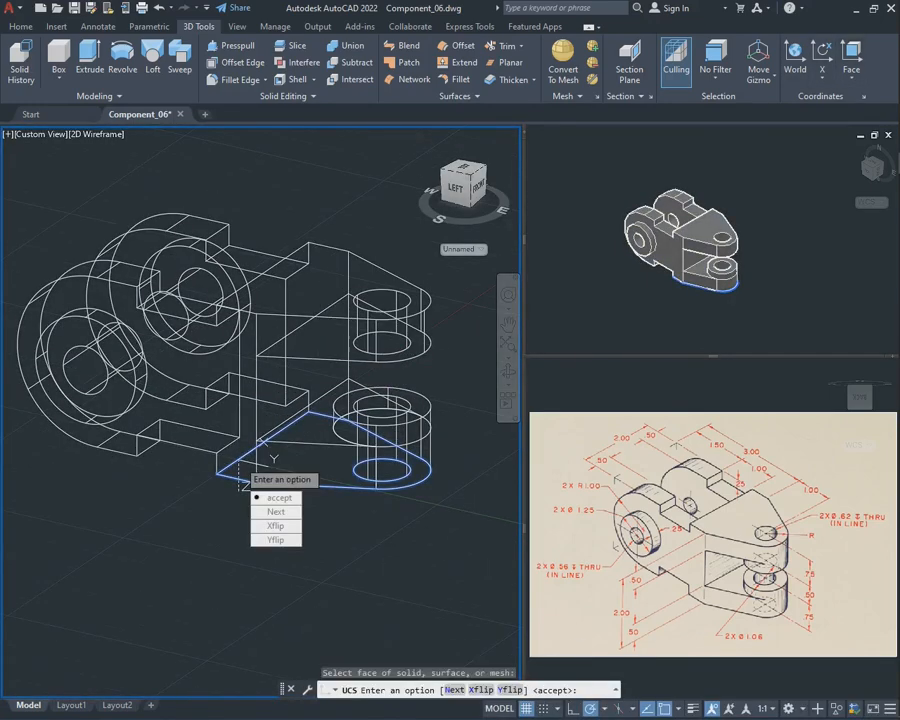
key("Return")
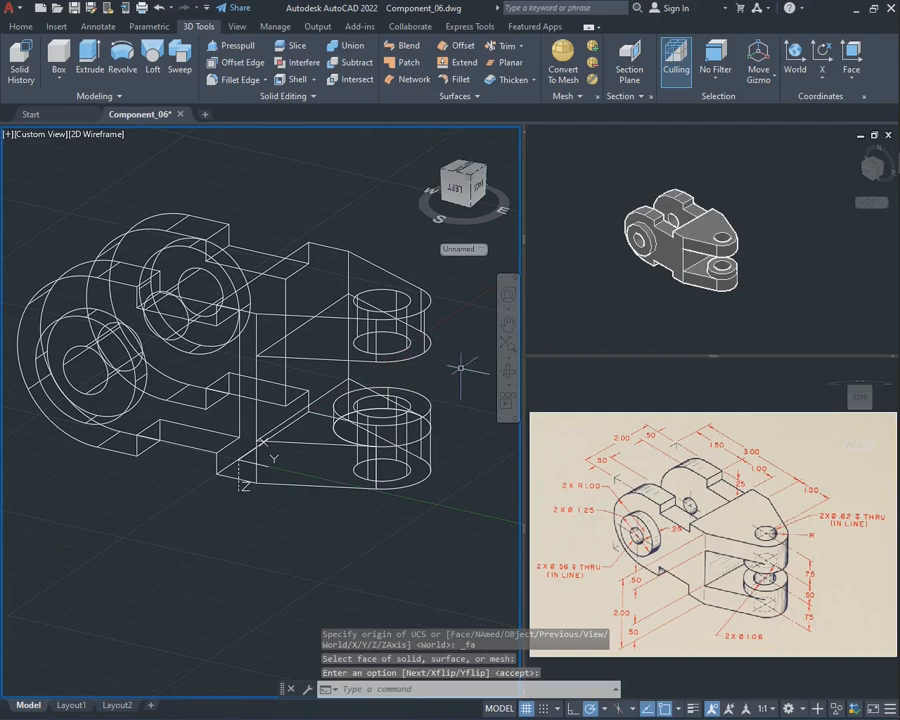
- Align the coordinate system with the vertical front face of the body beside the lower arm
left_click(850, 58)
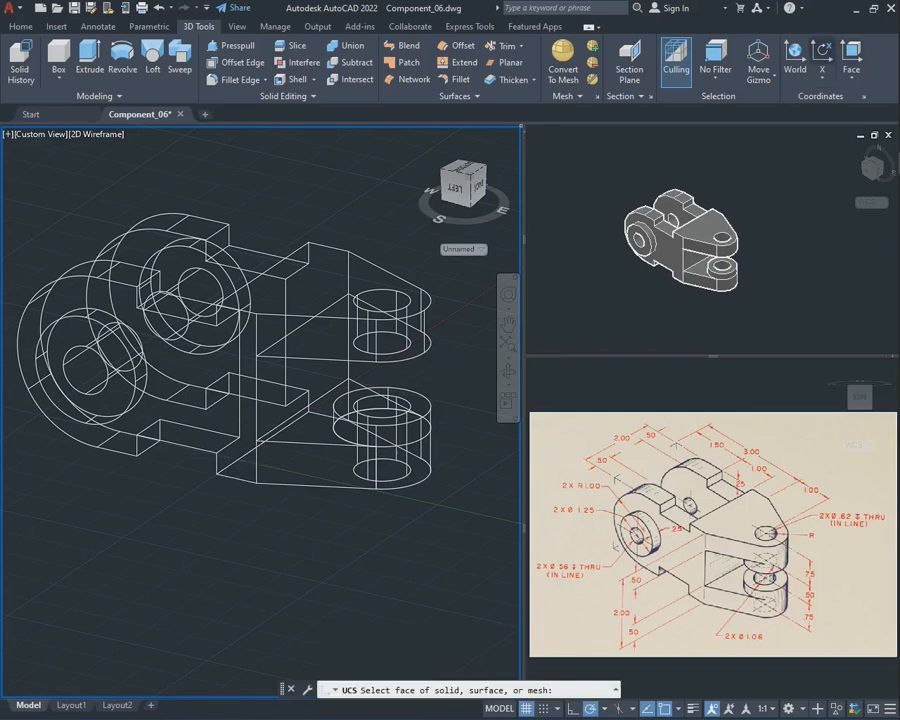
left_click(246, 475)
left_click(275, 499)
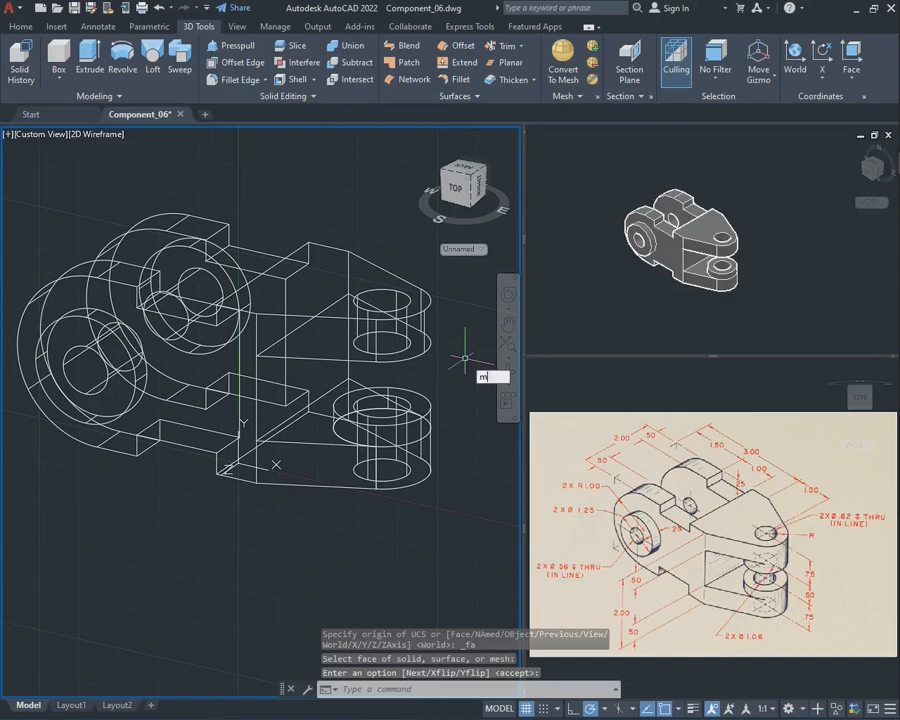
- Mirror the boss circle onto the upper arm's inner face about the body's mid-height line, erasing the source circle
key("Return")
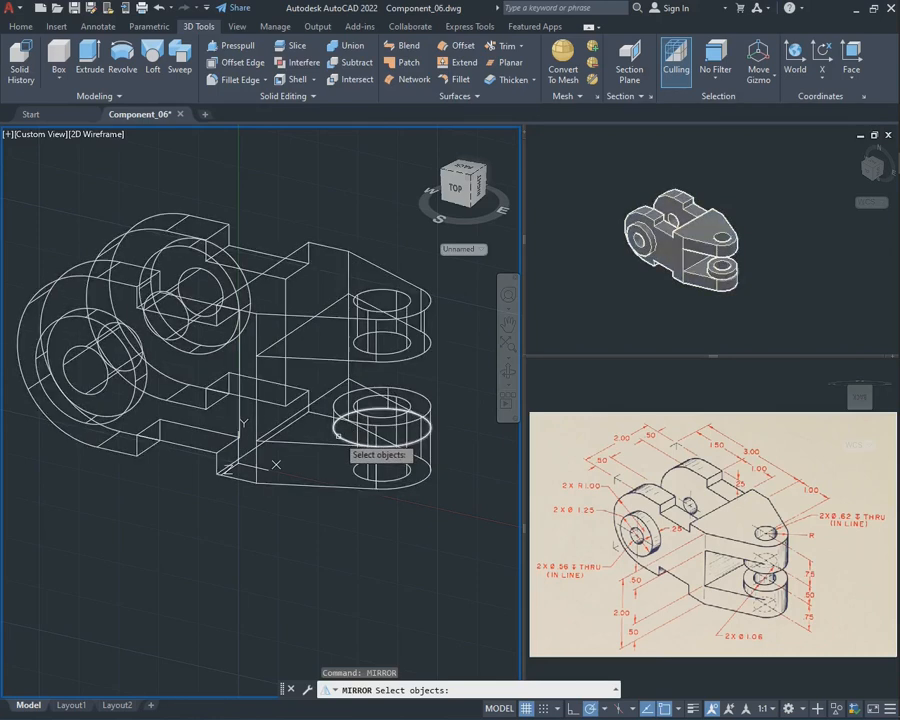
left_click(338, 436)
key("Return")
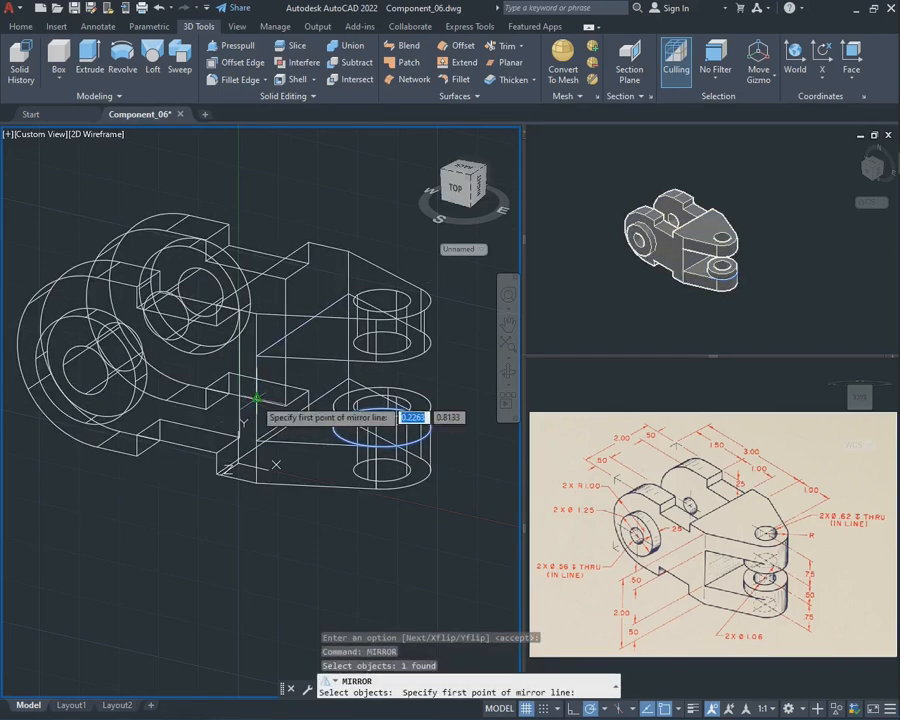
left_click(256, 399)
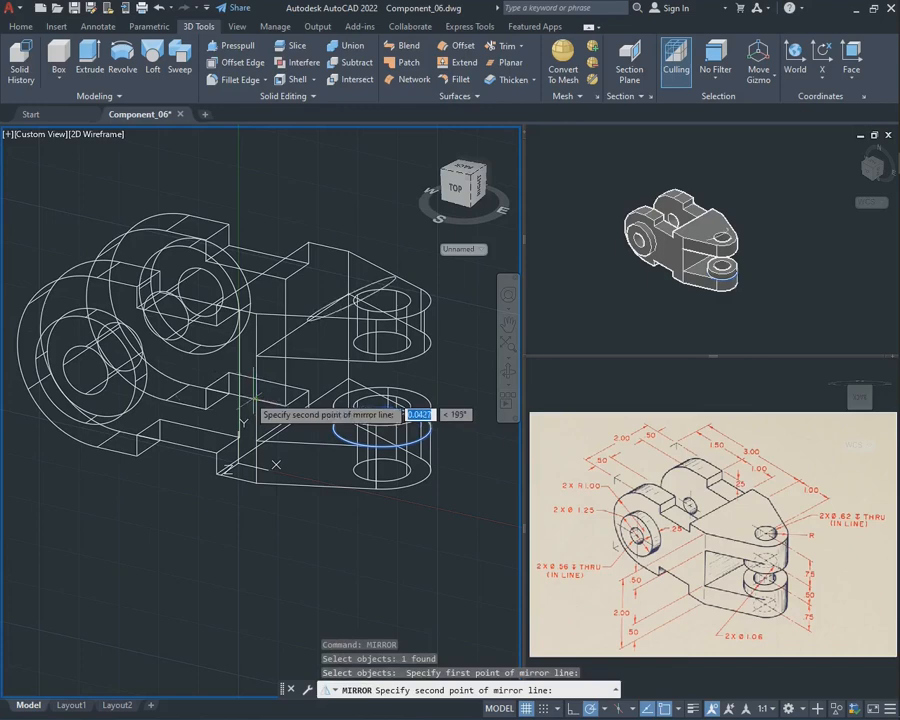
left_click(147, 373)
left_click(182, 410)
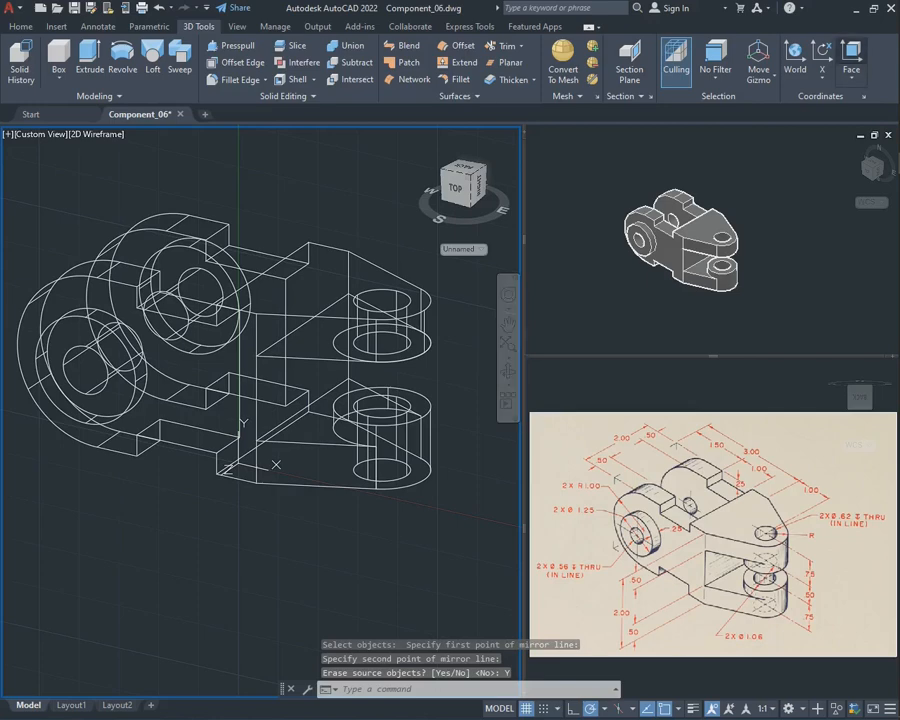
- Reset the coordinate system to World and show the component from below in the Shades of Gray visual style
left_click(795, 58)
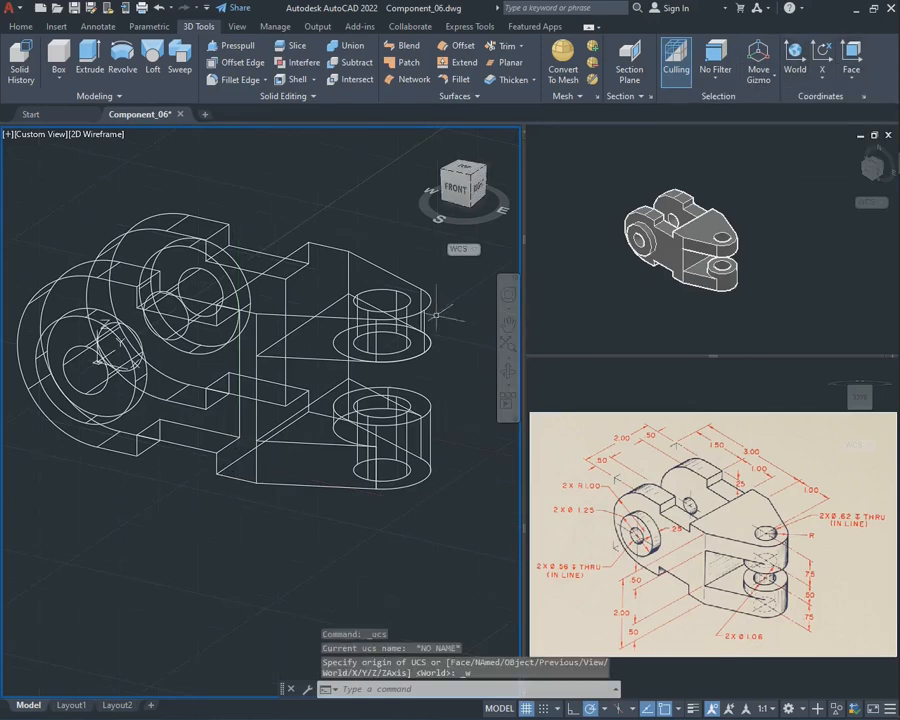
middle_click_drag(357, 281, 300, 135, "shift")
key("Escape")
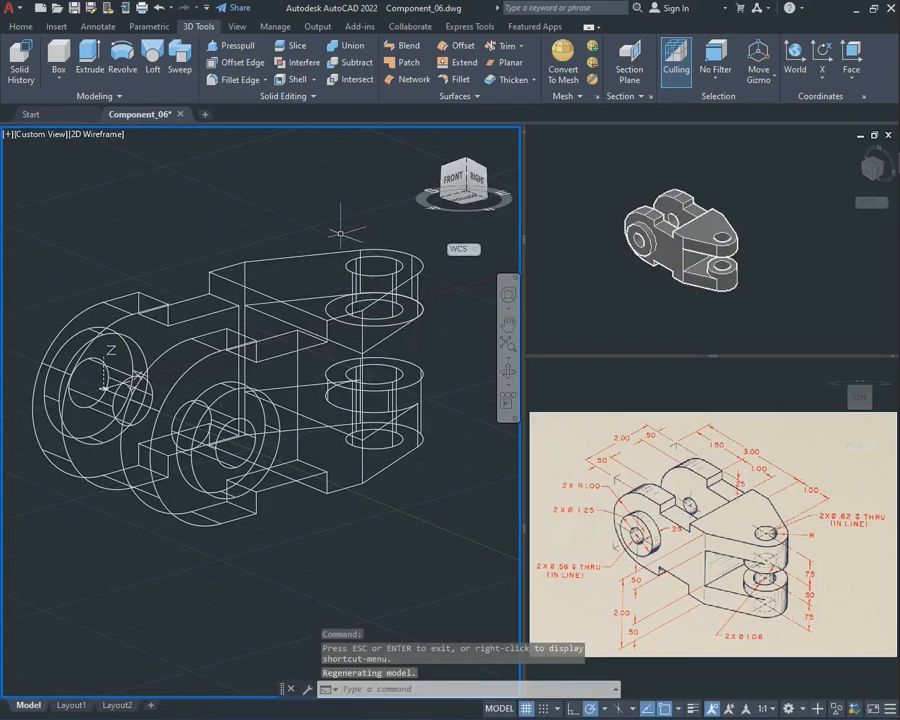
scroll(341, 237, "up", 2)
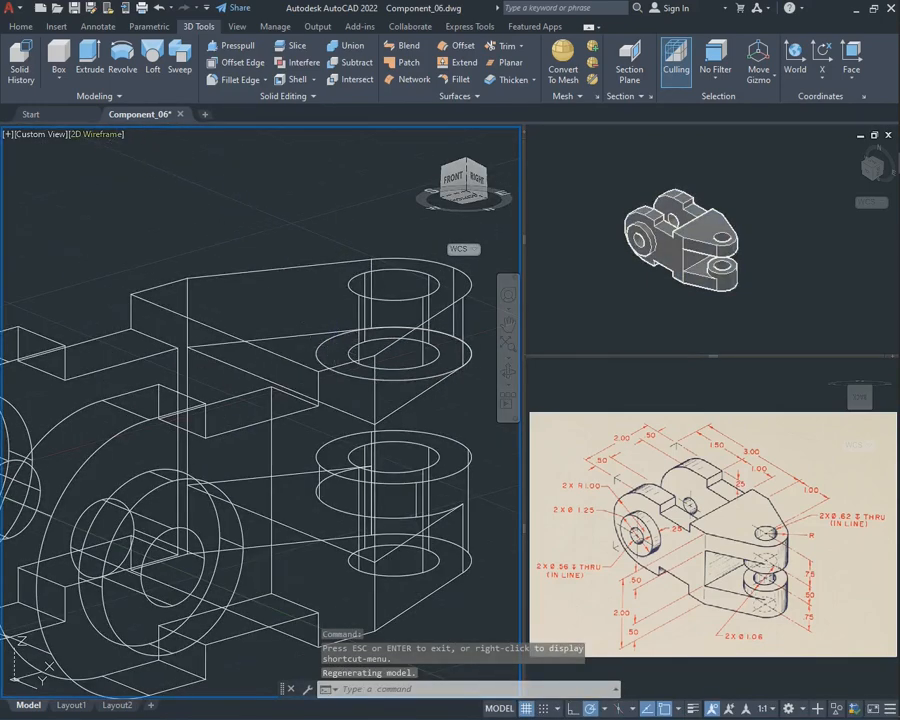
left_click(96, 133)
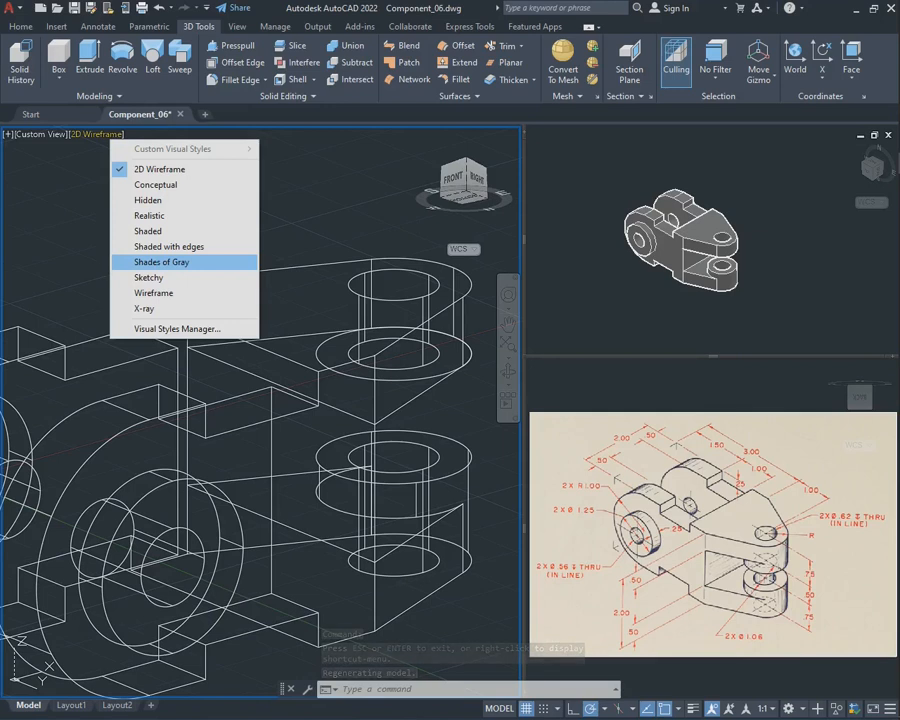
left_click(161, 262)
- Presspull the ring around the upper arm's hole 0.25 down into the slot to form the second boss
type("p")
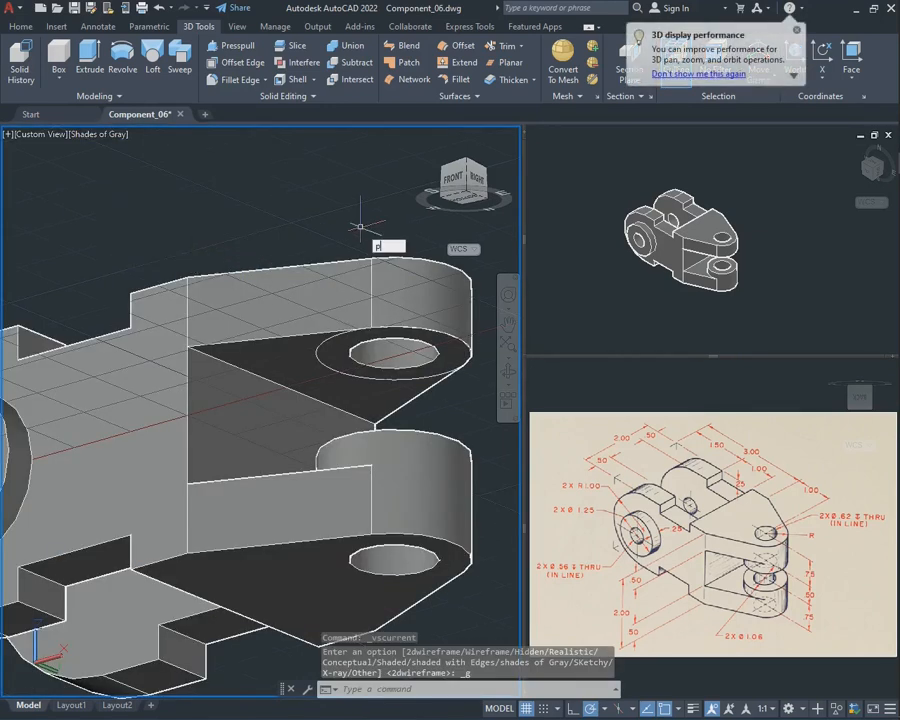
type("r")
key("Down")
key("Return")
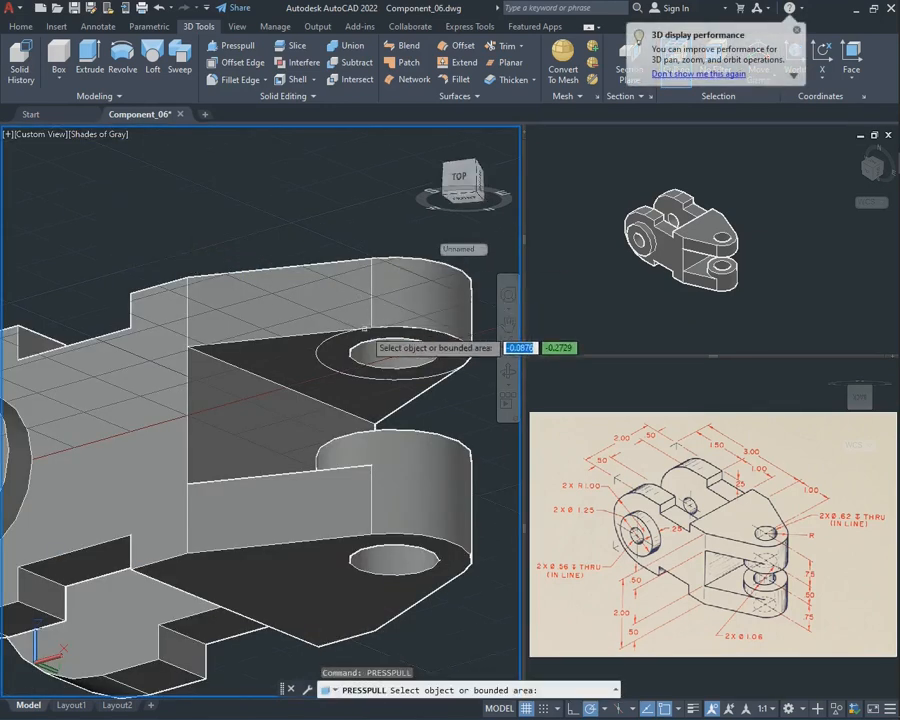
left_click(335, 352)
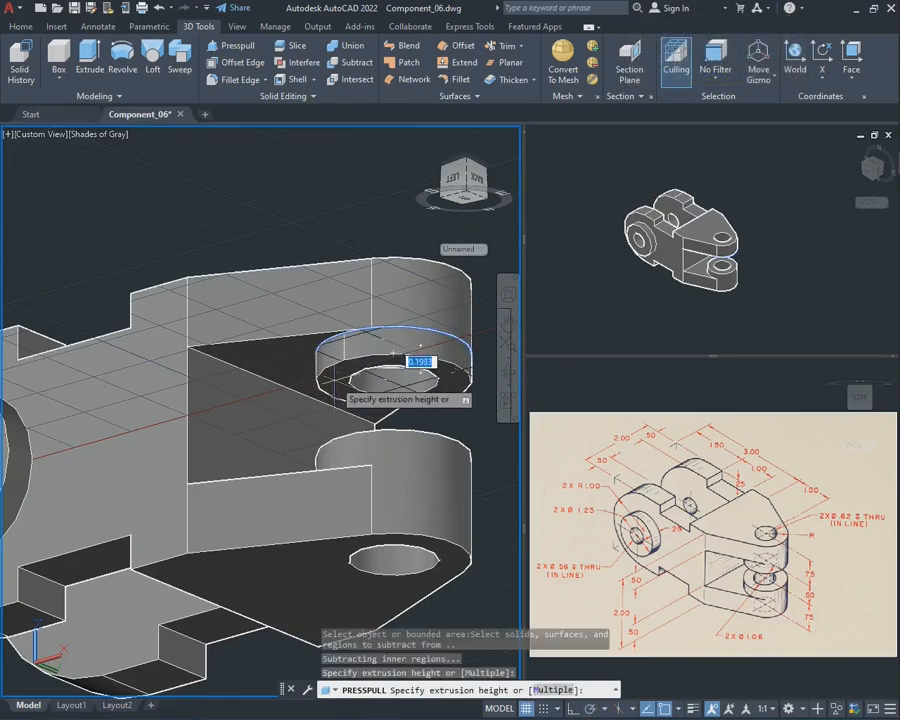
type("0.25")
key("Return")
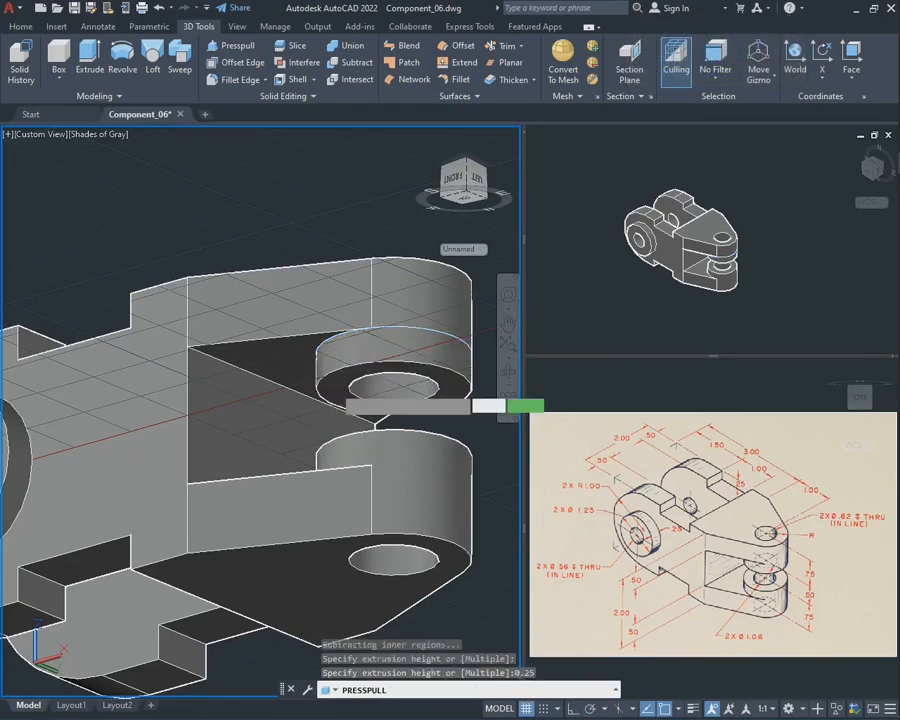
- Show the component from above its front right corner and hide the whole solid
middle_click_drag(358, 260, 395, 360, "shift")
scroll(293, 261, "down", 4)
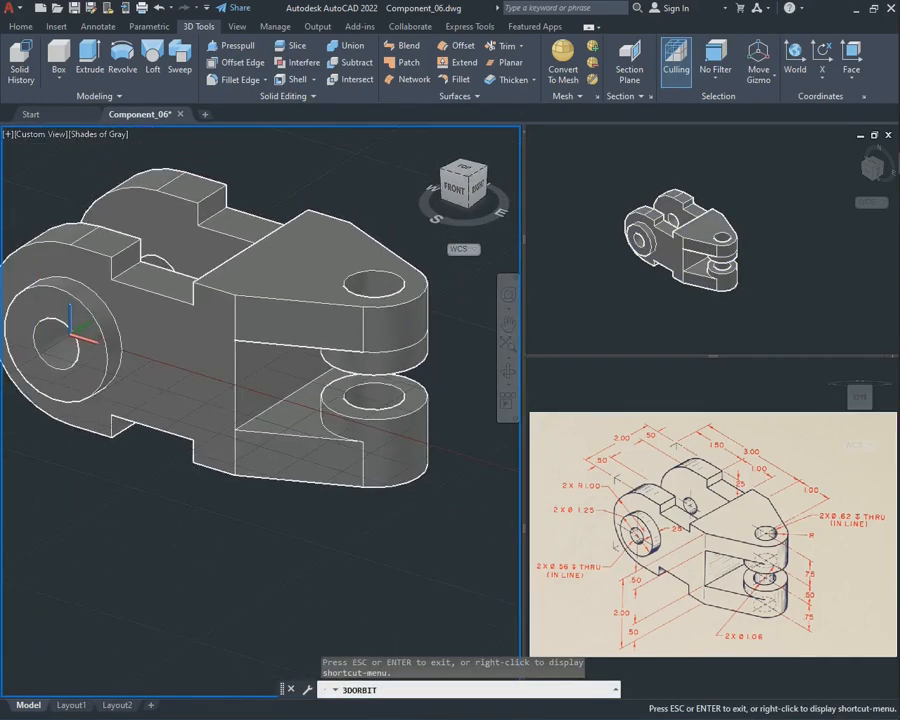
key("Escape")
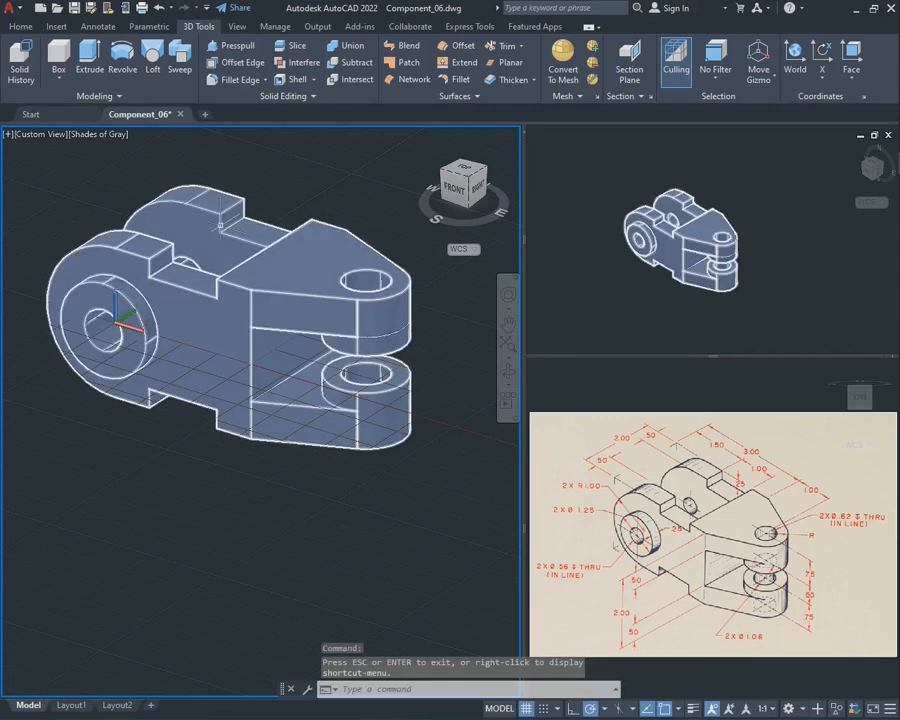
left_click(212, 216)
right_click(212, 217)
mouse_move(290, 282)
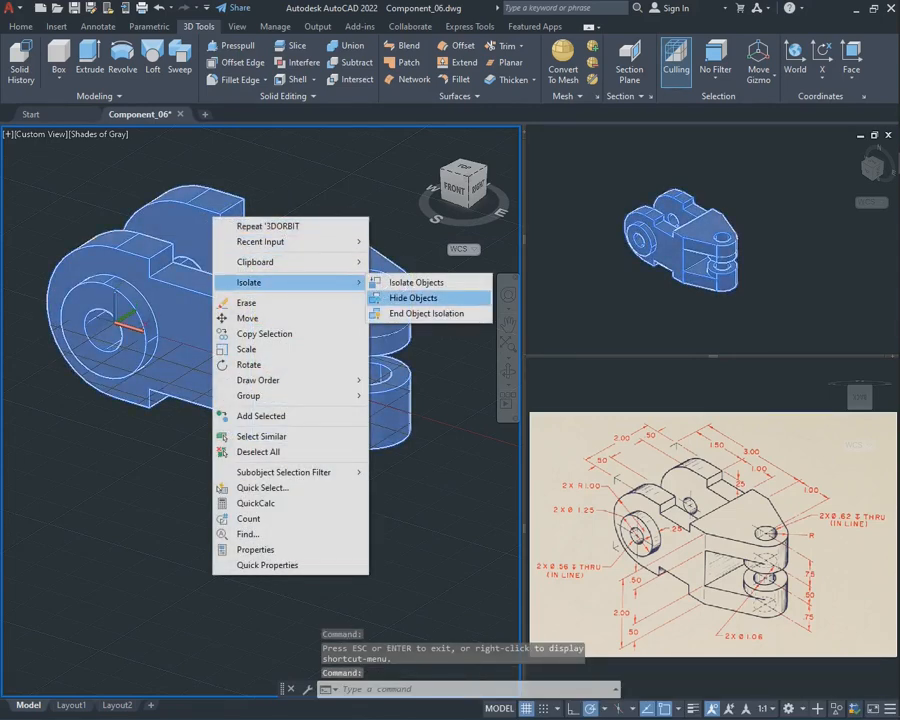
left_click(413, 297)
- Erase the leftover boss circle and end object isolation to bring back the hidden solid
left_click(424, 428)
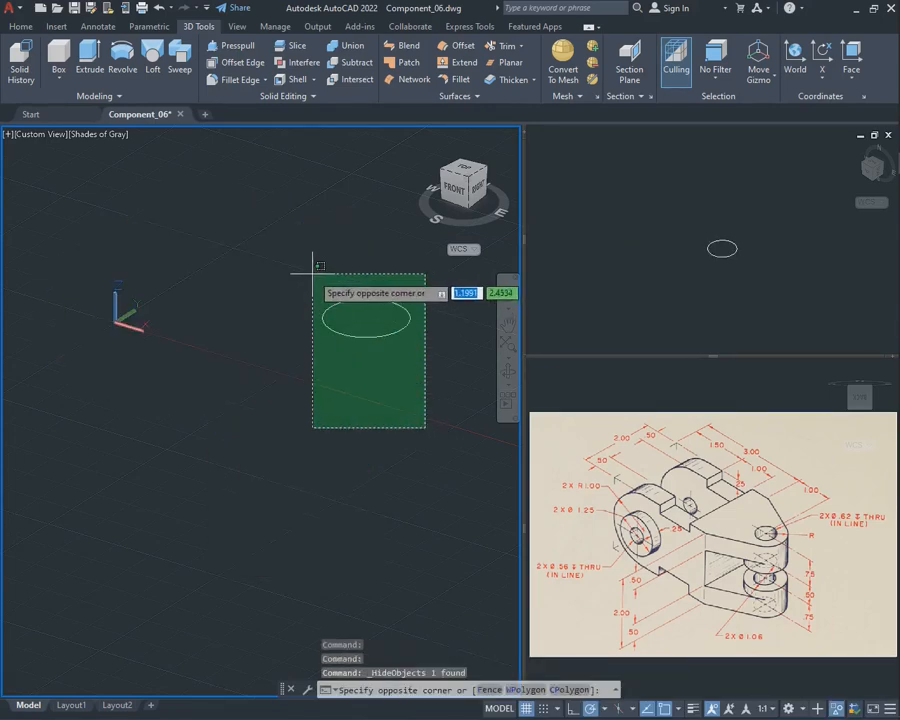
left_click(312, 273)
key("Delete")
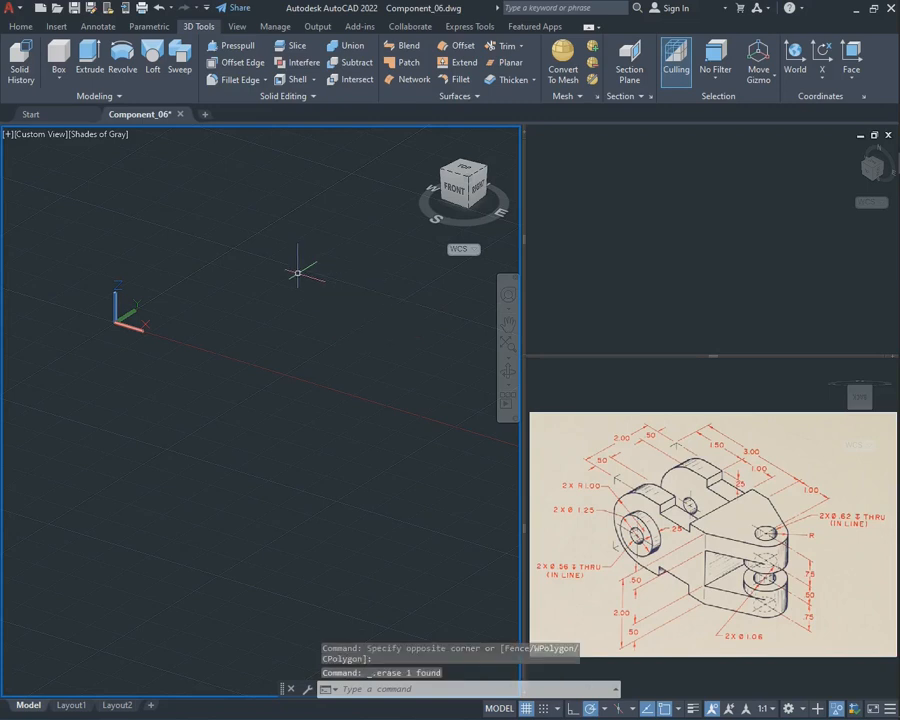
right_click(297, 272)
mouse_move(380, 340)
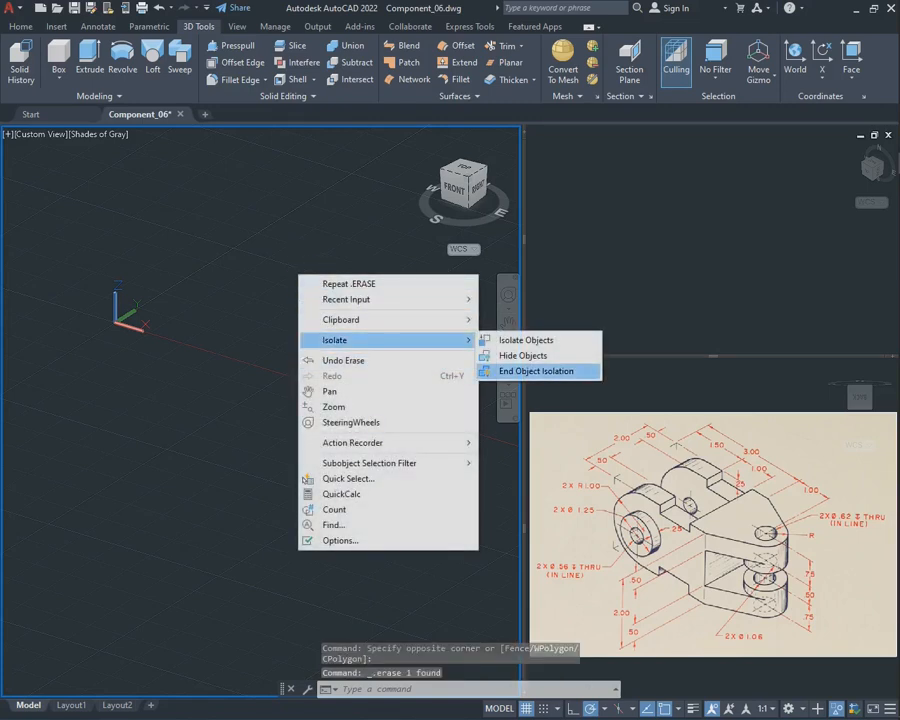
left_click(536, 371)
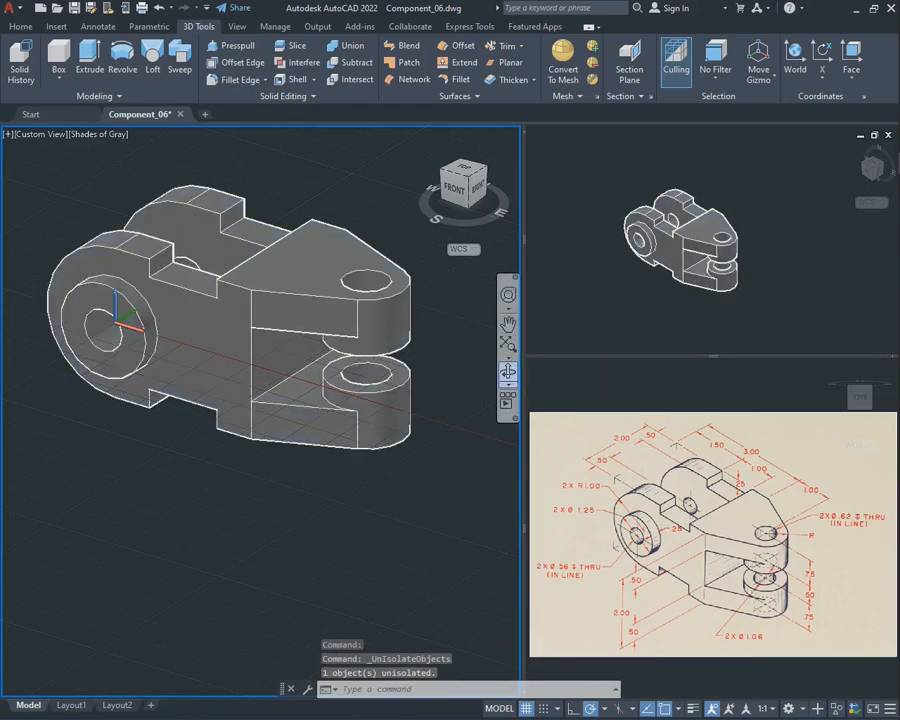
- Turn off the drawing grid in the large model viewport, with the component shown from above
left_click(507, 372)
left_click_drag(330, 300, 305, 385)
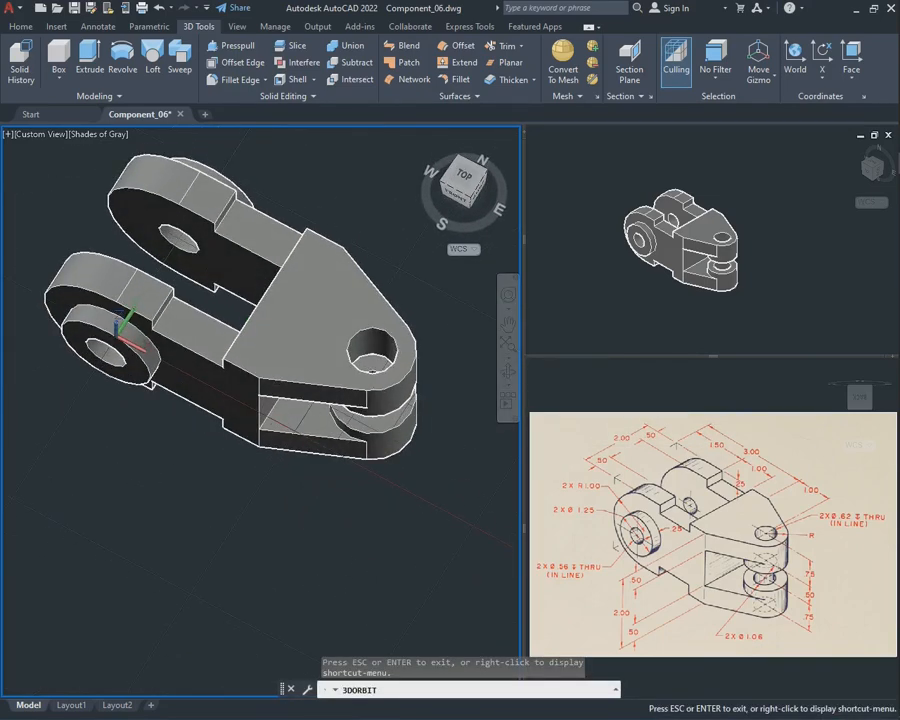
key("Escape")
left_click(508, 325)
left_click_drag(289, 325, 381, 558)
key("Escape")
left_click(508, 372)
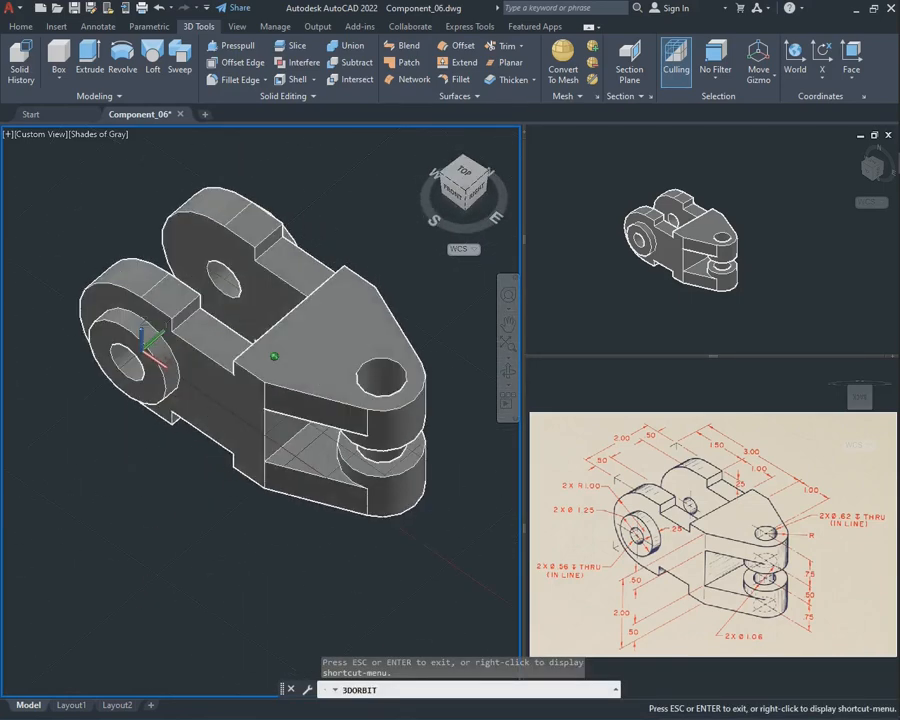
key("Escape")
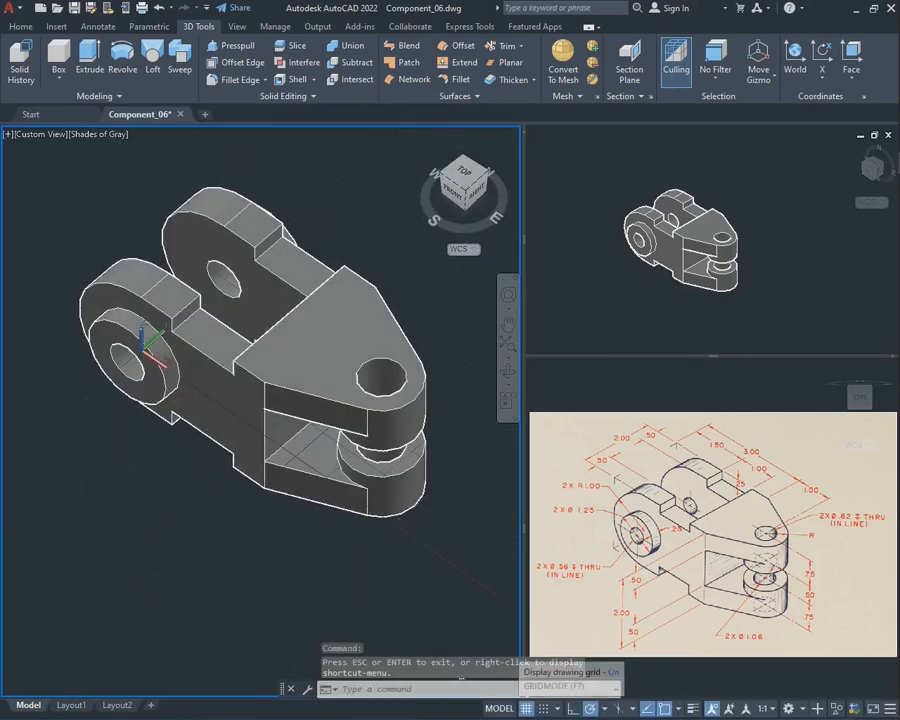
left_click(526, 708)
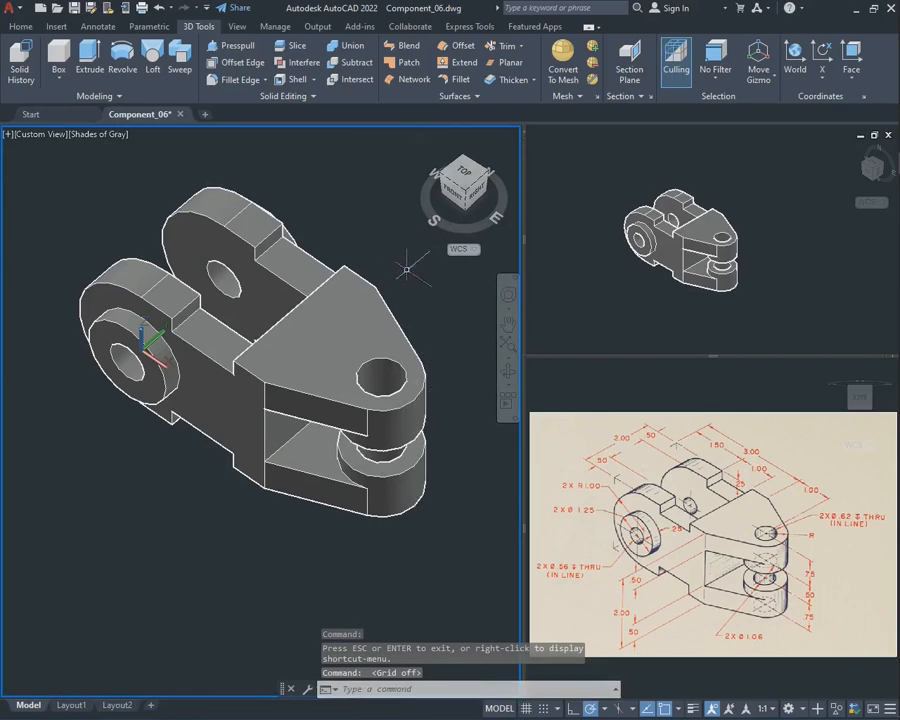
- Select the solid and examine it from the upper isometric corners, both ends and below, ending in the SE Isometric view
left_click(443, 512)
left_click(318, 364)
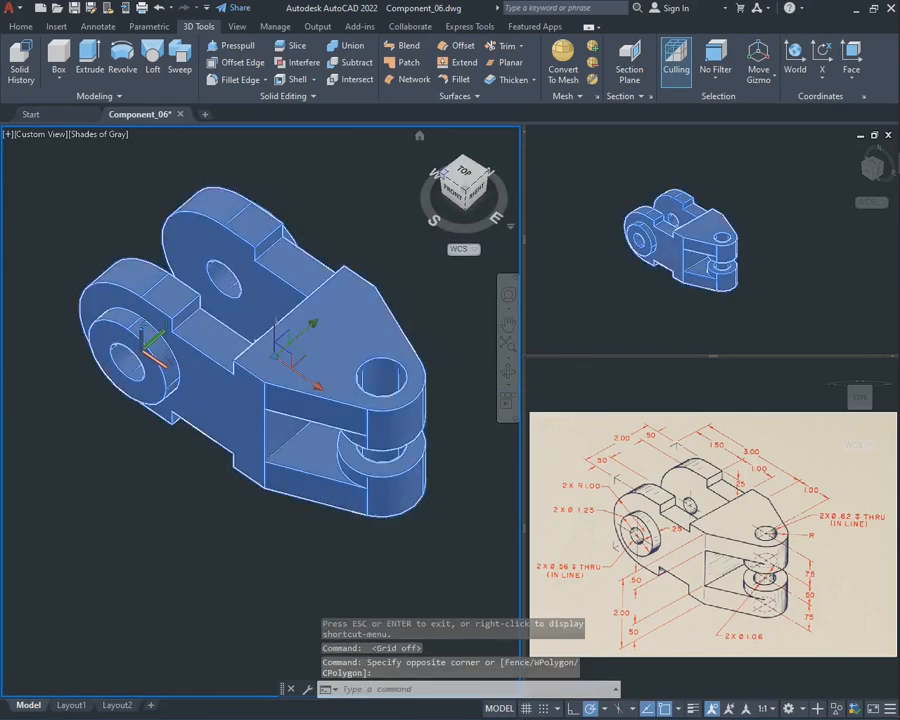
left_click(443, 172)
left_click(443, 170)
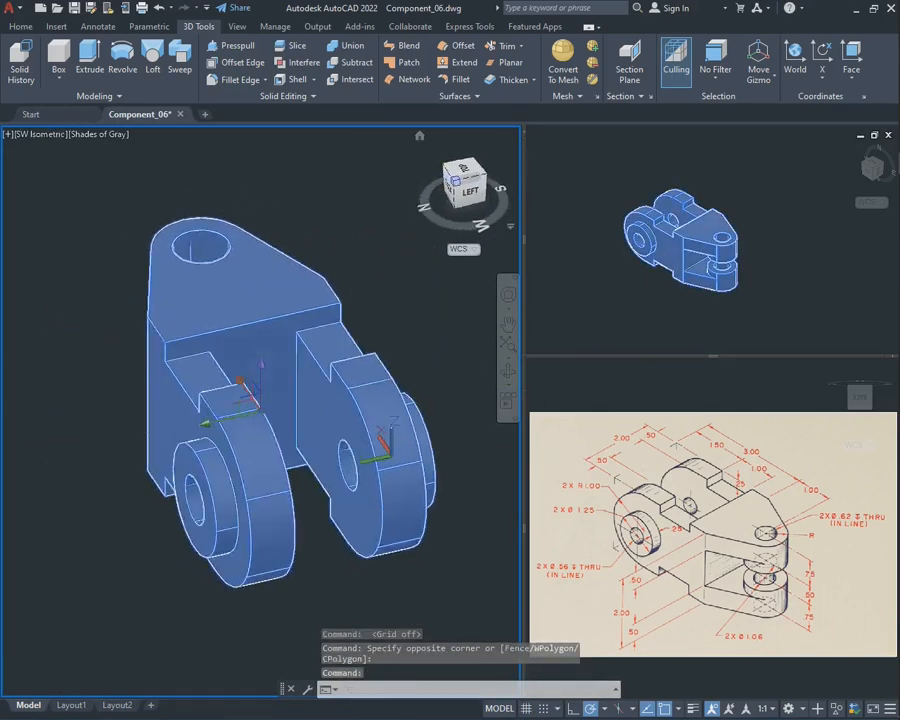
left_click(443, 170)
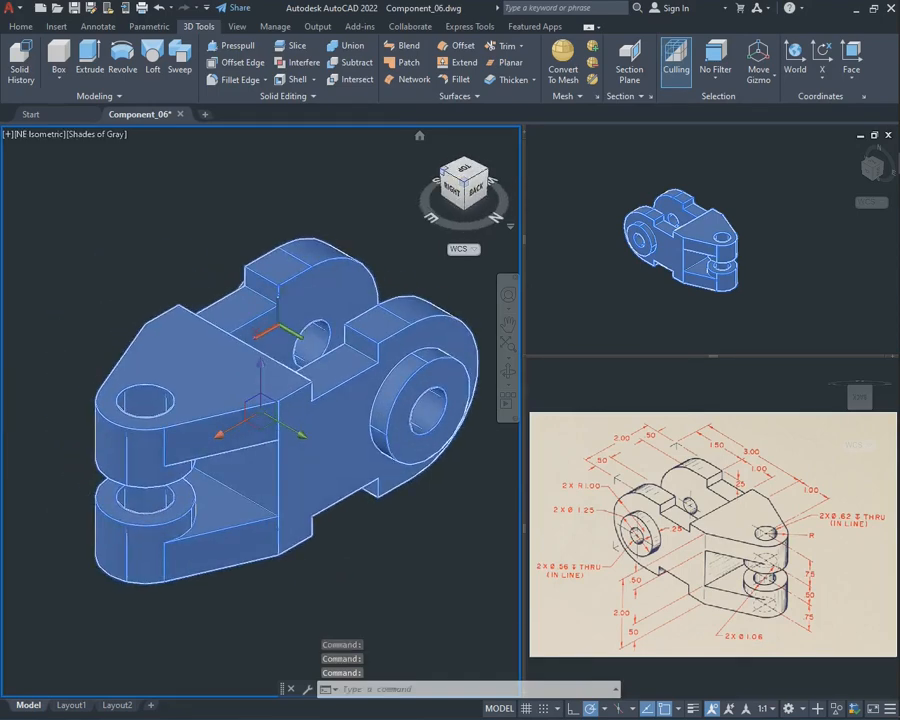
left_click(443, 170)
left_click(443, 172)
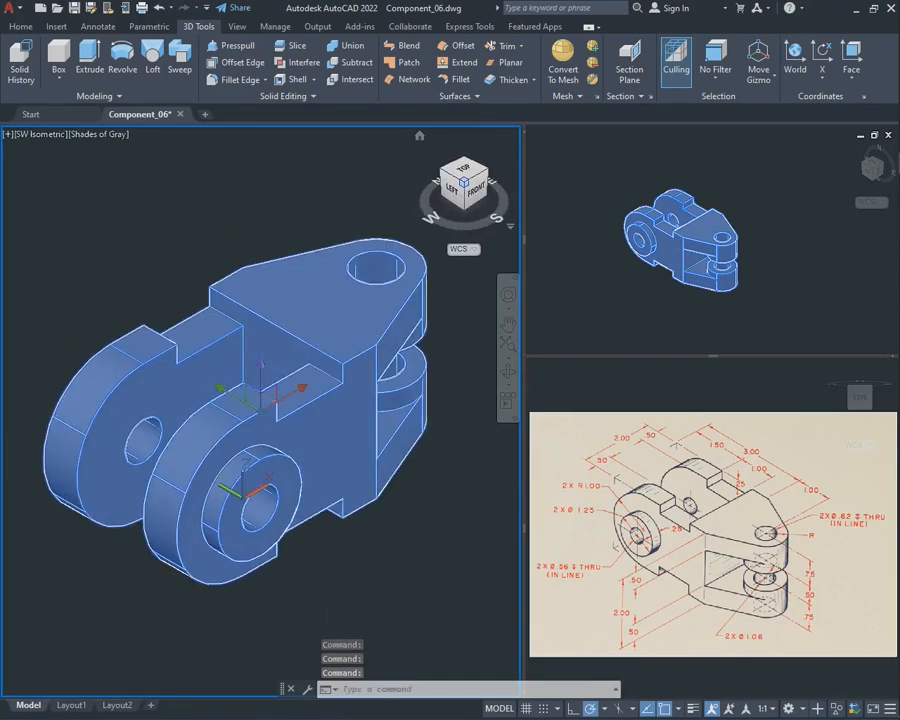
left_click(451, 188)
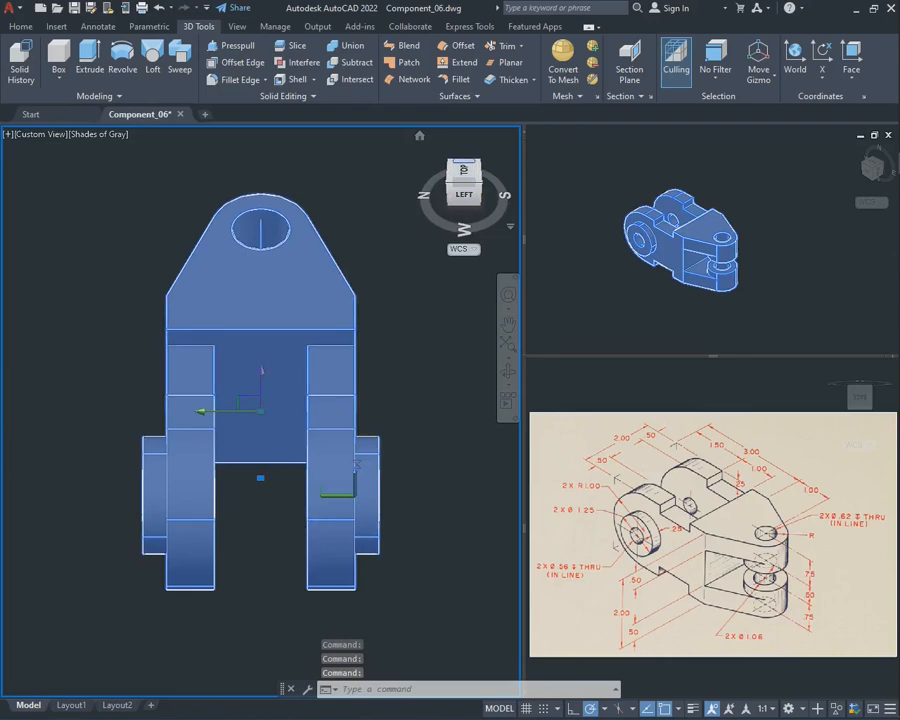
left_click(463, 193)
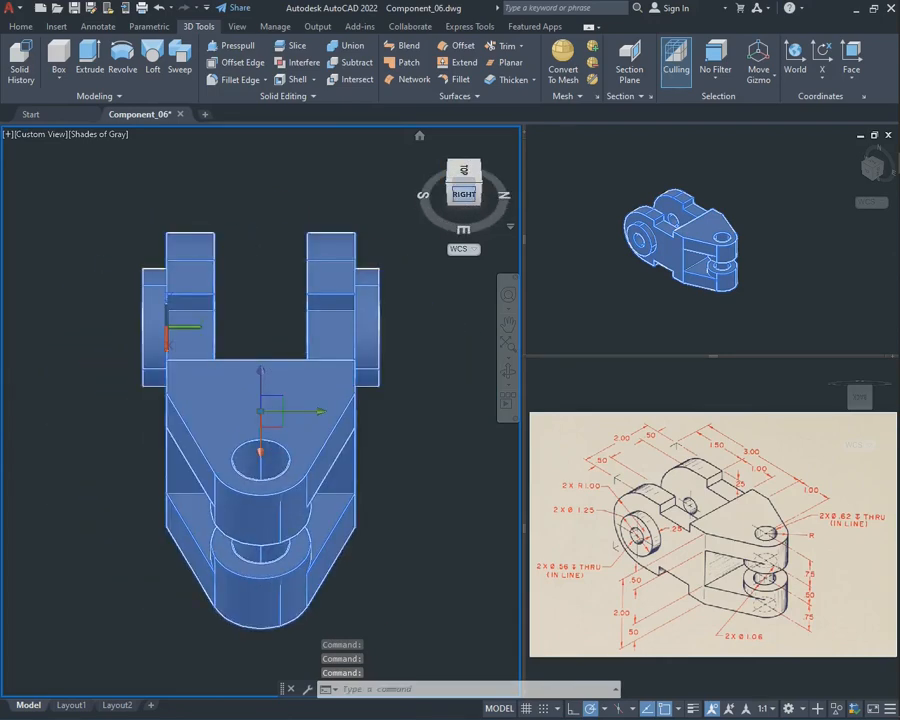
left_click(478, 203)
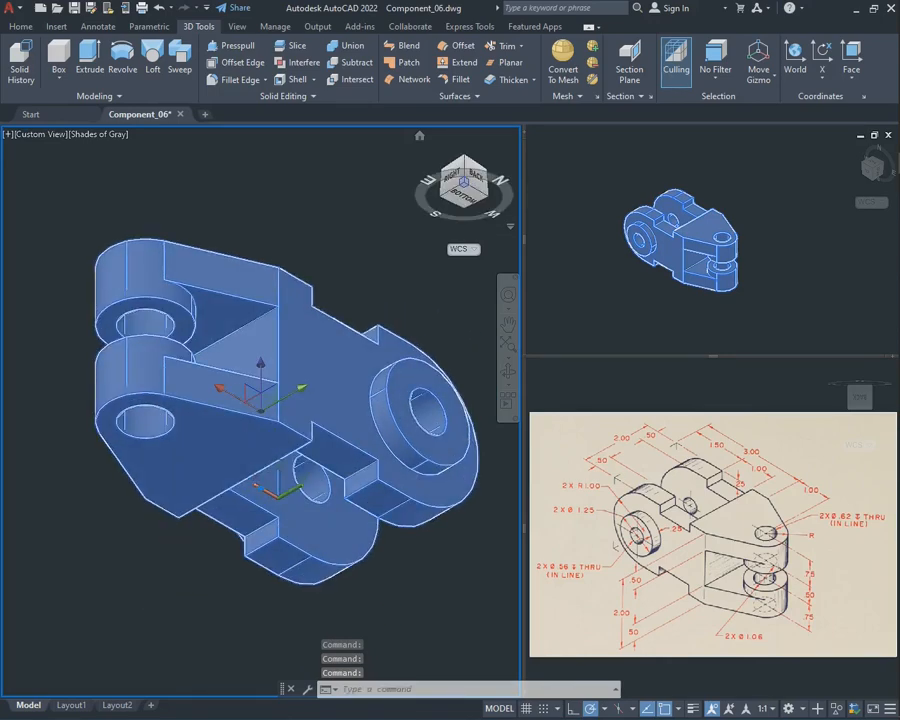
left_click(464, 205)
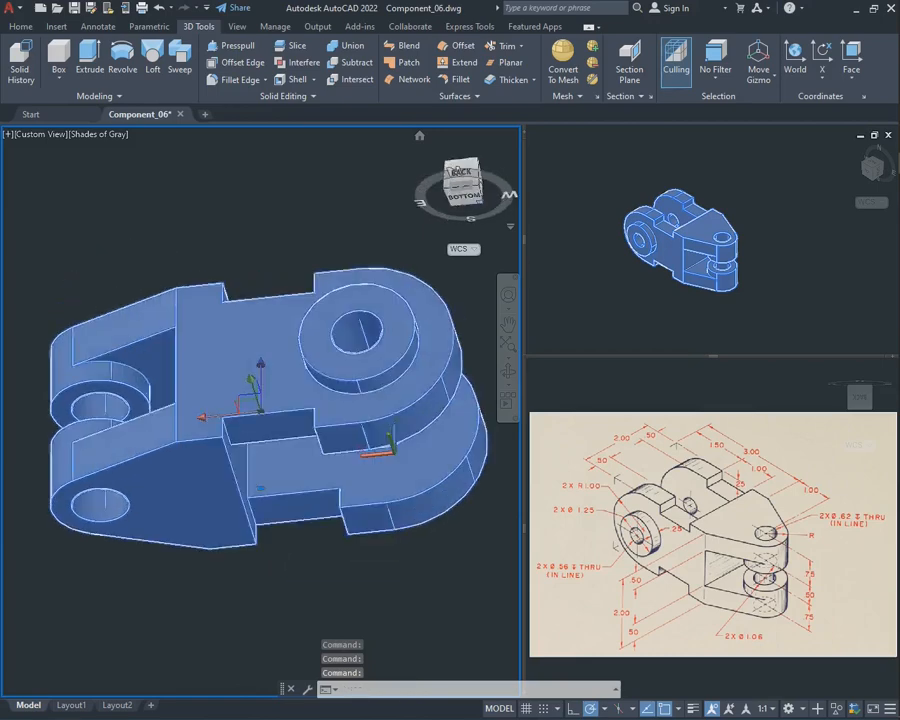
left_click(484, 194)
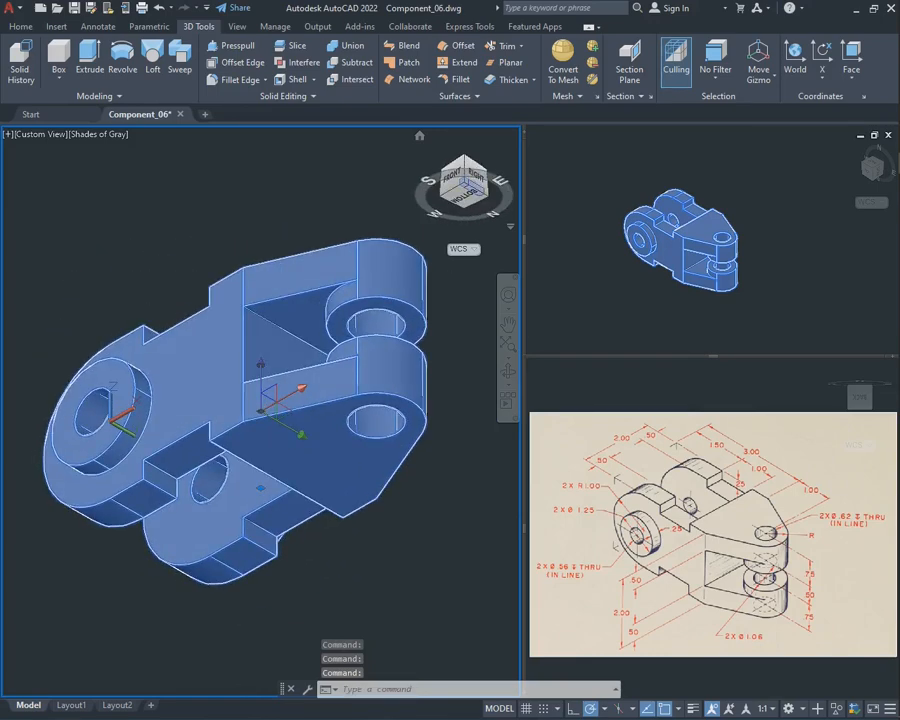
left_click(464, 160)
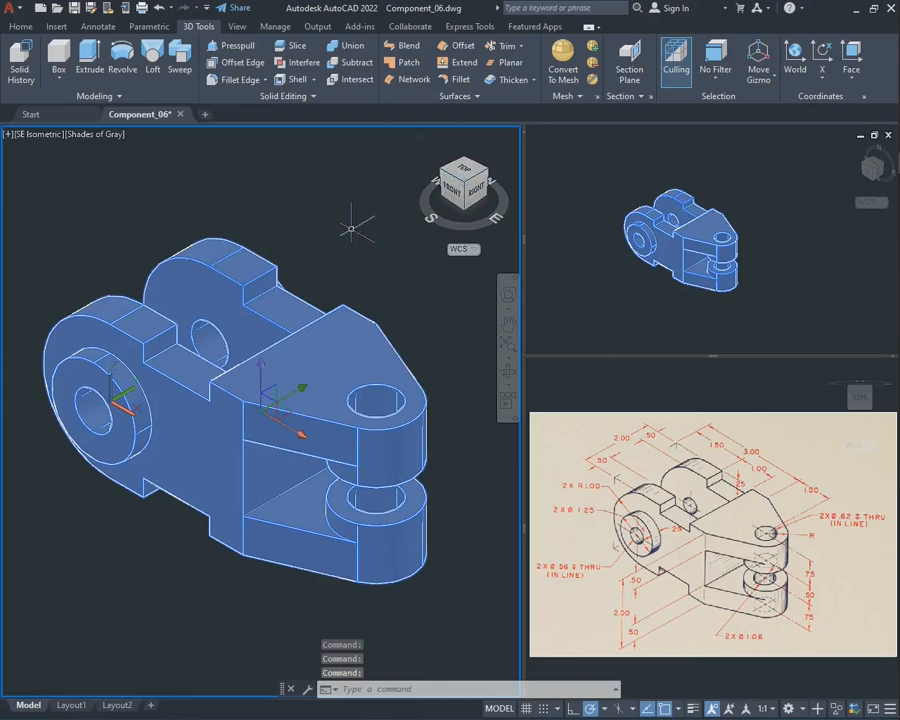
key("Escape")
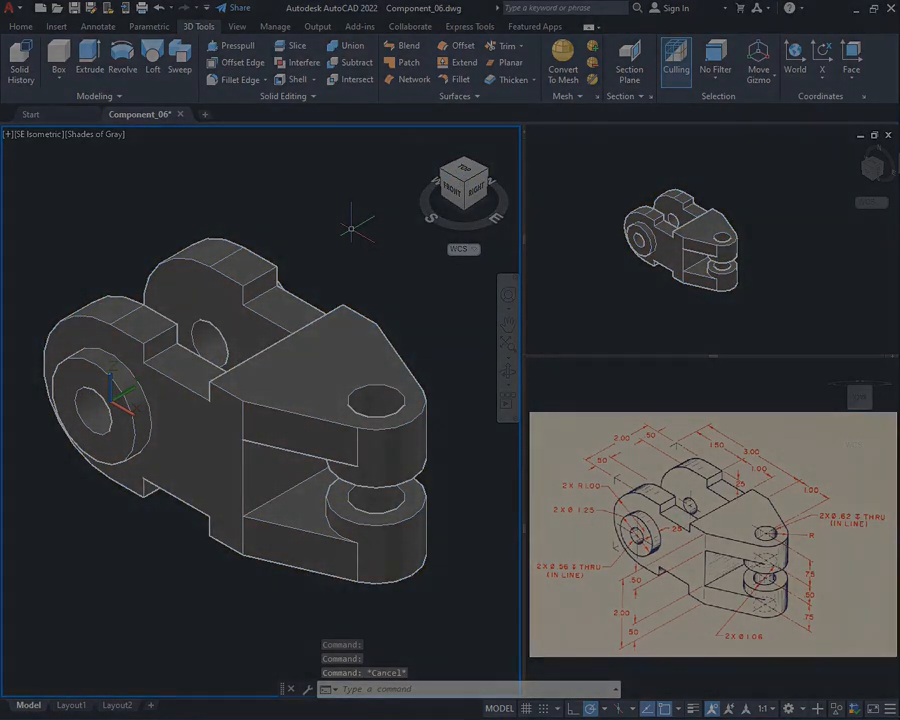